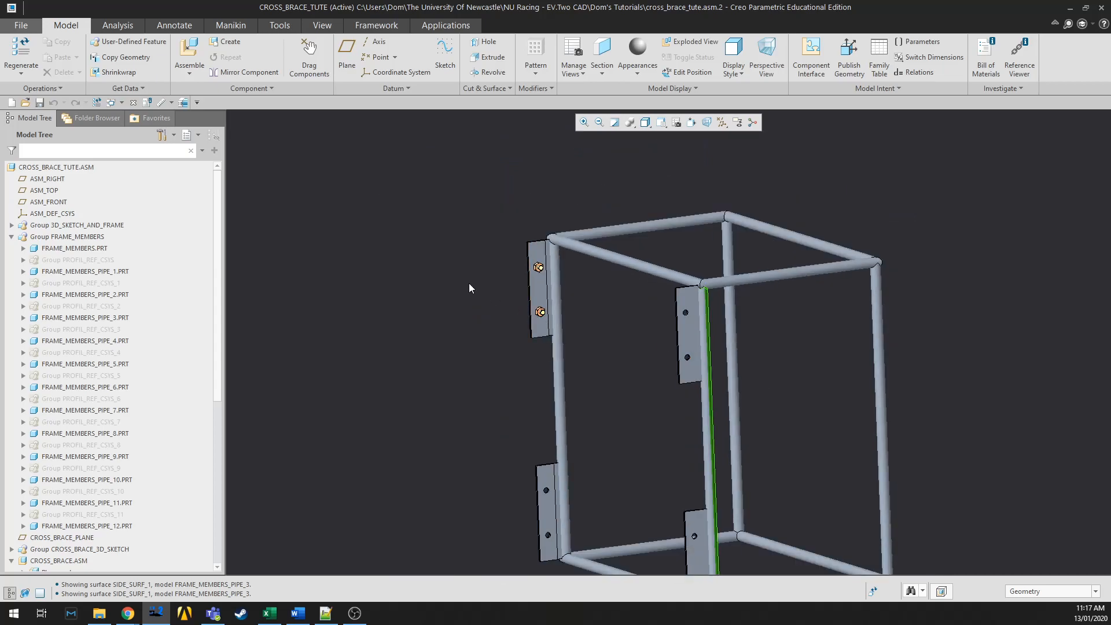
left_click(650, 310)
left_click(452, 261)
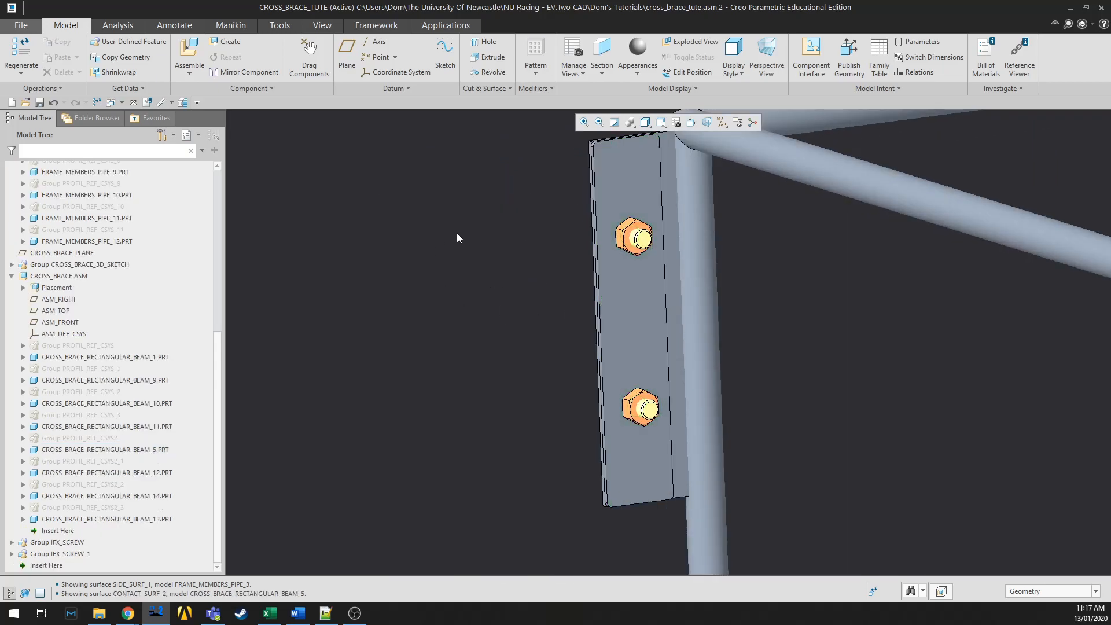
scroll(511, 293, "down", 2)
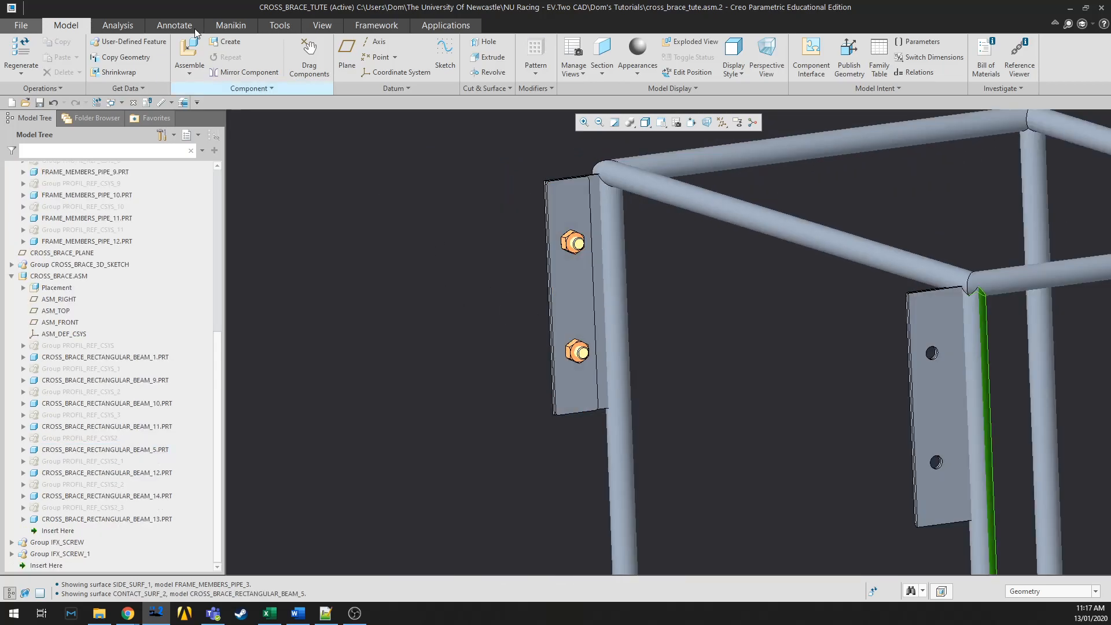
Create a new drawing file named Tutorial_Drawing without using the default template
left_click(21, 25)
left_click(23, 45)
left_click(485, 303)
type("Tutoria")
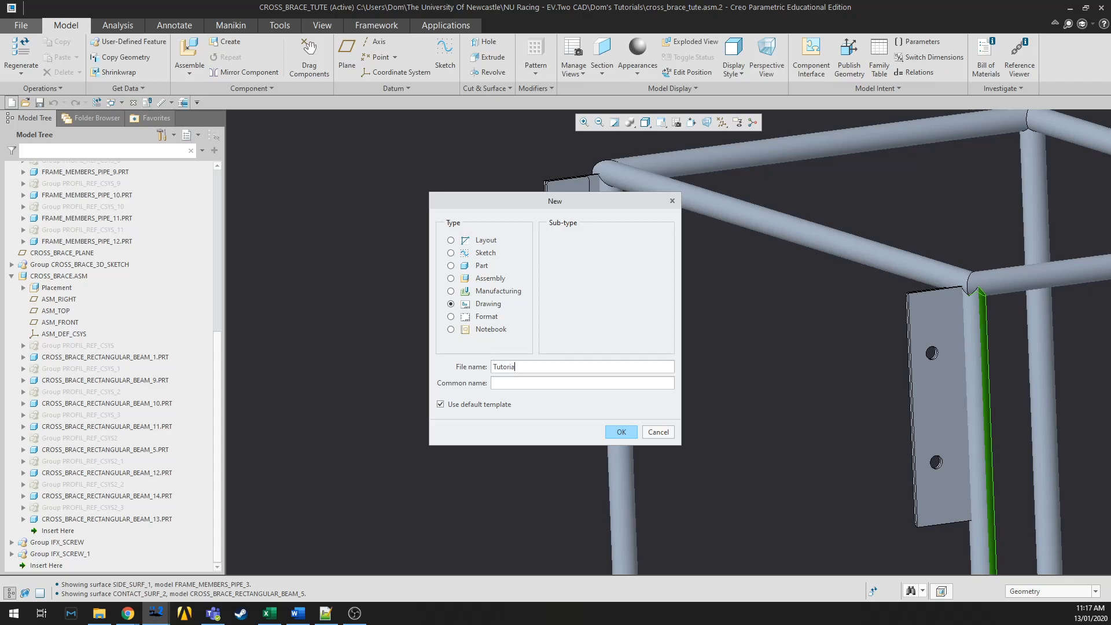
type("l_Drawing")
left_click(460, 405)
left_click(622, 432)
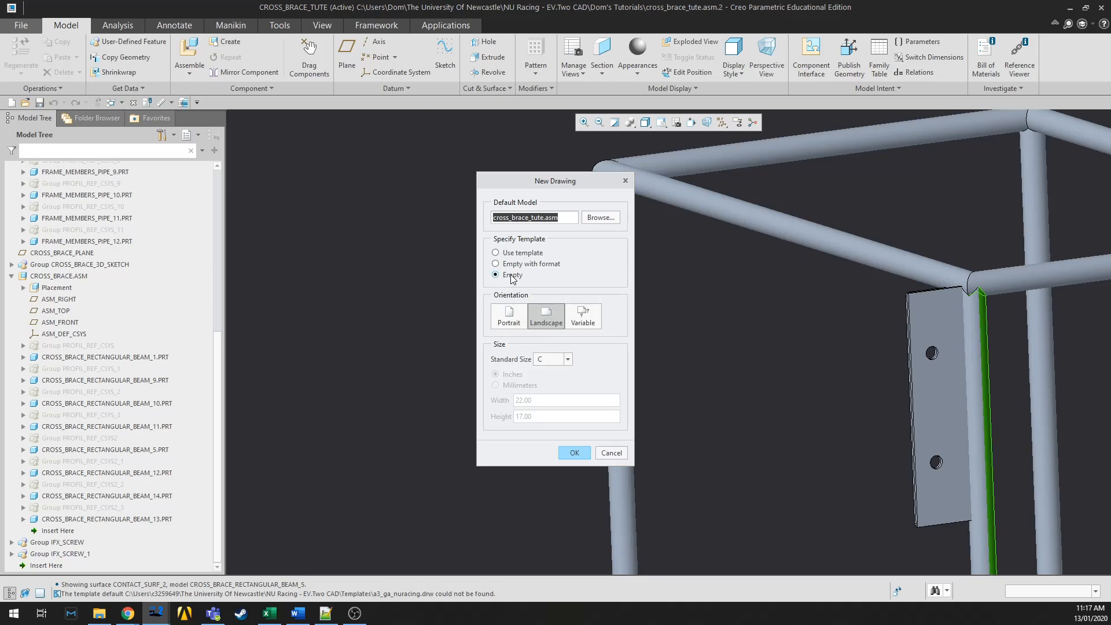
Set up the drawing as empty with format, using a3_detailed_nuracing_template.frm from the NU Racing Templates folder
left_click(529, 264)
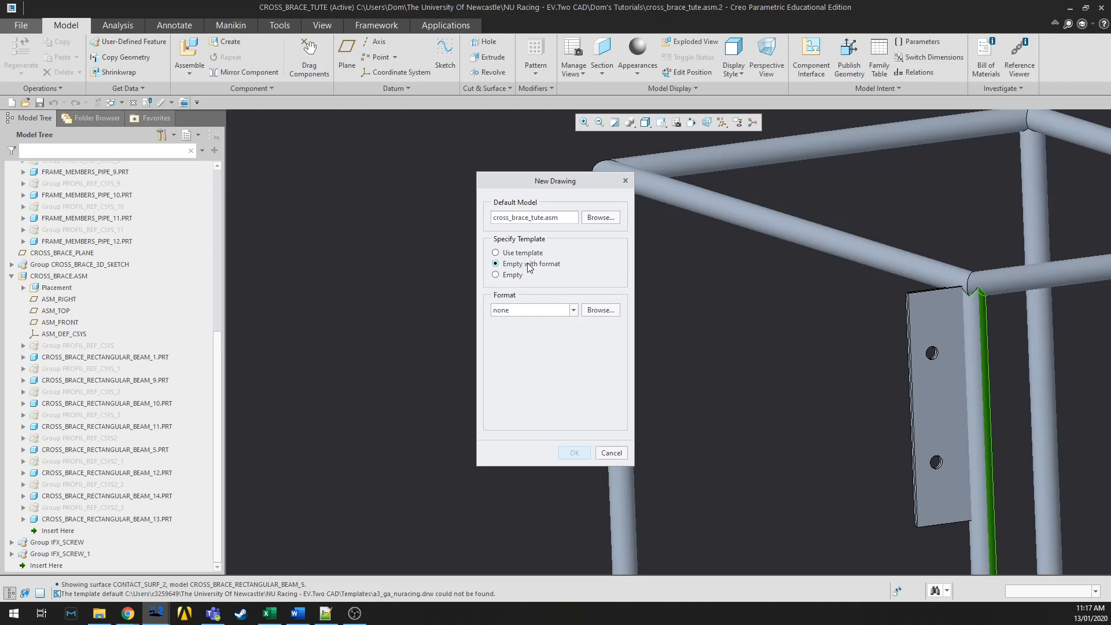
left_click(601, 311)
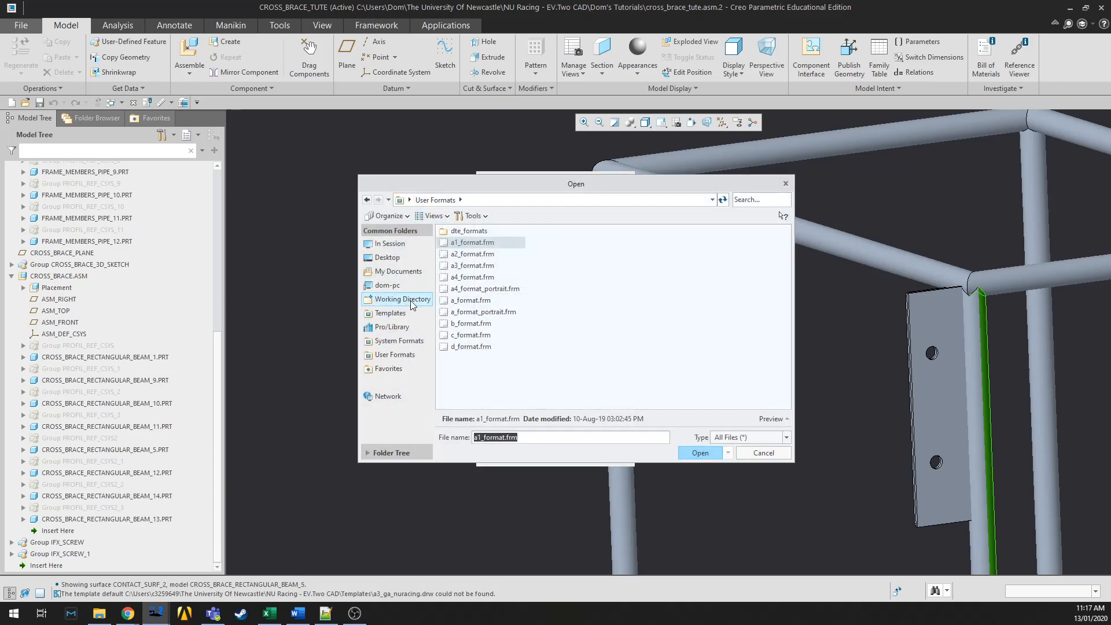
left_click(388, 302)
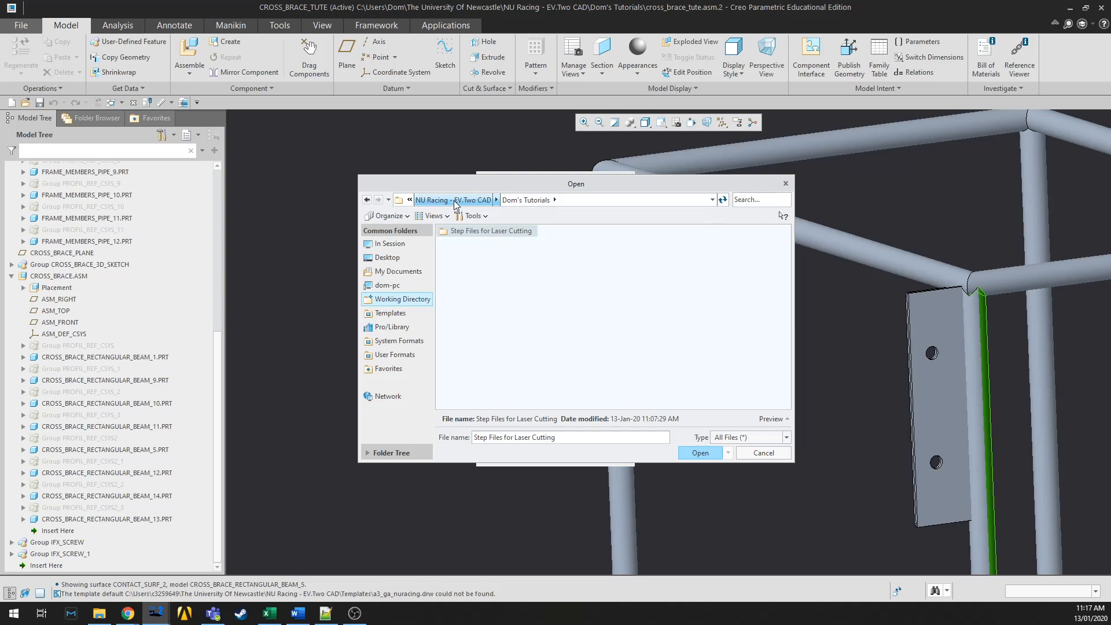
left_click(486, 201)
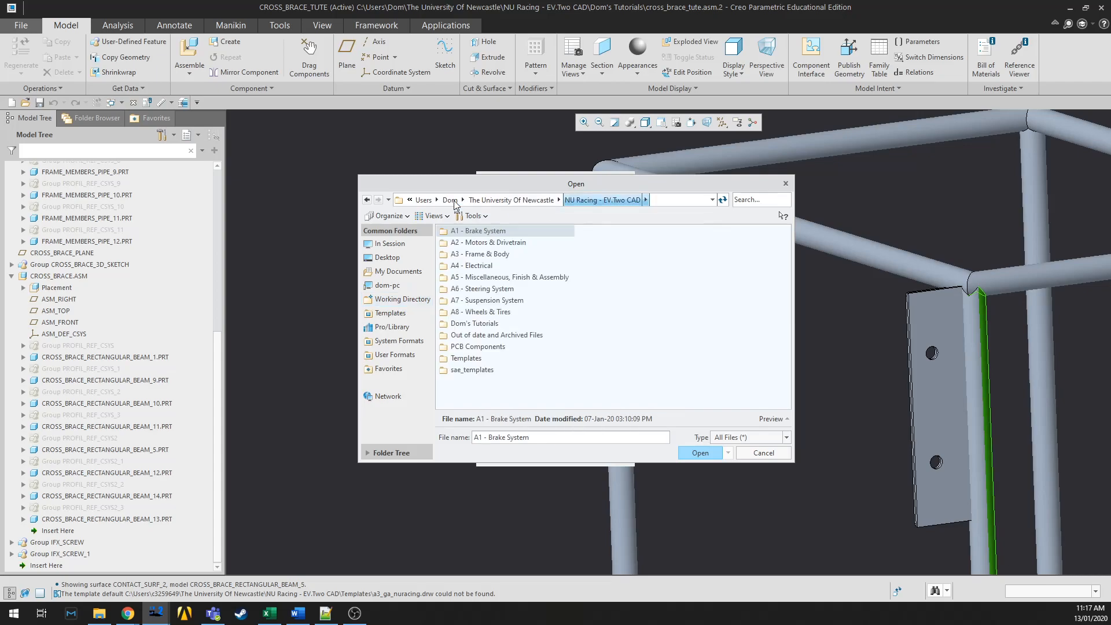
double_click(464, 359)
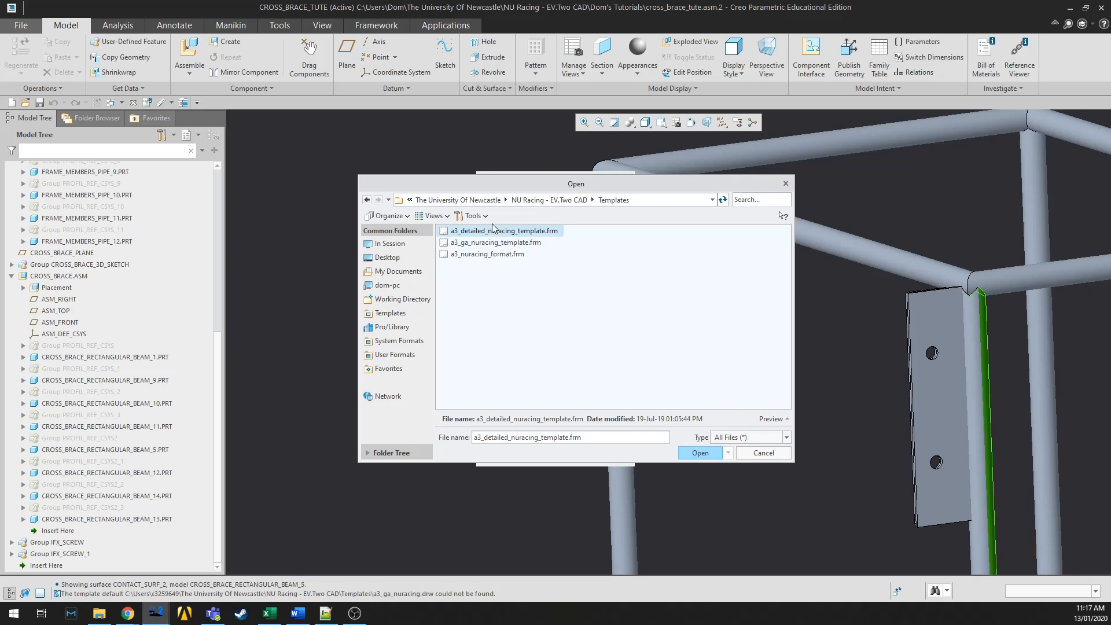
left_click(481, 258)
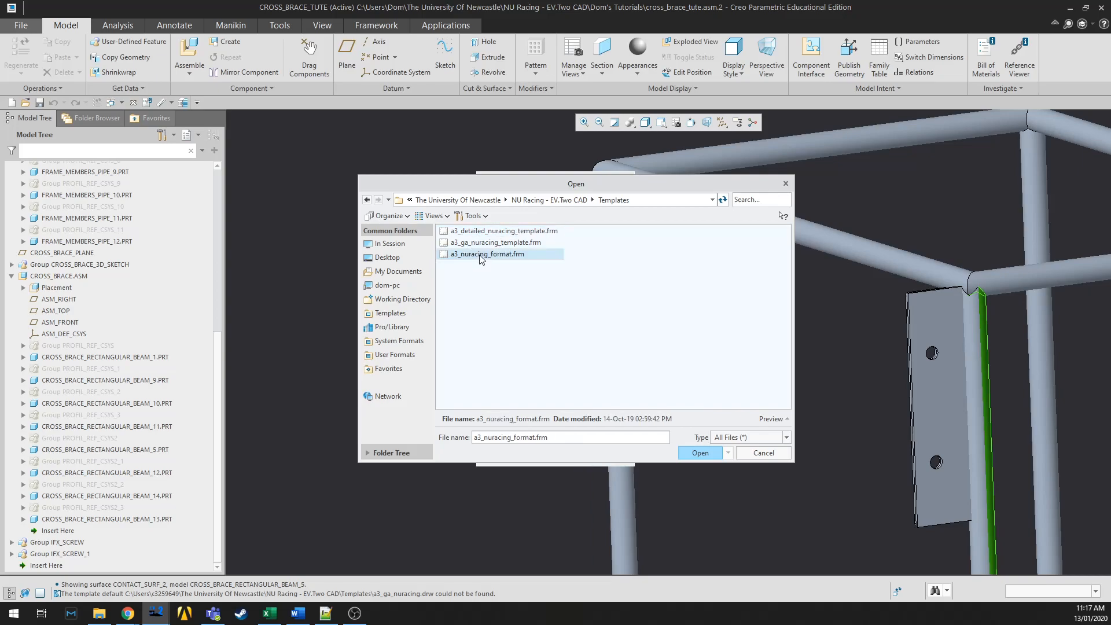
double_click(504, 232)
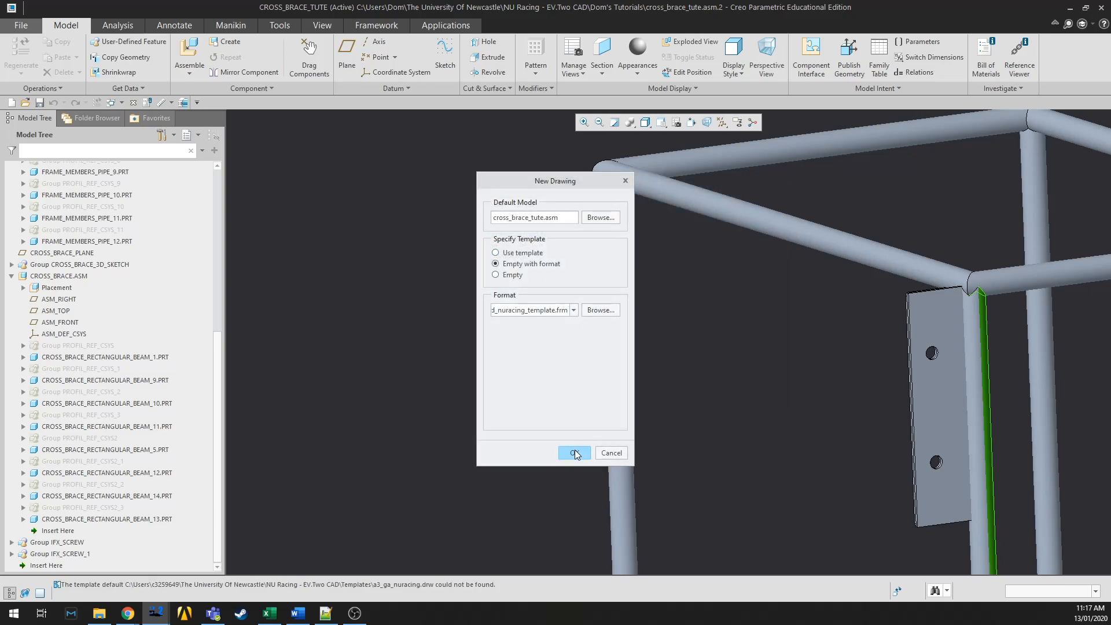
left_click(575, 453)
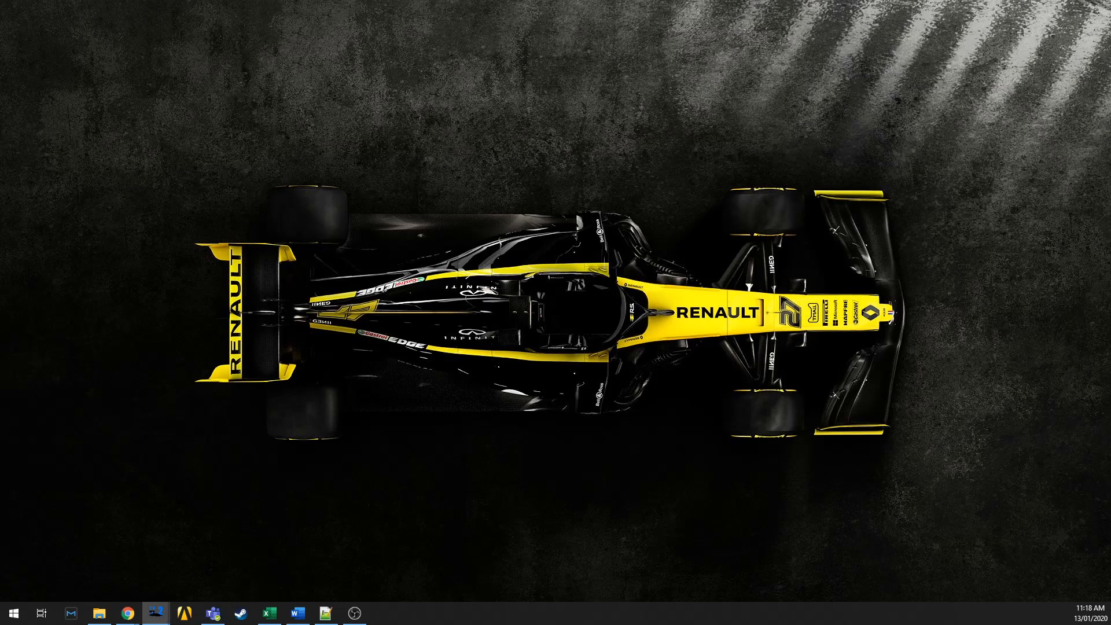
Return to the drawing and examine the sheet frame and the title block entries
left_click(156, 612)
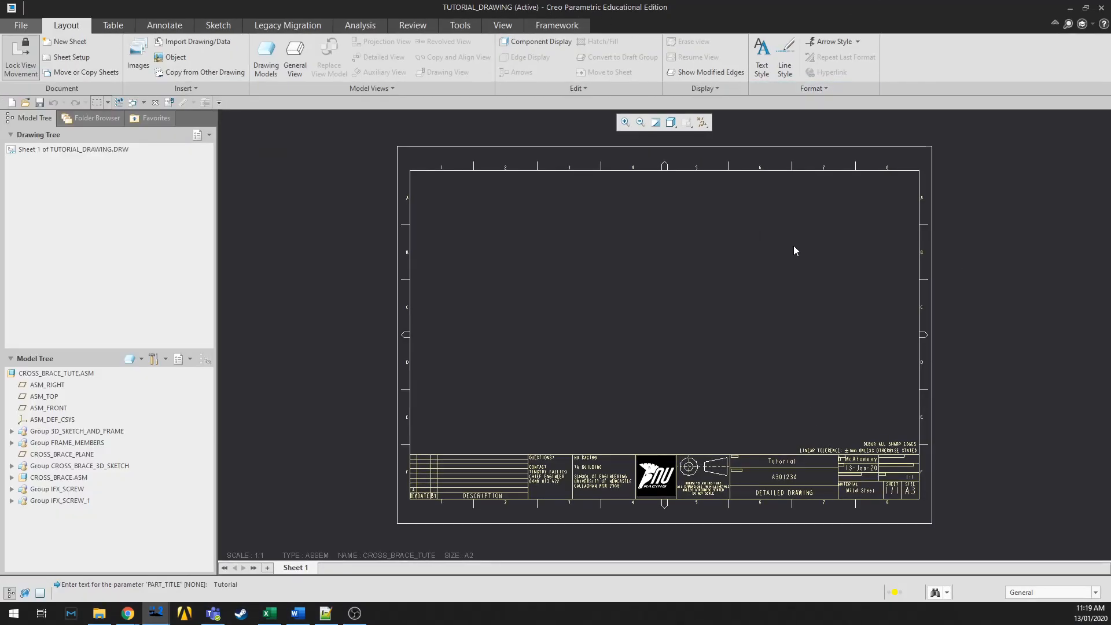
scroll(755, 446, "up", 5)
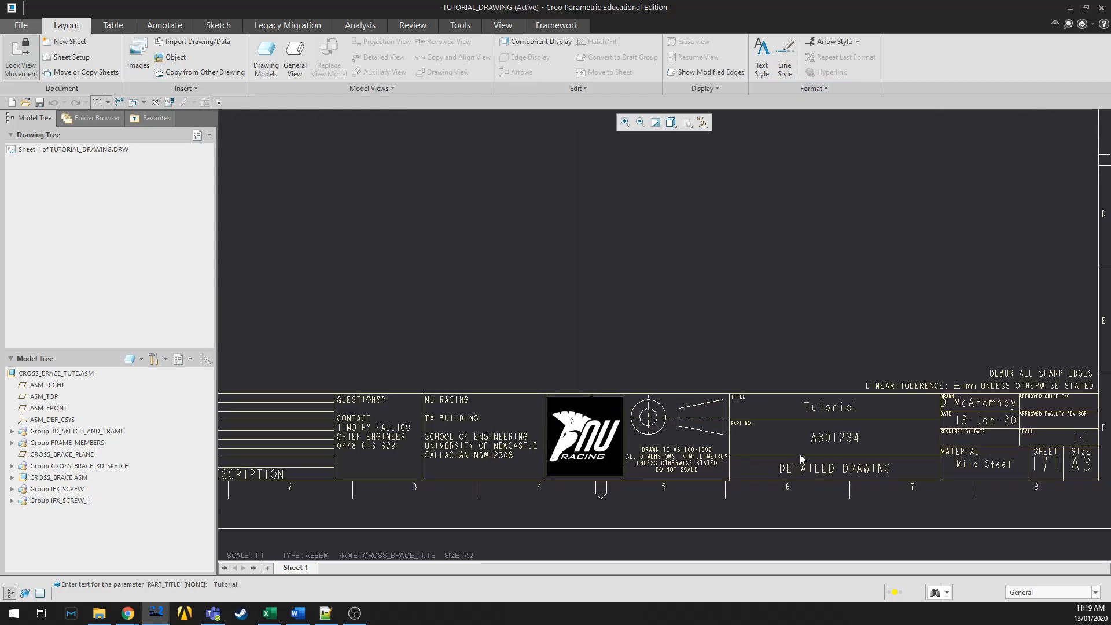
scroll(807, 454, "down", 3)
scroll(531, 429, "down", 2)
scroll(641, 501, "up", 3)
scroll(595, 516, "down", 3)
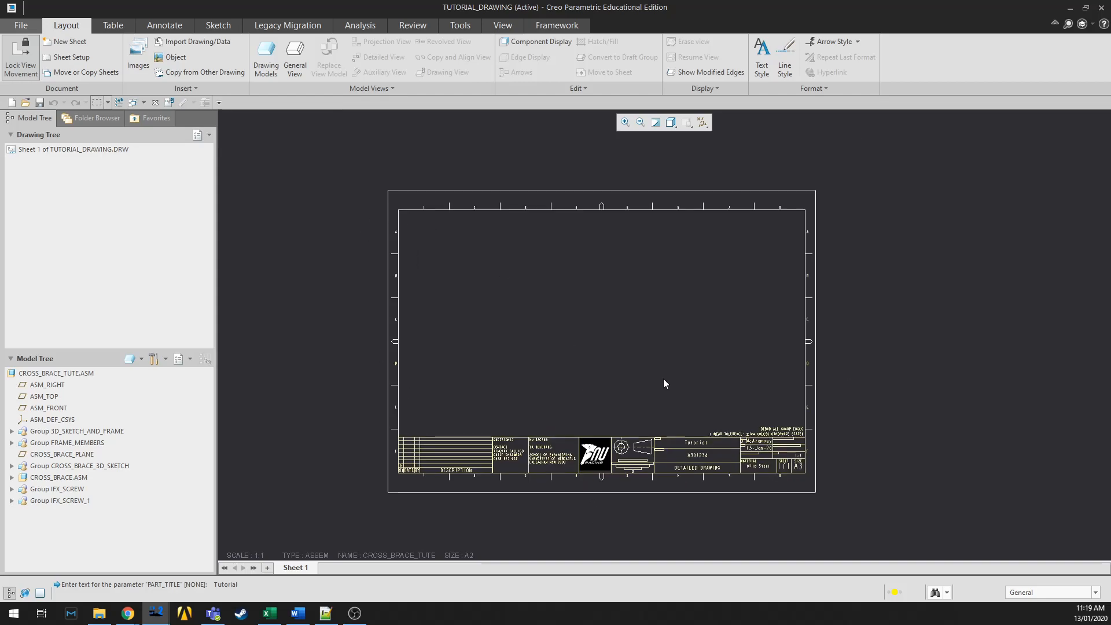
scroll(701, 455, "up", 2)
scroll(703, 454, "up", 1)
scroll(940, 487, "down", 2)
scroll(664, 440, "up", 1)
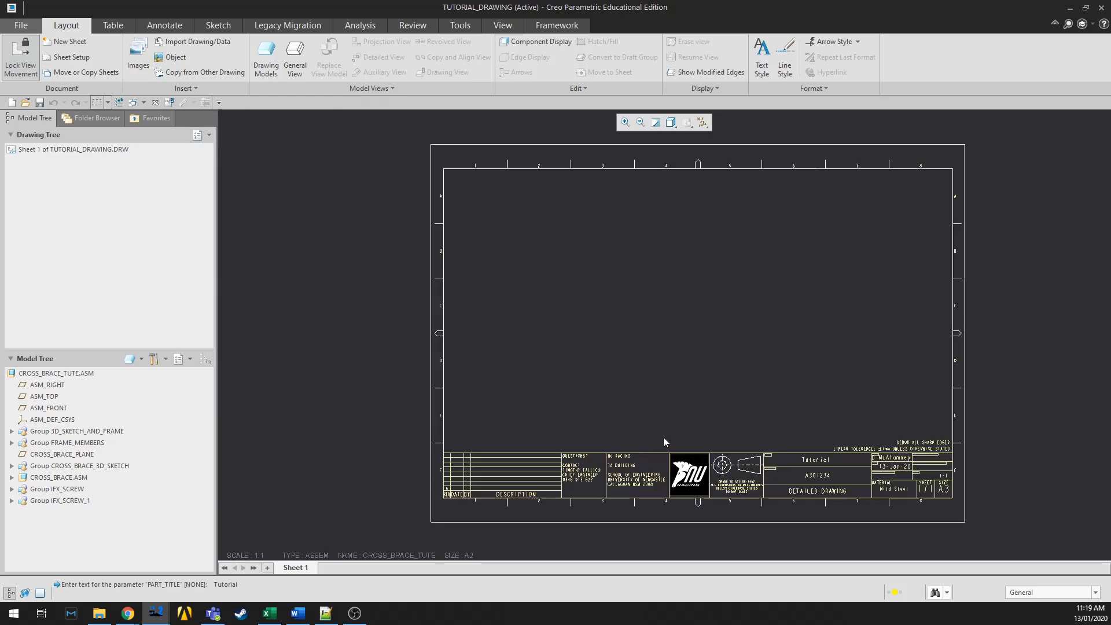
scroll(359, 417, "down", 1)
scroll(617, 420, "up", 1)
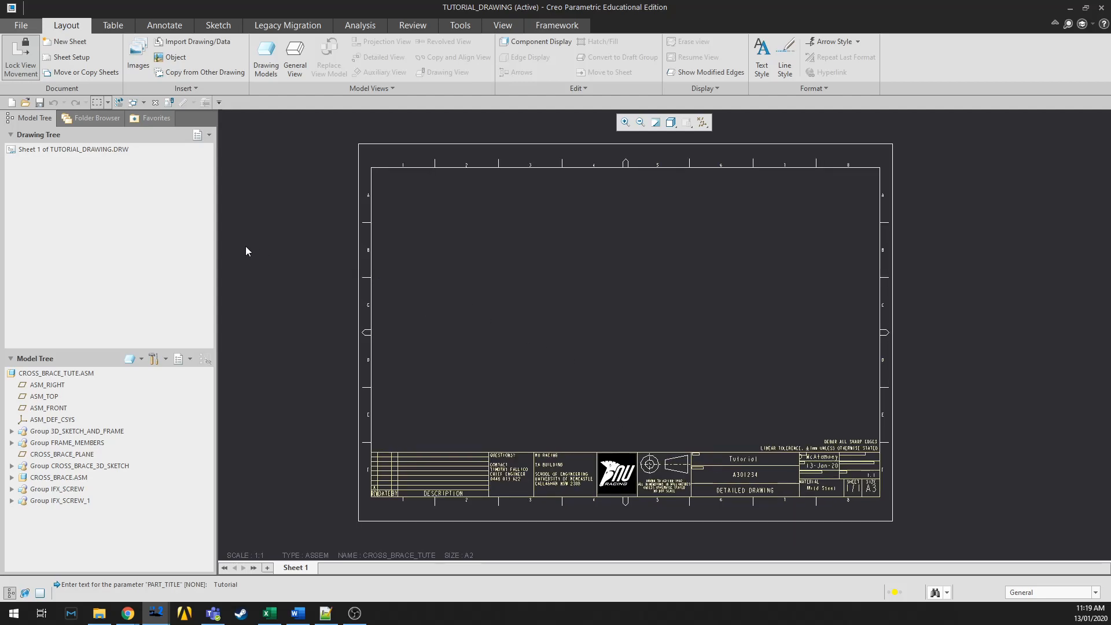
scroll(581, 480, "up", 2)
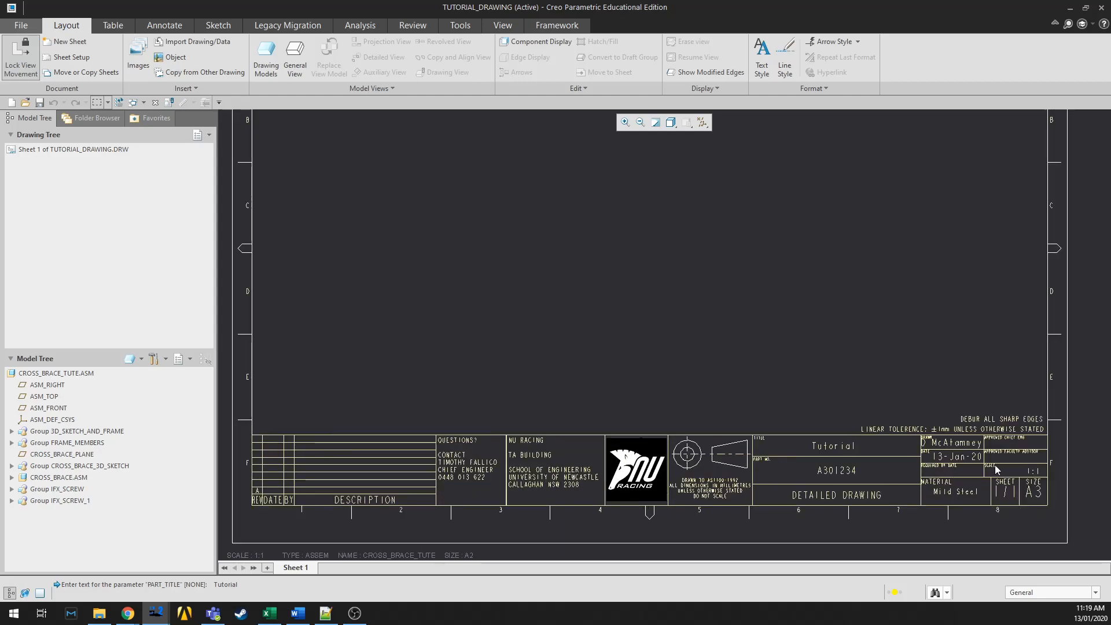
scroll(996, 469, "up", 2)
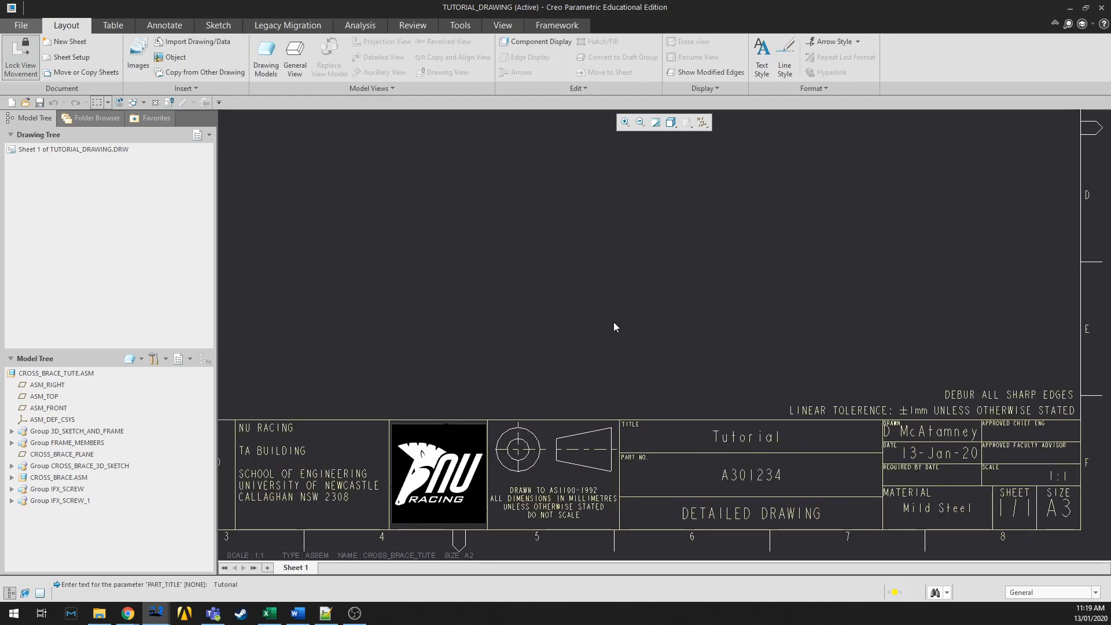
Shorten the part number in the title block table to A3012
left_click(121, 27)
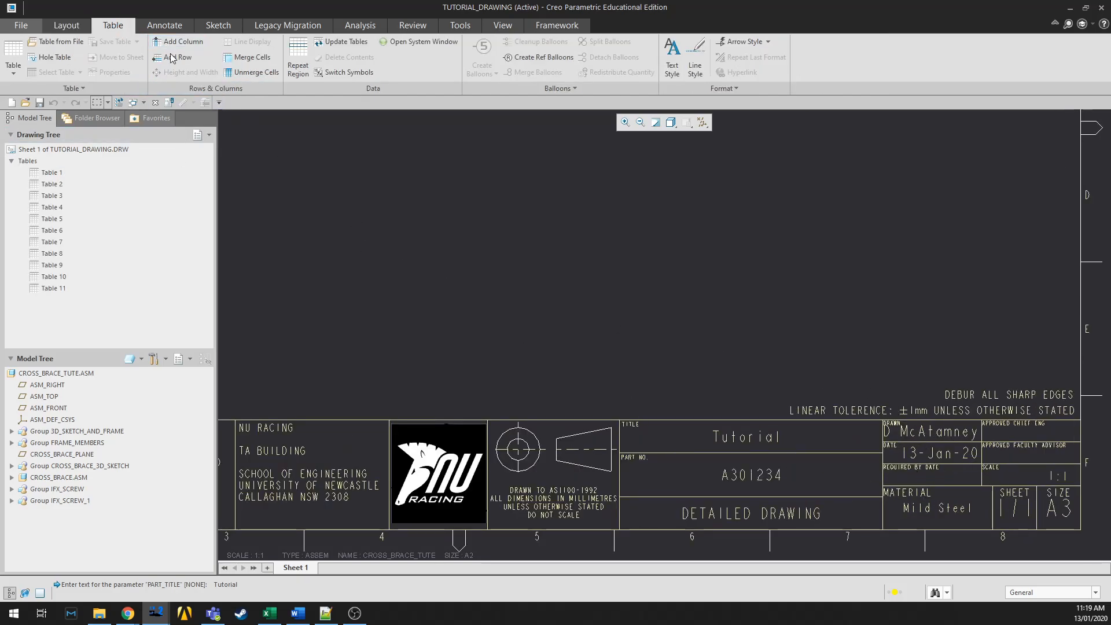
left_click(785, 453)
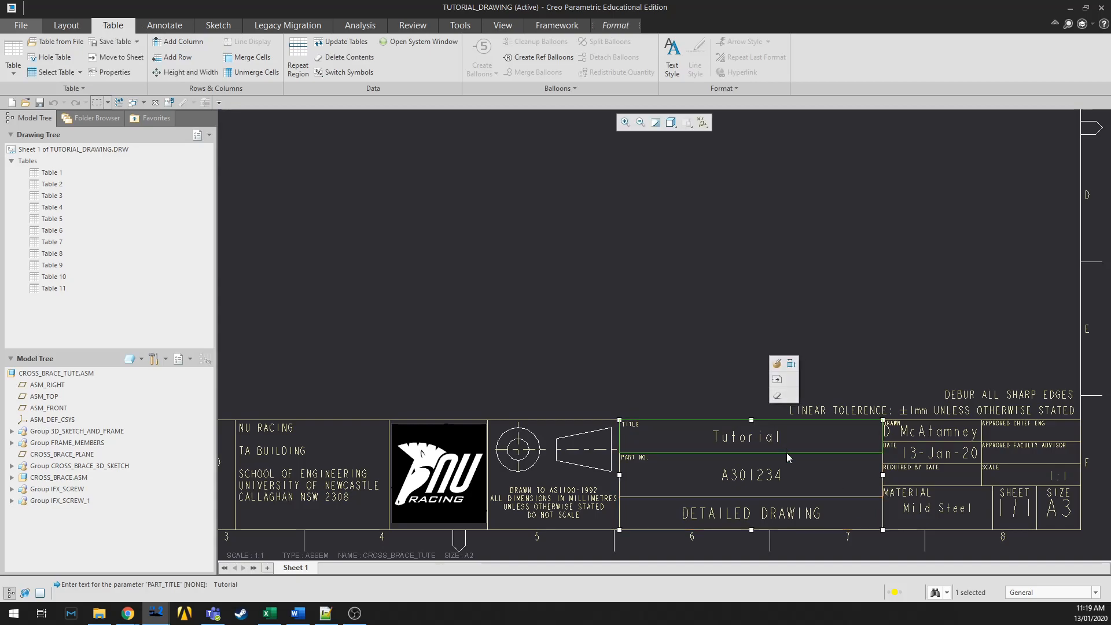
double_click(802, 476)
key("BackSpace")
key("BackSpace")
left_click(761, 338)
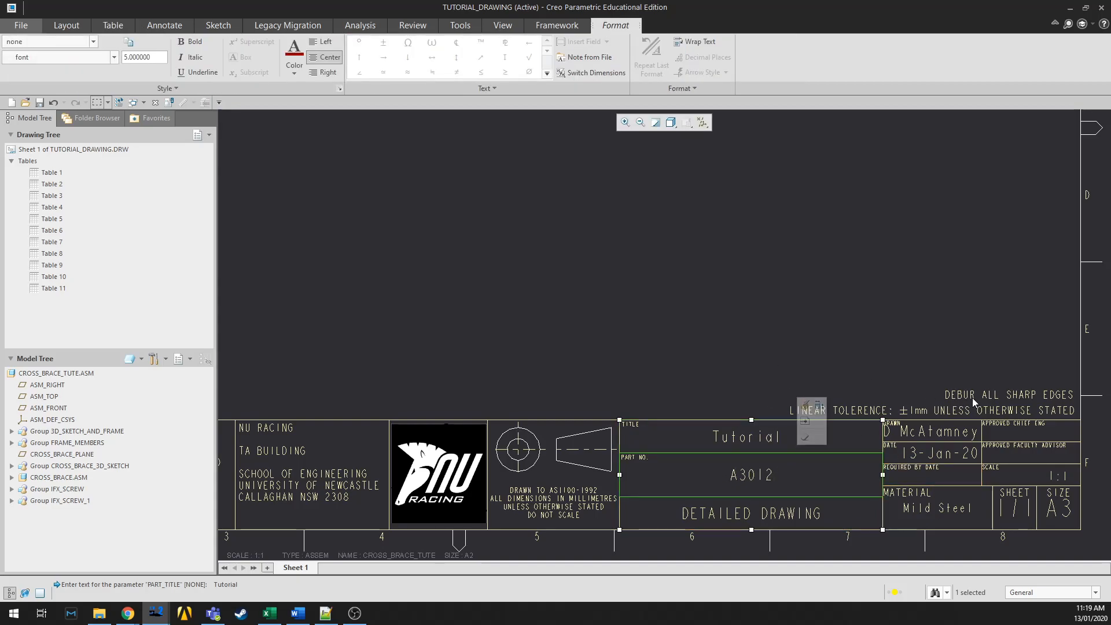
left_click(969, 426)
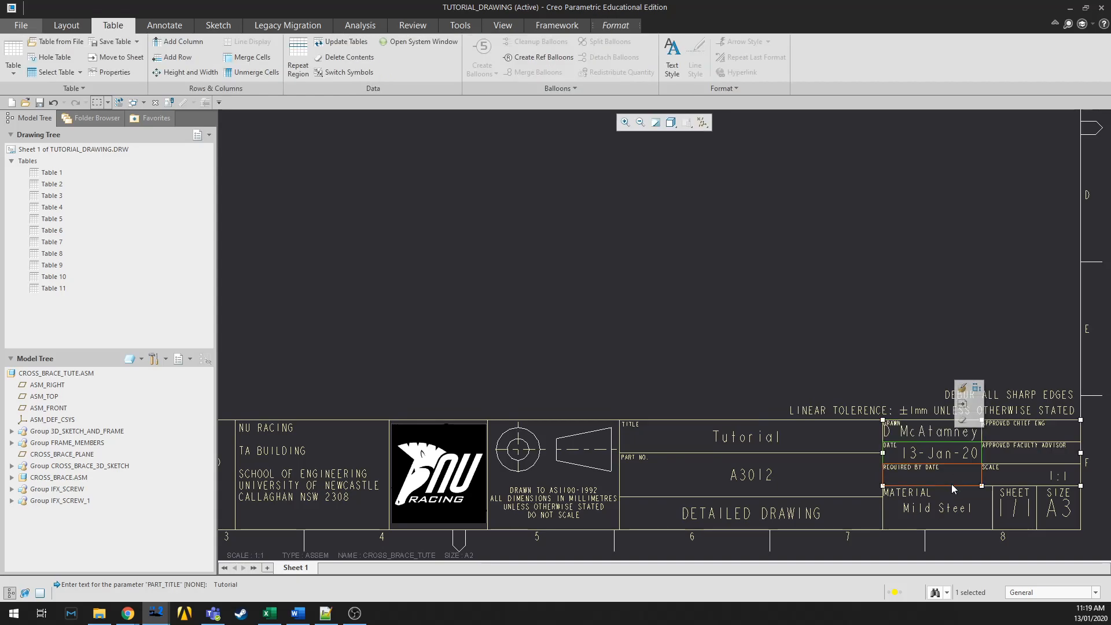
left_click(853, 368)
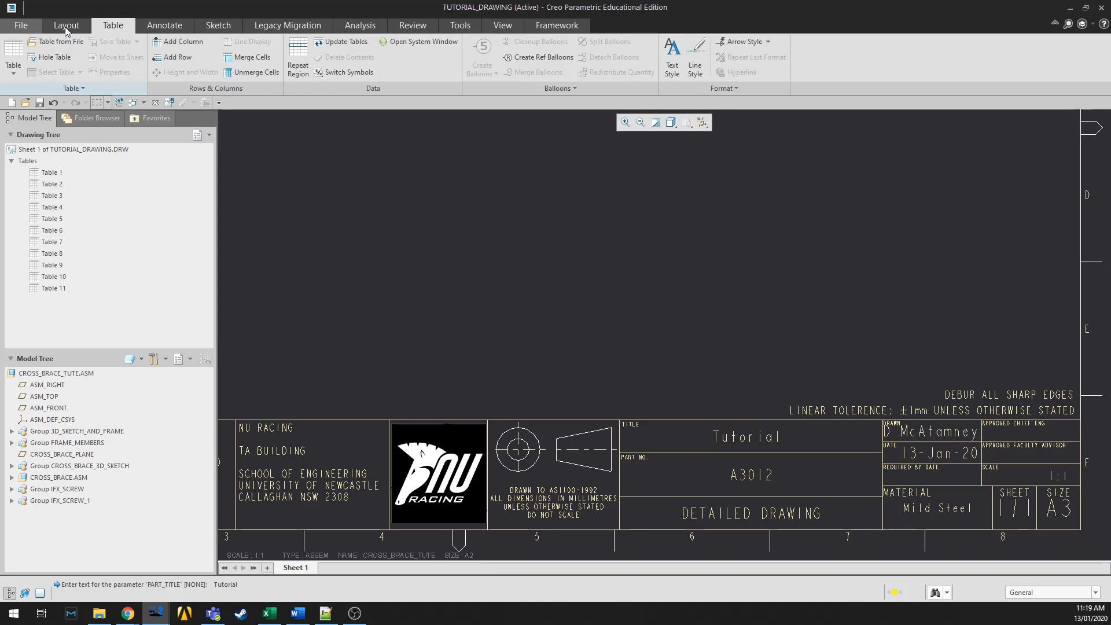
left_click(166, 25)
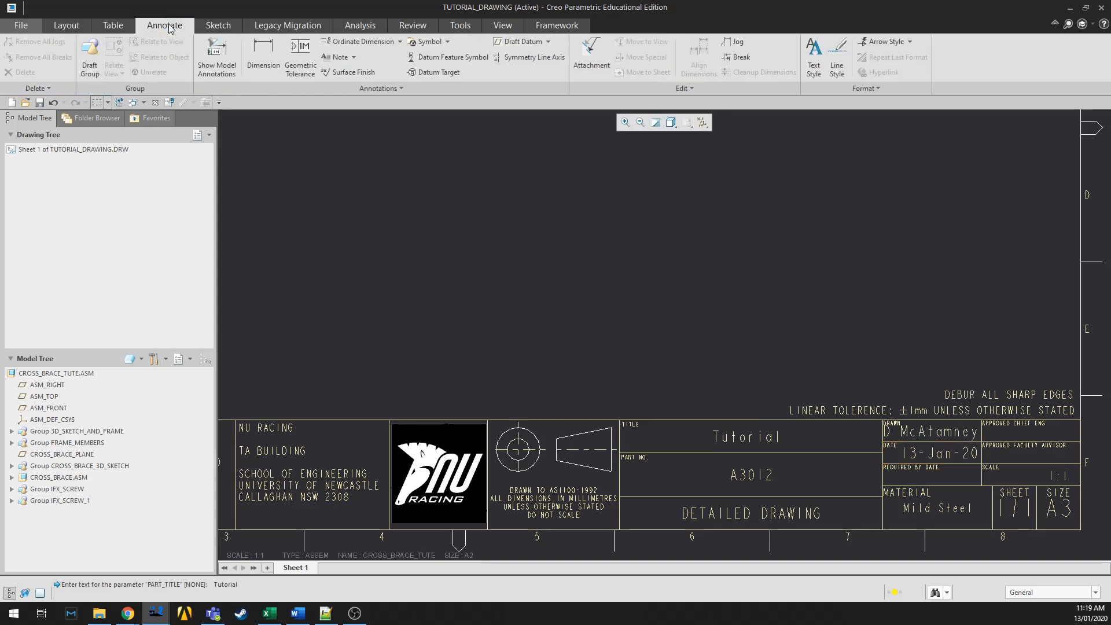
left_click(66, 25)
scroll(558, 322, "up", 2)
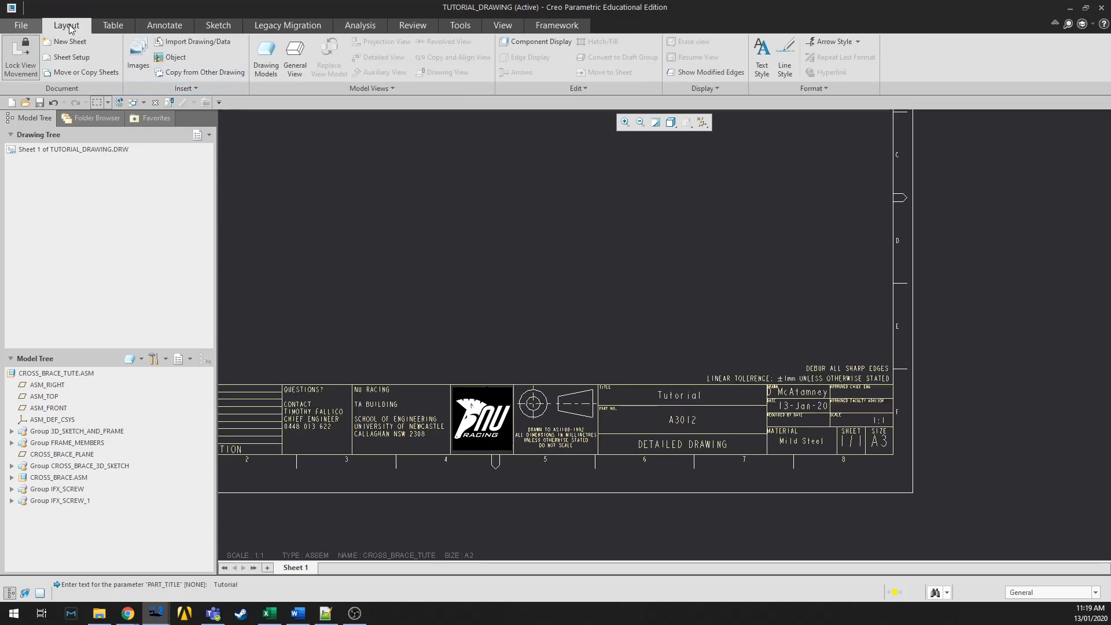
scroll(757, 478, "up", 3)
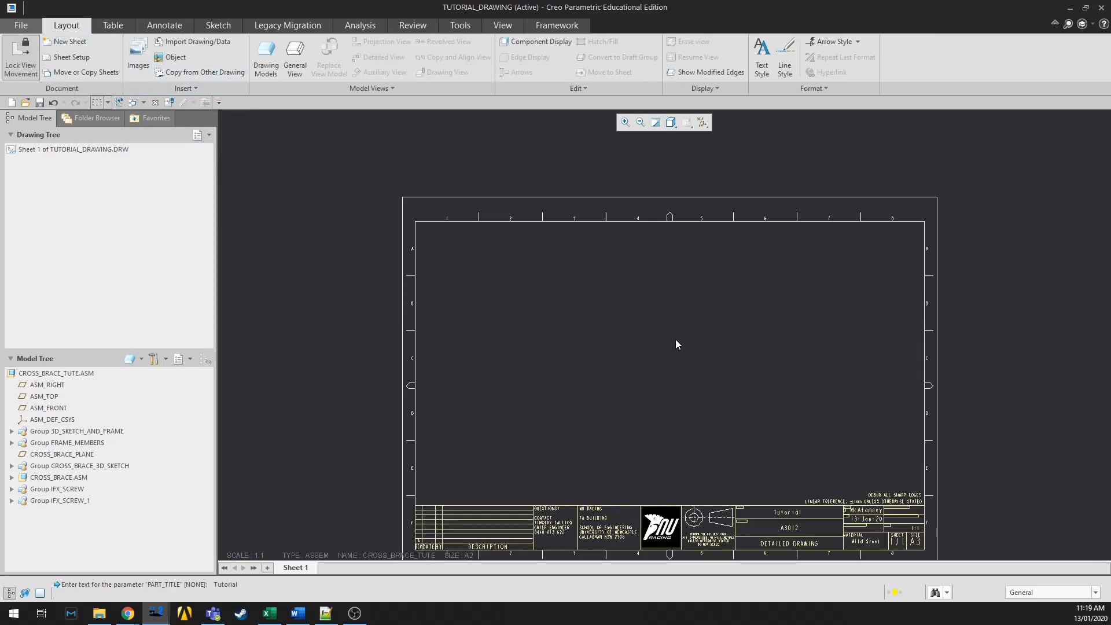
mouse_move(684, 397)
middle_mouse_down()
mouse_move(664, 301)
mouse_move(665, 314)
middle_mouse_up()
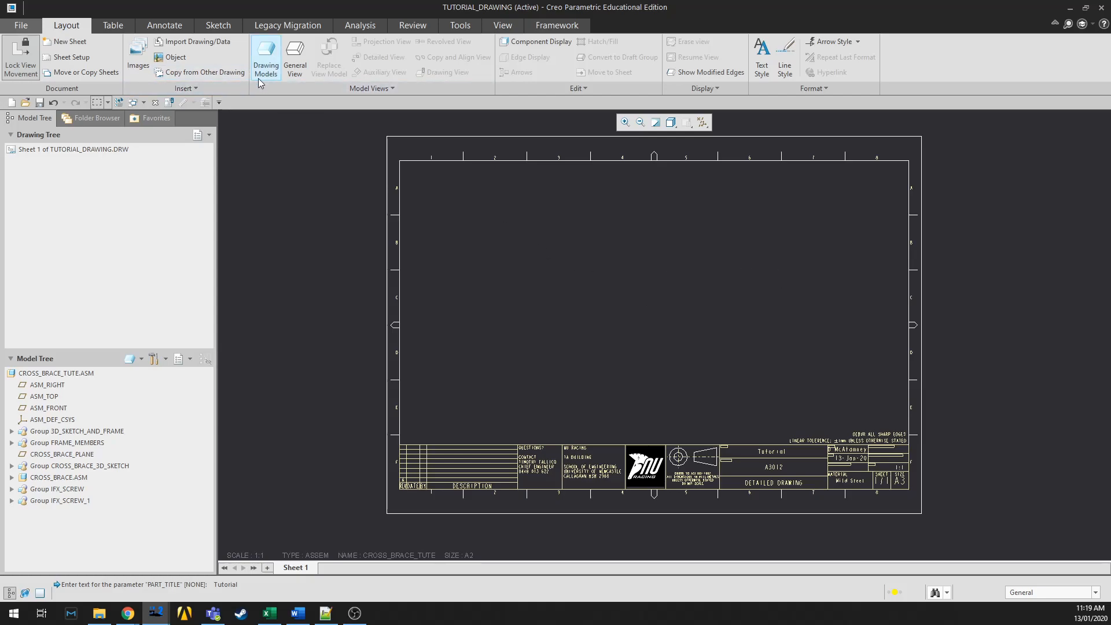
left_click(165, 26)
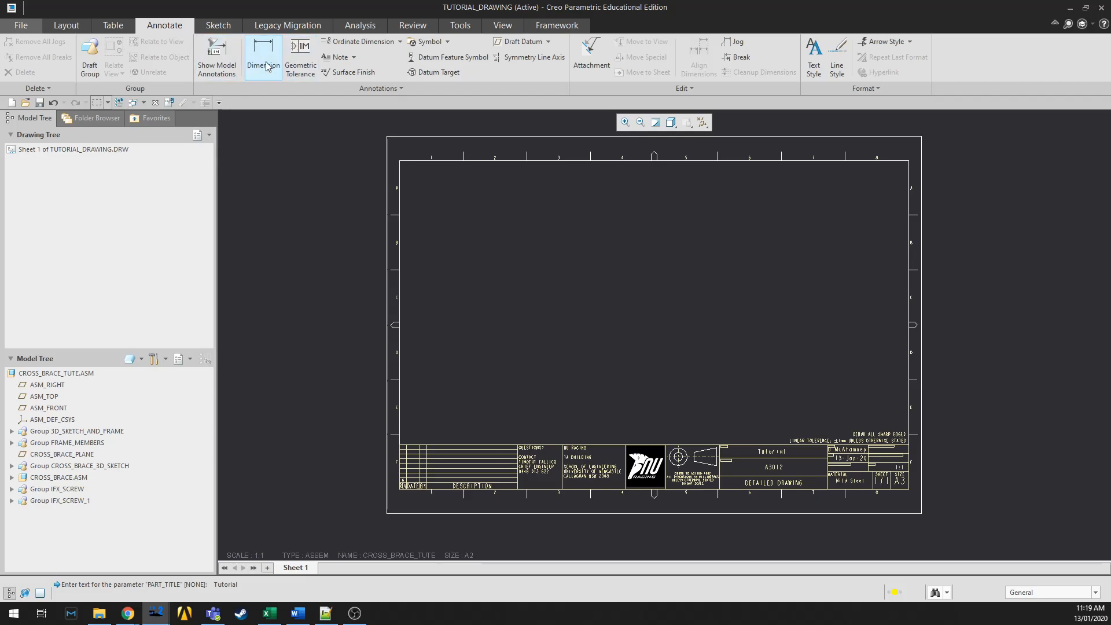
left_click(353, 57)
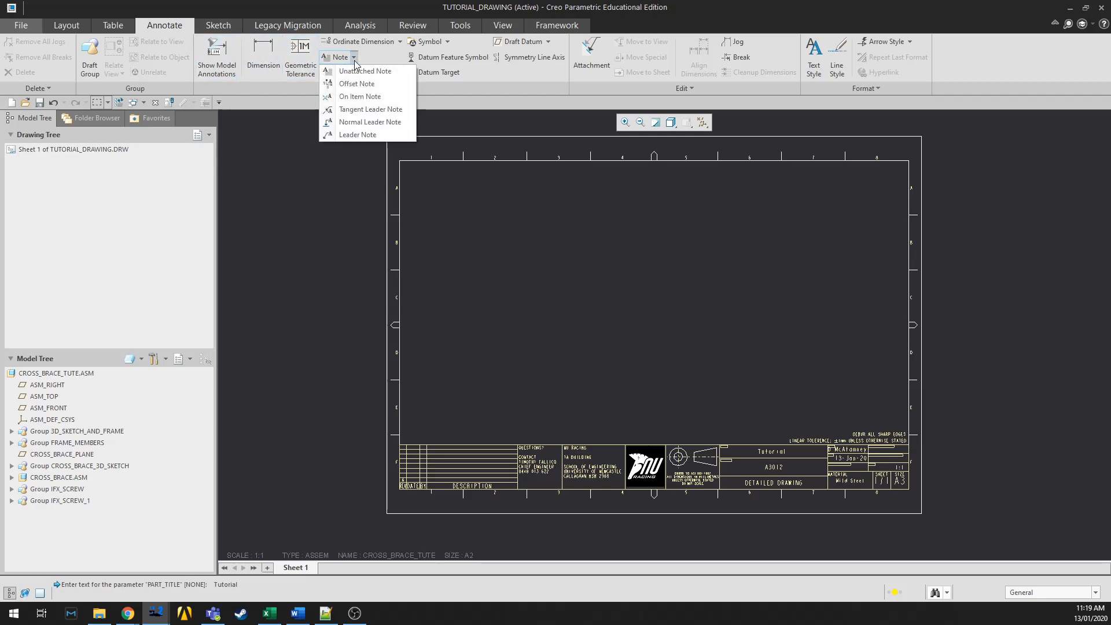
left_click(283, 85)
left_click(371, 88)
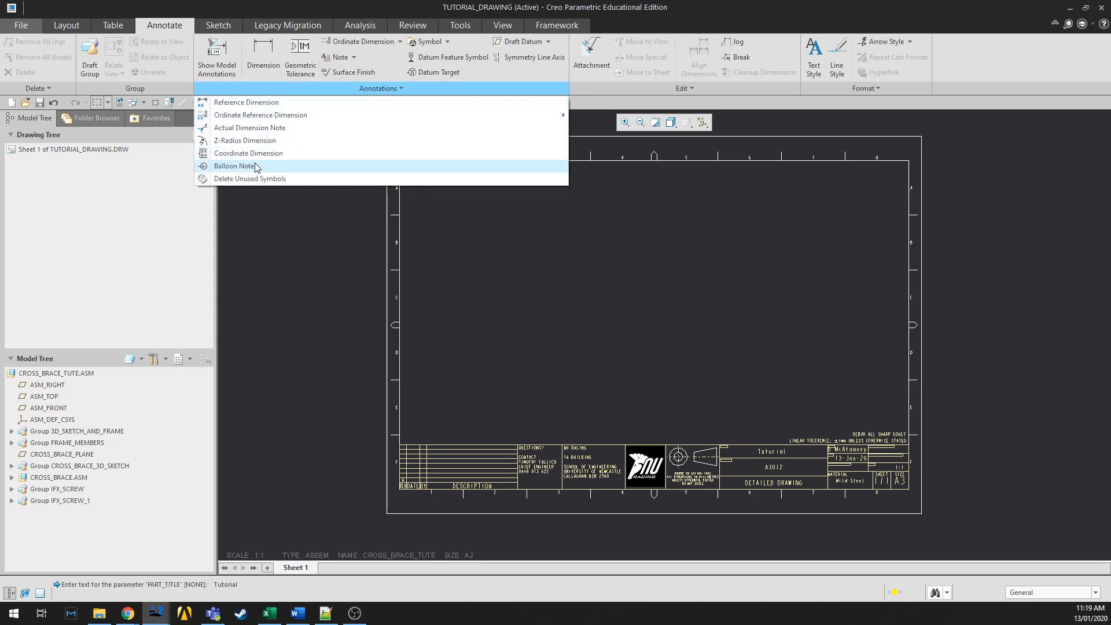
left_click(354, 57)
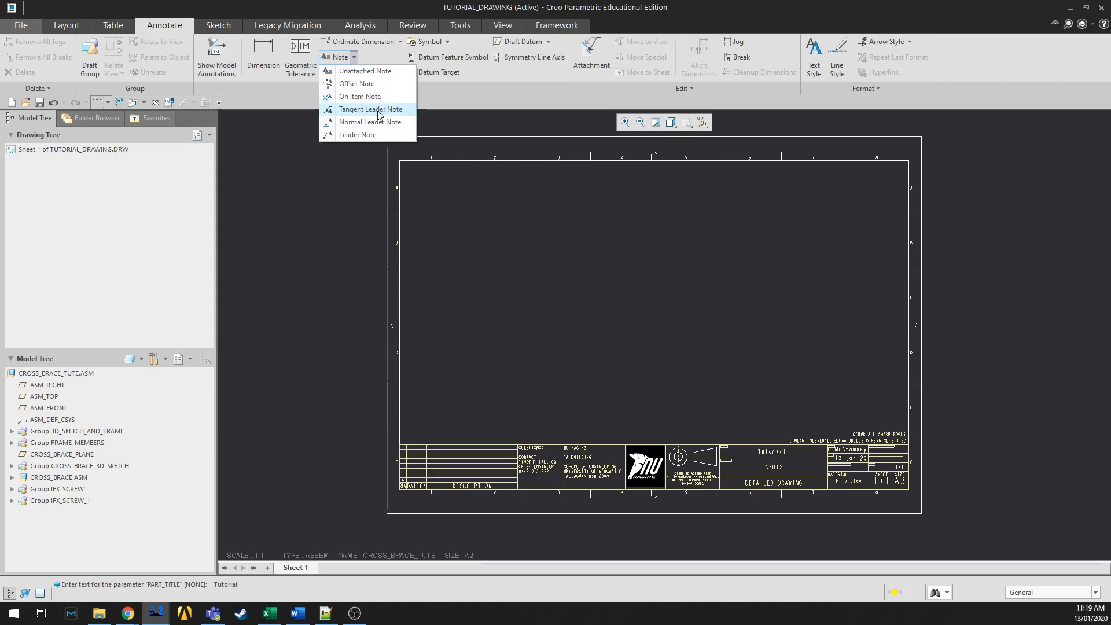
left_click(370, 136)
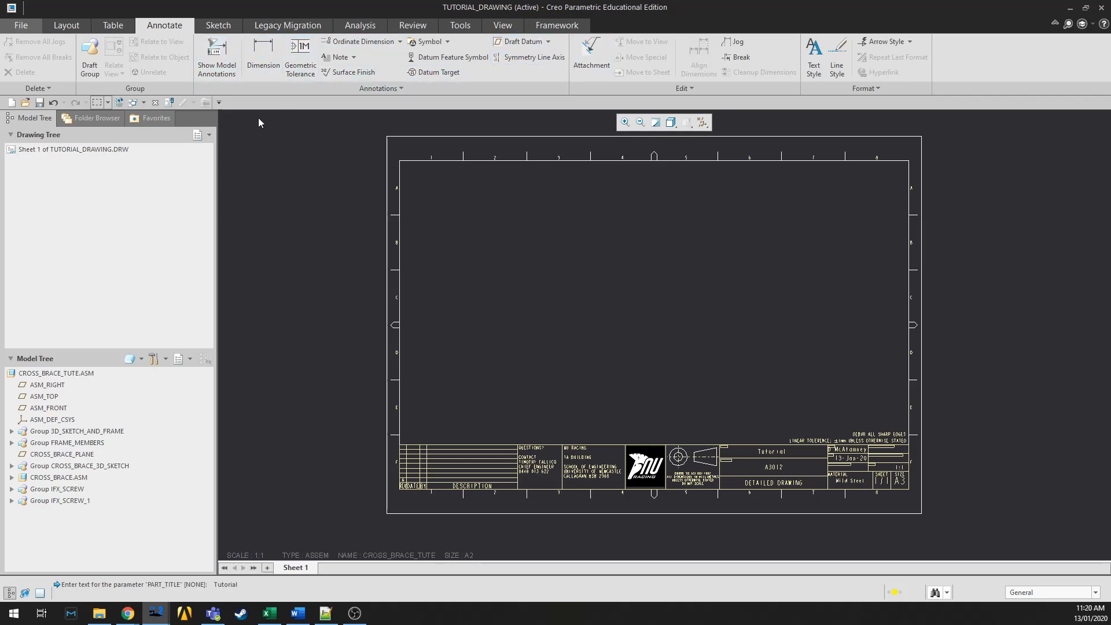
scroll(563, 382, "up", 1)
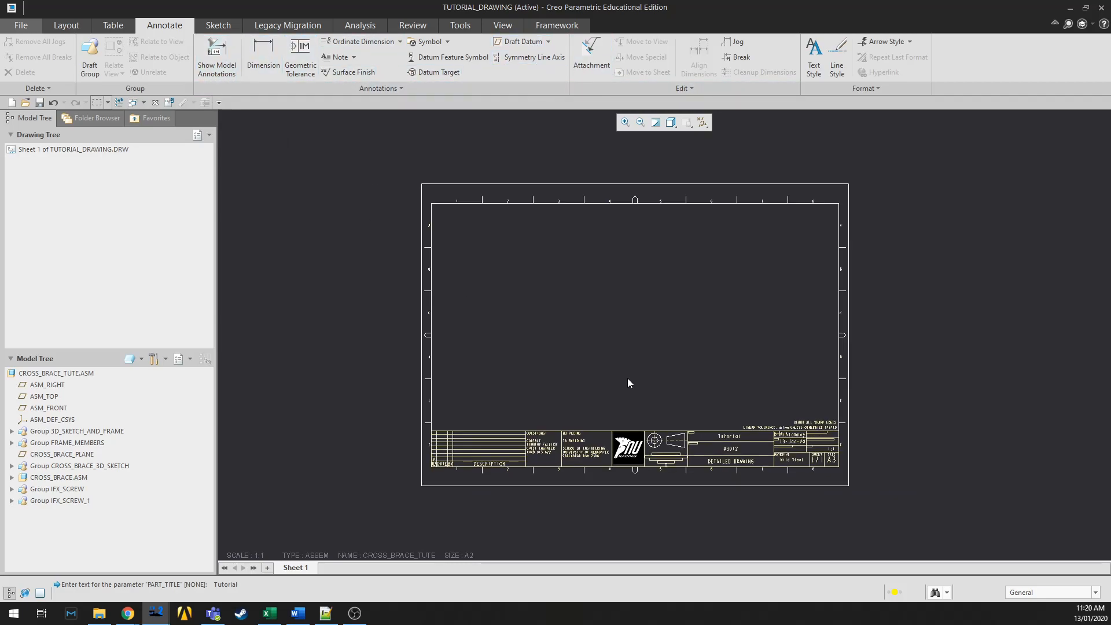
scroll(541, 345, "down", 2)
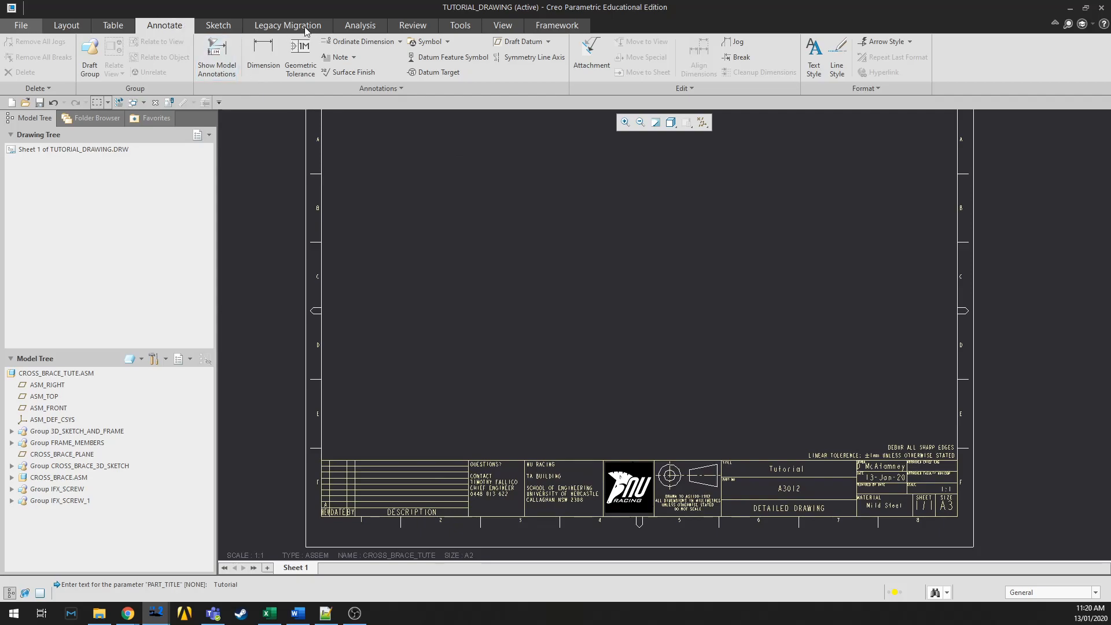
left_click(218, 25)
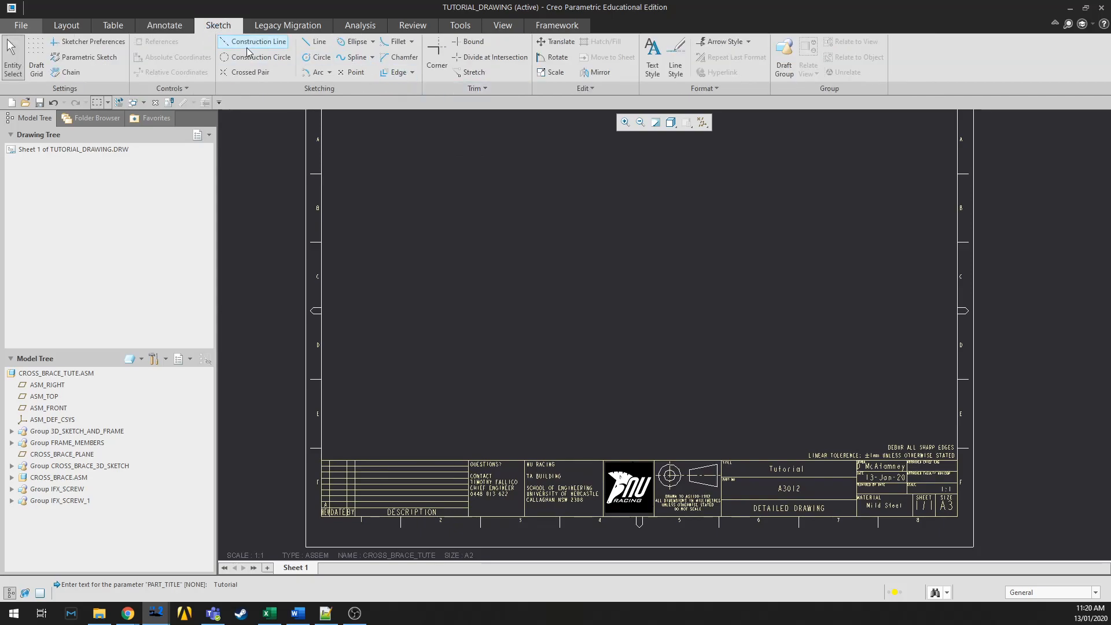
scroll(619, 330, "up", 2)
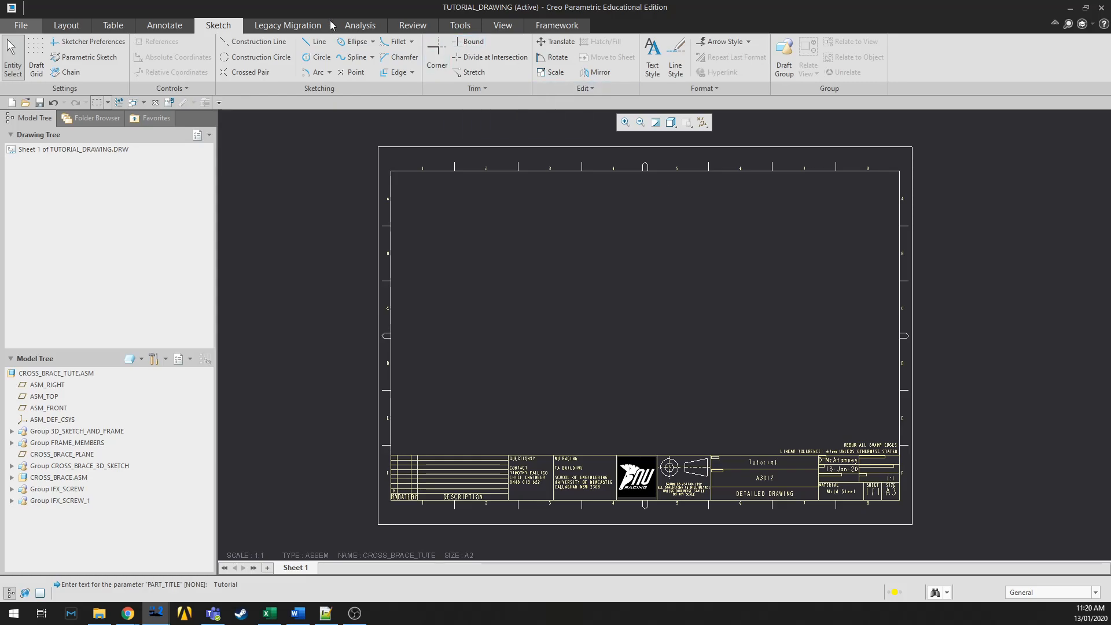
left_click(59, 26)
left_click(151, 26)
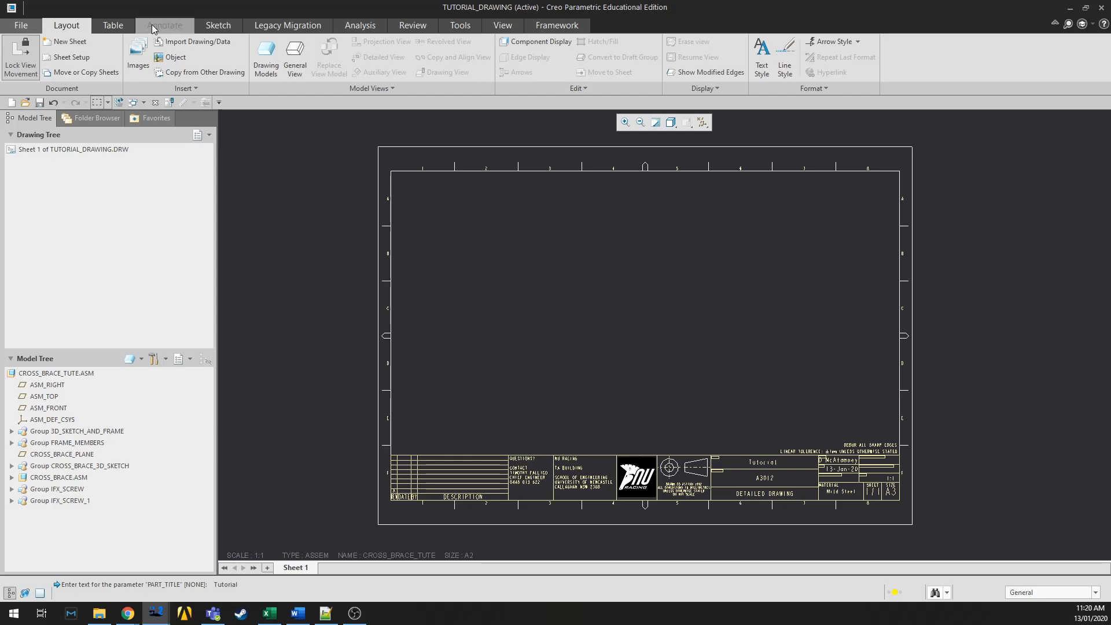
left_click(73, 26)
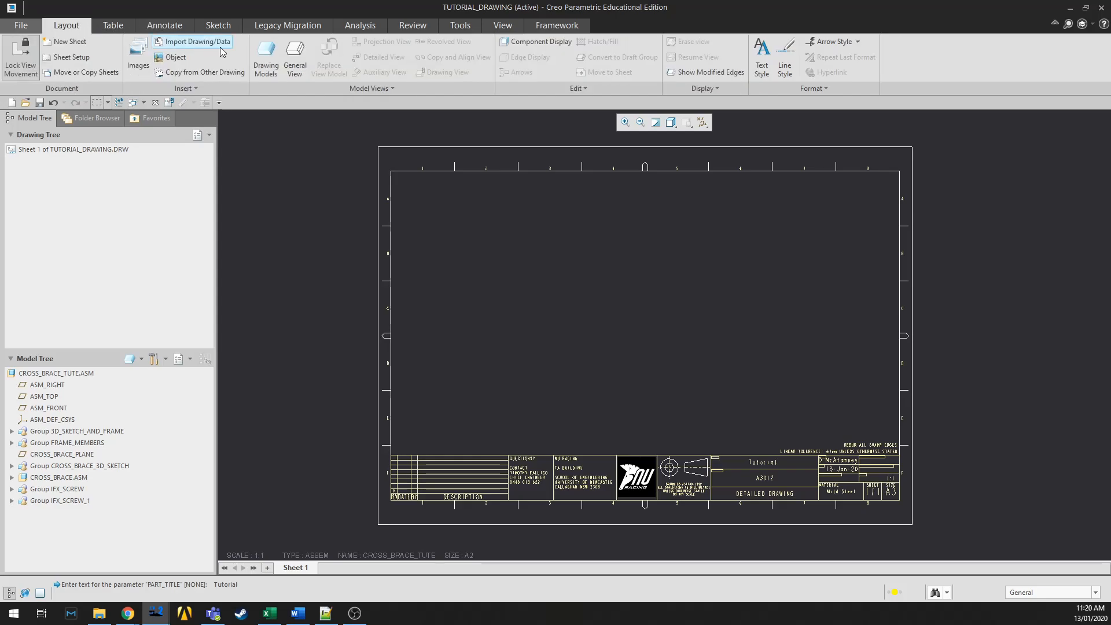
left_click(265, 75)
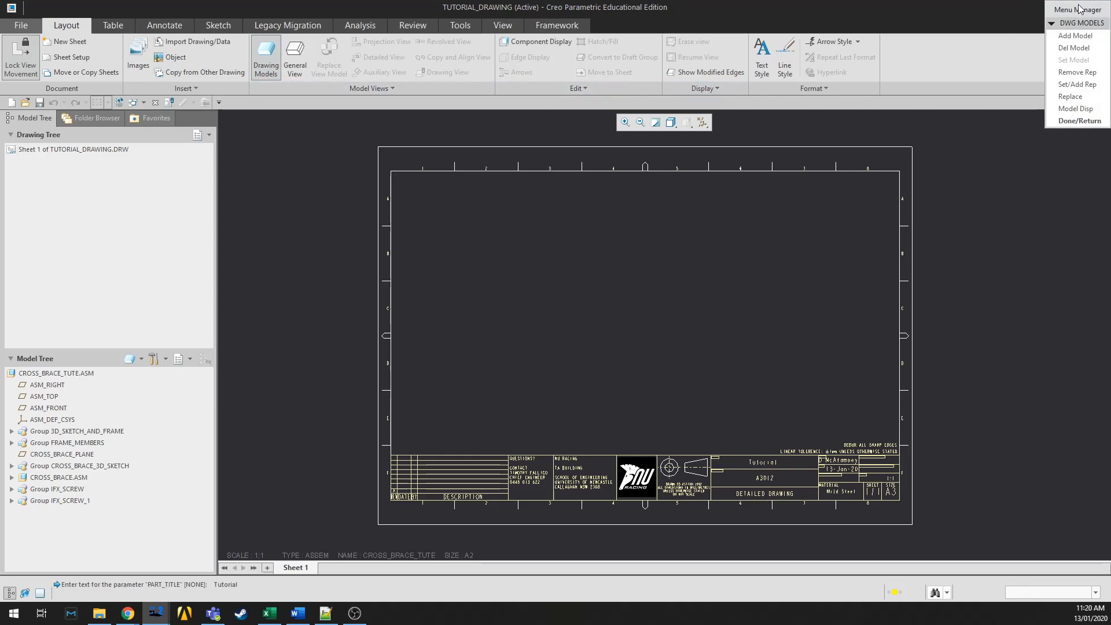
left_click_drag(1080, 6, 799, 218)
left_click(786, 247)
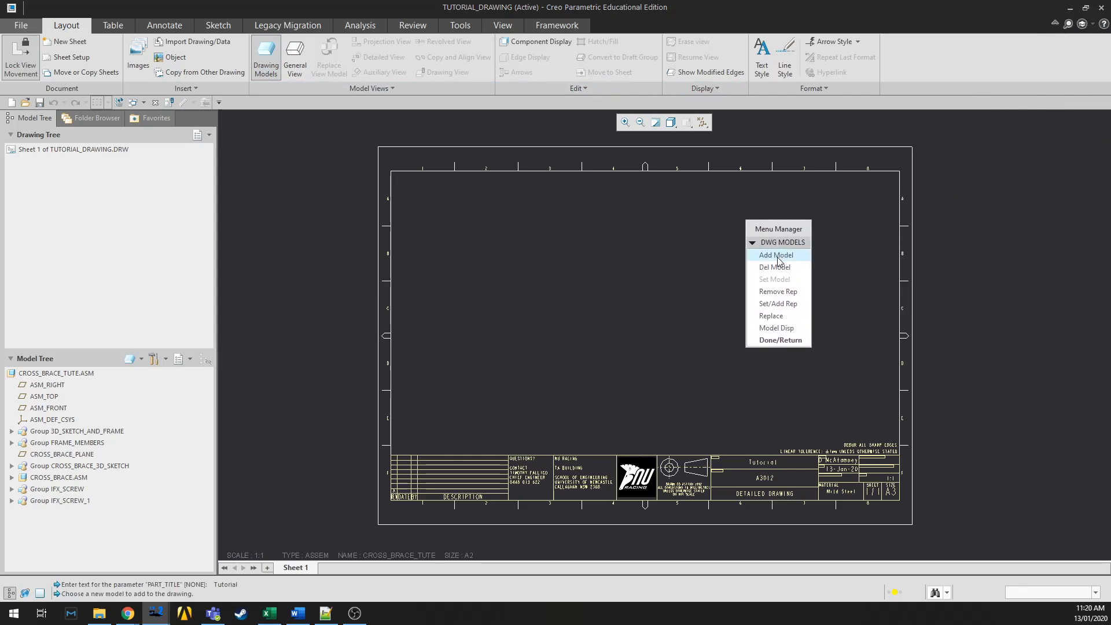
left_click(676, 376)
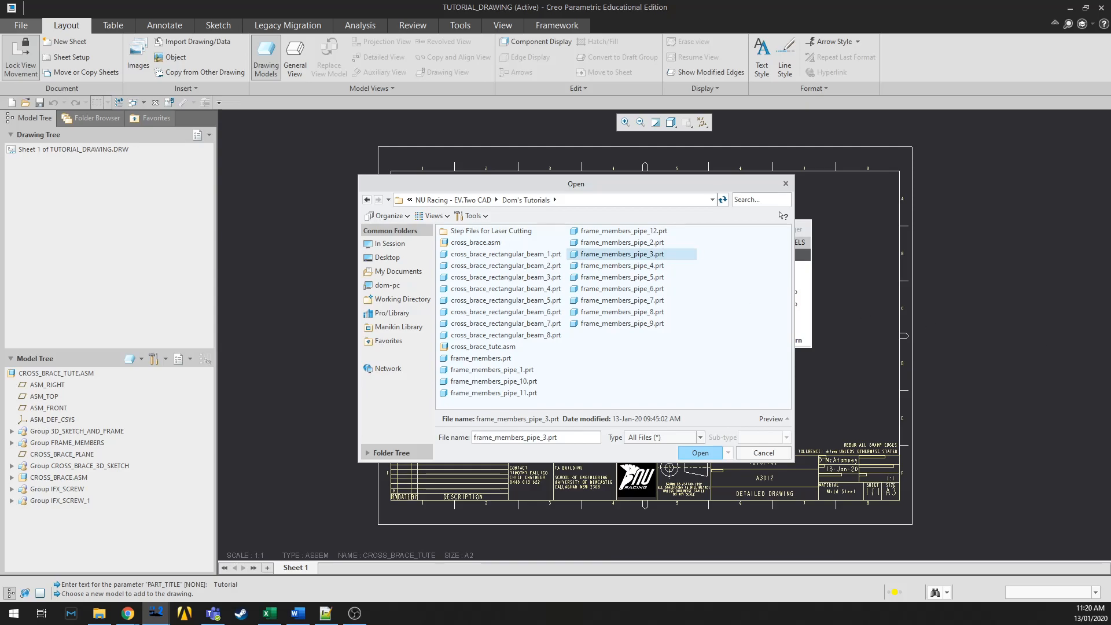
left_click(785, 184)
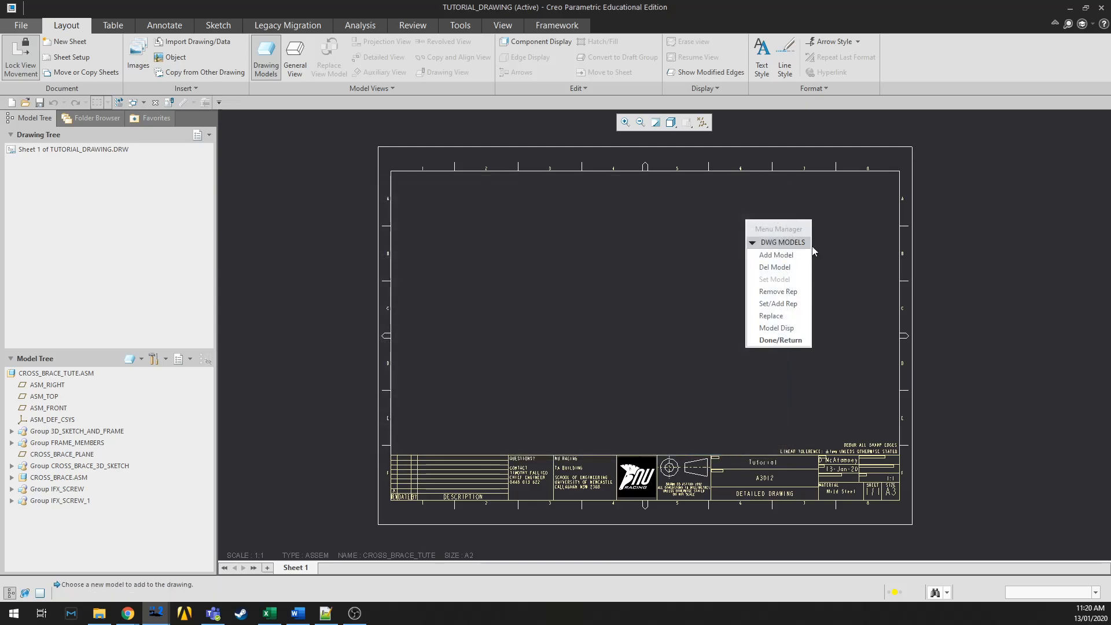
middle_click(851, 268)
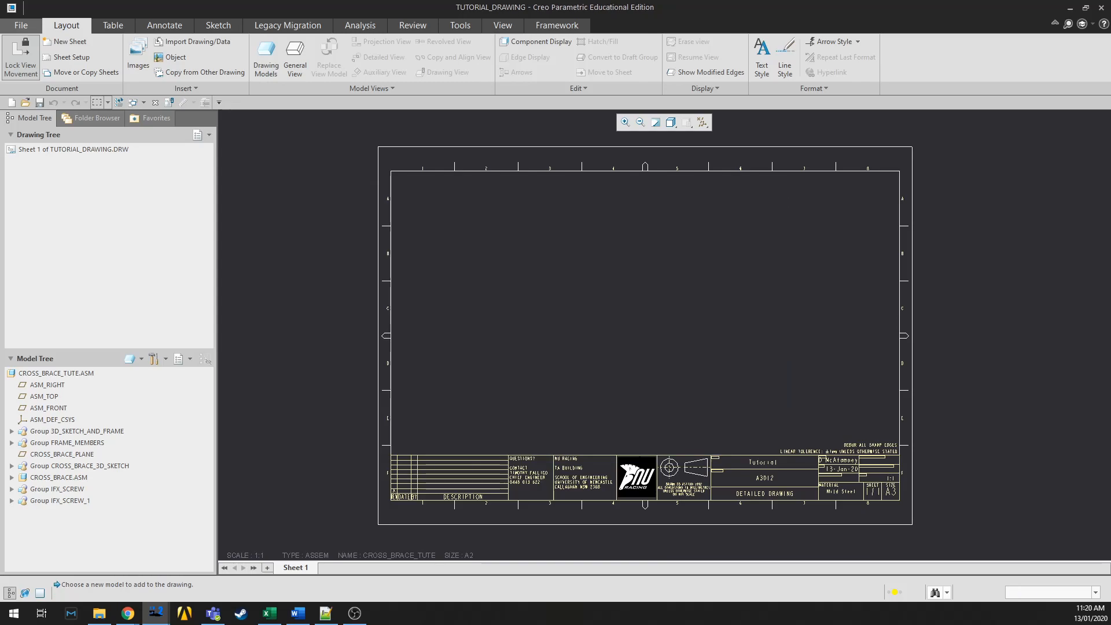
Identify the bolted plate's part in the cross_brace_tute assembly window, and return to the drawing
left_click_drag(1110, 243, 573, 244)
left_click(576, 290)
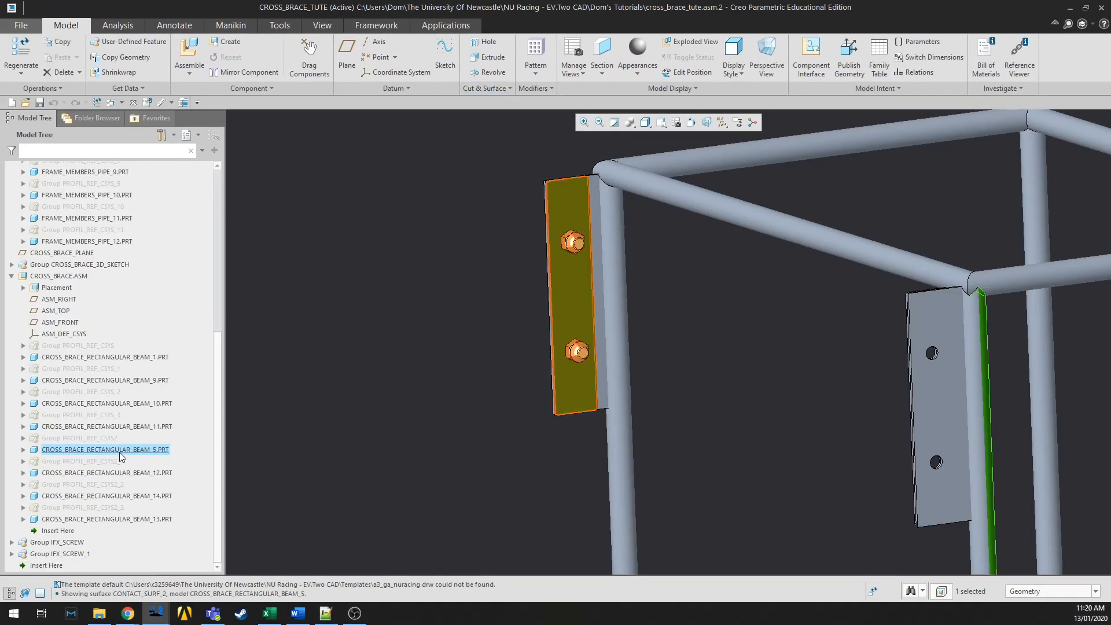
left_click(391, 362)
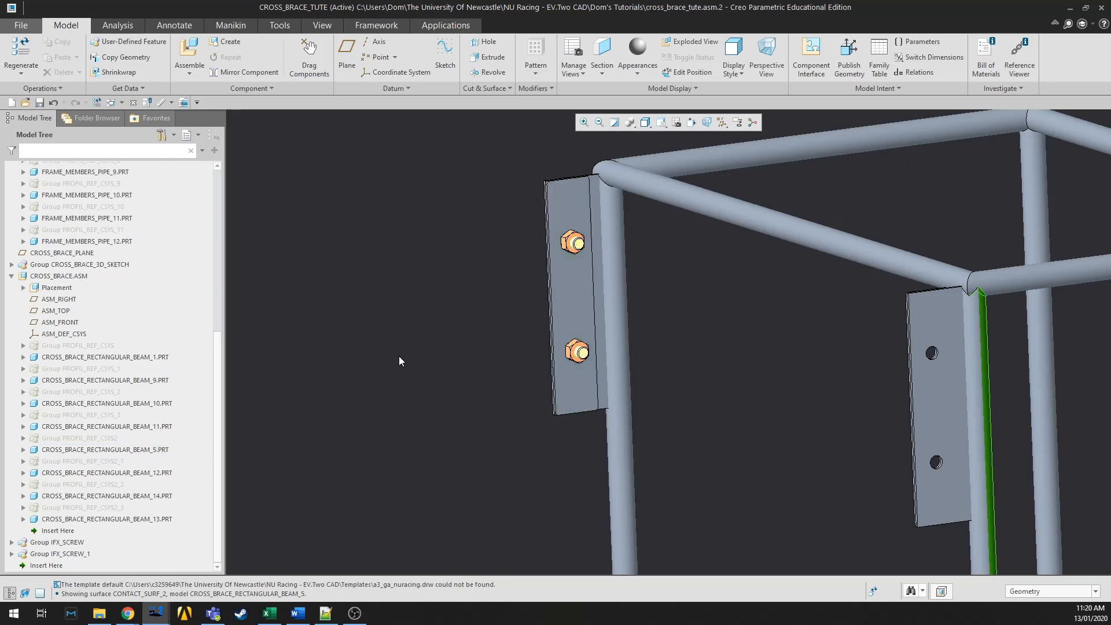
key("alt+Tab")
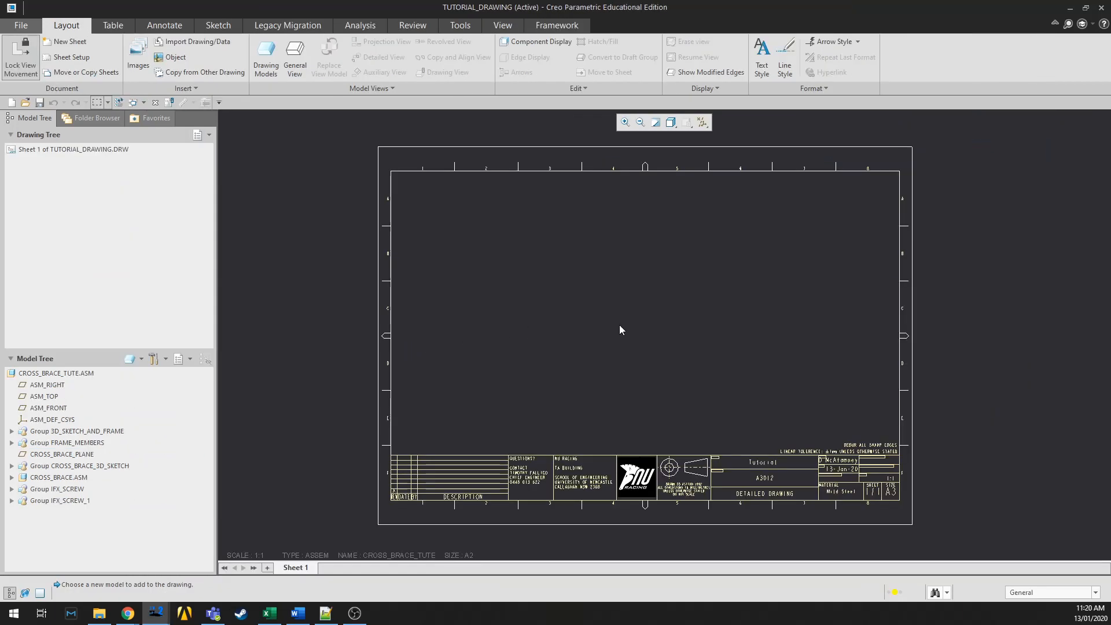
Add cross_brace_rectangular_beam_5.prt from the Dom's Tutorials folder to the drawing models
left_click(256, 58)
left_click(1074, 36)
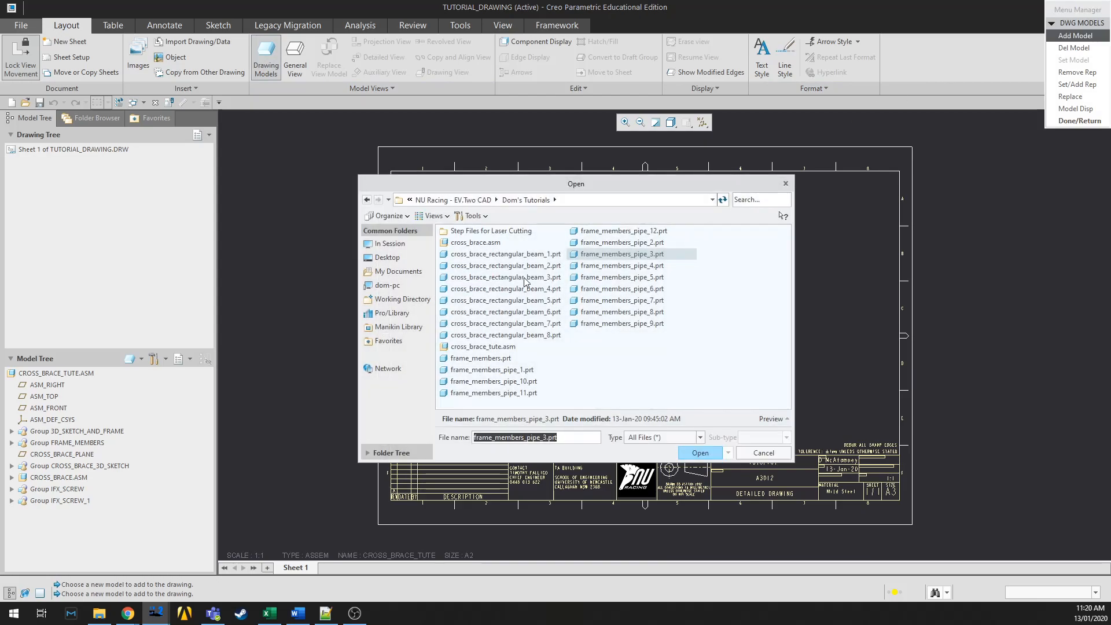
left_click(551, 302)
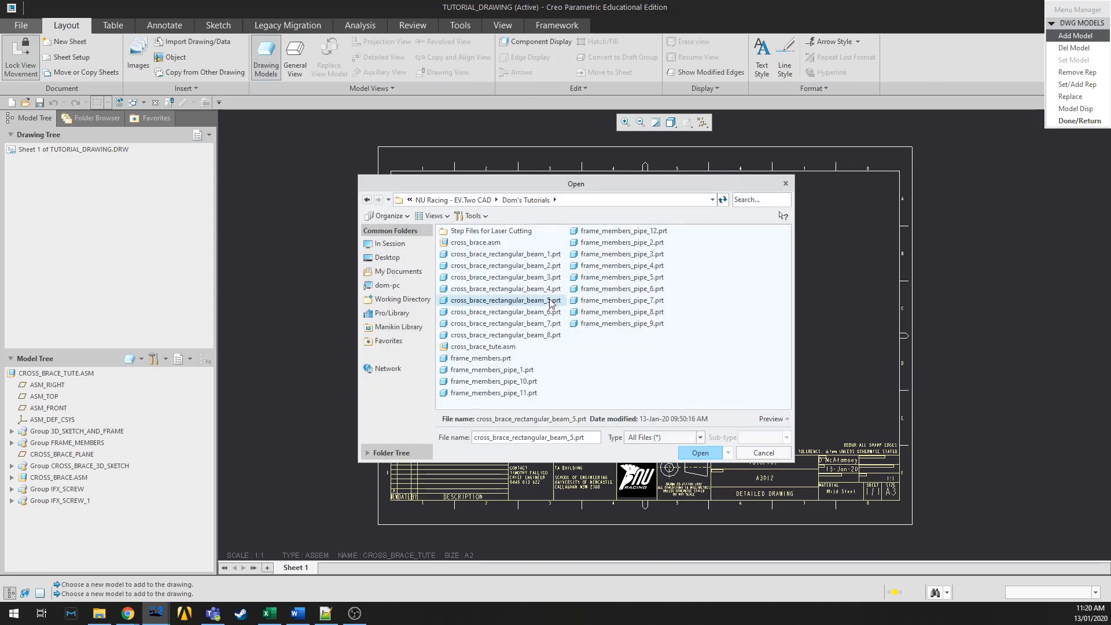
left_click(701, 455)
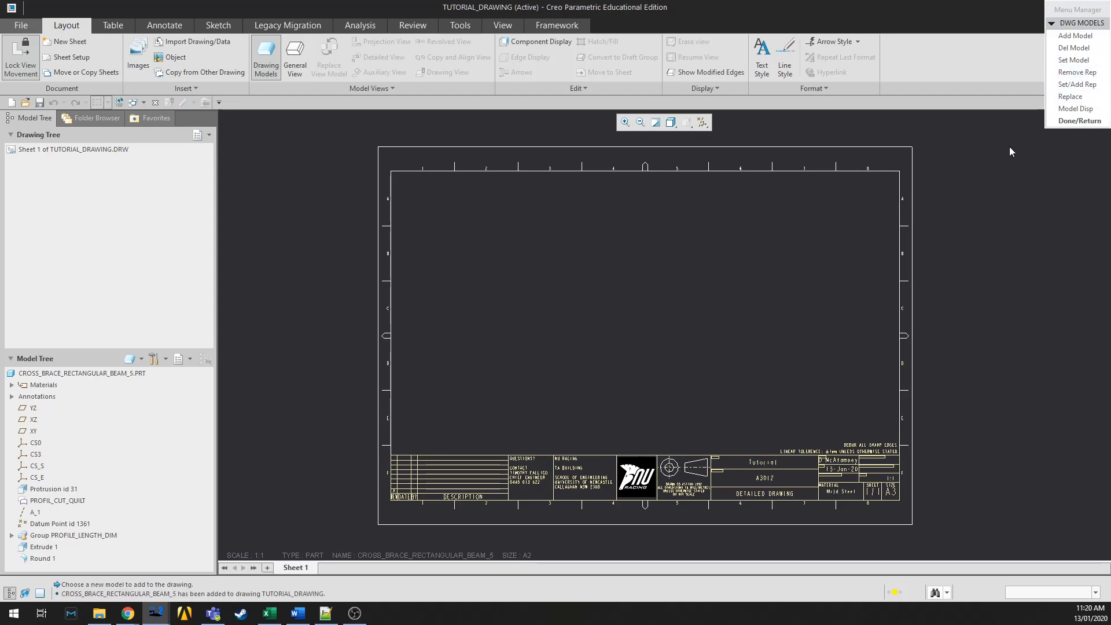
Set CROSS_BRACE_RECTANGULAR_BEAM_5 as the current drawing model and finish the drawing models command
left_click(1076, 62)
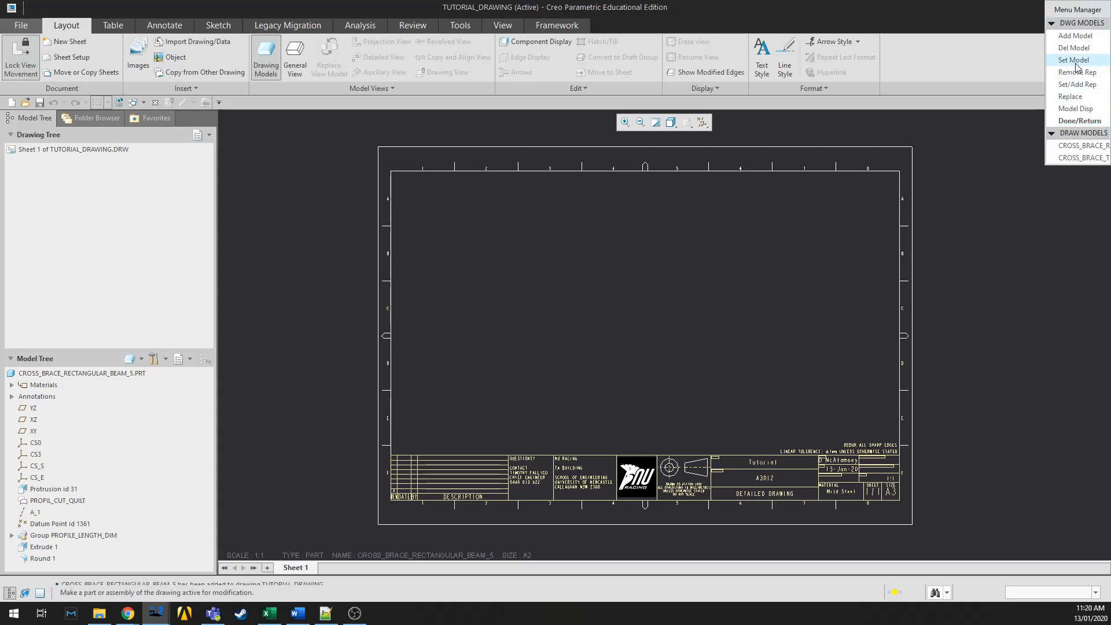
left_click_drag(1070, 11, 847, 57)
left_click_drag(887, 213, 1046, 279)
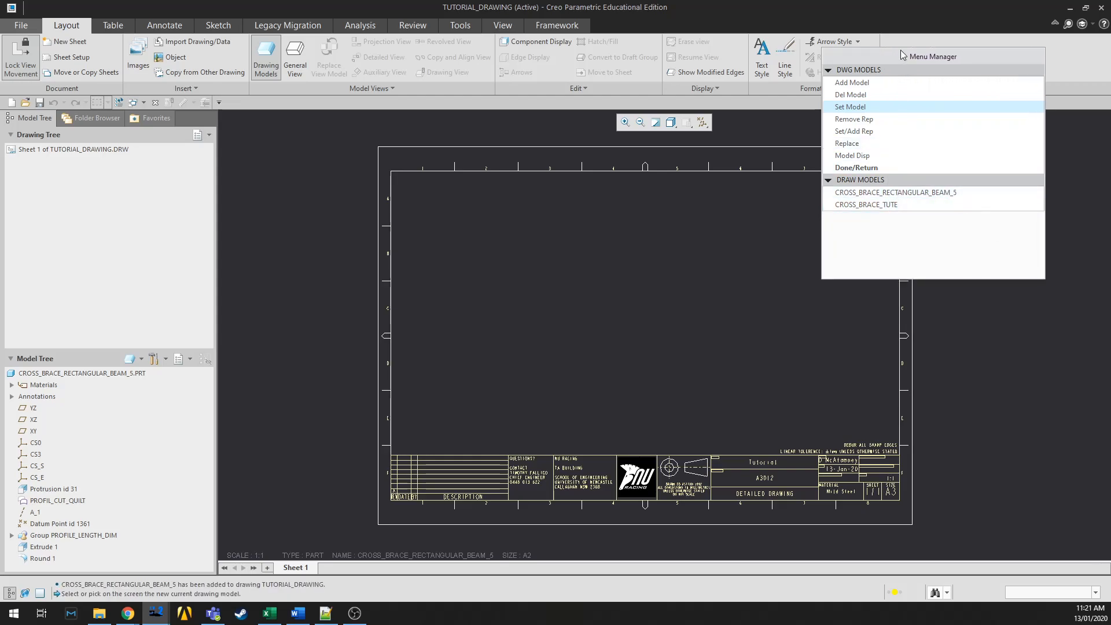
left_click(885, 193)
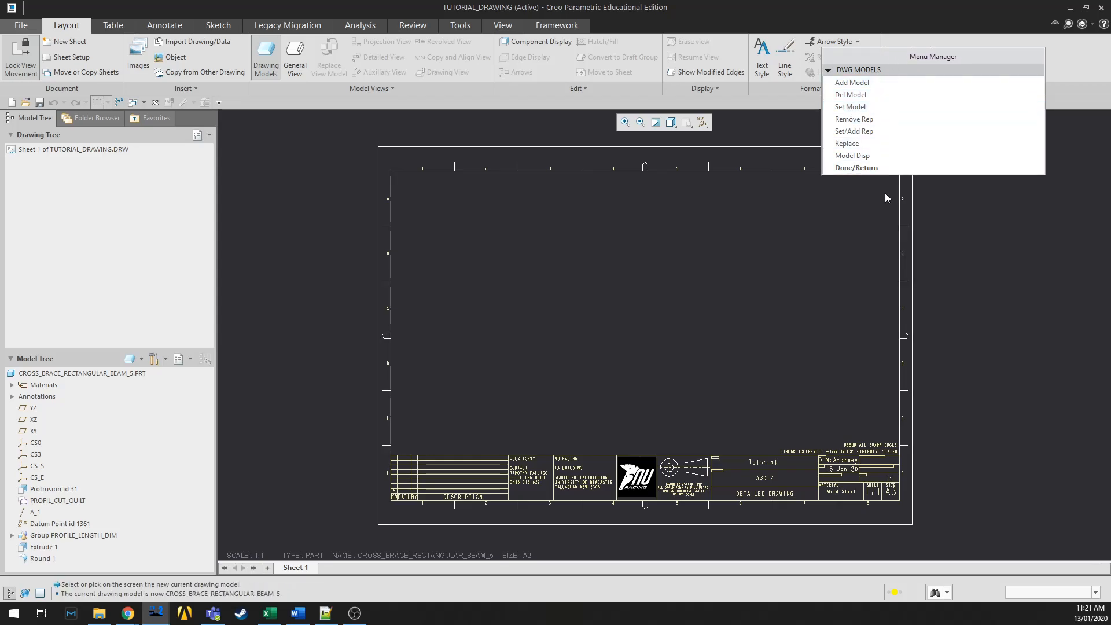
left_click(850, 168)
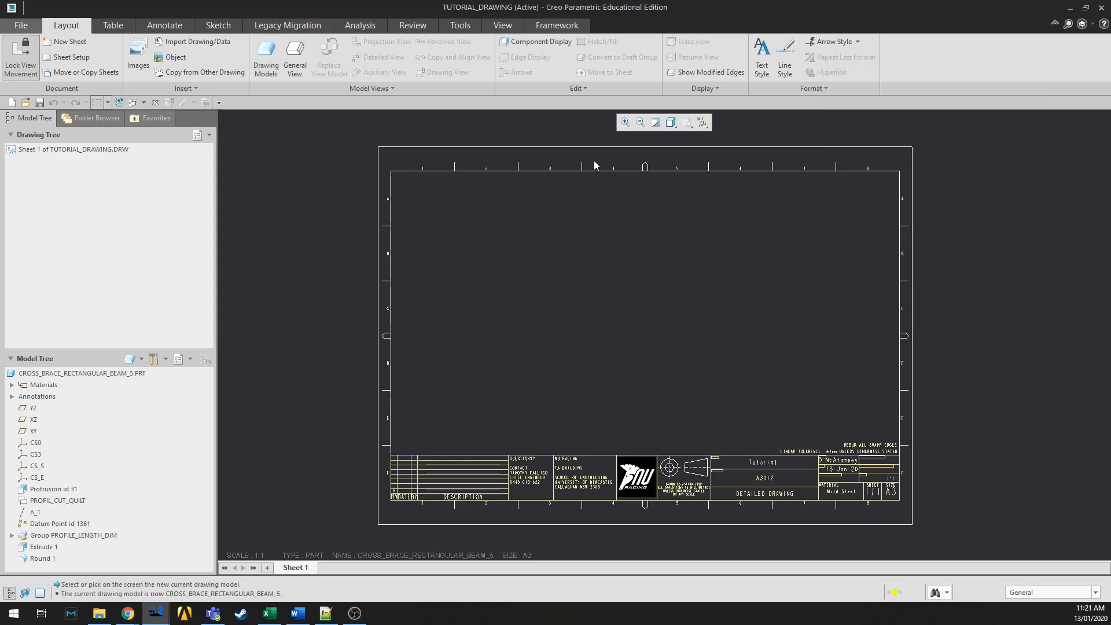
Place a general view of the beam with No Combined State in the upper-left area of the sheet
left_click(290, 65)
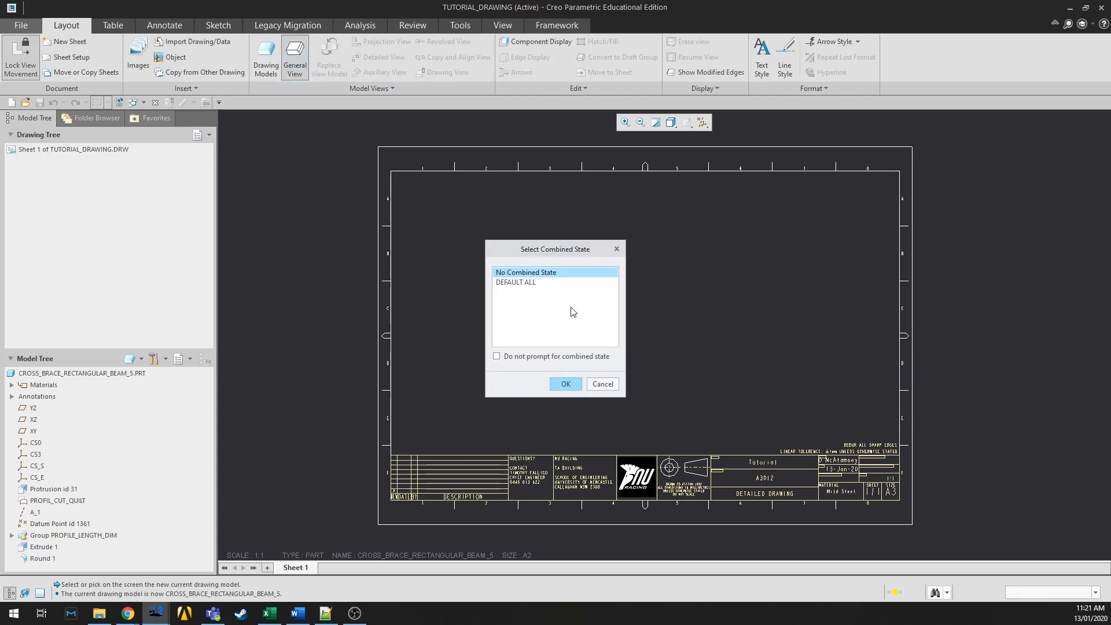
left_click(567, 384)
left_click(474, 273)
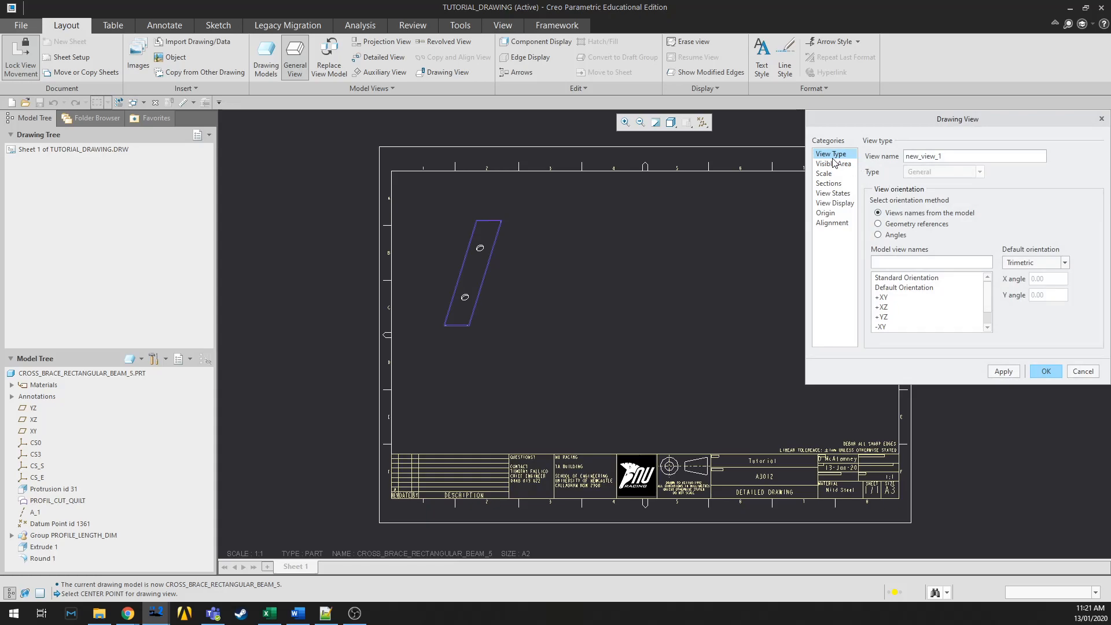
Set the new view's display style to Follow Environment and apply it
left_click(840, 205)
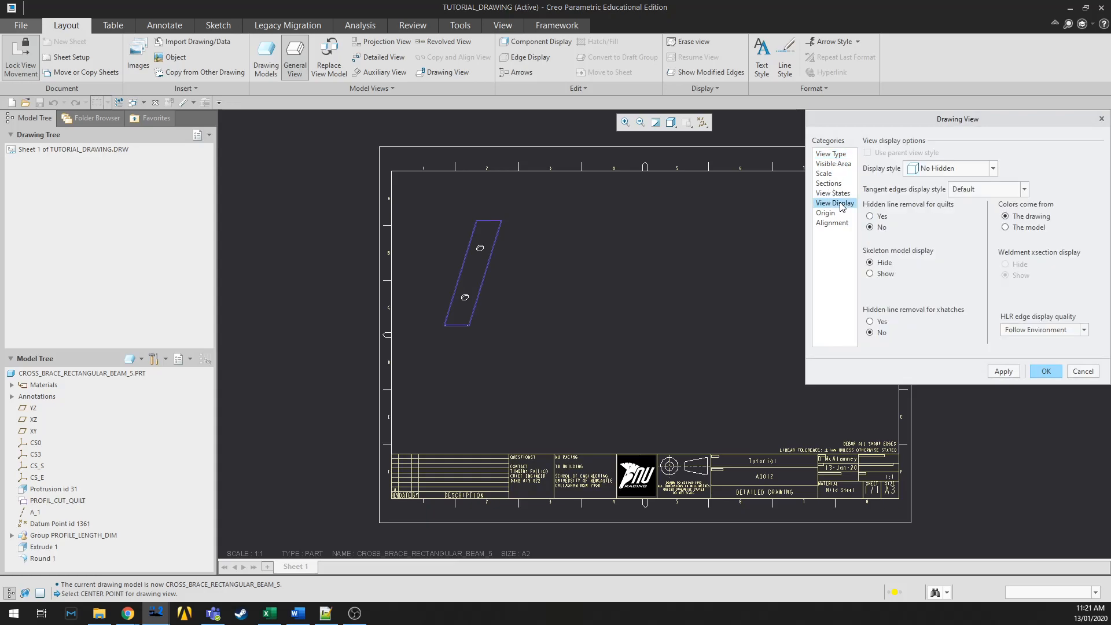
left_click(935, 172)
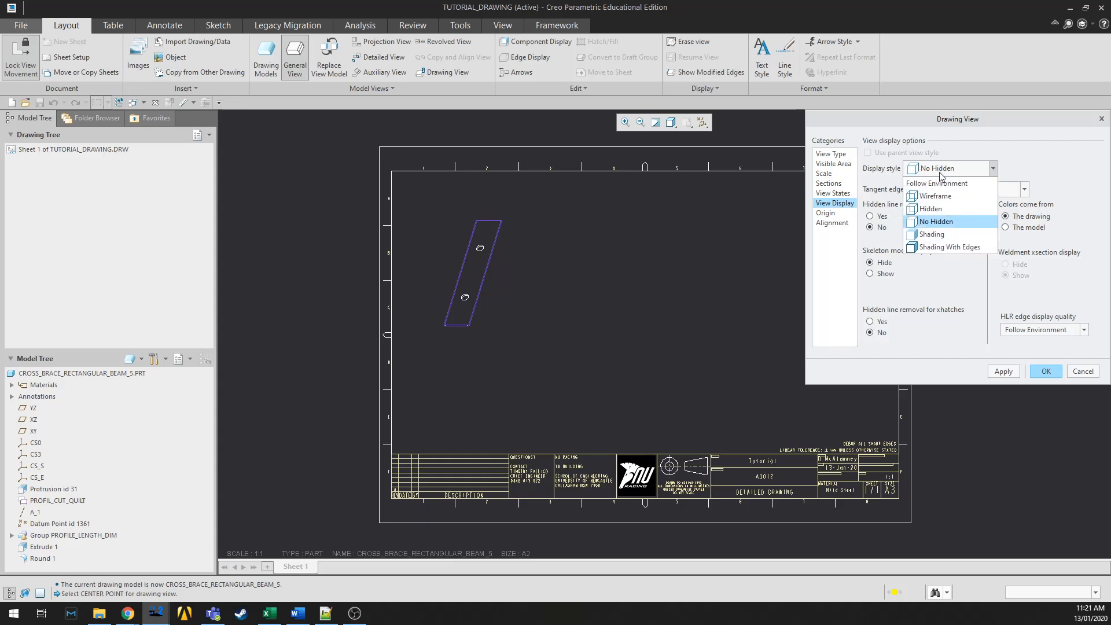
left_click(937, 183)
left_click(1011, 373)
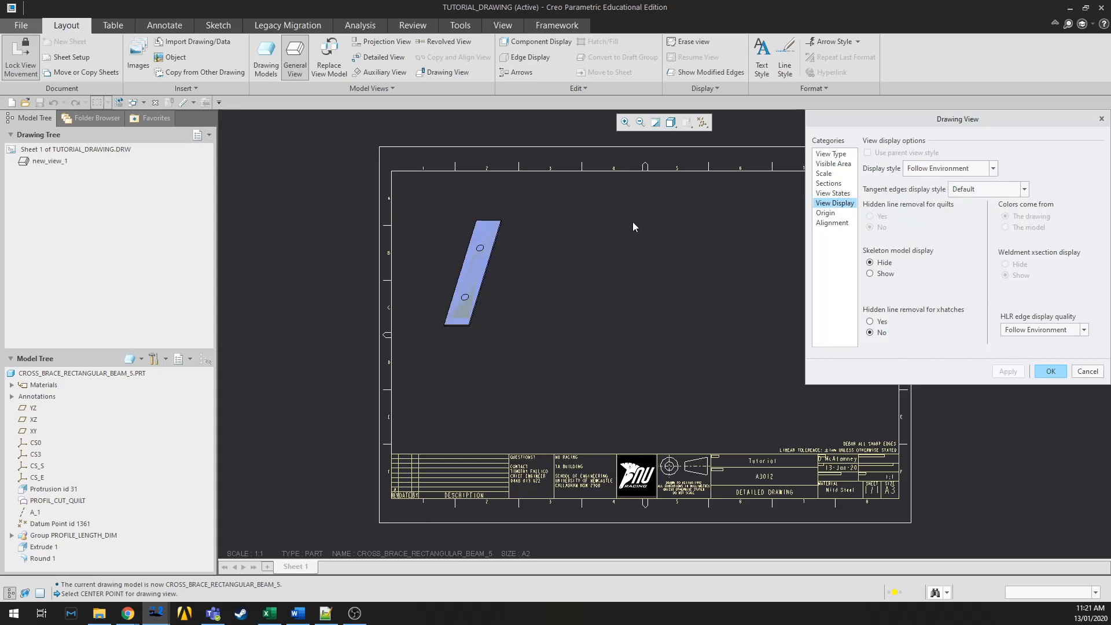
Switch the model display to Wireframe and back to Shading With Edges, and close the view settings
left_click(669, 124)
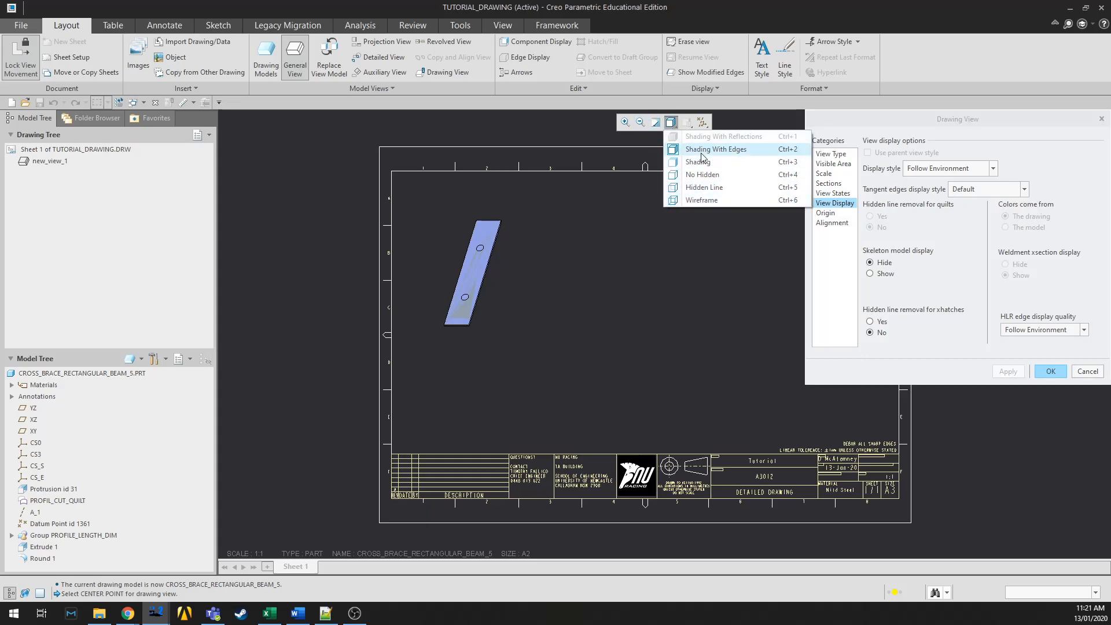
left_click(703, 200)
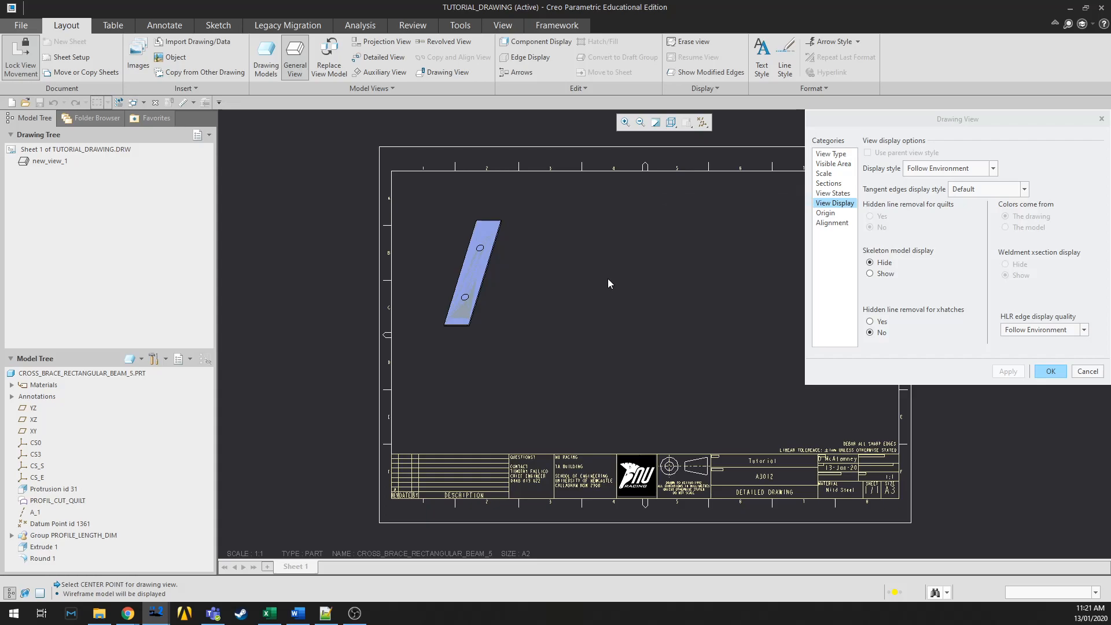
left_click(671, 122)
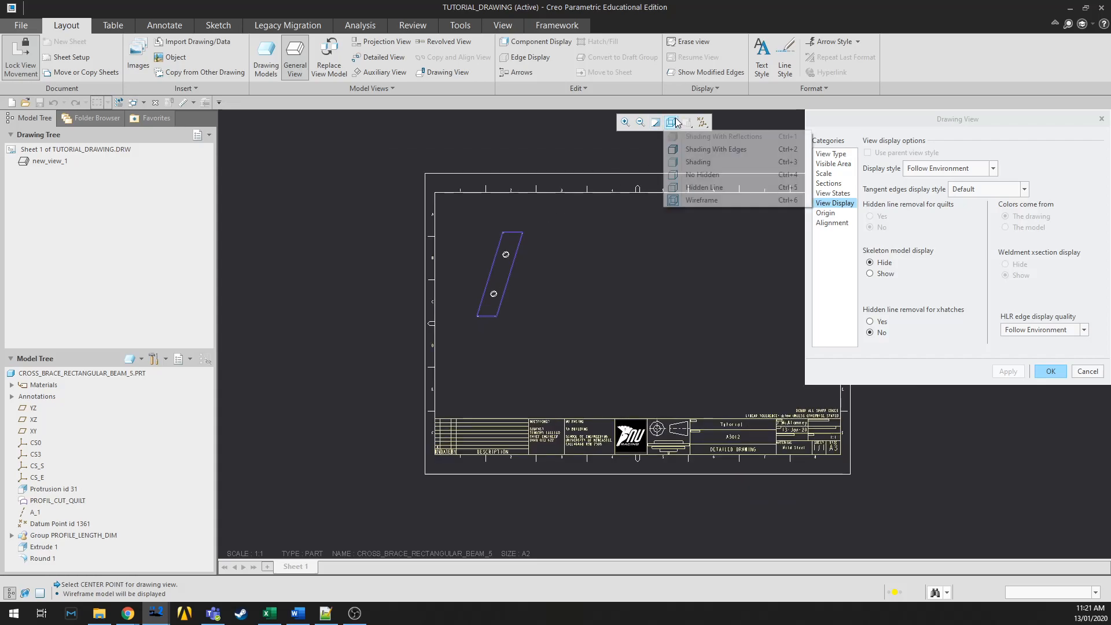
left_click(703, 147)
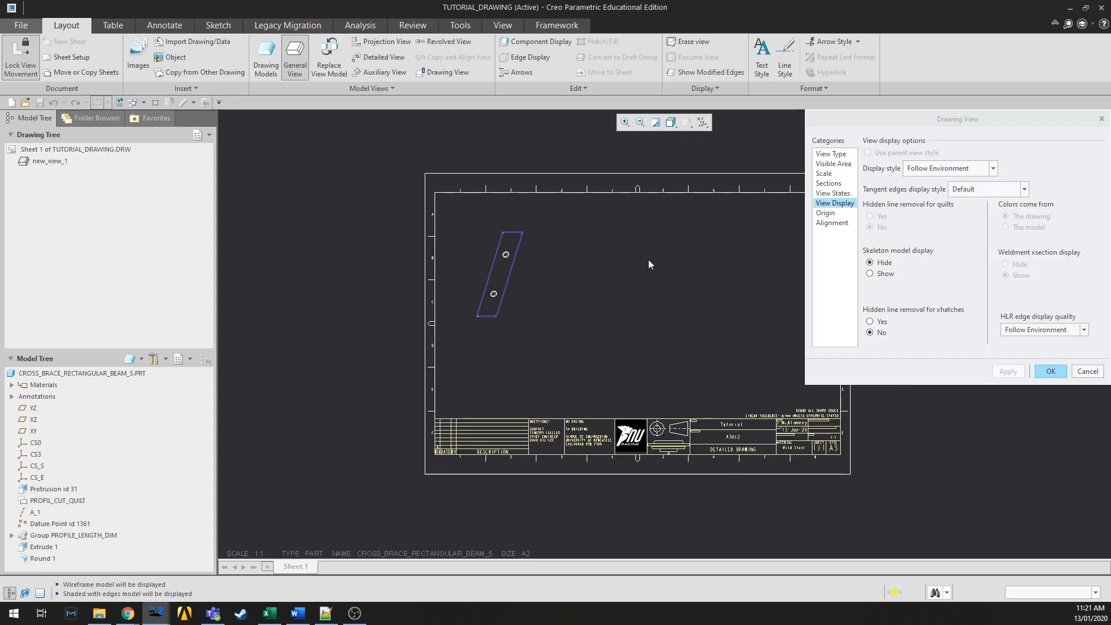
left_click(1088, 372)
Examine the placed beam view and its two holes up close and in relation to the whole sheet
left_click(488, 262)
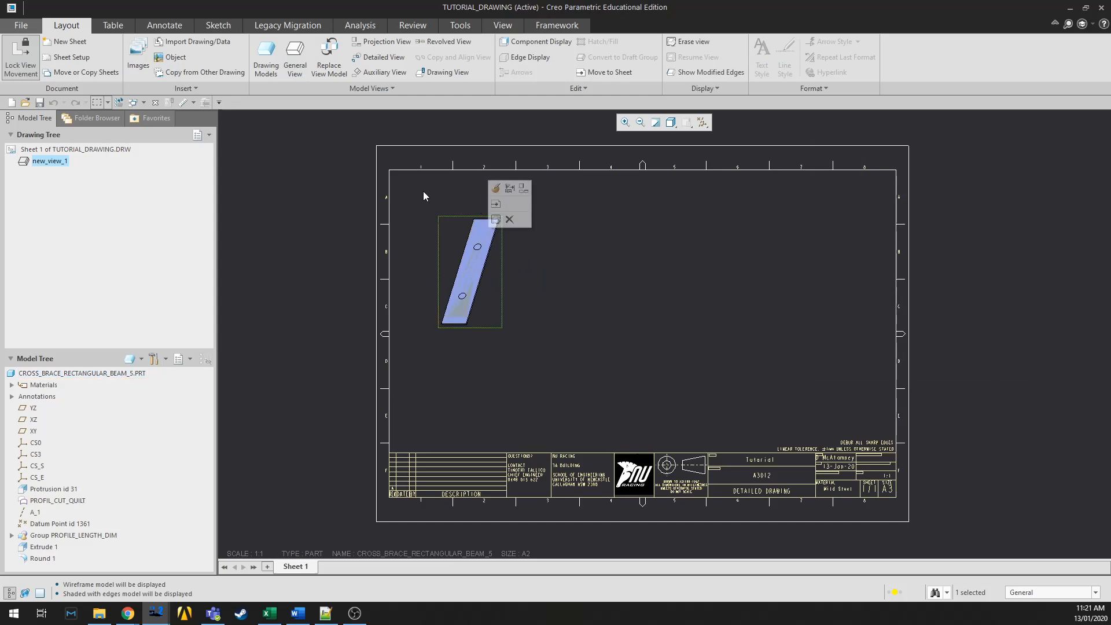
scroll(498, 278, "up", 1)
scroll(497, 277, "up", 1)
left_click(529, 281)
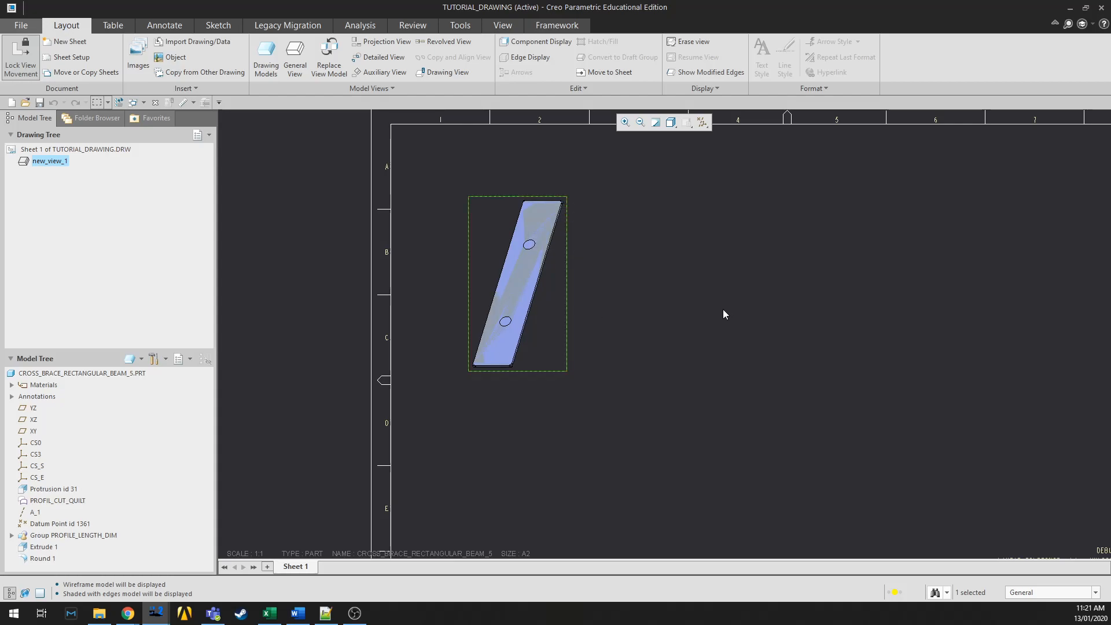
scroll(679, 290, "down", 3)
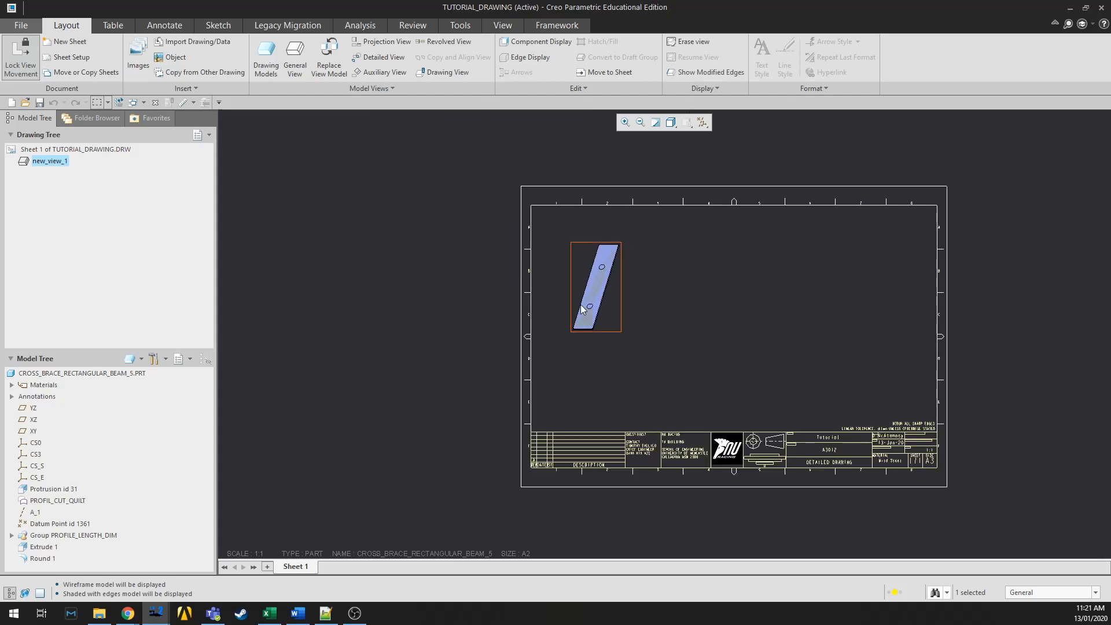
scroll(602, 311, "up", 5)
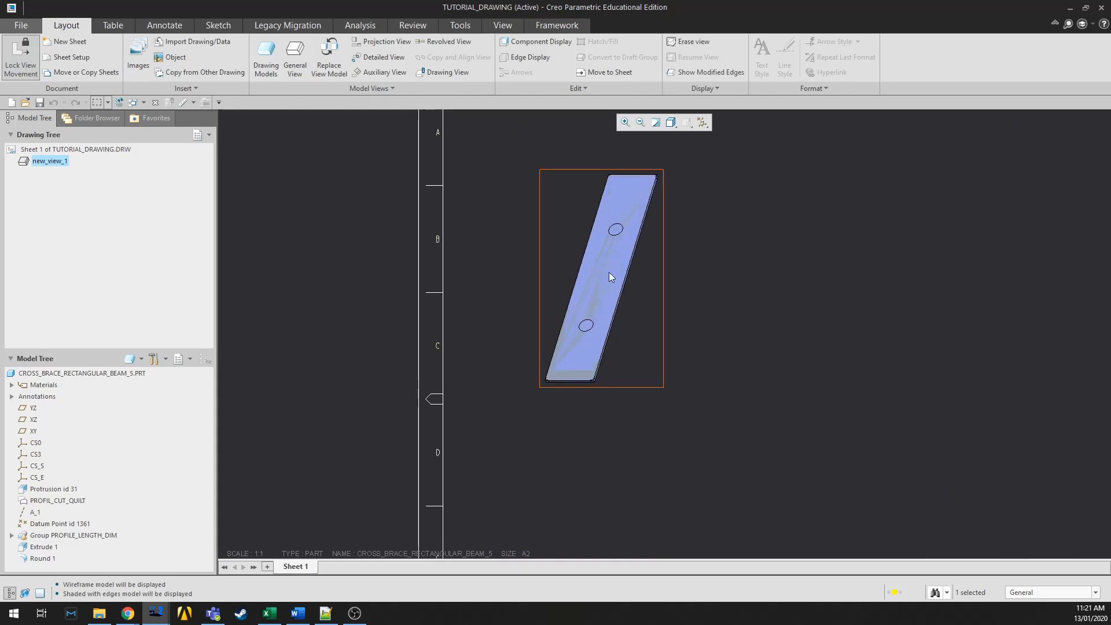
scroll(617, 375, "down", 1)
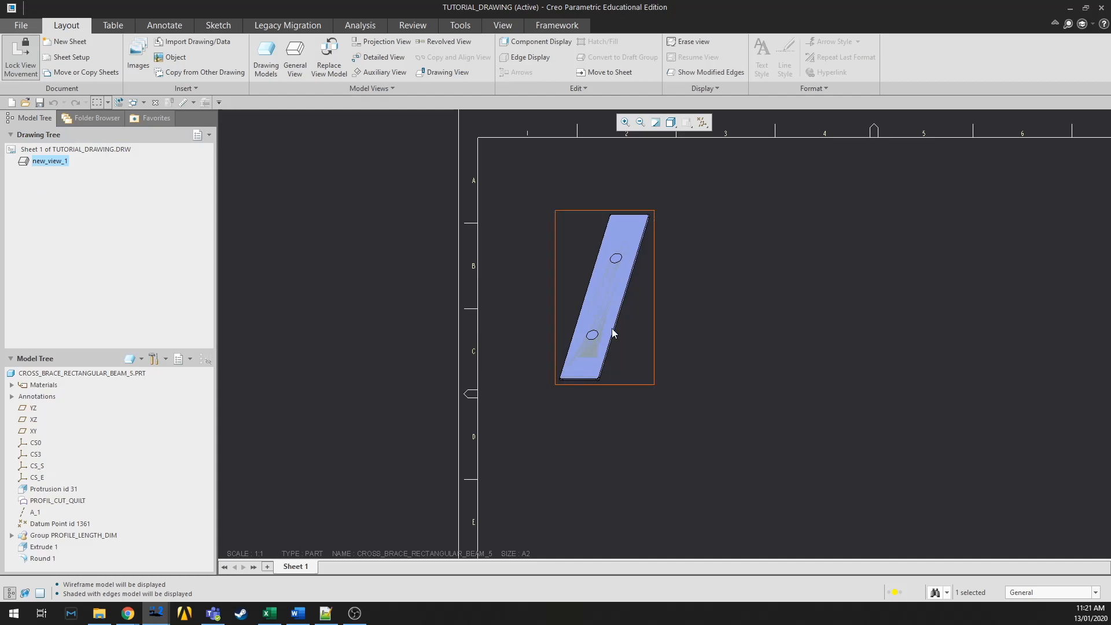
left_click(698, 345)
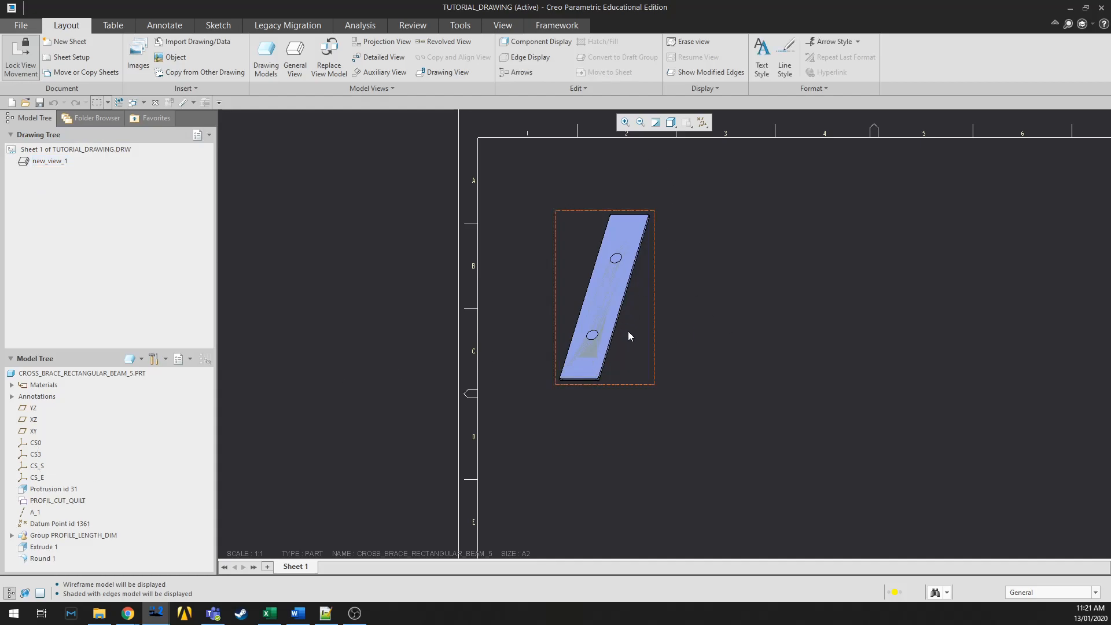
scroll(620, 292, "up", 2)
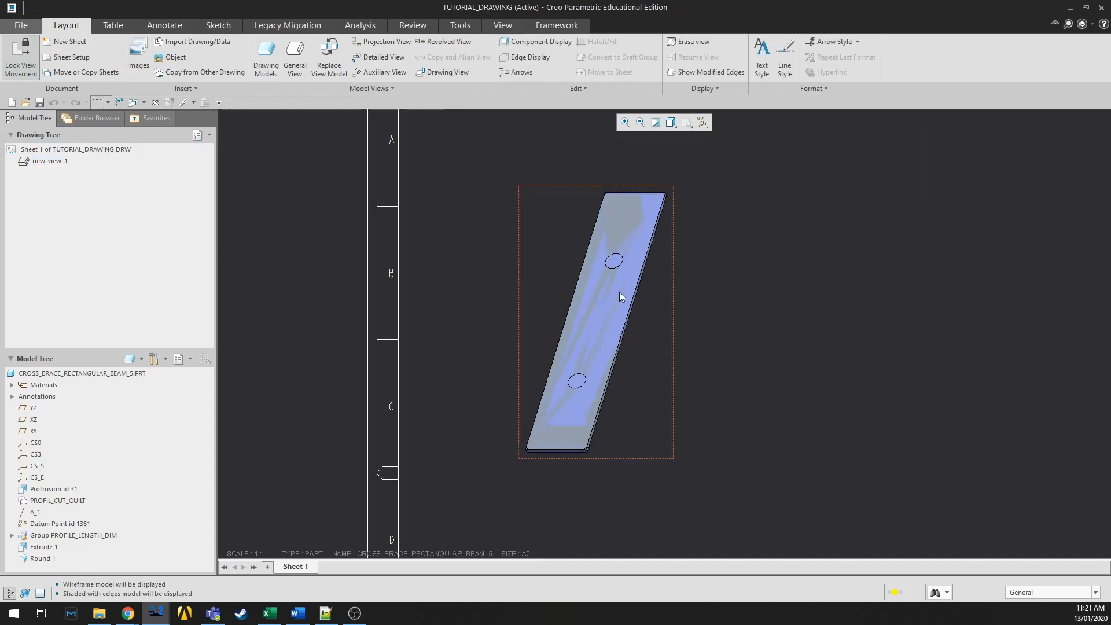
Hide the PROFIL_CUT_QUILT feature in the model so only the solid beam is shown in the view
scroll(603, 364, "up", 1)
left_click(54, 501)
right_click(53, 501)
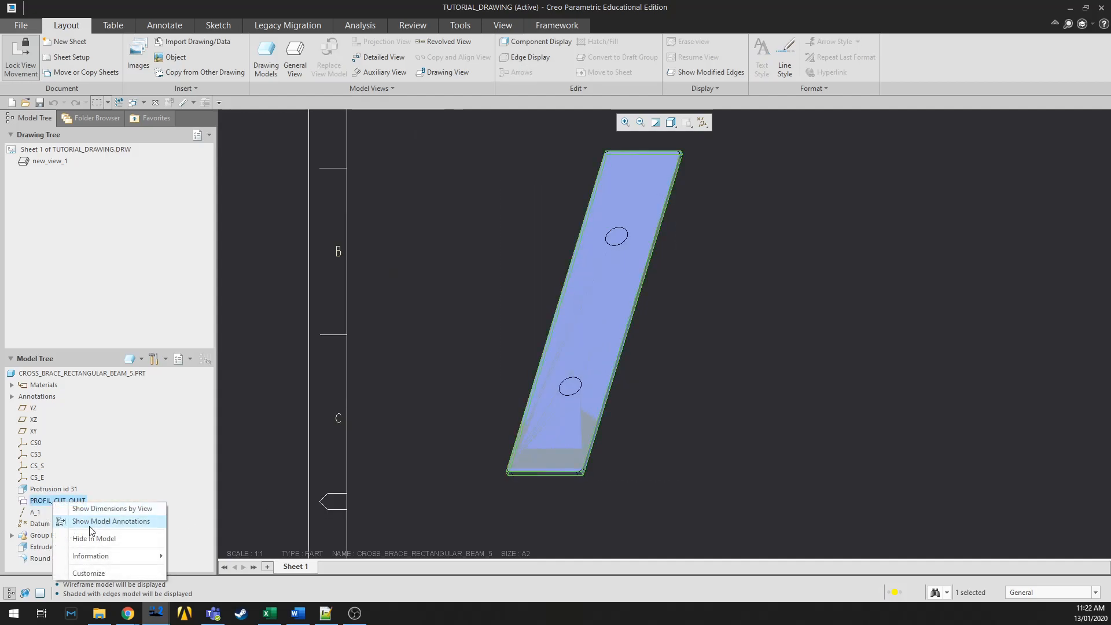
left_click(93, 538)
scroll(396, 471, "down", 2)
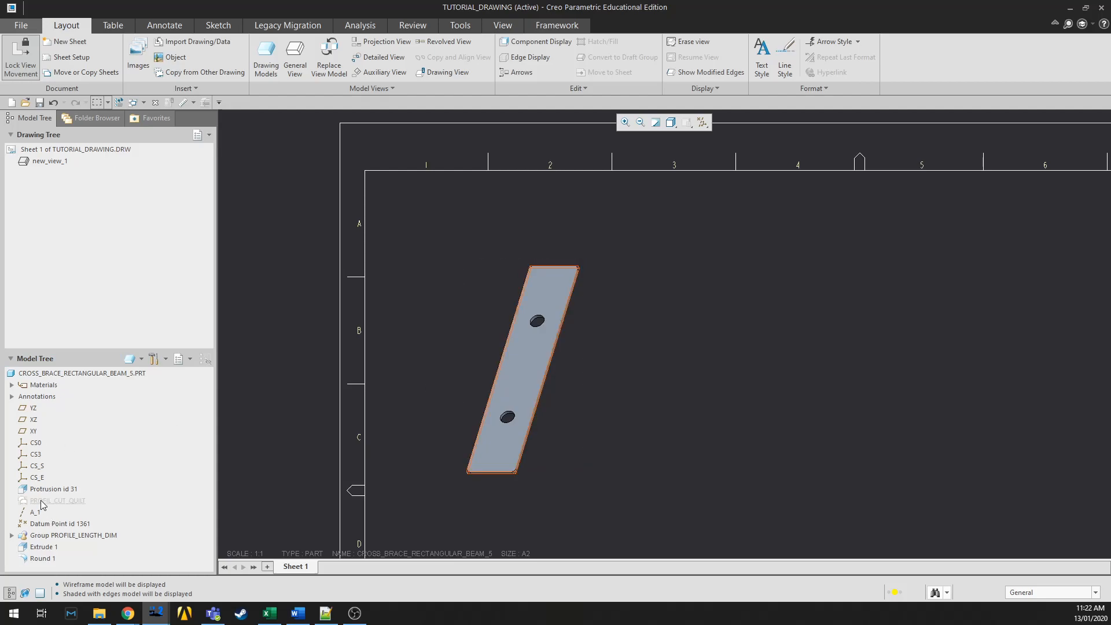
left_click(533, 359)
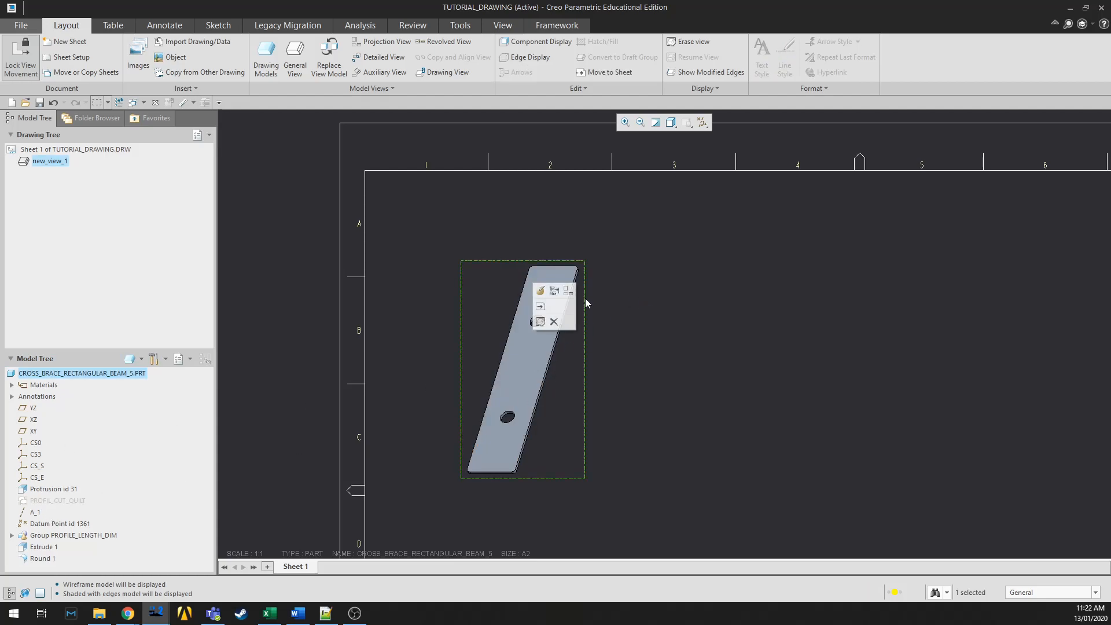
left_click(542, 292)
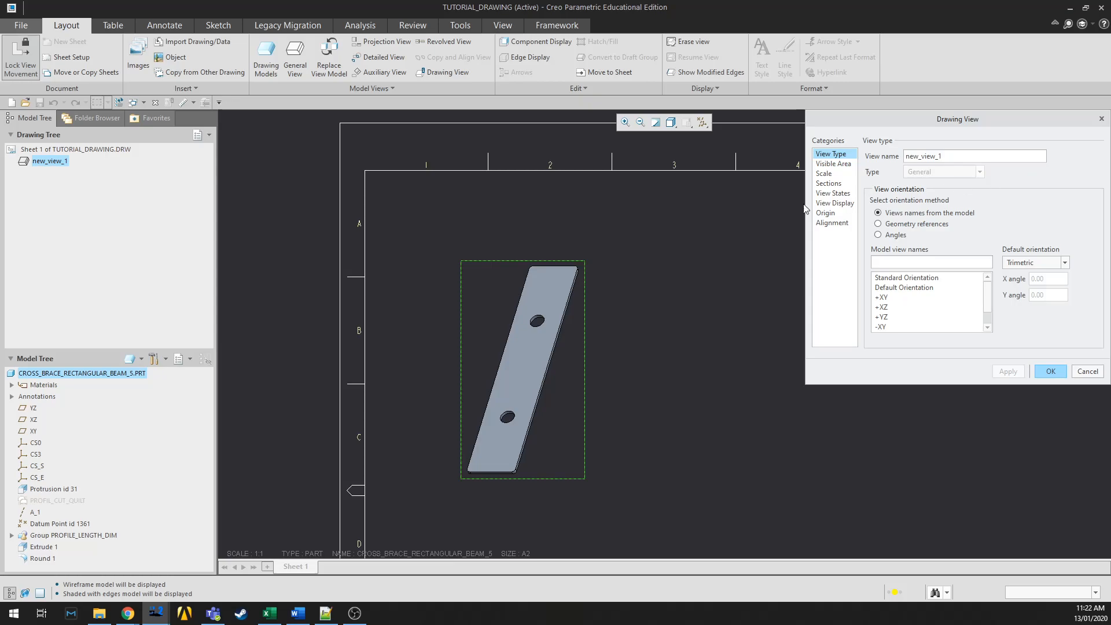
left_click(1083, 371)
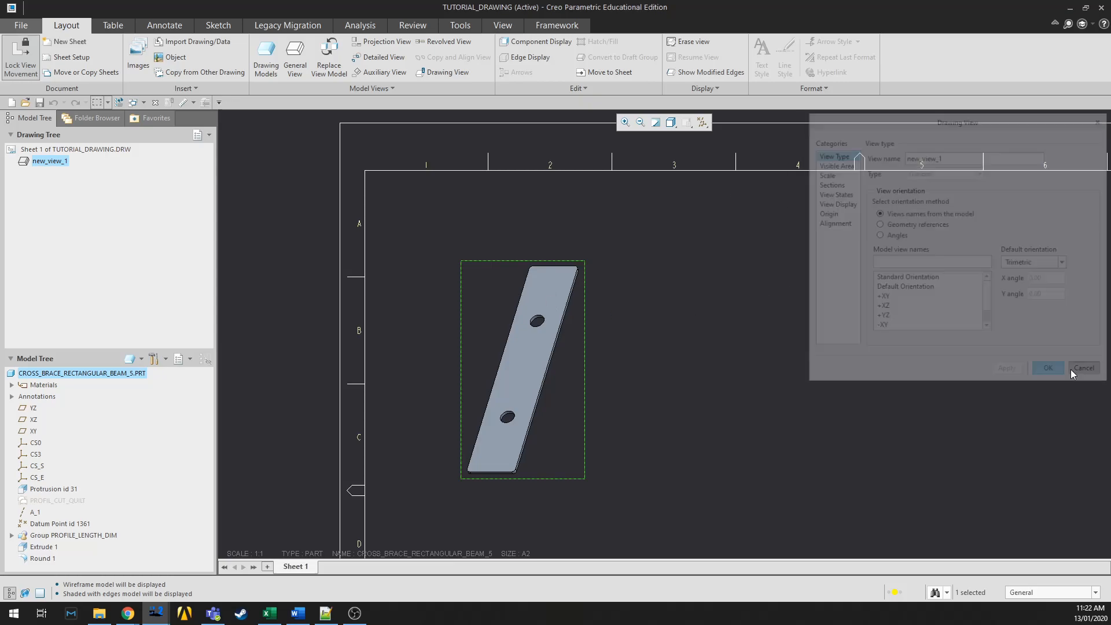
double_click(544, 336)
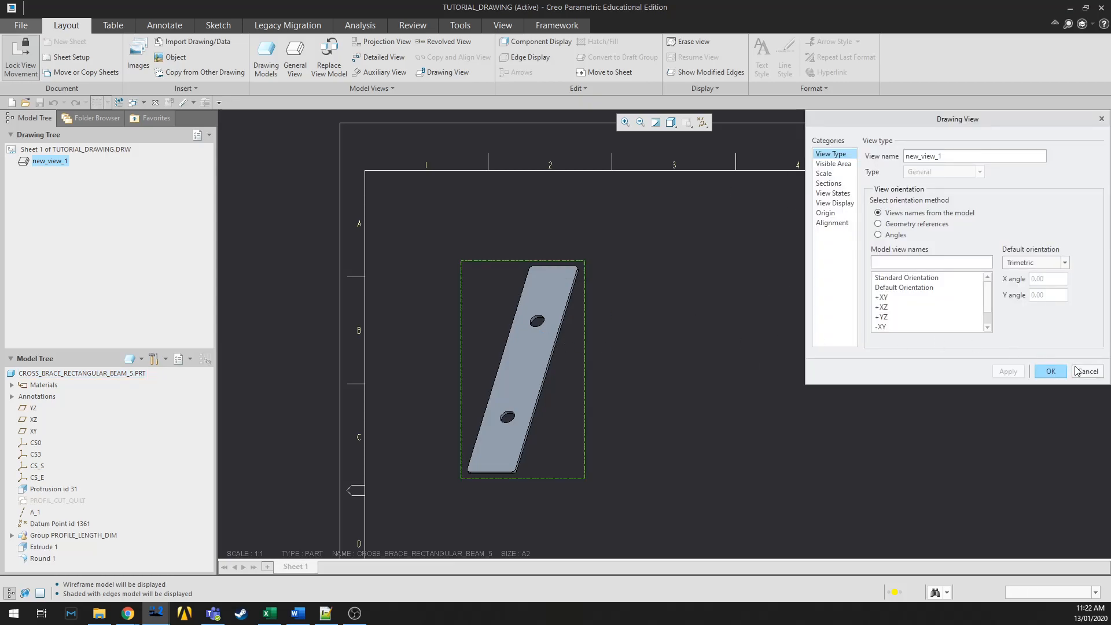
left_click(1078, 371)
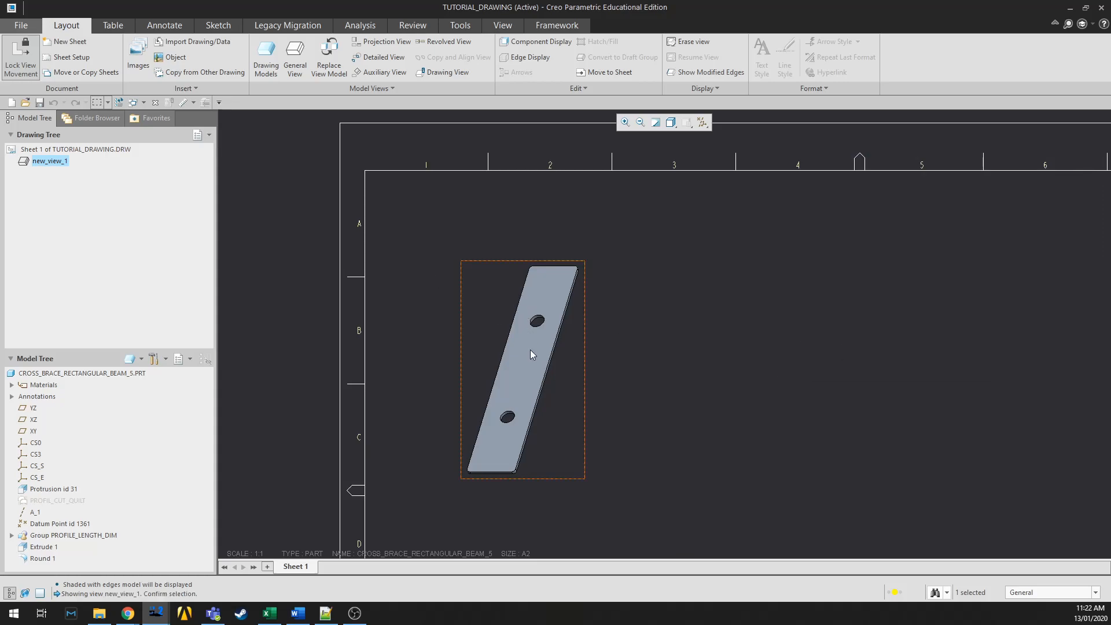
left_click(393, 340)
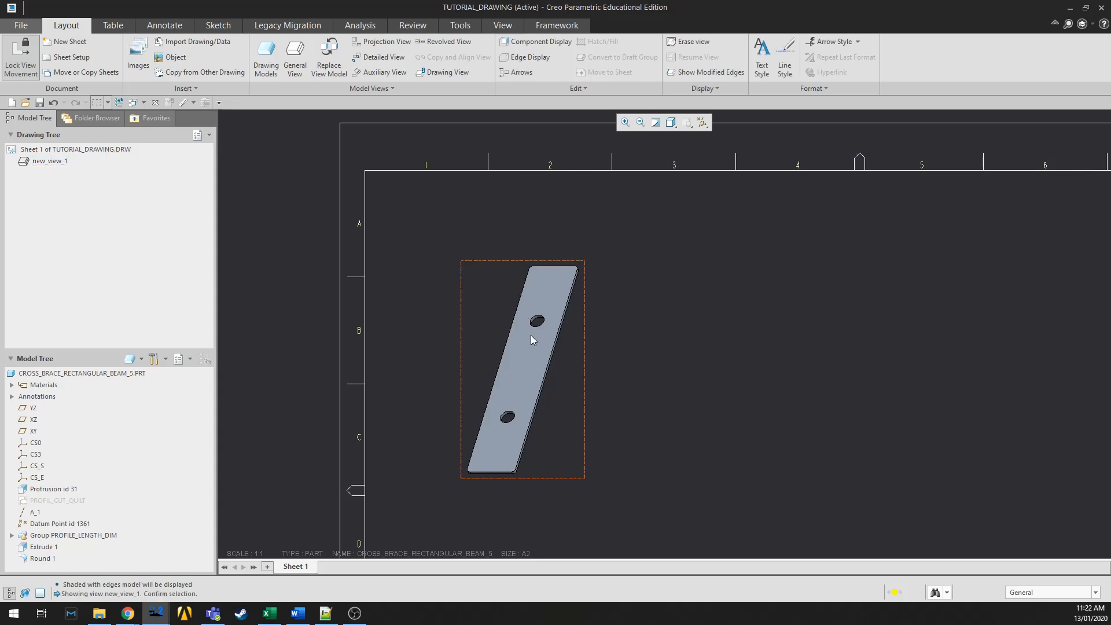
right_click(533, 340)
left_click(652, 307)
left_click(538, 323)
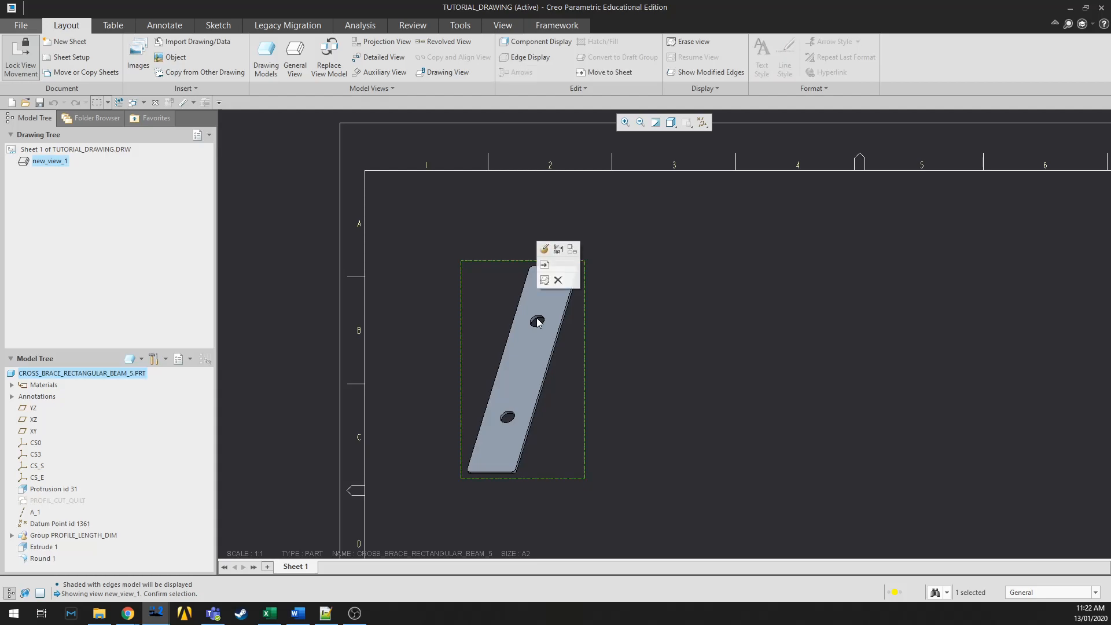
left_click(405, 218)
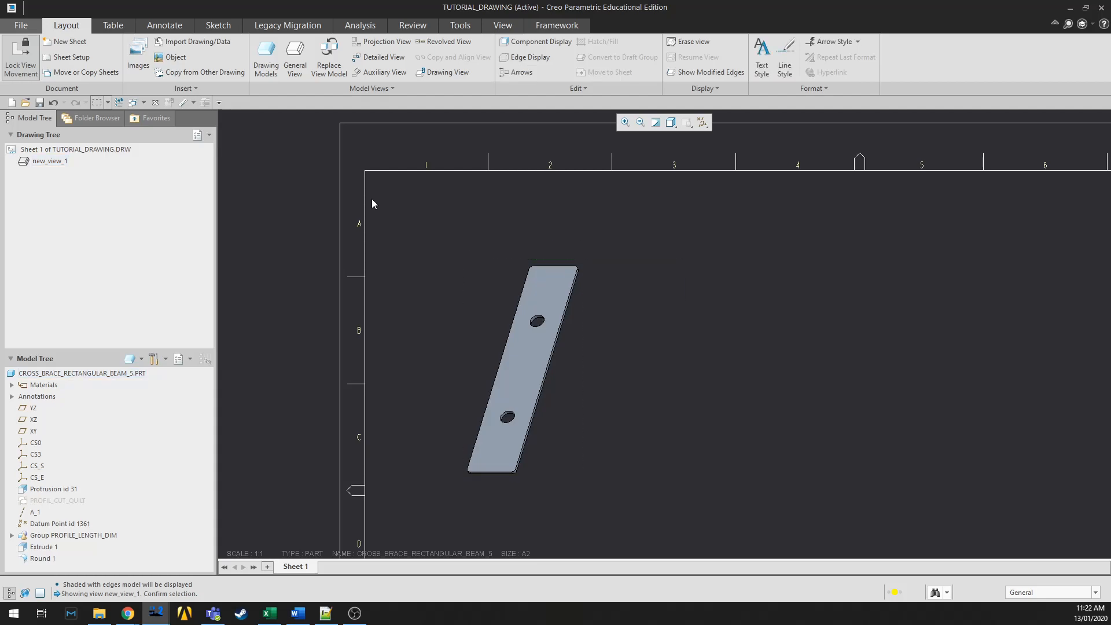
left_click(161, 26)
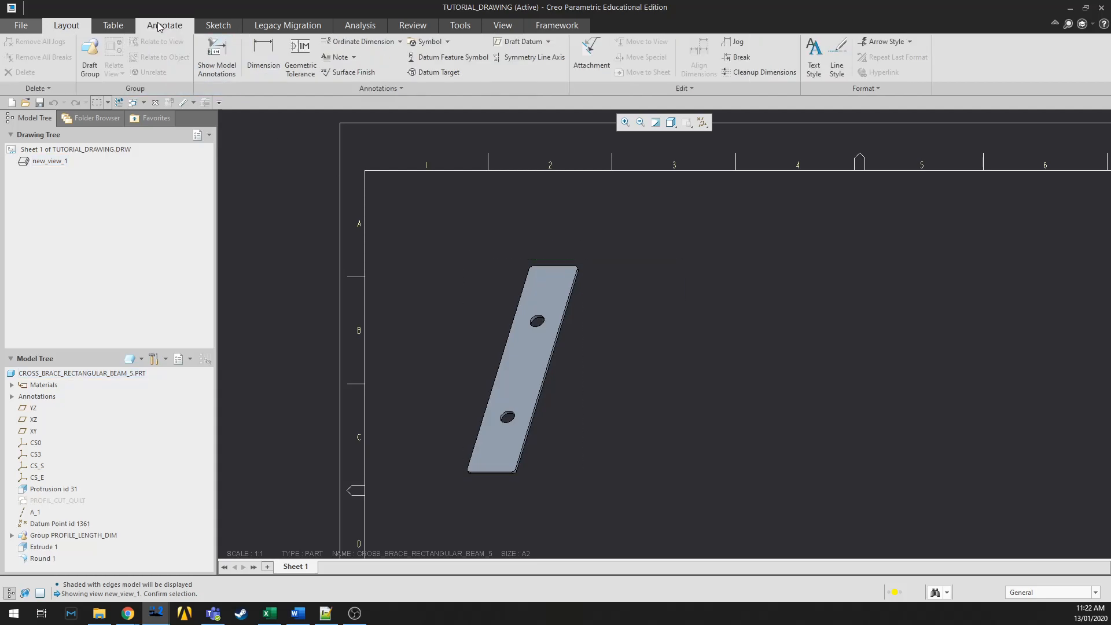
left_click(532, 369)
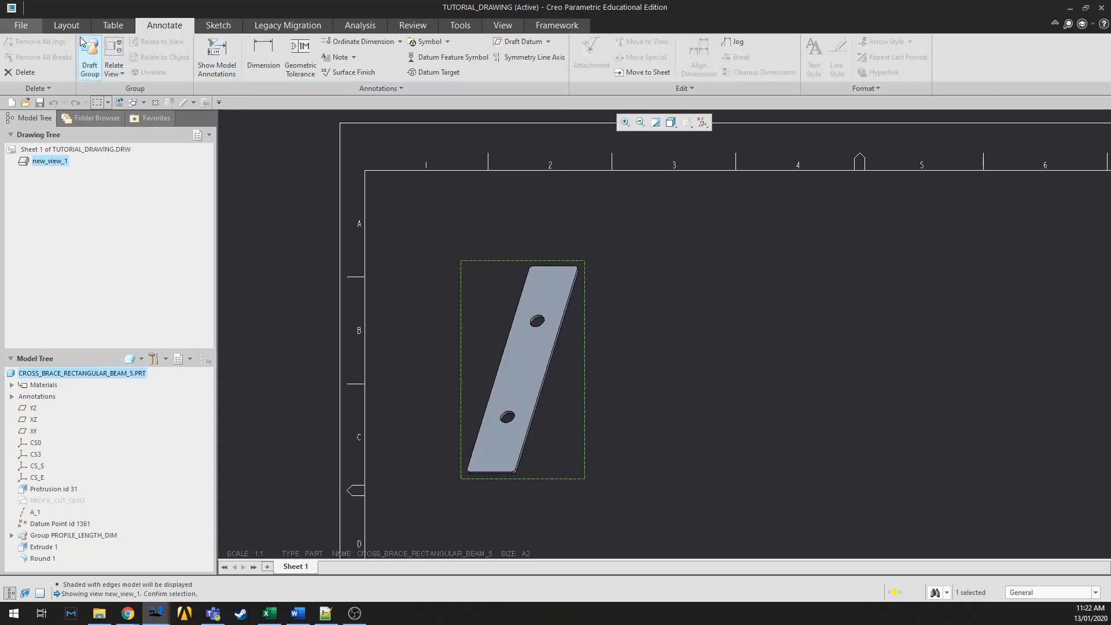
left_click(66, 24)
Unlock view movement and review the beam view's Visible Area, View States and View Display settings
double_click(507, 348)
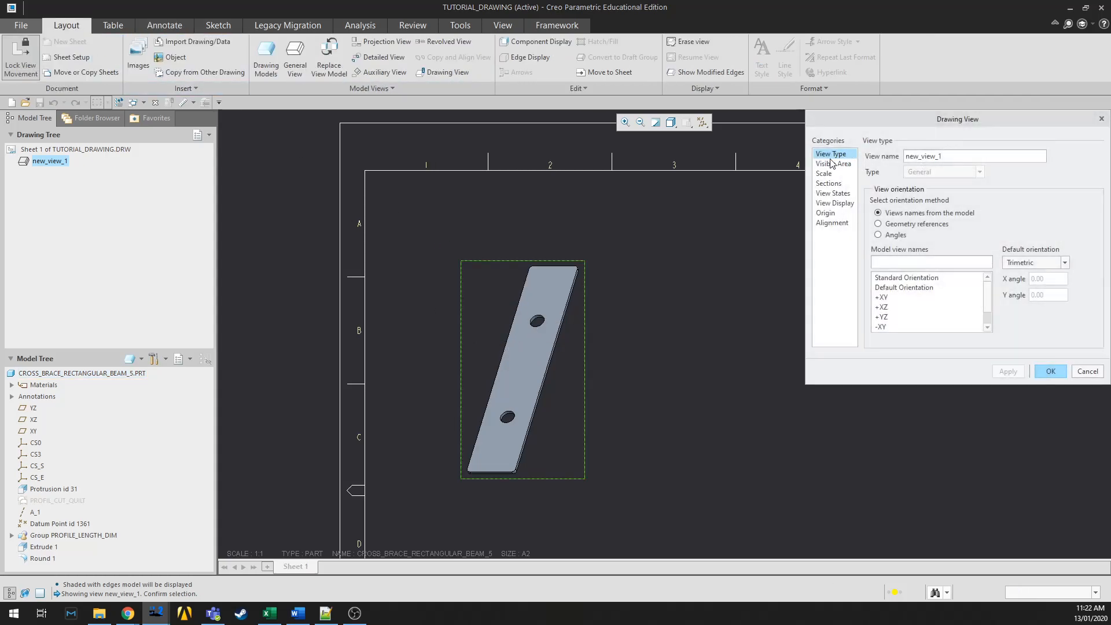
left_click(28, 67)
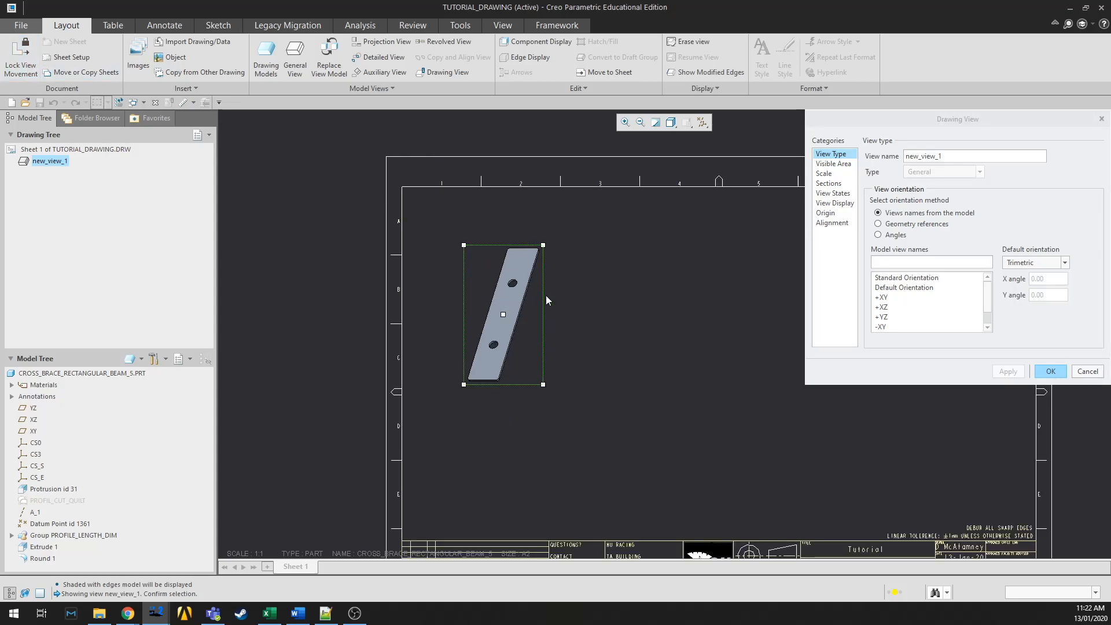
left_click(836, 164)
left_click(849, 194)
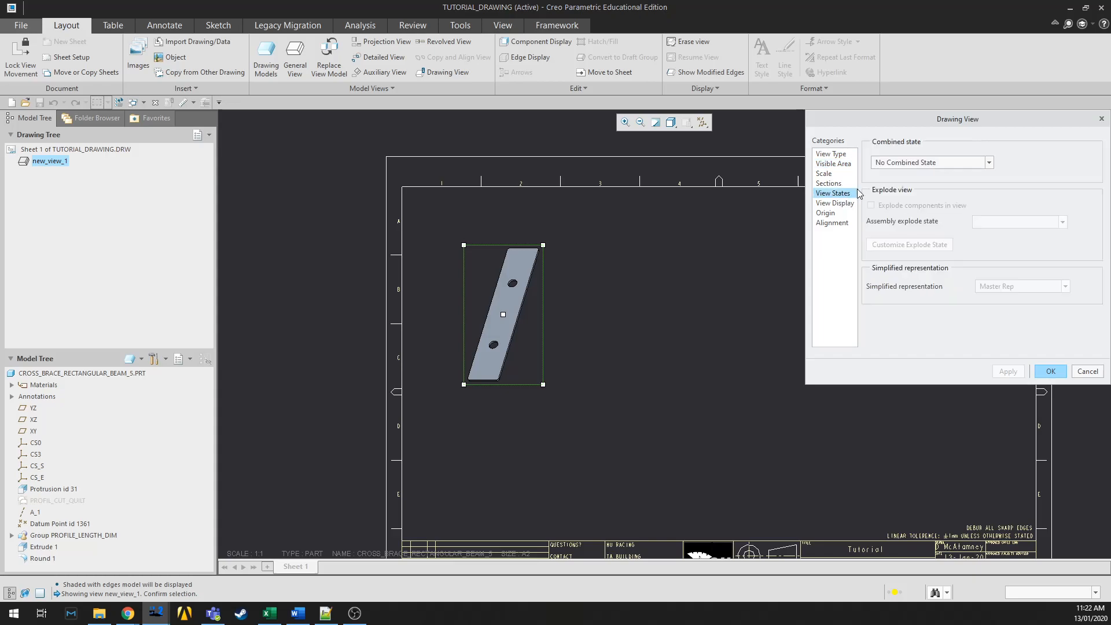
left_click(841, 203)
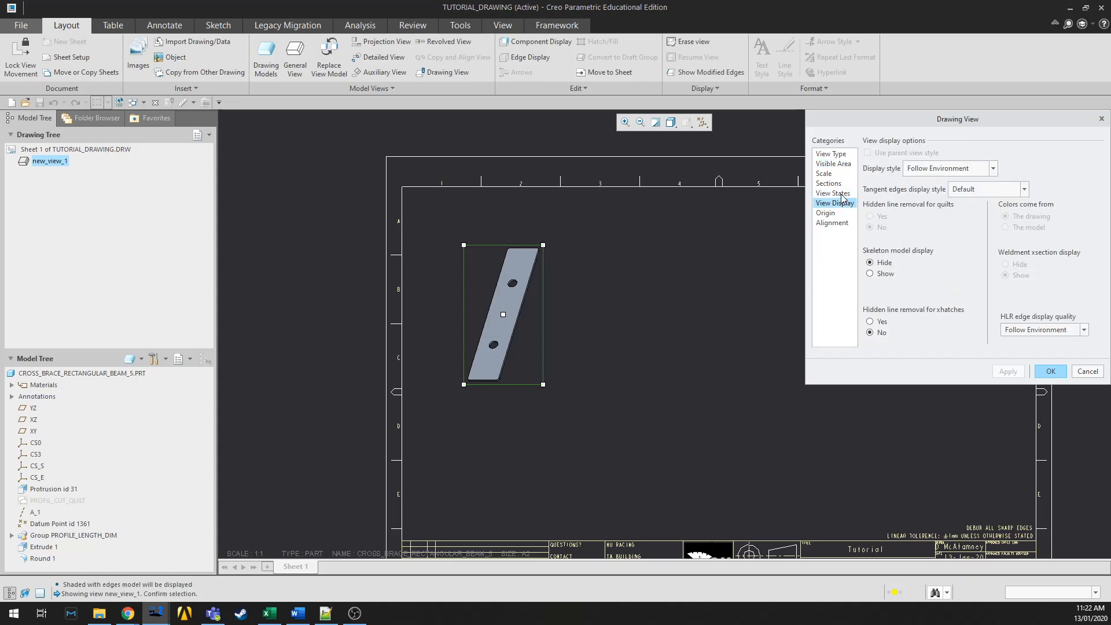
left_click(834, 156)
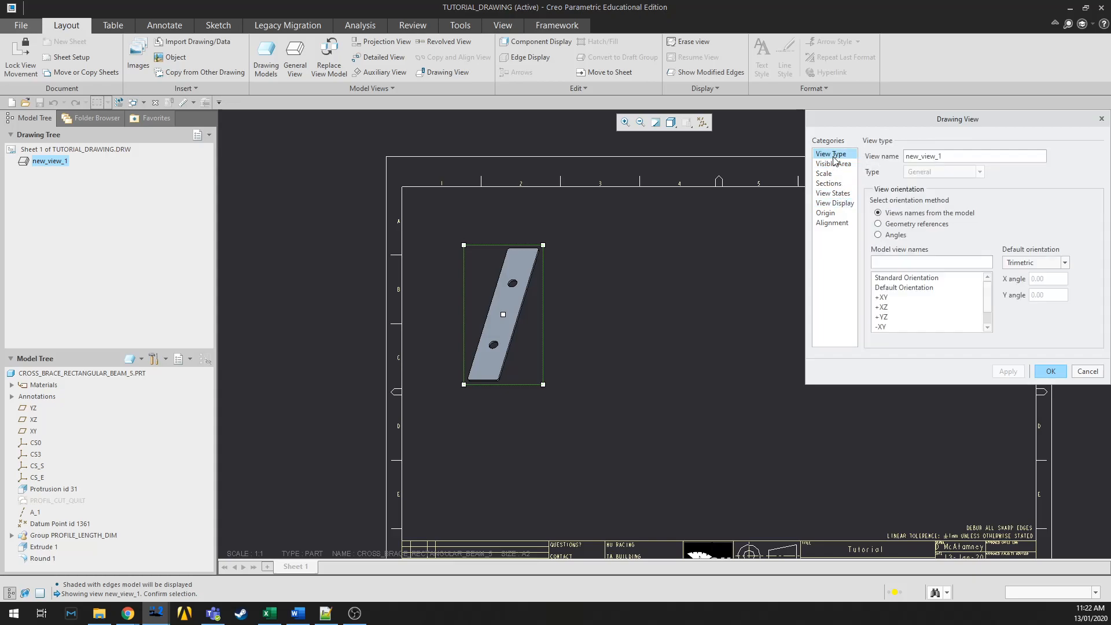
Set the beam view's default orientation to Isometric and move the view closer to the sheet's upper-left corner
left_click(1045, 264)
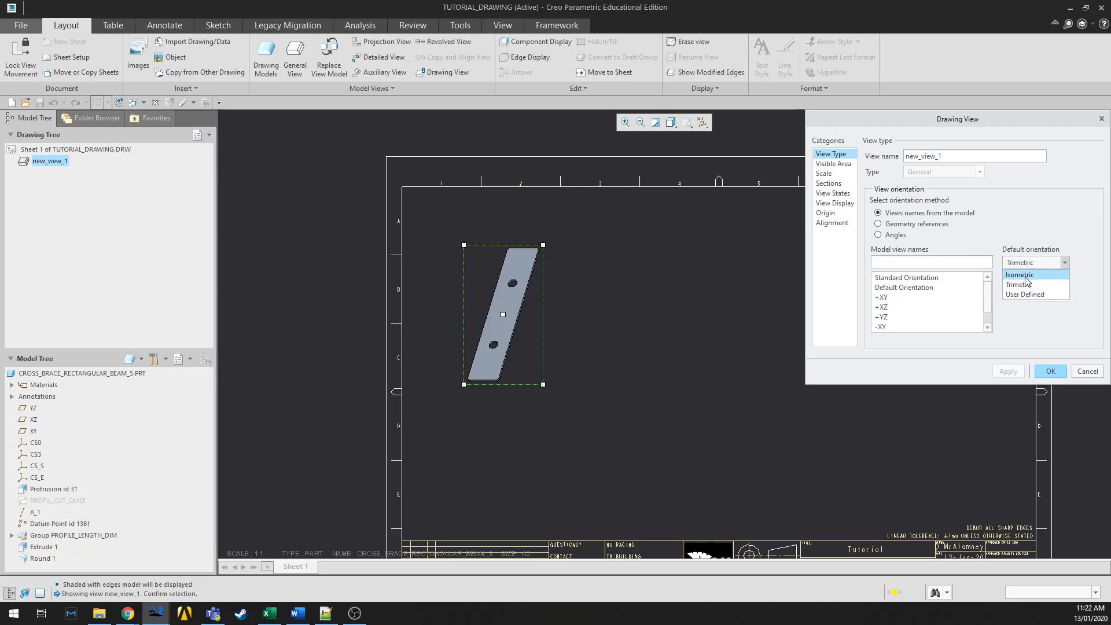
left_click(1026, 276)
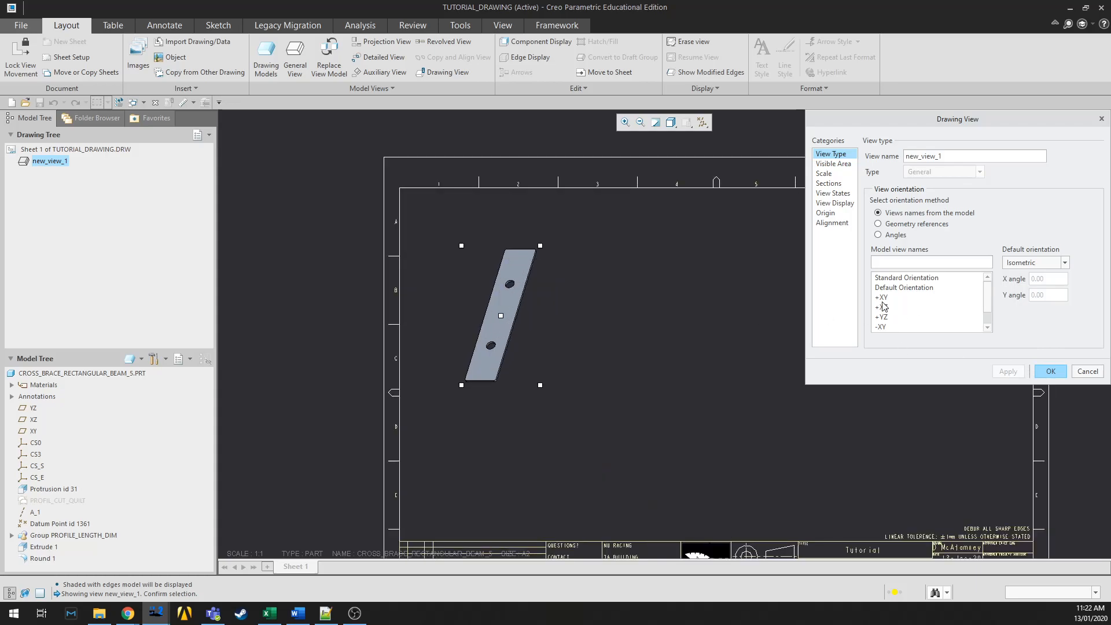
left_click(1050, 371)
left_click(516, 313)
left_click_drag(517, 313, 479, 267)
Give the isometric view a custom scale of 0.5 and tuck it into the sheet's upper-left corner
double_click(479, 272)
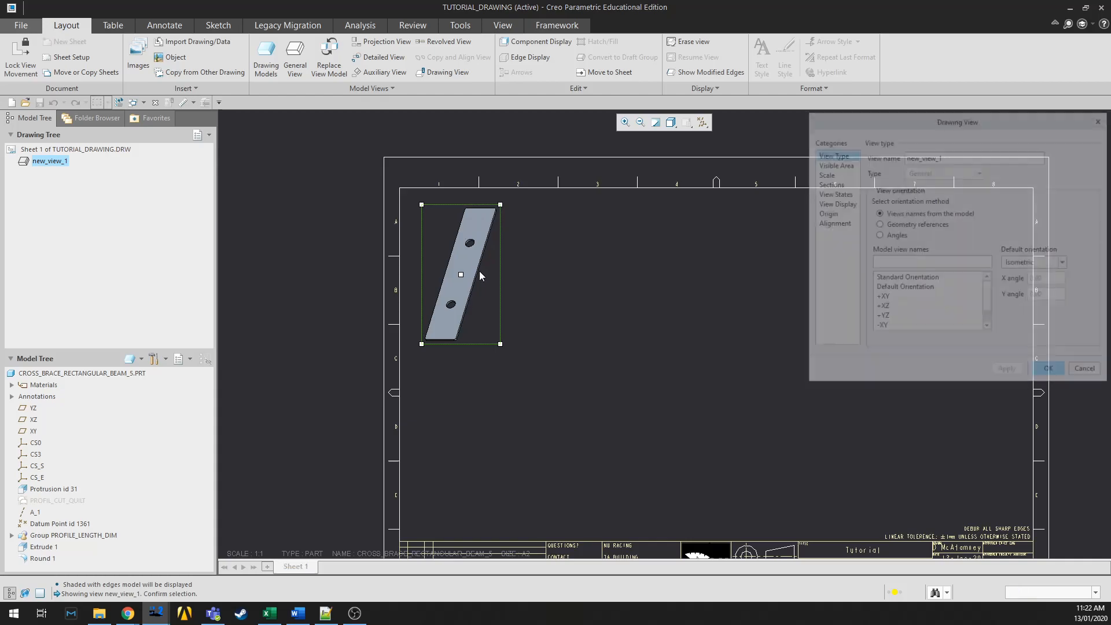
left_click(827, 173)
left_click(885, 168)
type("0.5")
key("Return")
left_click(1003, 371)
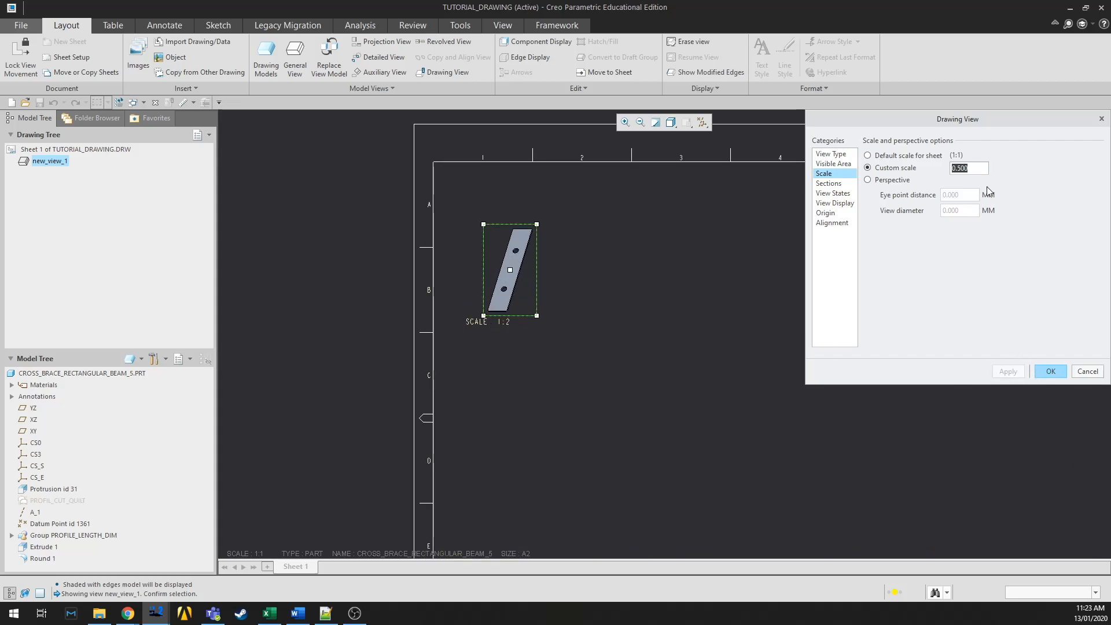
scroll(609, 225, "down", 3)
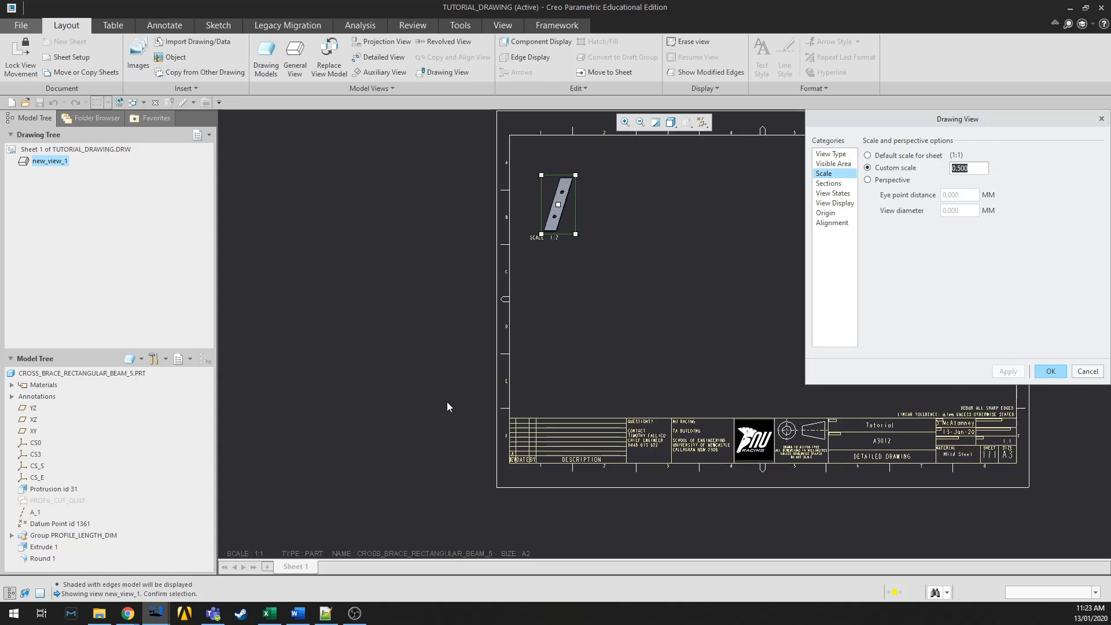
scroll(602, 318, "up", 1)
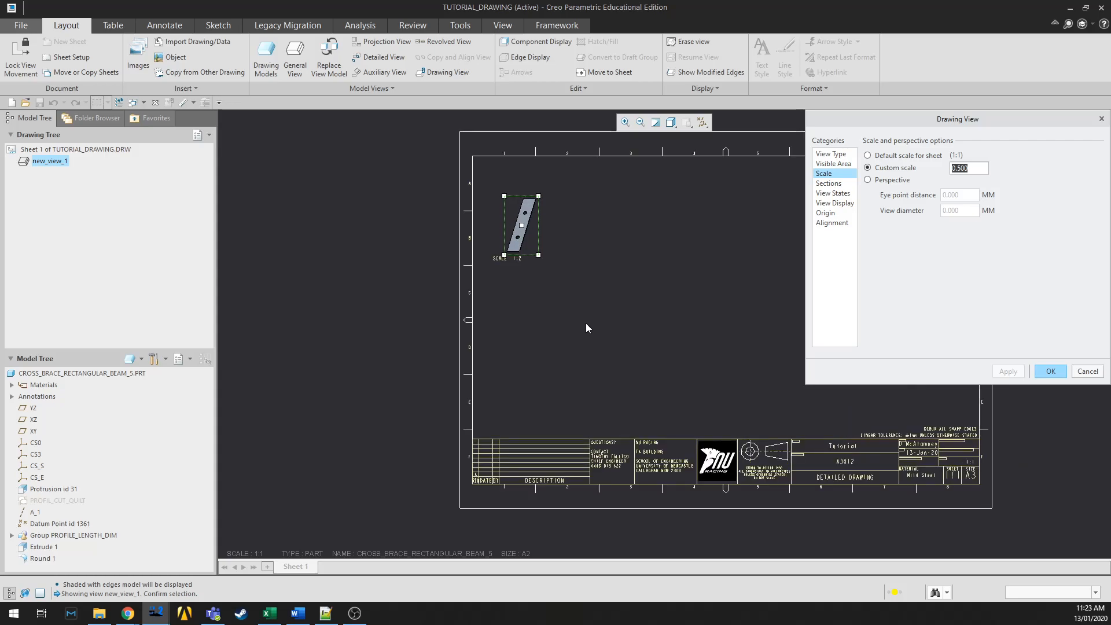
left_click(845, 155)
left_click(1049, 372)
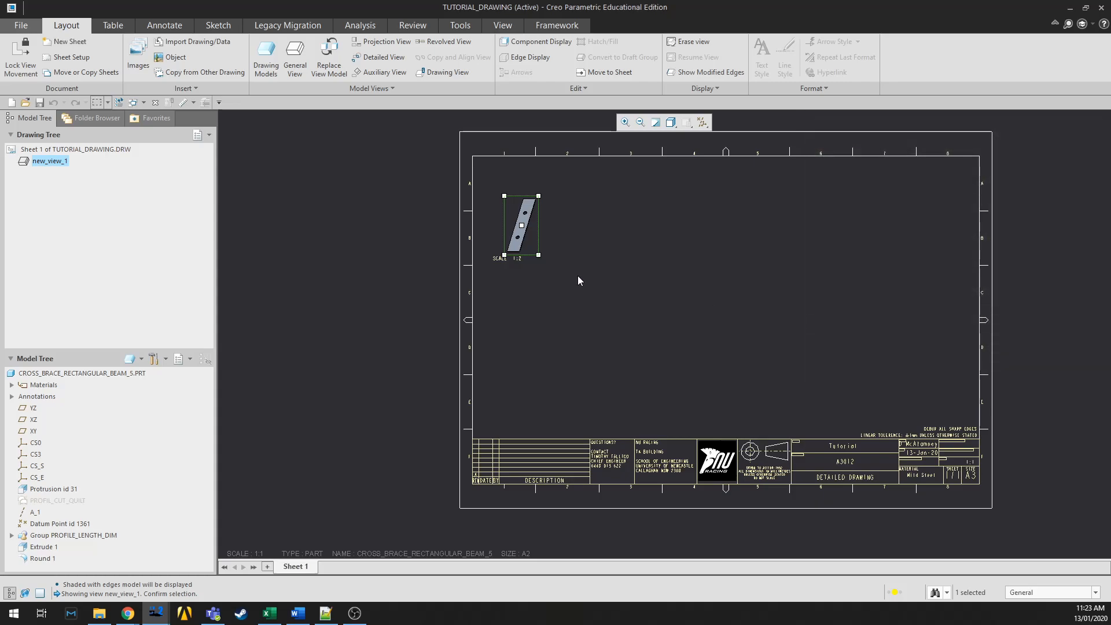
left_click_drag(532, 225, 521, 199)
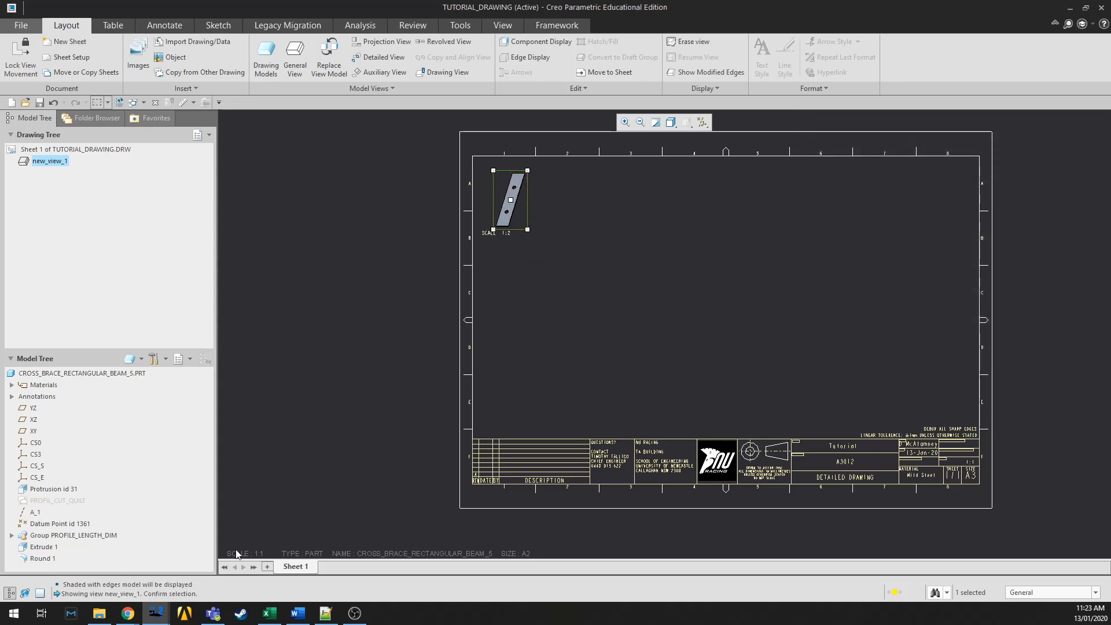
Check the sheet scale, accept it as 1/1, and inspect the scale entry in the title block
double_click(259, 554)
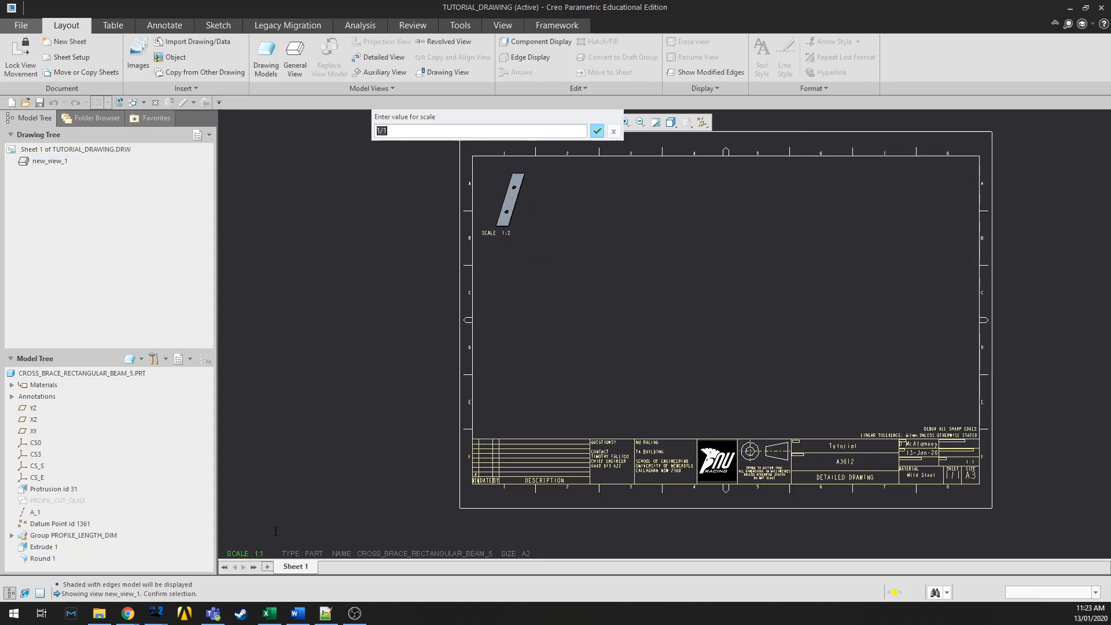
left_click(595, 134)
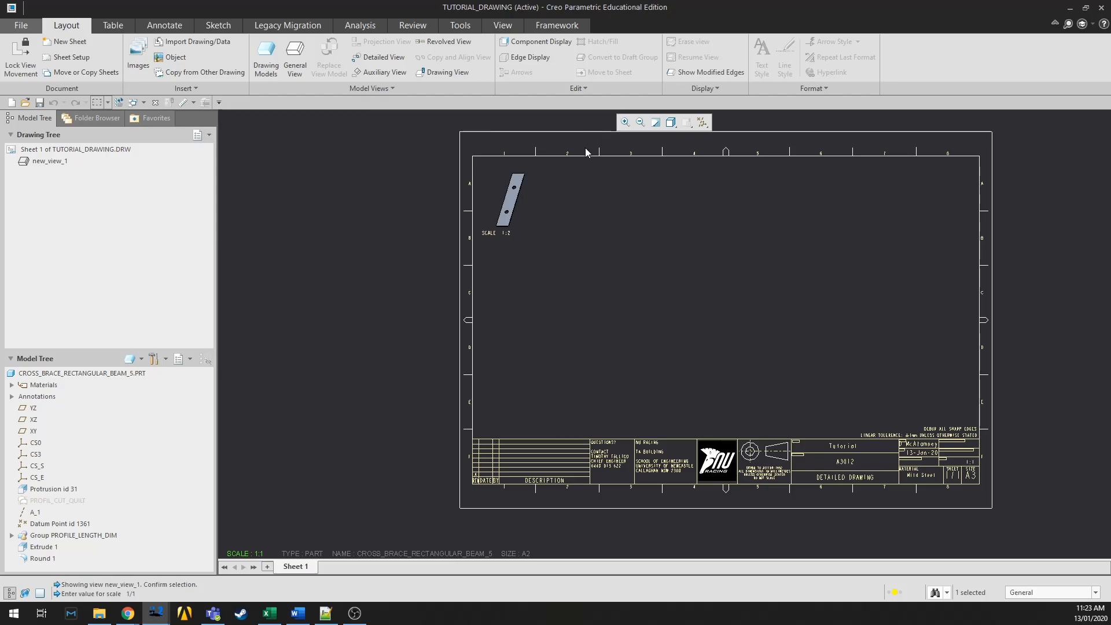
scroll(248, 454, "down", 1)
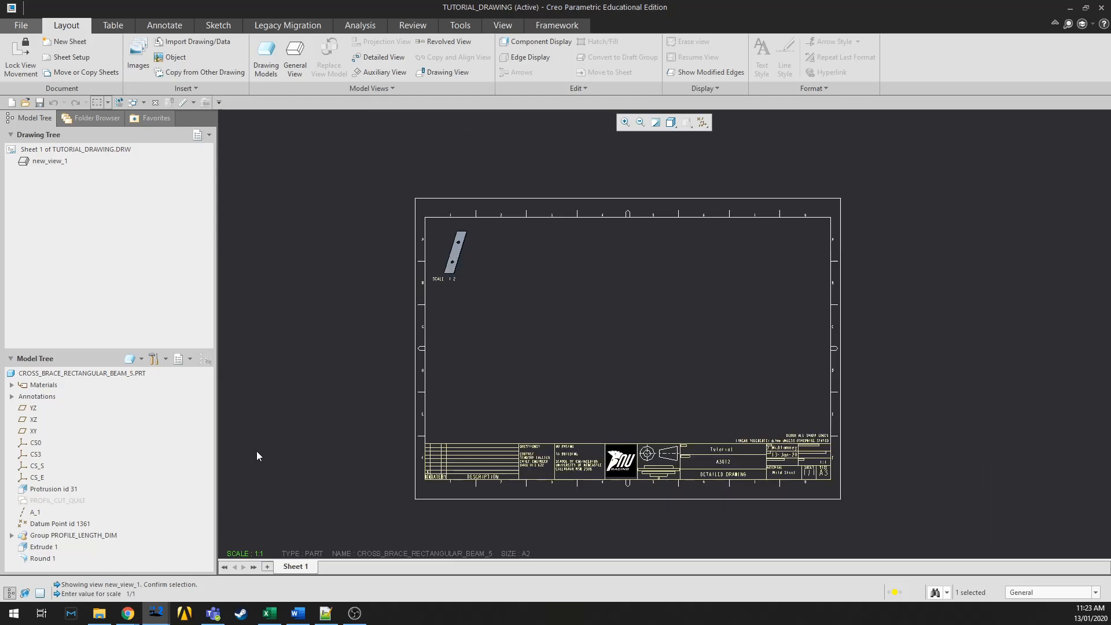
scroll(569, 449, "up", 1)
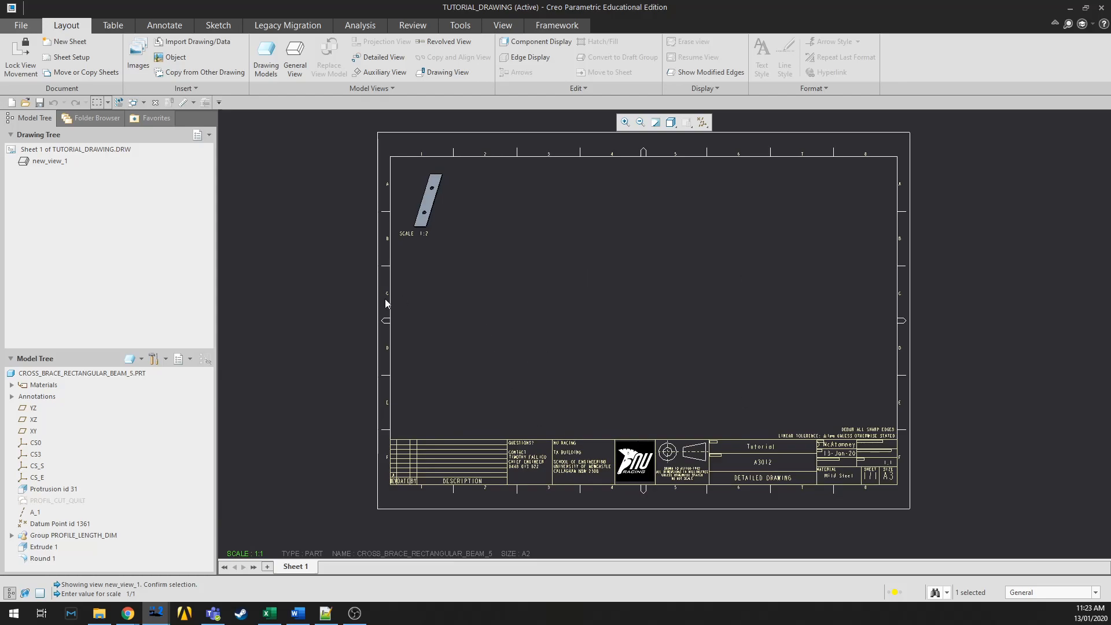
scroll(679, 477, "up", 2)
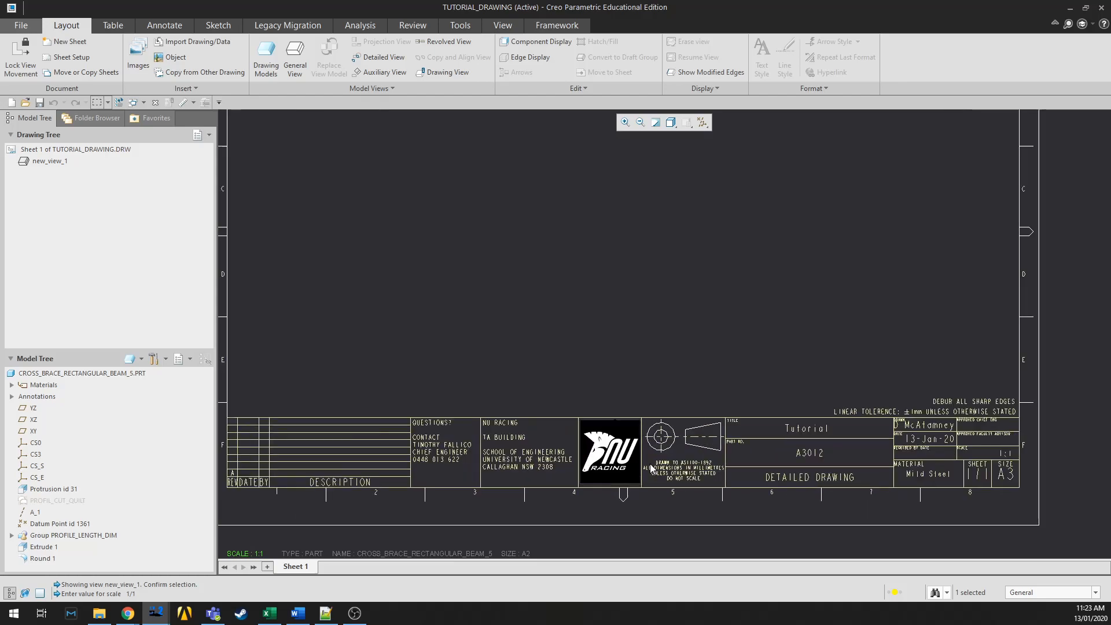
scroll(707, 435, "down", 1)
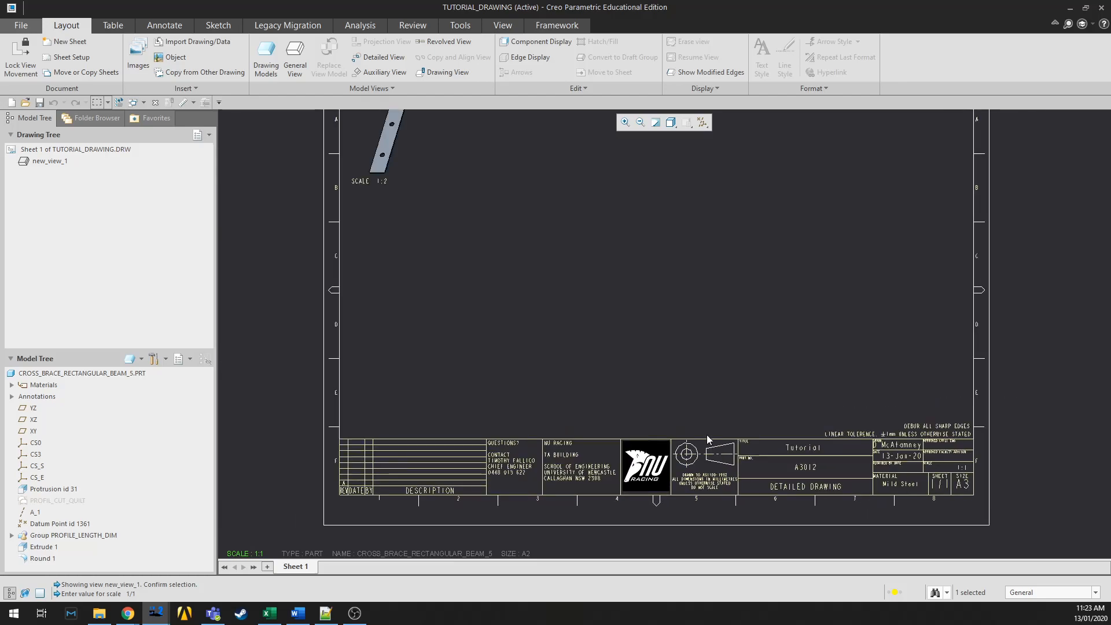
Place a second general view of the beam with No Combined State in the upper middle of the sheet
left_click(299, 73)
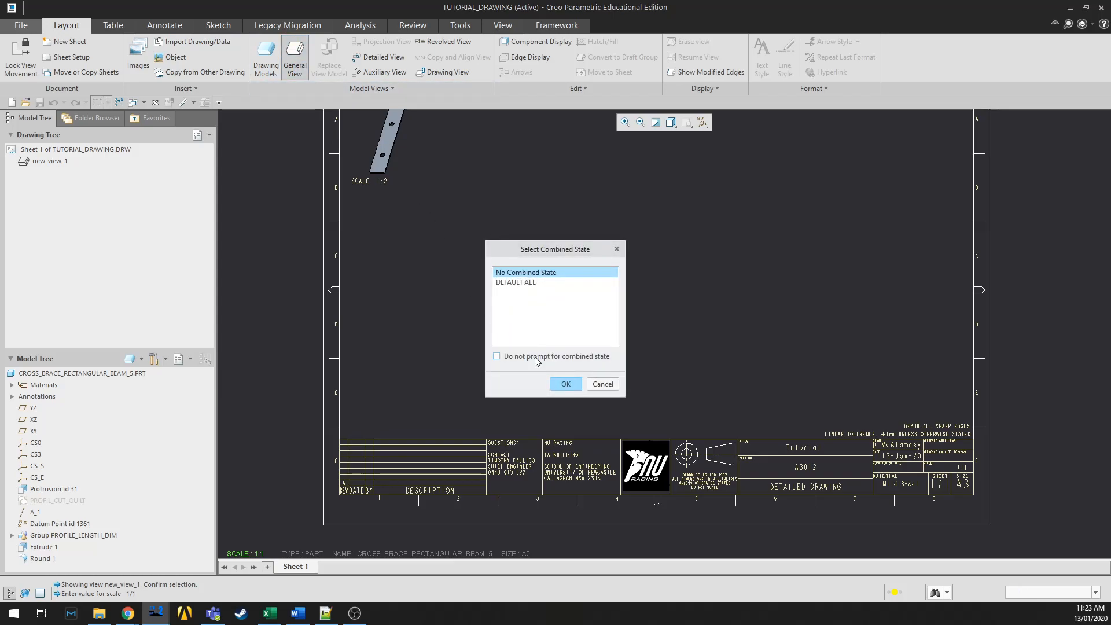
left_click(566, 384)
left_click(619, 232)
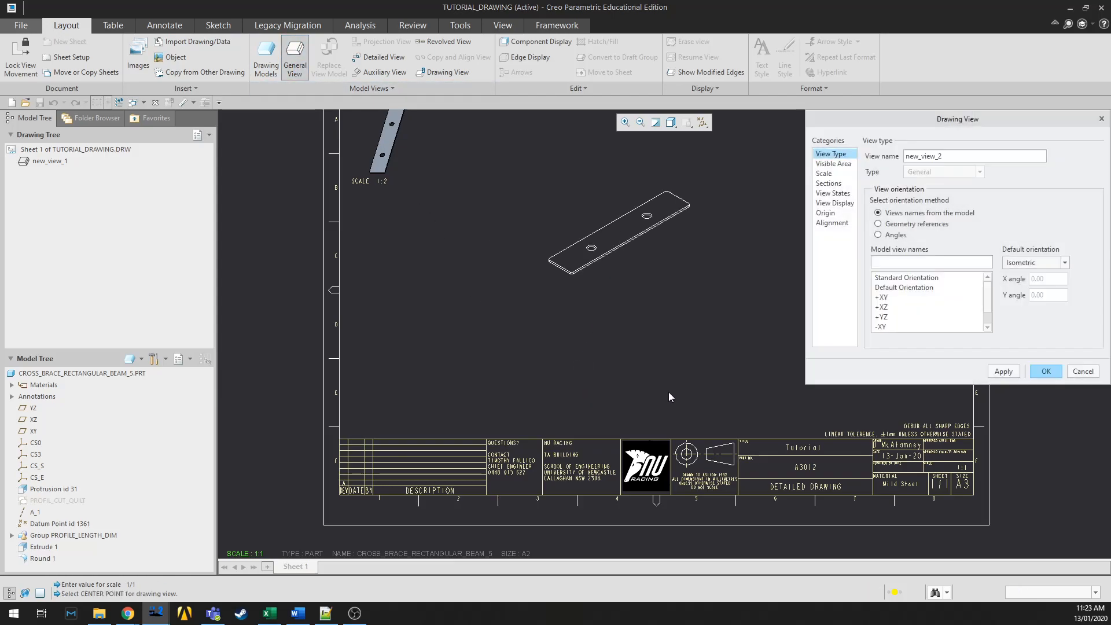
Set the second view's display style to Follow Environment and apply it
left_click(834, 203)
left_click(927, 170)
left_click(926, 174)
left_click(926, 170)
left_click(935, 179)
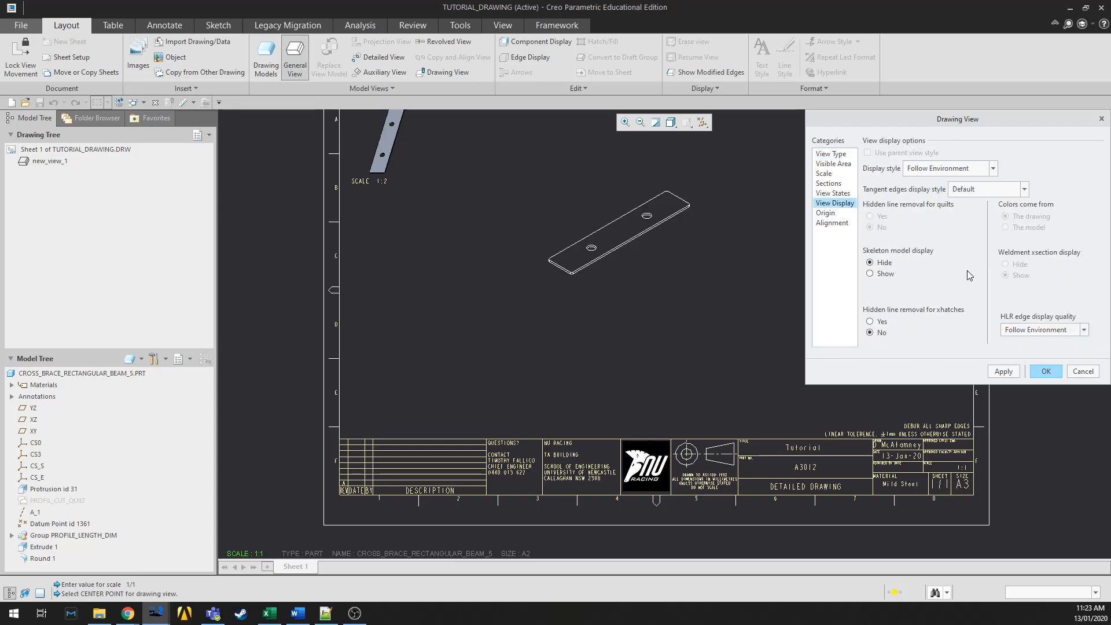
left_click(1003, 372)
Try the +XY and +XZ orientations on the second view, then orient it to the model's +YZ view
left_click(831, 154)
left_click(1046, 263)
left_click(1045, 263)
left_click(891, 298)
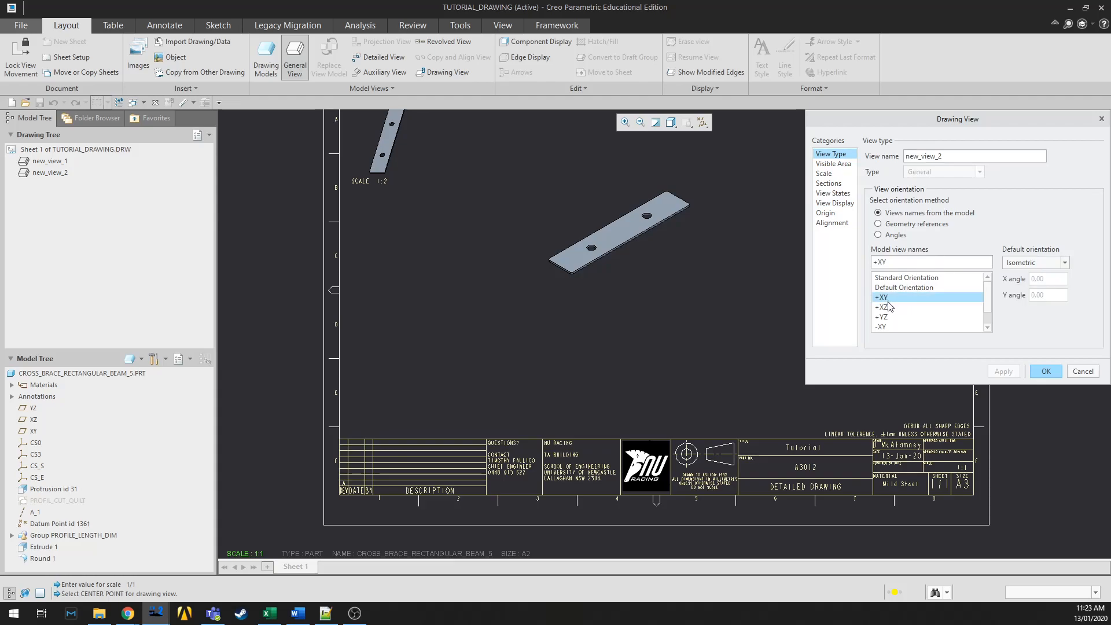
left_click(1010, 374)
left_click(883, 307)
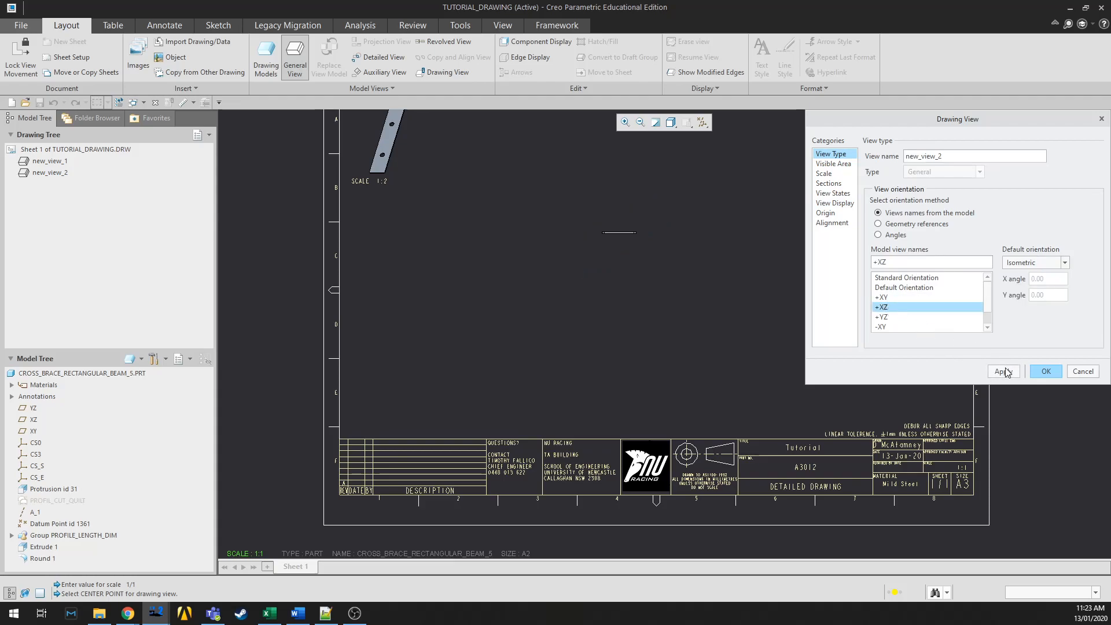
left_click(1002, 372)
left_click(882, 317)
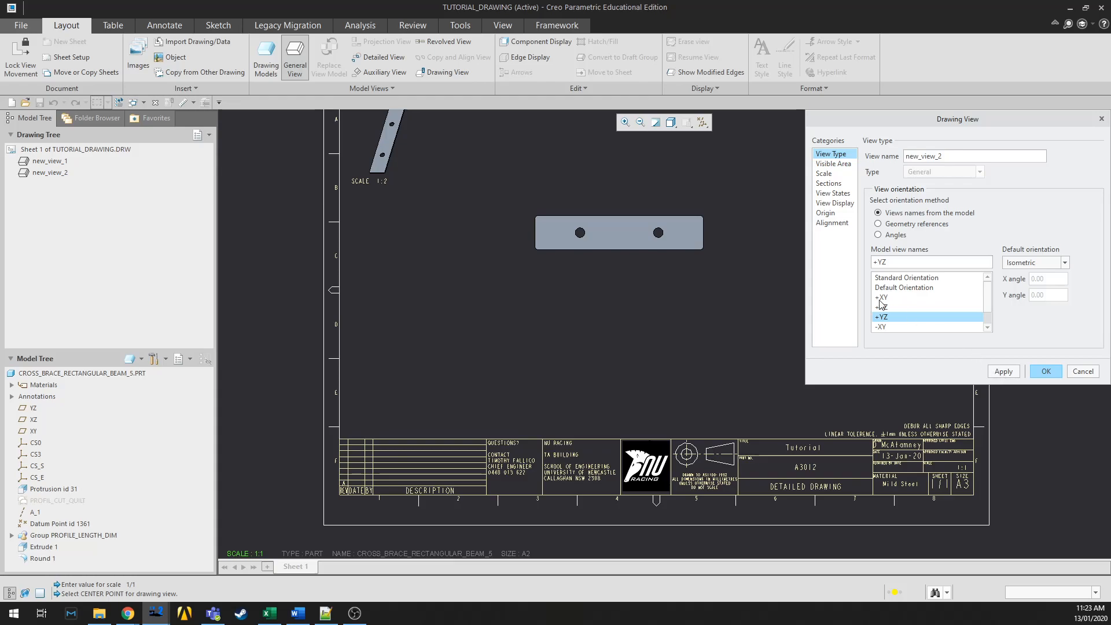
Rotate the second view about its normal reference by angle so the beam stands upright, and accept the view settings
left_click(889, 237)
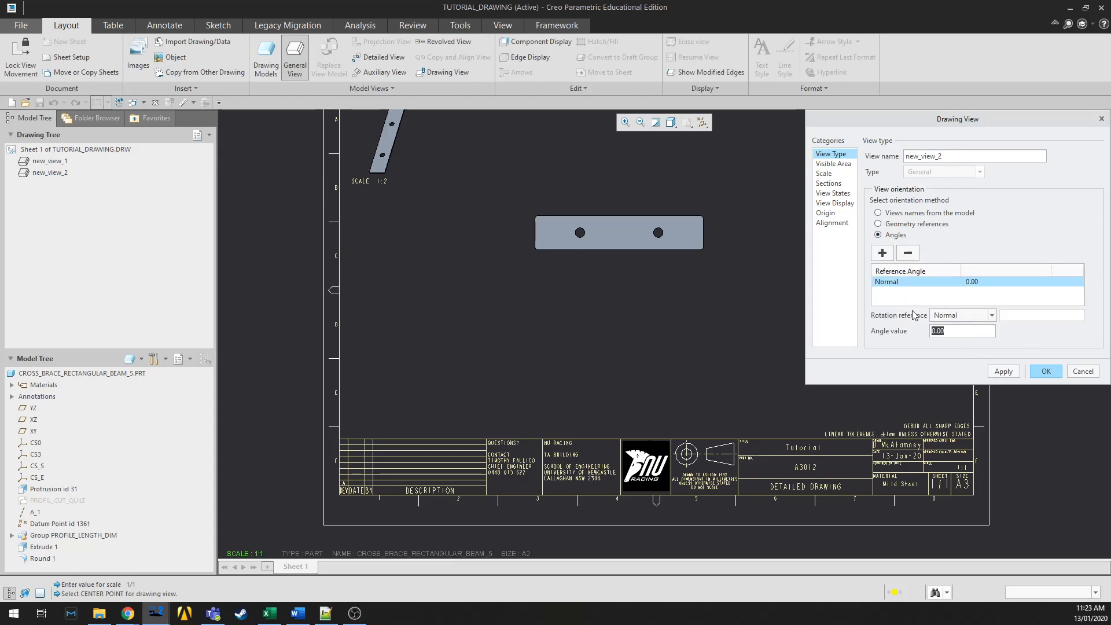
left_click(1004, 371)
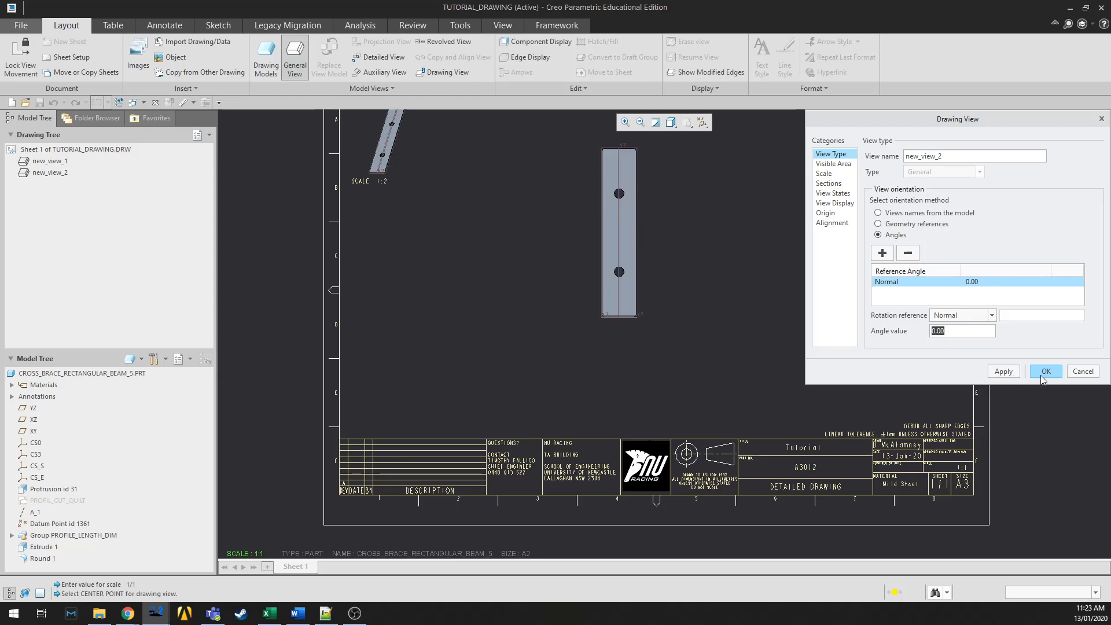
left_click(1045, 371)
Move the upright beam view to the right of the sheet's centre, clear of the isometric view
scroll(752, 356, "up", 3)
scroll(752, 393, "down", 5)
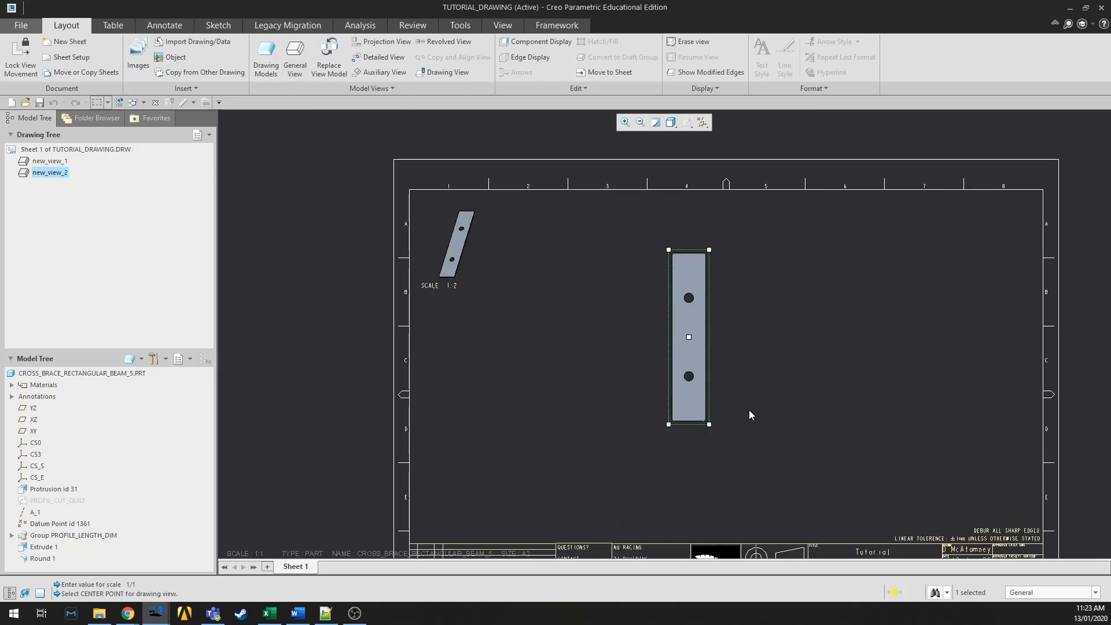
left_click(658, 284)
left_click_drag(658, 280, 781, 315)
scroll(476, 253, "up", 2)
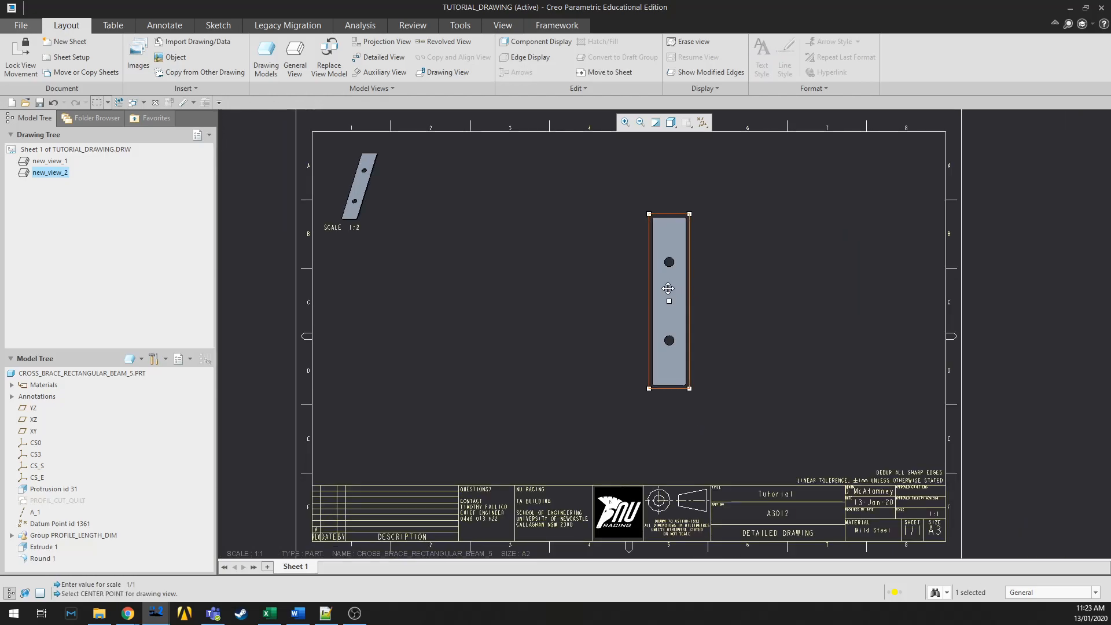
Project a side view to the right of the upright beam view, then project another view to the right of that one
left_click(668, 289)
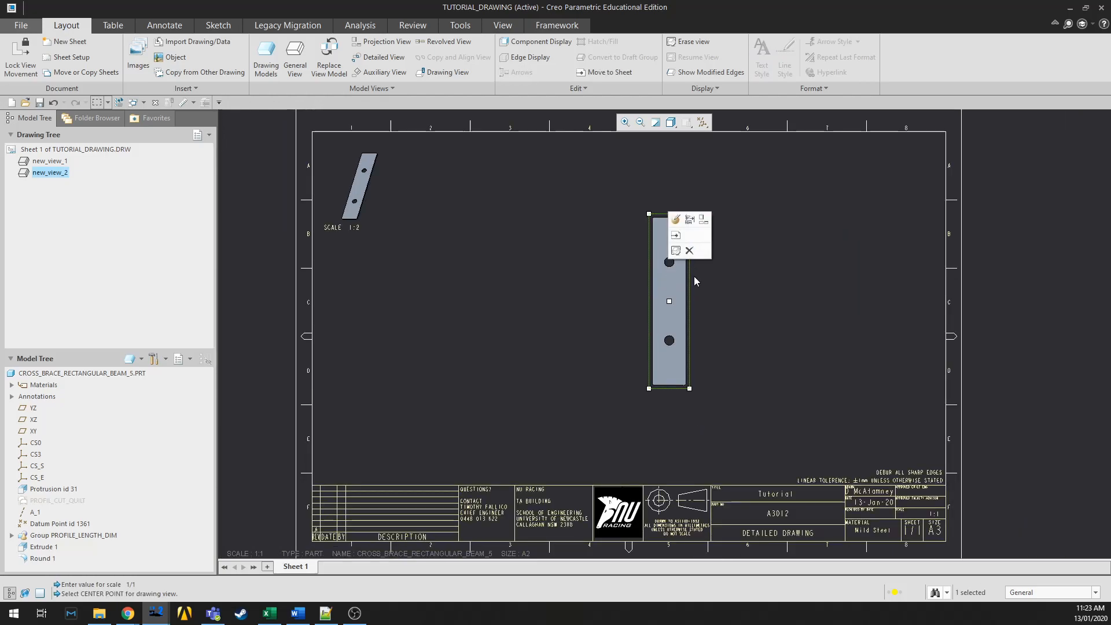
left_click(651, 294)
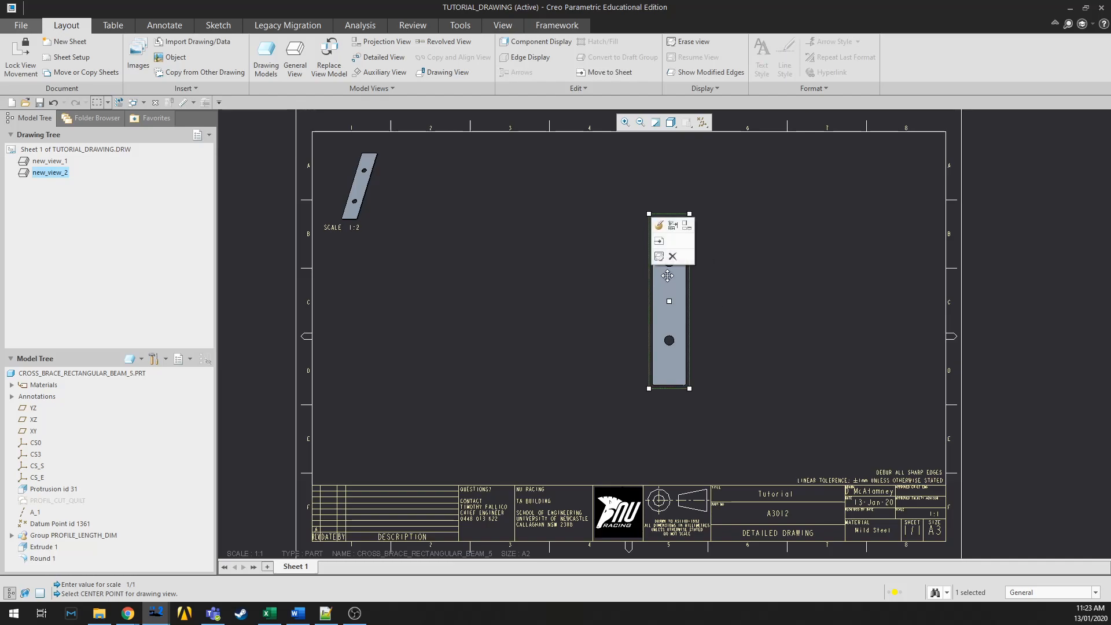
left_click(686, 227)
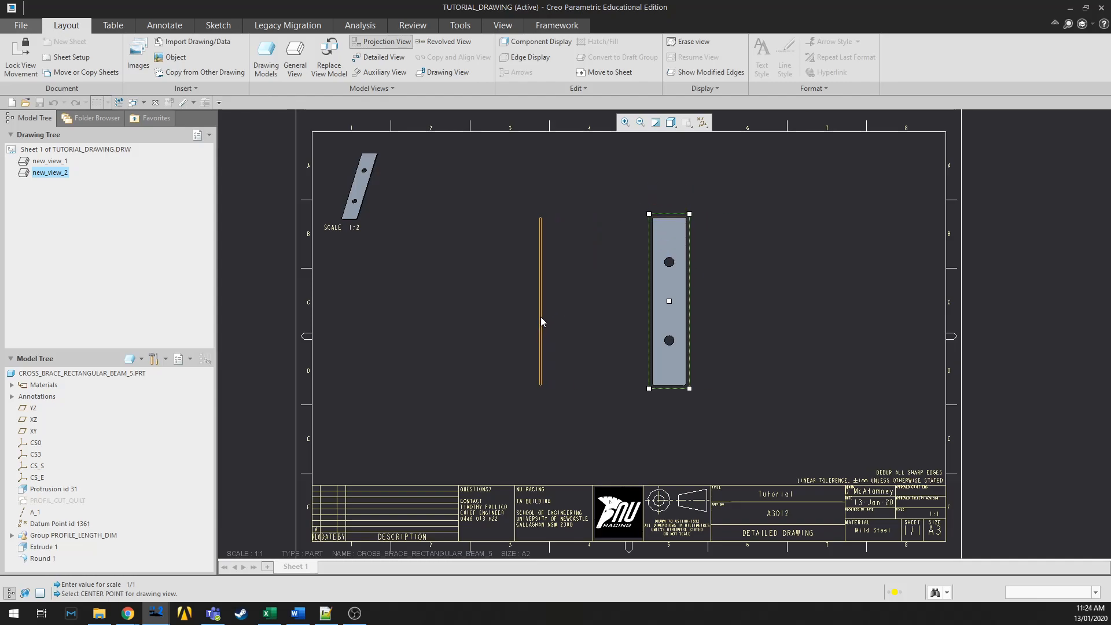
left_click(778, 301)
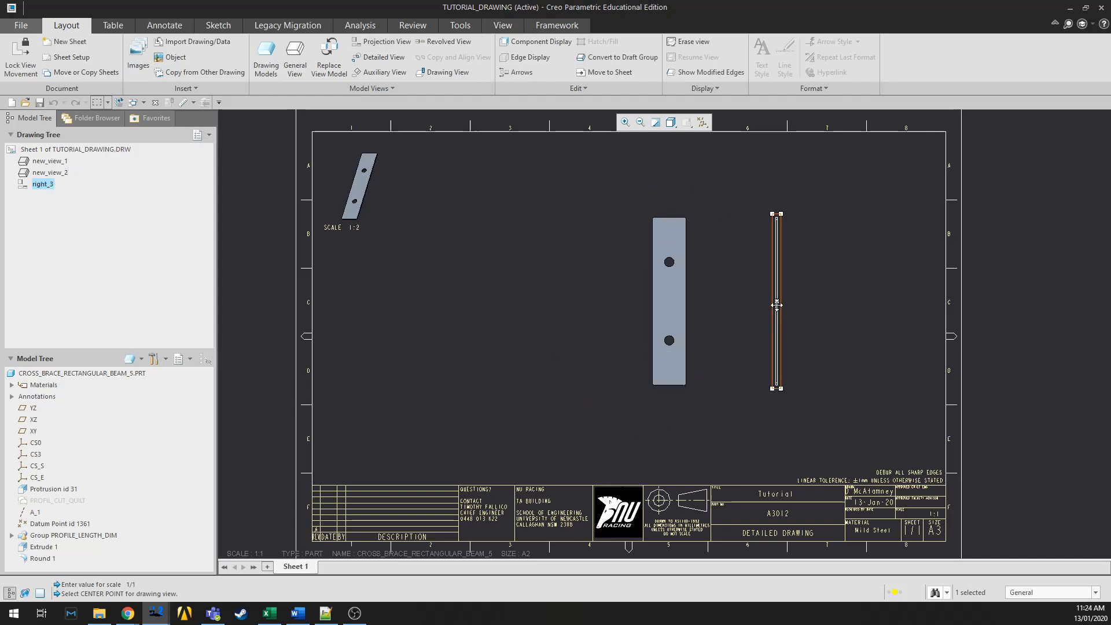
left_click(776, 334)
left_click(812, 265)
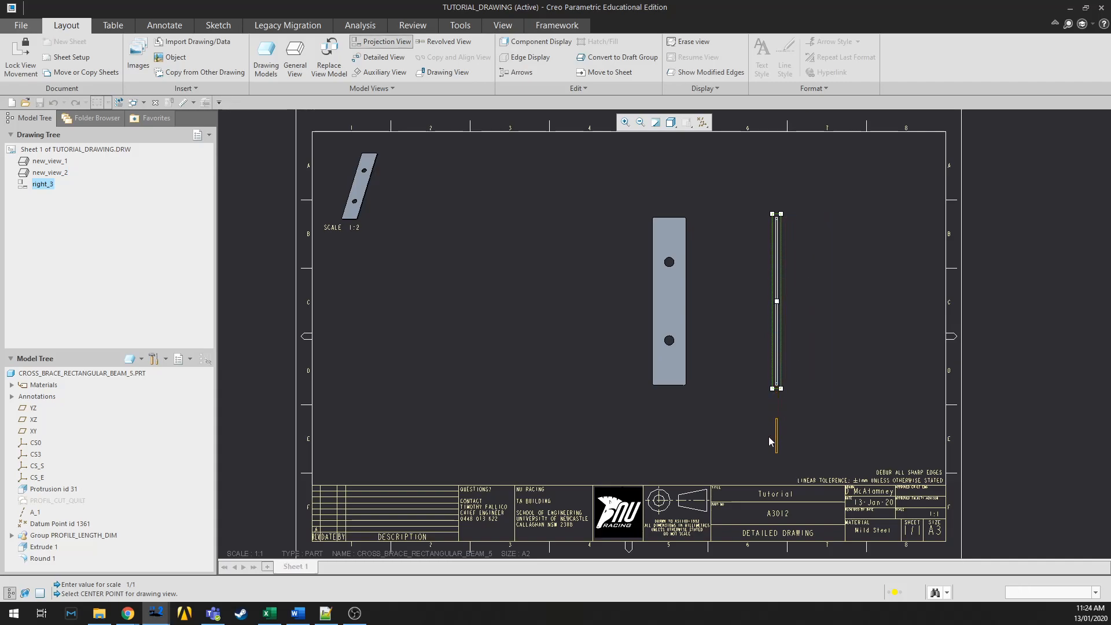
left_click(860, 317)
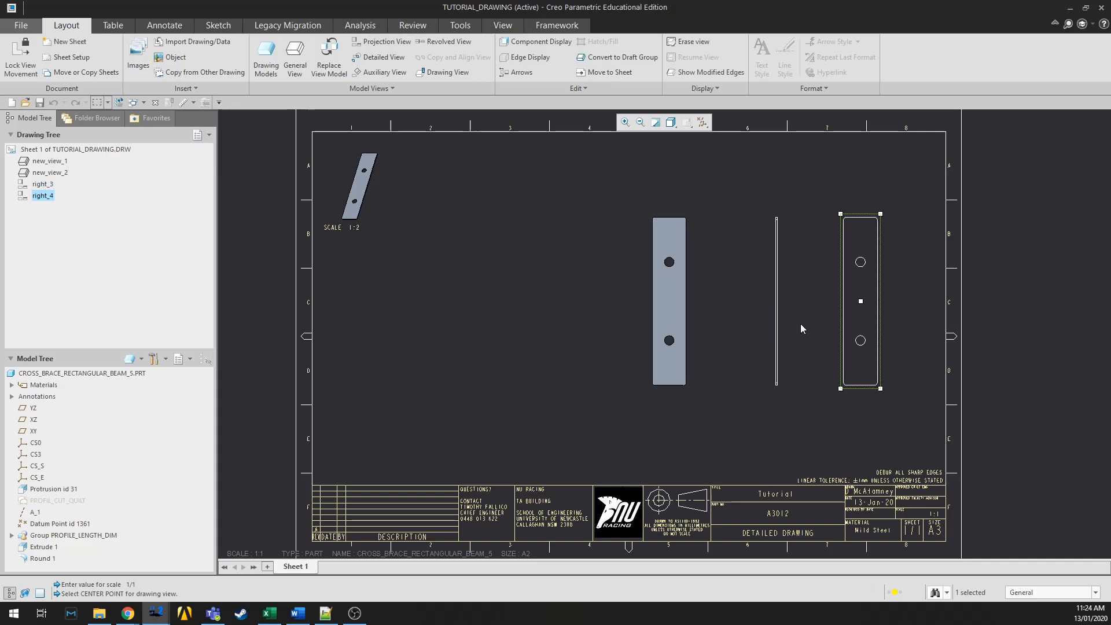
Delete both projection views together
left_click(780, 283)
left_click(852, 279, "ctrl")
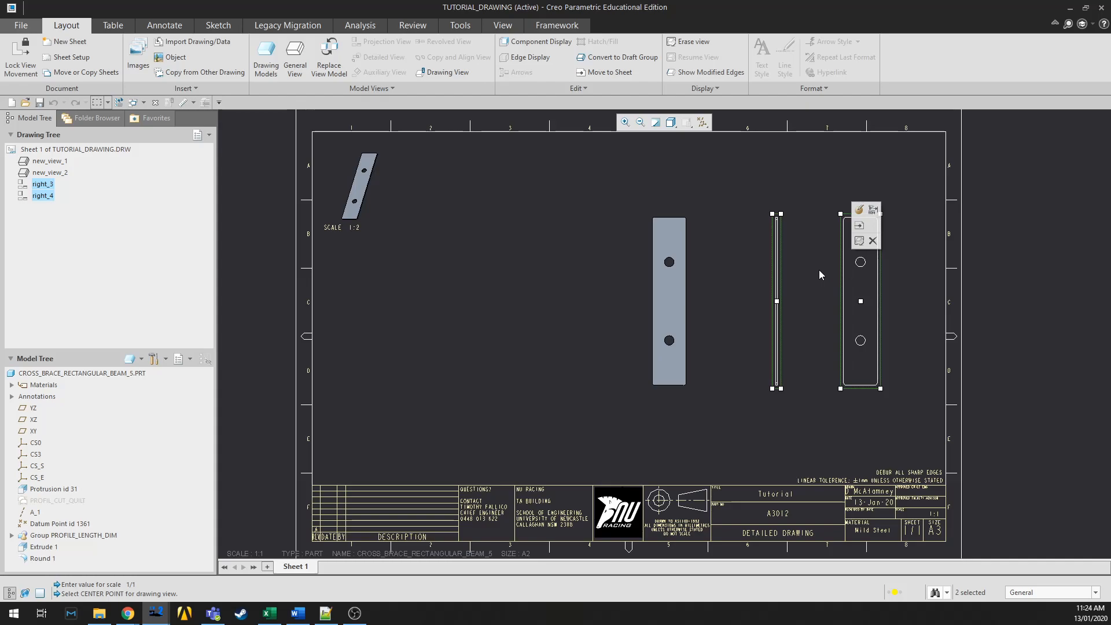
key("Delete")
Shift the upright beam view slightly left, back towards the middle of the sheet, and deselect it
scroll(610, 311, "down", 1)
scroll(668, 298, "up", 3)
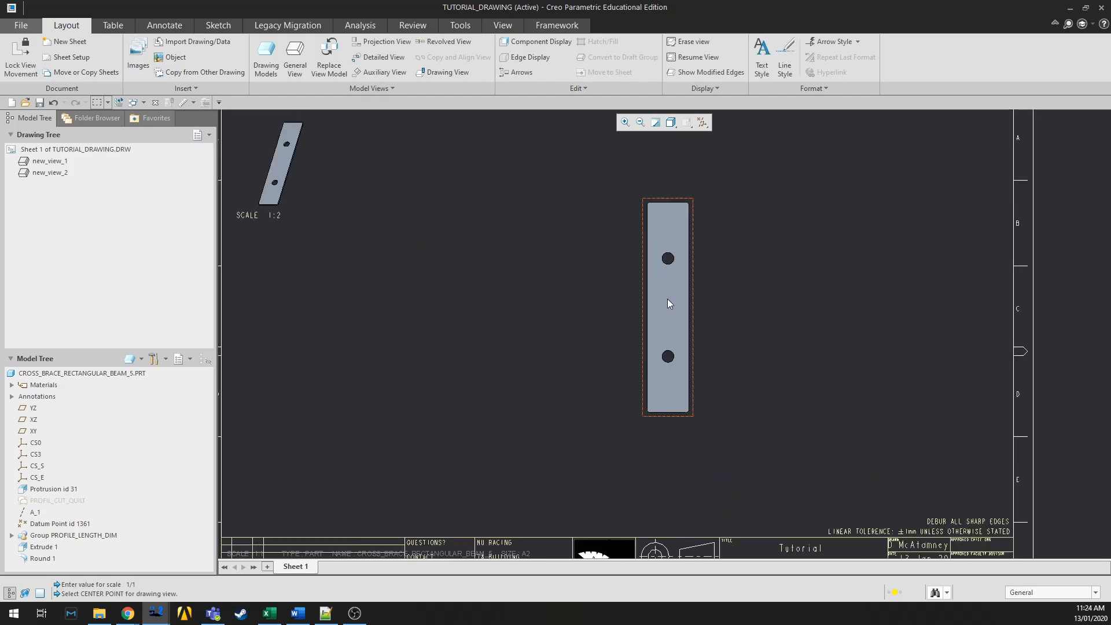
left_click(673, 311)
left_click_drag(673, 311, 617, 315)
left_click(511, 317)
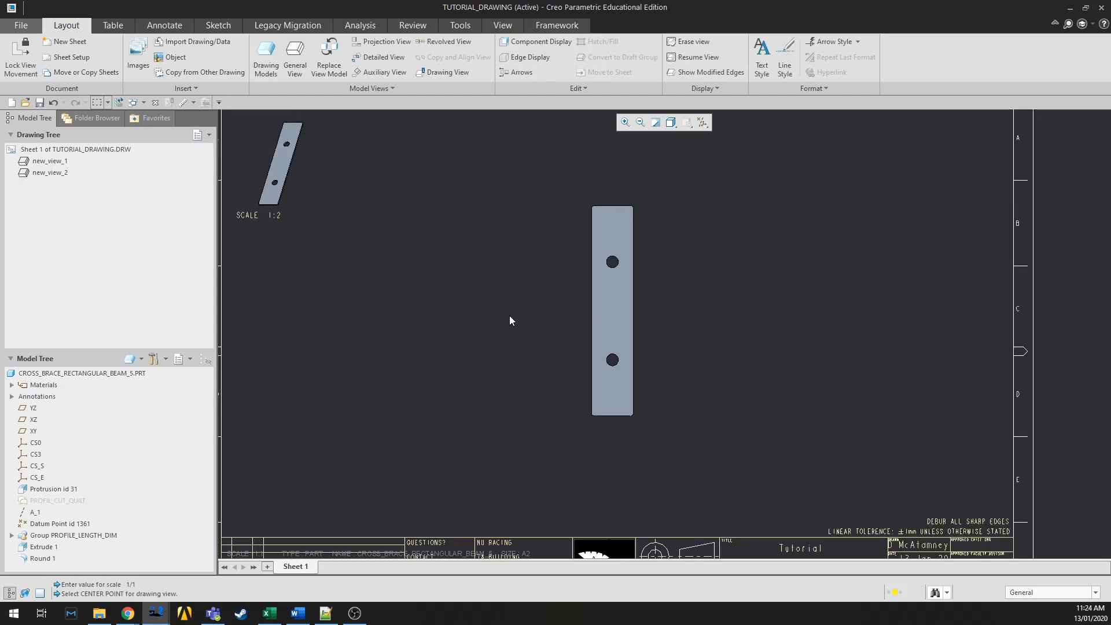
Call up the available model dimensions on the upright beam view with Show Model Annotations and look over the candidates
left_click(168, 28)
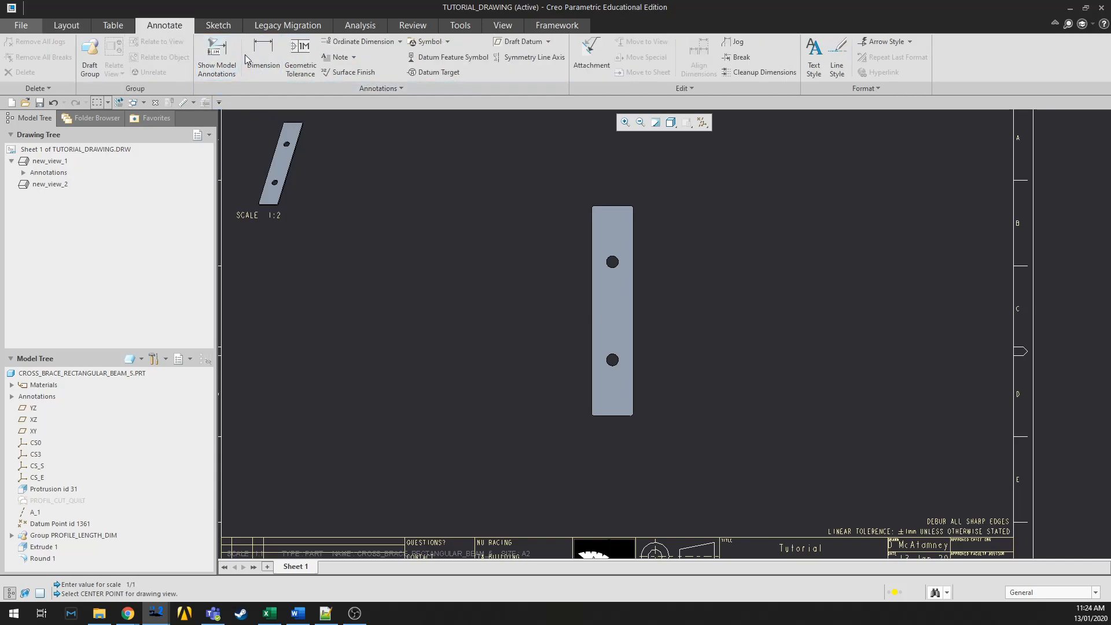
left_click(615, 295)
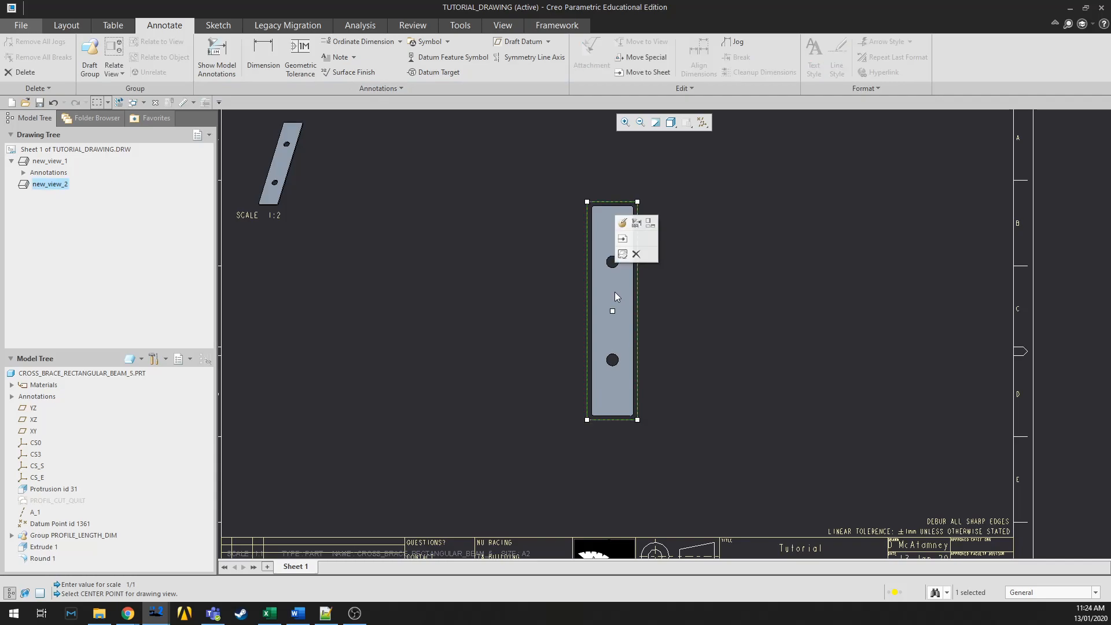
left_click(636, 224)
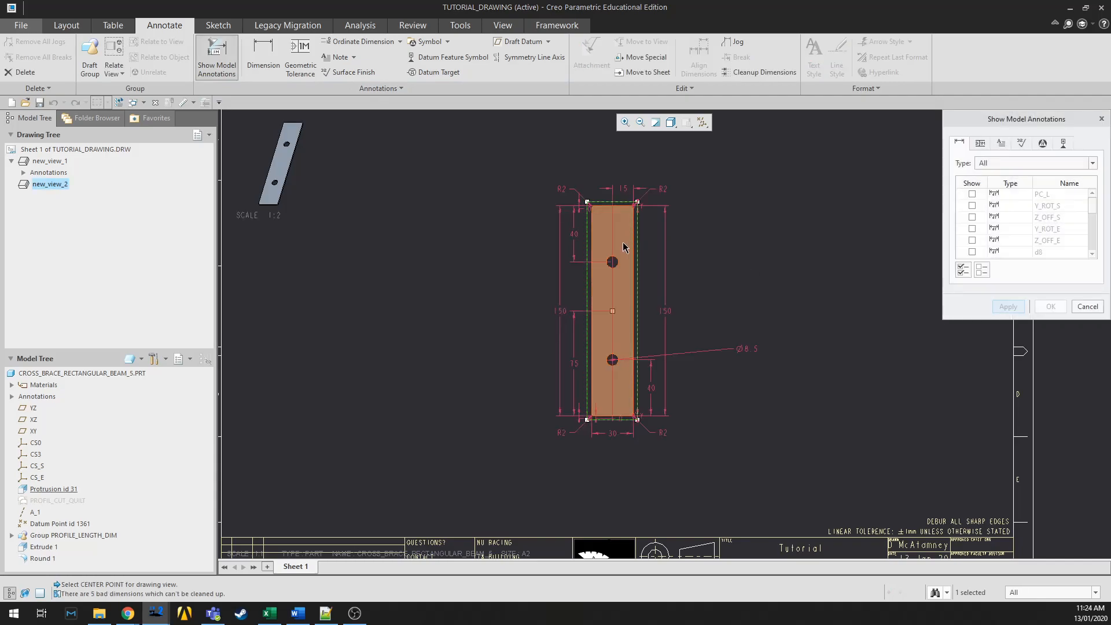
scroll(630, 490, "down", 2)
scroll(623, 470, "up", 4)
scroll(622, 470, "down", 2)
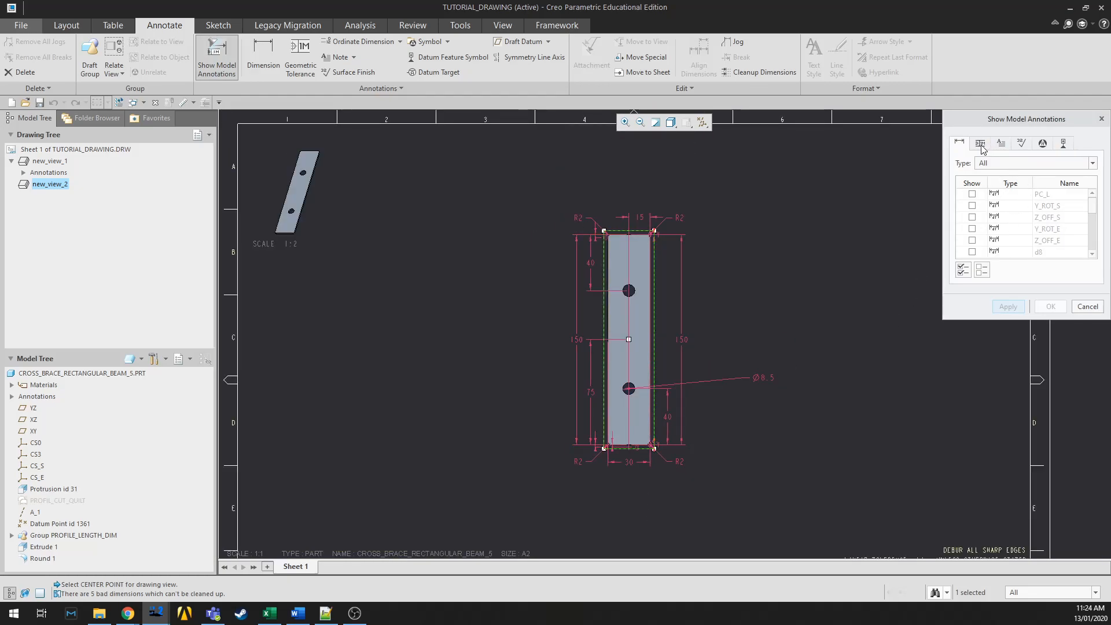
scroll(1008, 228, "down", 5)
scroll(1008, 228, "up", 5)
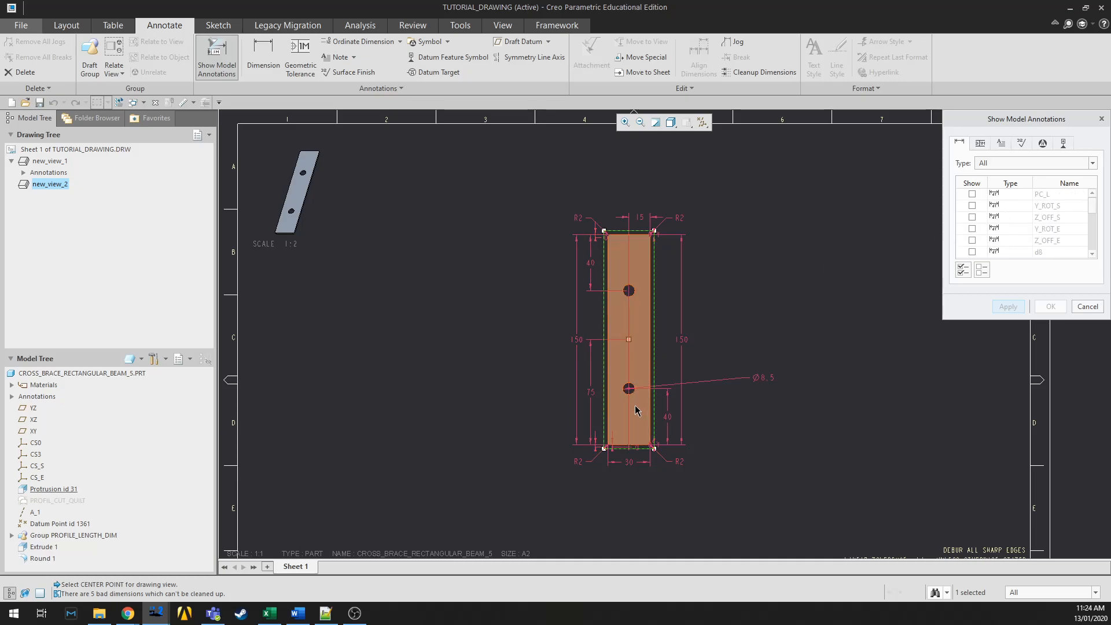
scroll(620, 370, "up", 2)
Show the upper R2 radius, 15 width offset, upper 40 hole offset and Ø8.5 hole dimensions, and finish showing annotations
left_click(581, 231)
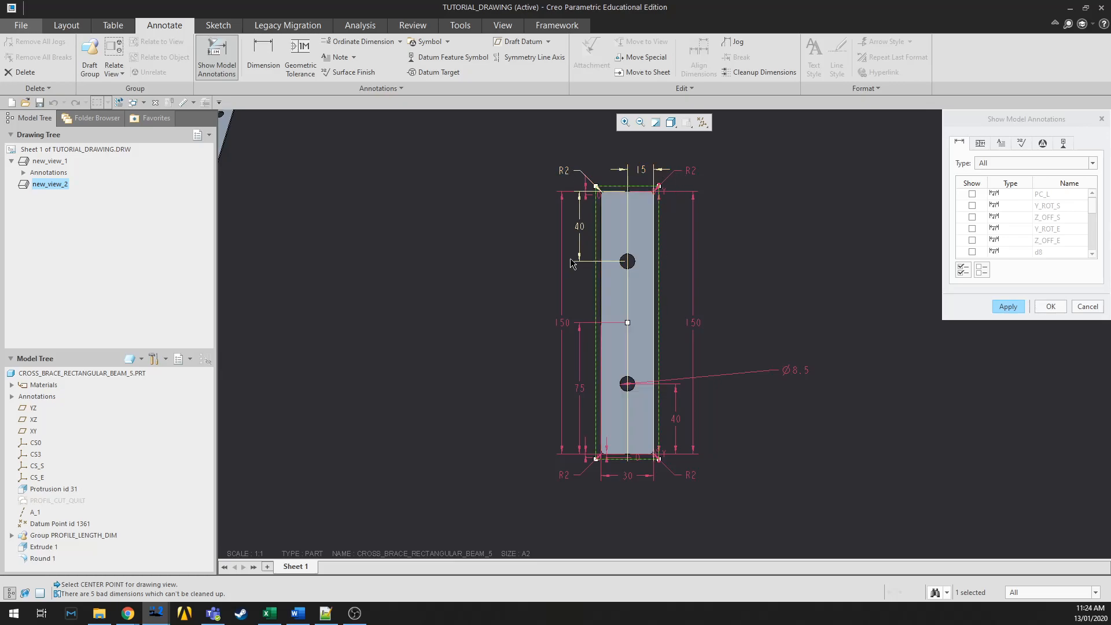
scroll(663, 446, "up", 2)
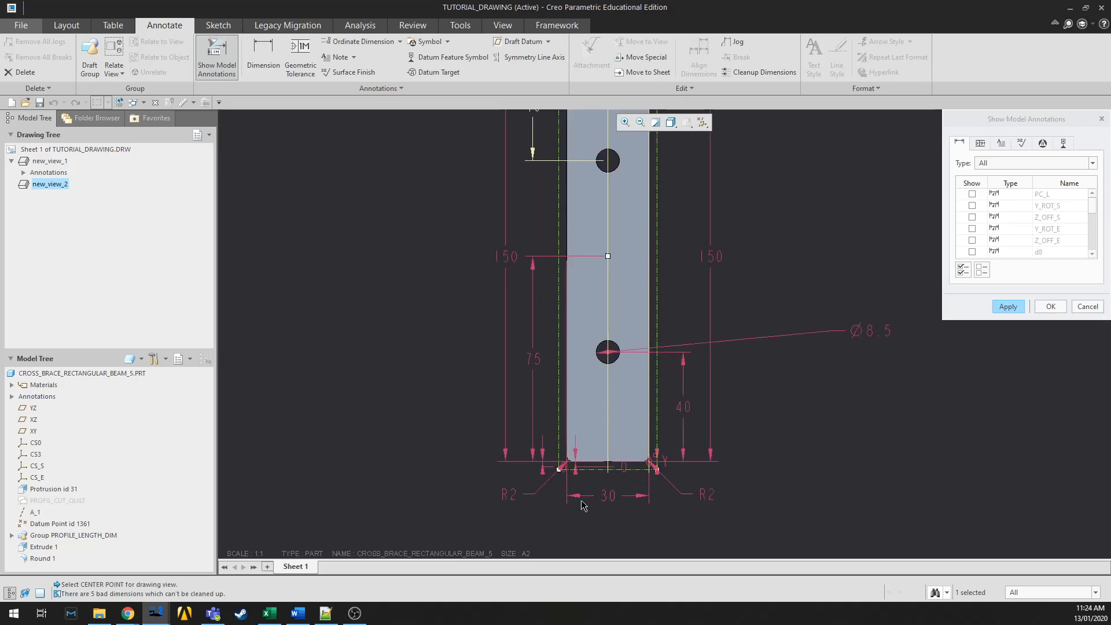
left_click(871, 333)
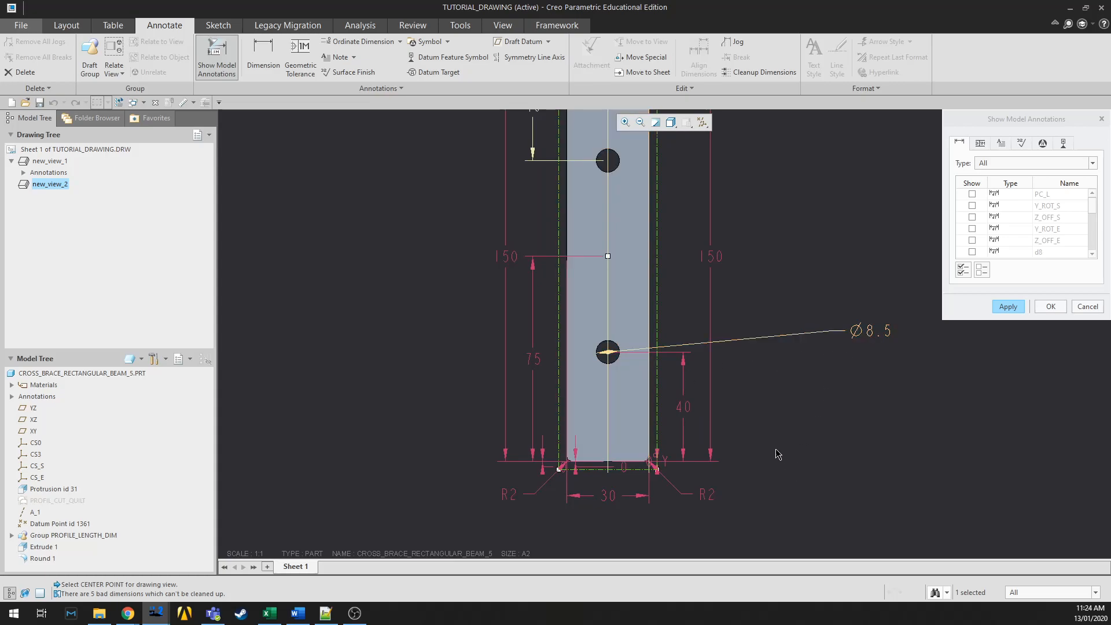
scroll(775, 450, "down", 2)
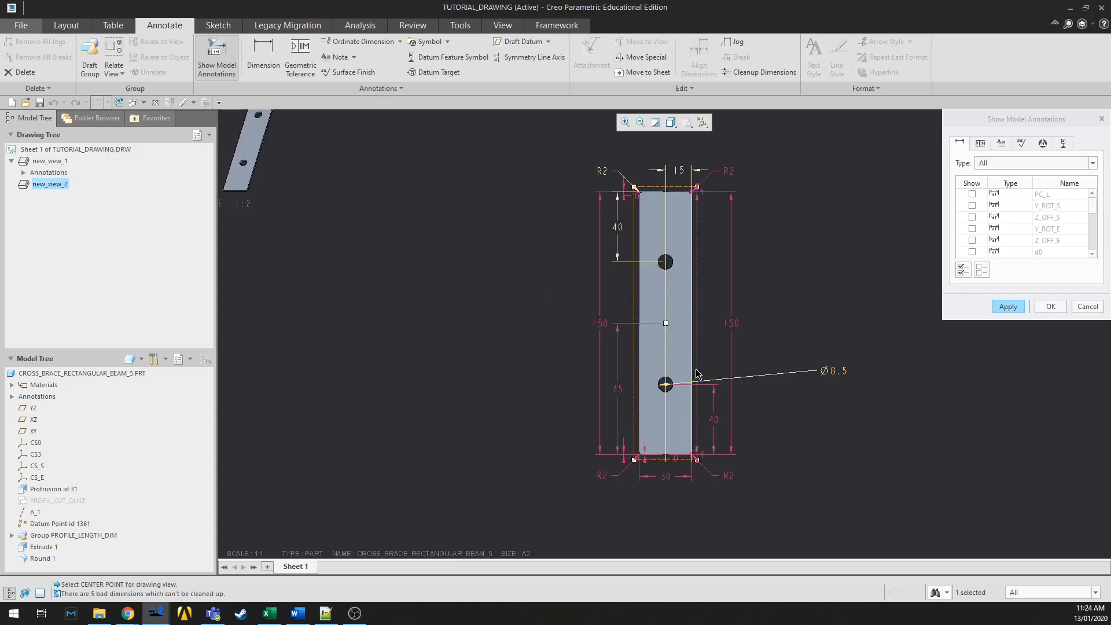
left_click(1008, 307)
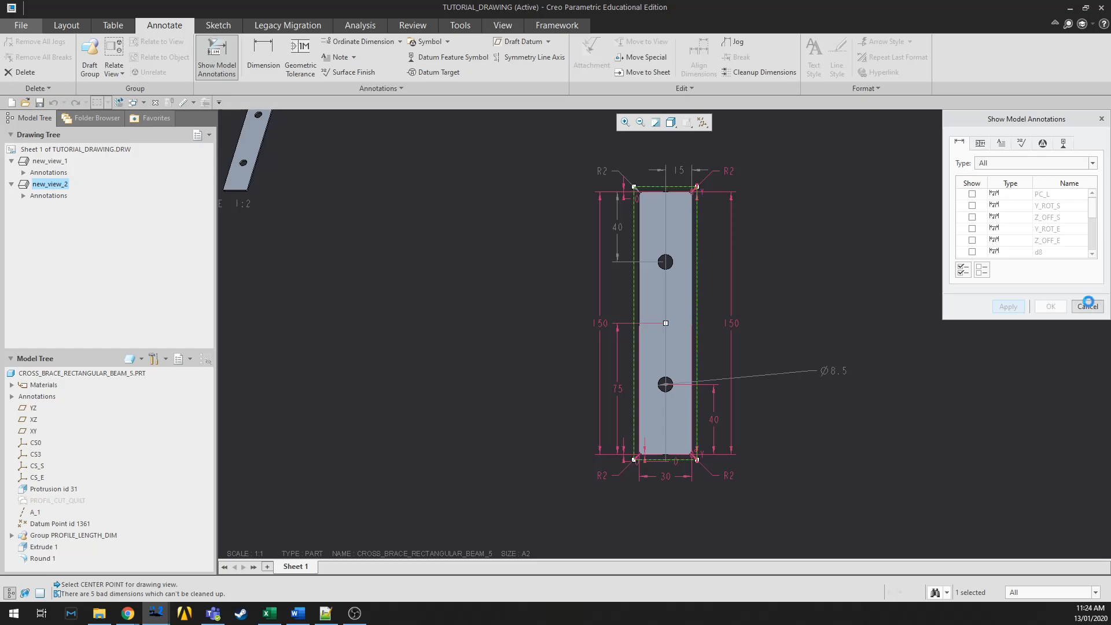
left_click(1087, 307)
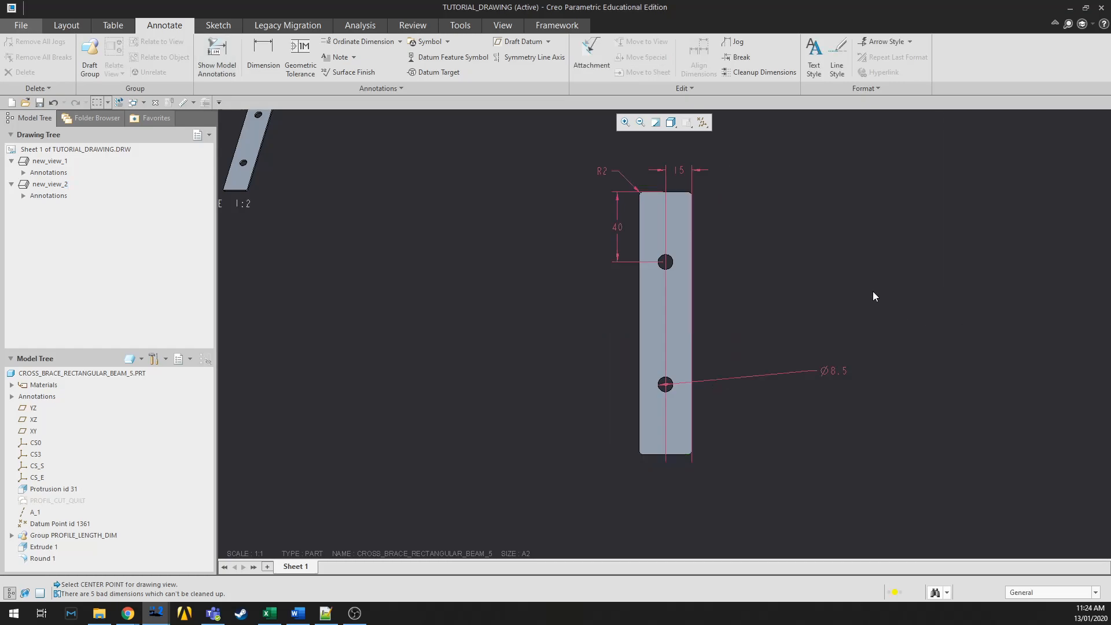
Move the Ø8.5 dimension close to the lower hole, just outside the beam's right edge and slightly below the hole
left_click(827, 375)
mouse_move(826, 375)
left_mouse_down()
mouse_move(791, 380)
mouse_move(770, 340)
mouse_move(784, 333)
mouse_move(780, 310)
mouse_move(783, 346)
mouse_move(782, 331)
left_mouse_up()
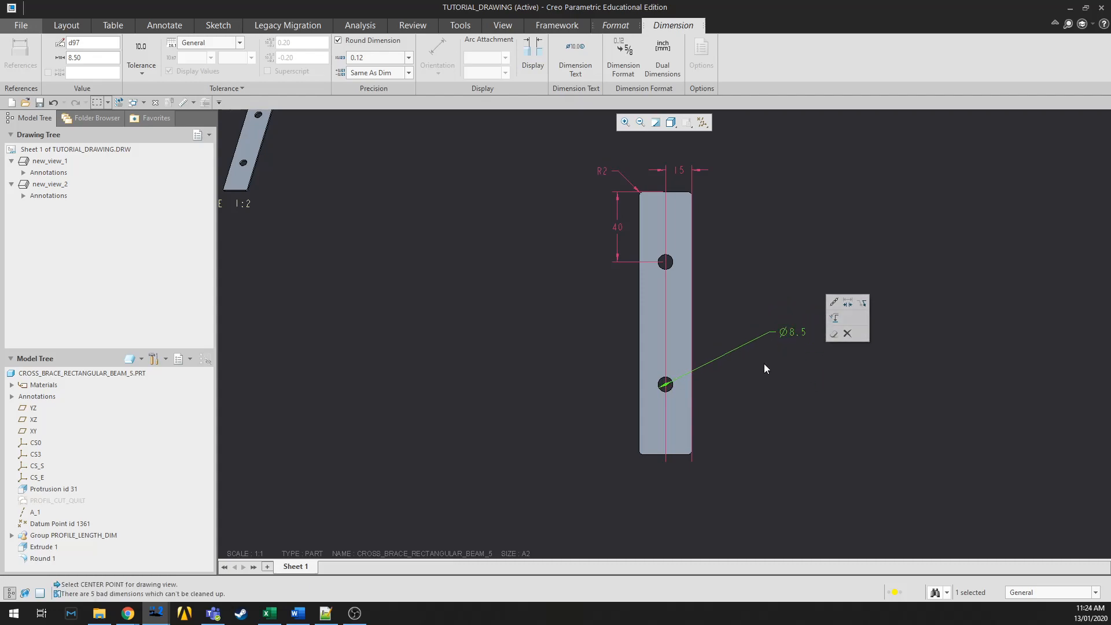
scroll(773, 360, "up", 2)
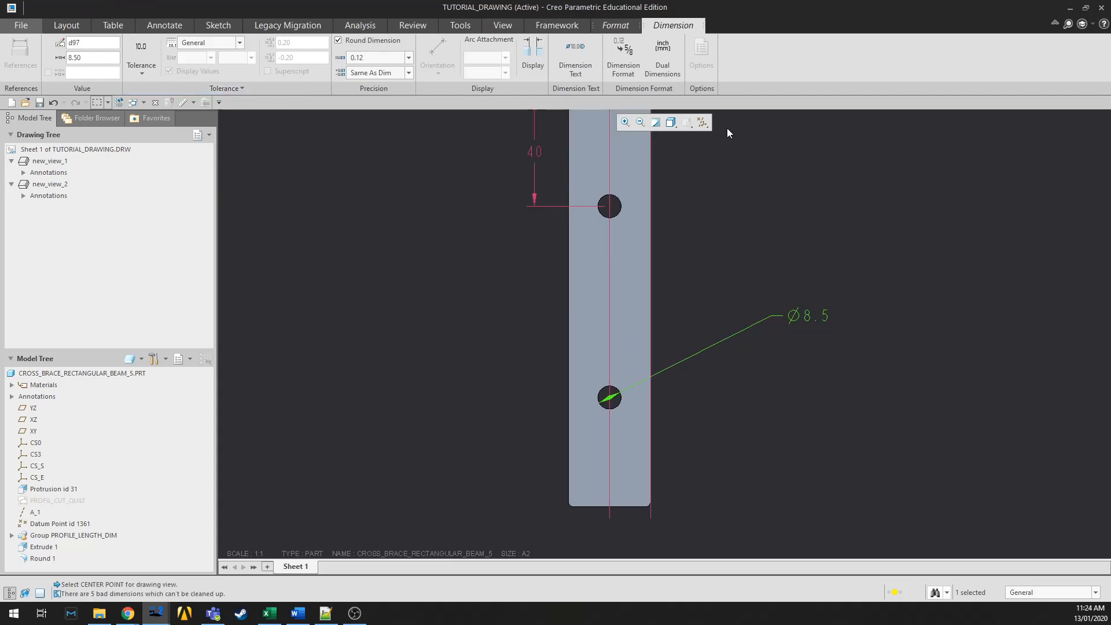
left_click(770, 287)
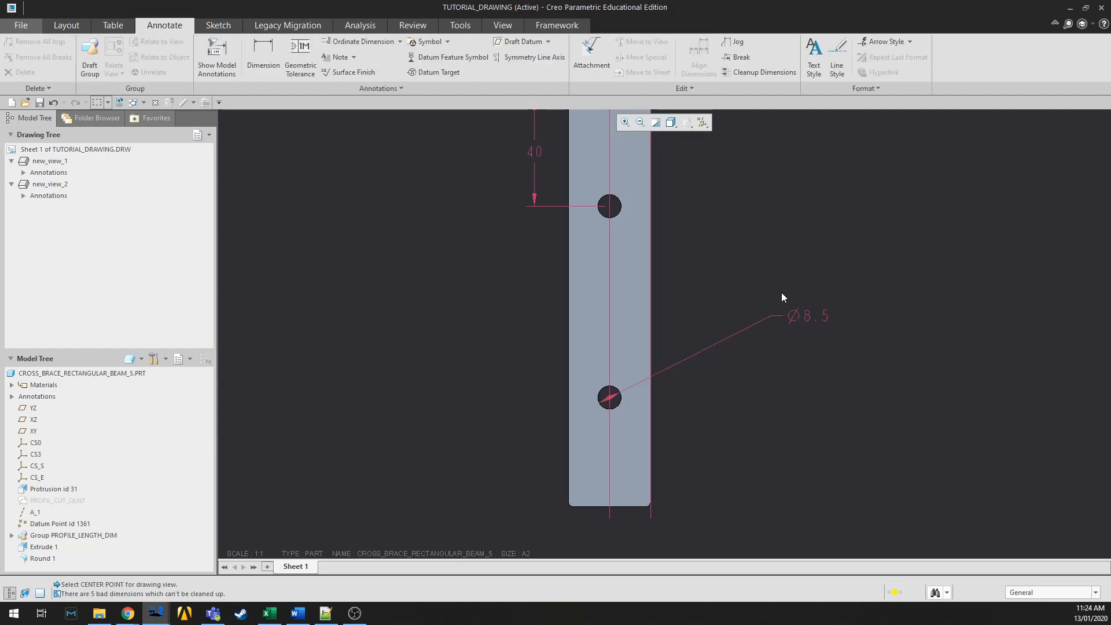
left_click(67, 26)
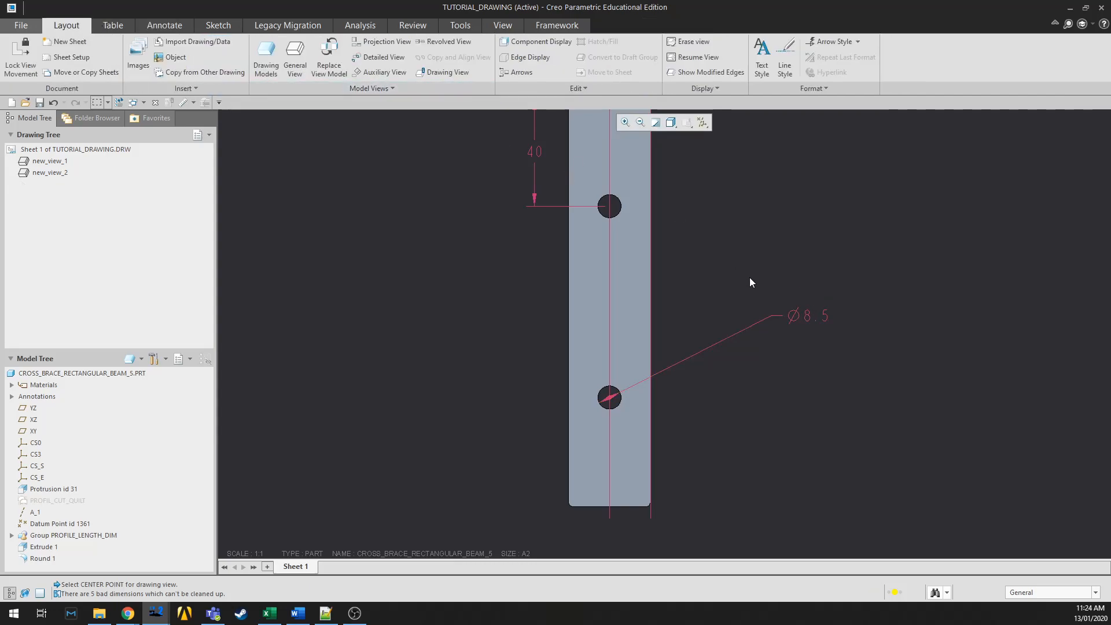
left_click(793, 318)
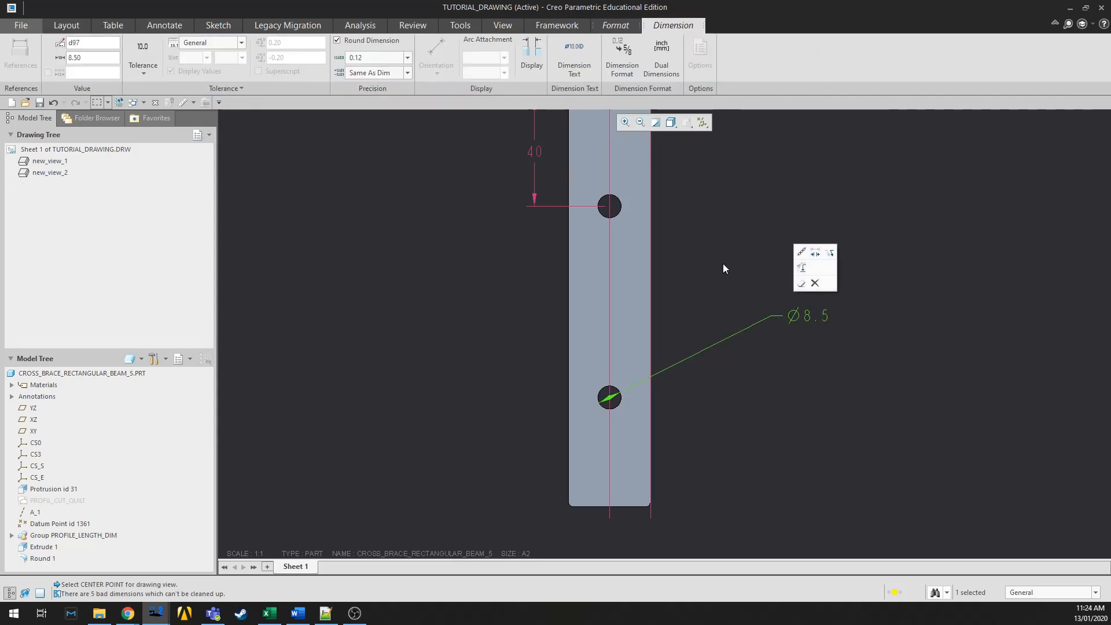
right_click(800, 317)
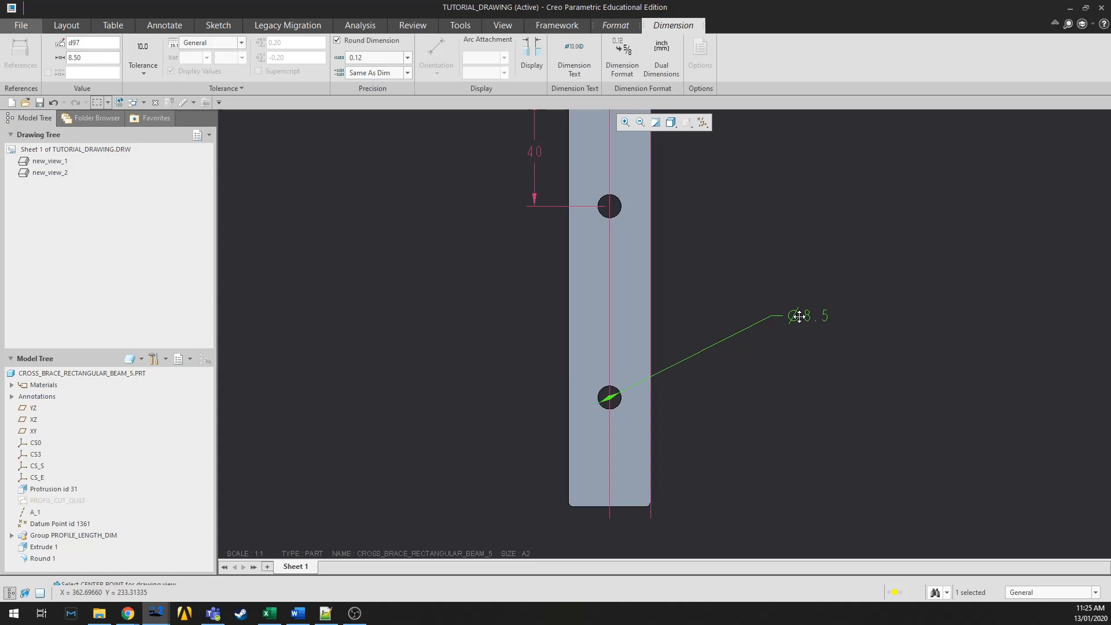
left_click_drag(799, 316, 705, 441)
left_click(745, 365)
Reposition the 15 dimension so that it sits centred just above the beam's top edge
scroll(698, 449, "up", 2)
scroll(656, 202, "down", 1)
left_click(657, 204)
left_click_drag(657, 204, 693, 507)
scroll(747, 297, "up", 3)
scroll(724, 423, "down", 3)
left_click_drag(707, 377, 713, 167)
scroll(779, 321, "up", 3)
scroll(764, 312, "down", 1)
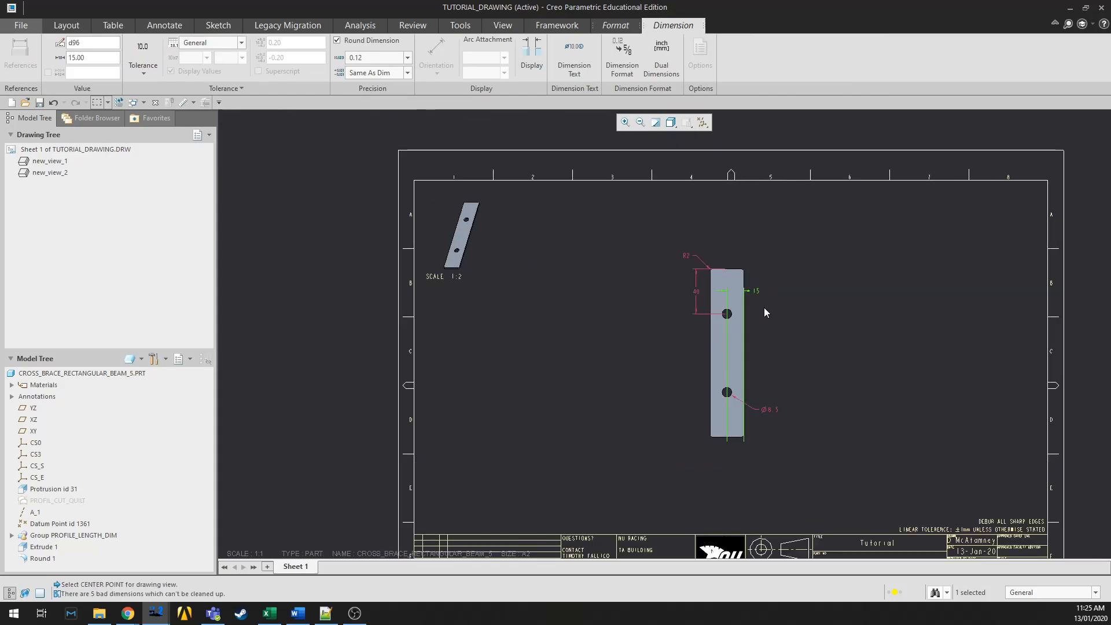
left_click_drag(757, 289, 734, 248)
scroll(734, 248, "up", 1)
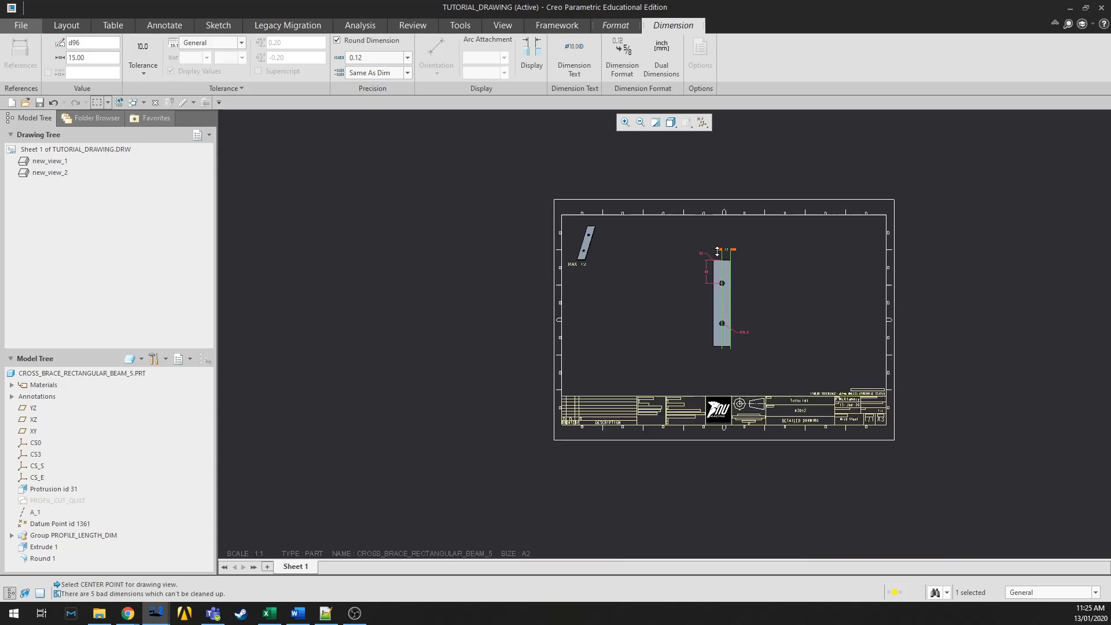
Tidy the dimensions around the beam's upper end, moving the 15 closer to the top edge, the R2 slightly upward and the 40 farther outward
scroll(728, 259, "down", 4)
scroll(728, 259, "down", 2)
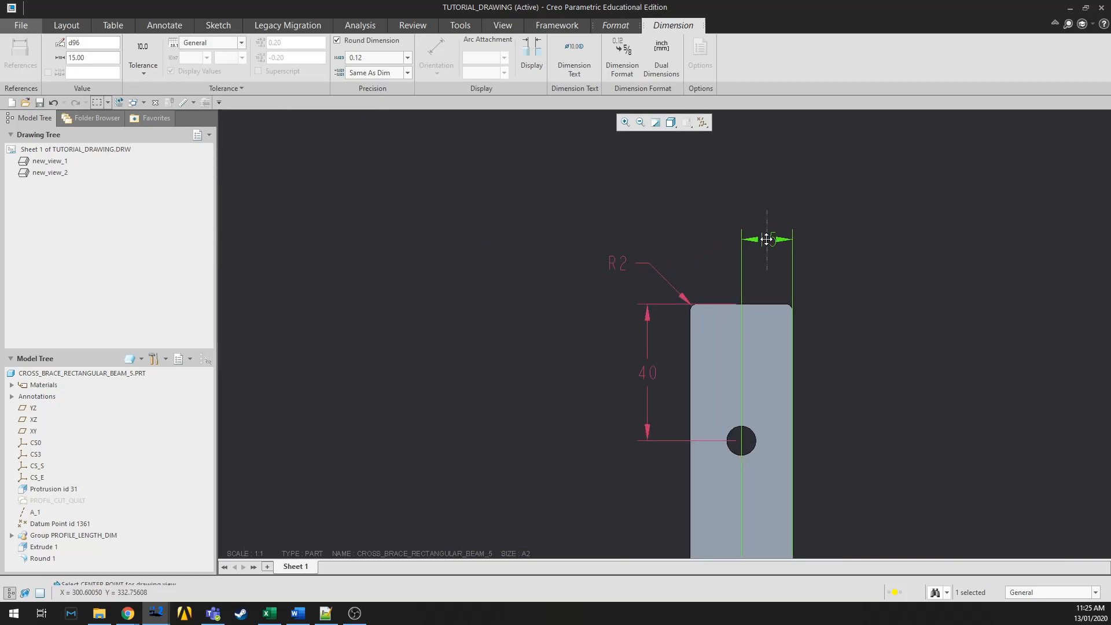
left_click_drag(766, 239, 768, 254)
left_click(615, 264)
left_click_drag(616, 262, 622, 256)
left_click(647, 373)
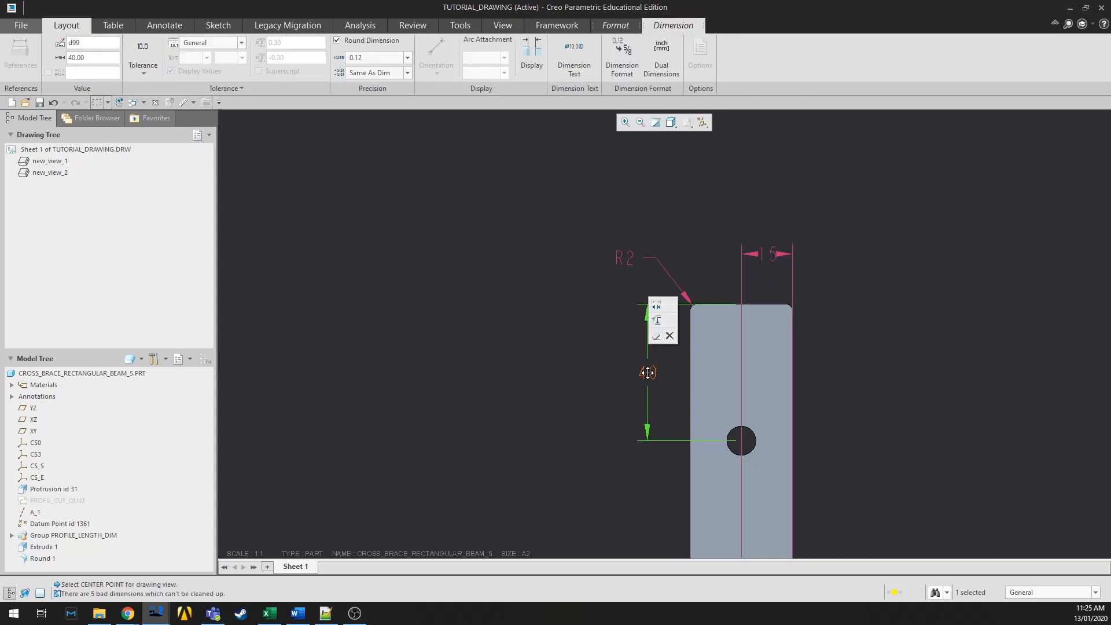
left_click_drag(648, 372, 633, 373)
left_click(521, 367)
scroll(770, 202, "down", 4)
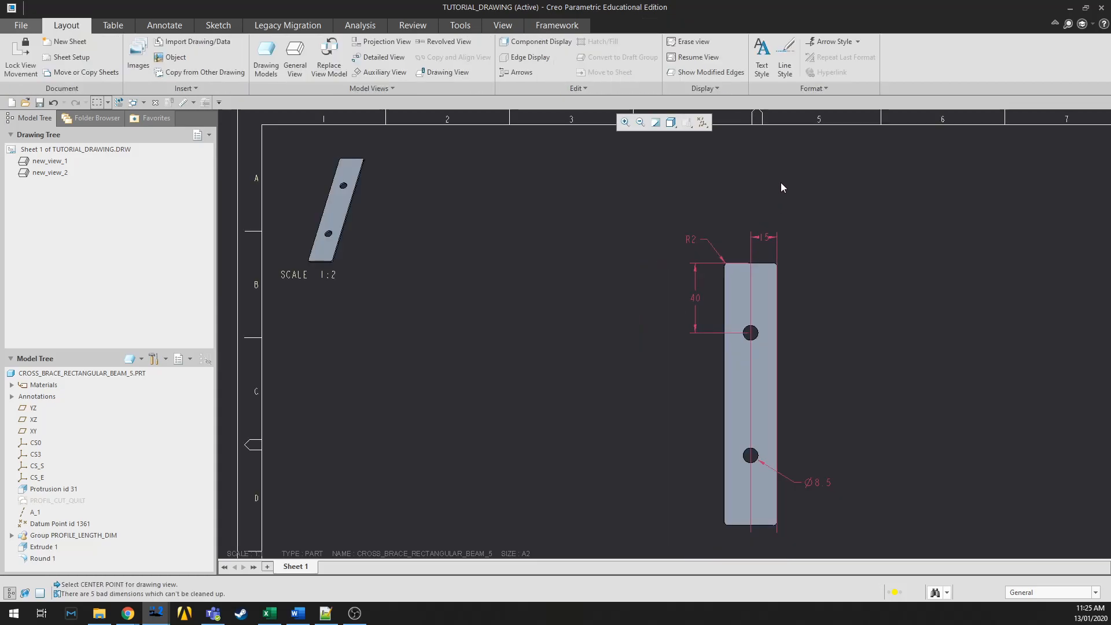
Dimension the vertical distance from the beam's top edge to the lower hole's centre, placed outside the 40 dimension
scroll(806, 354, "up", 2)
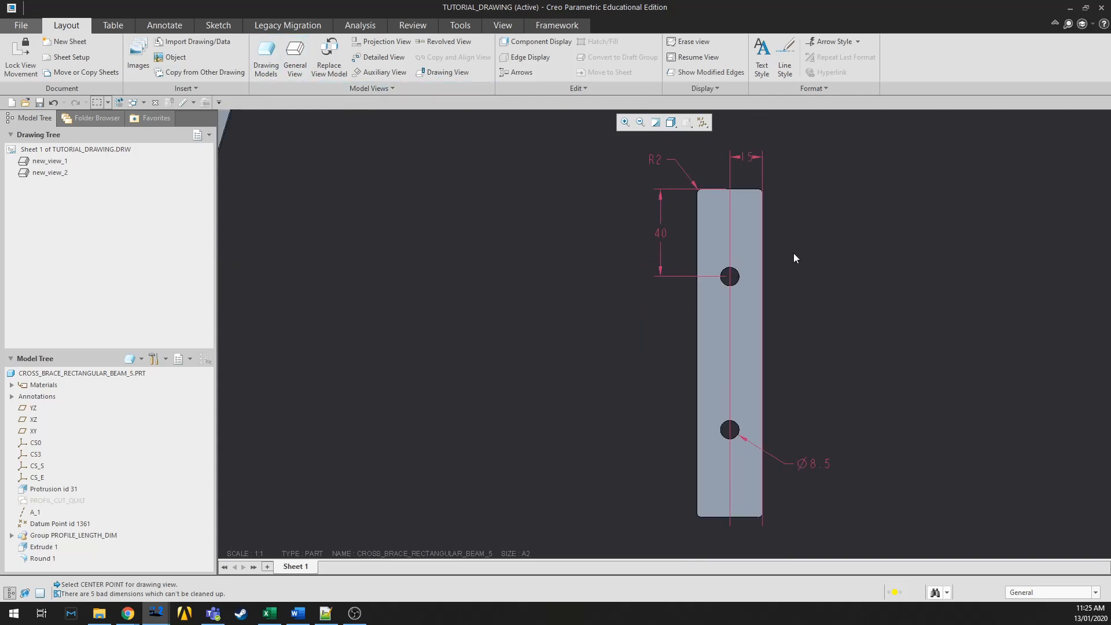
scroll(798, 264, "down", 2)
scroll(817, 299, "down", 3)
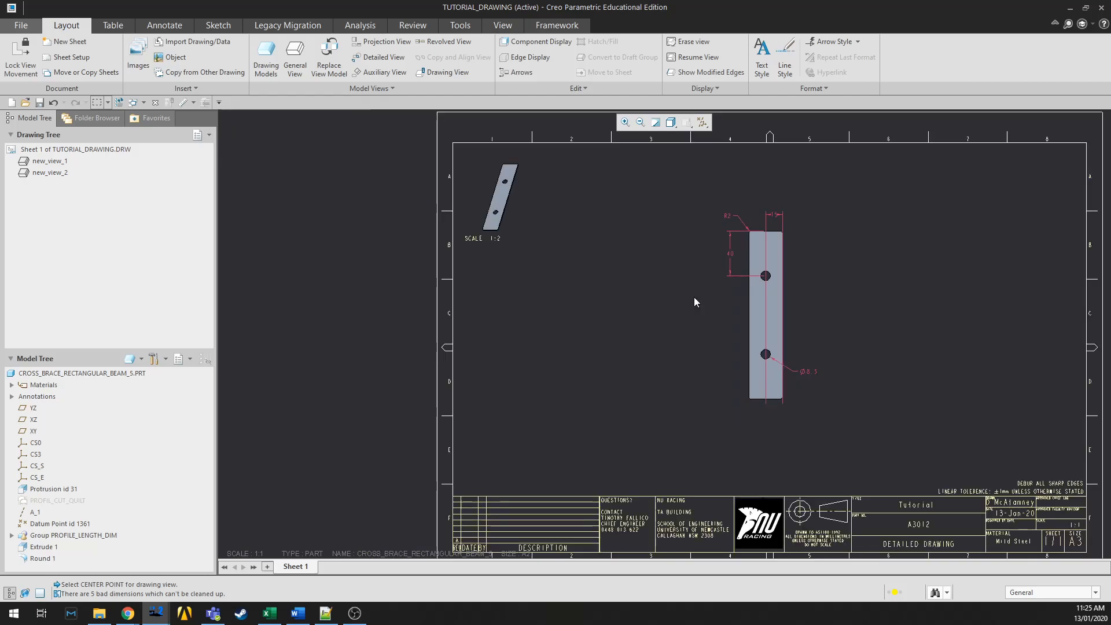
scroll(822, 286, "up", 4)
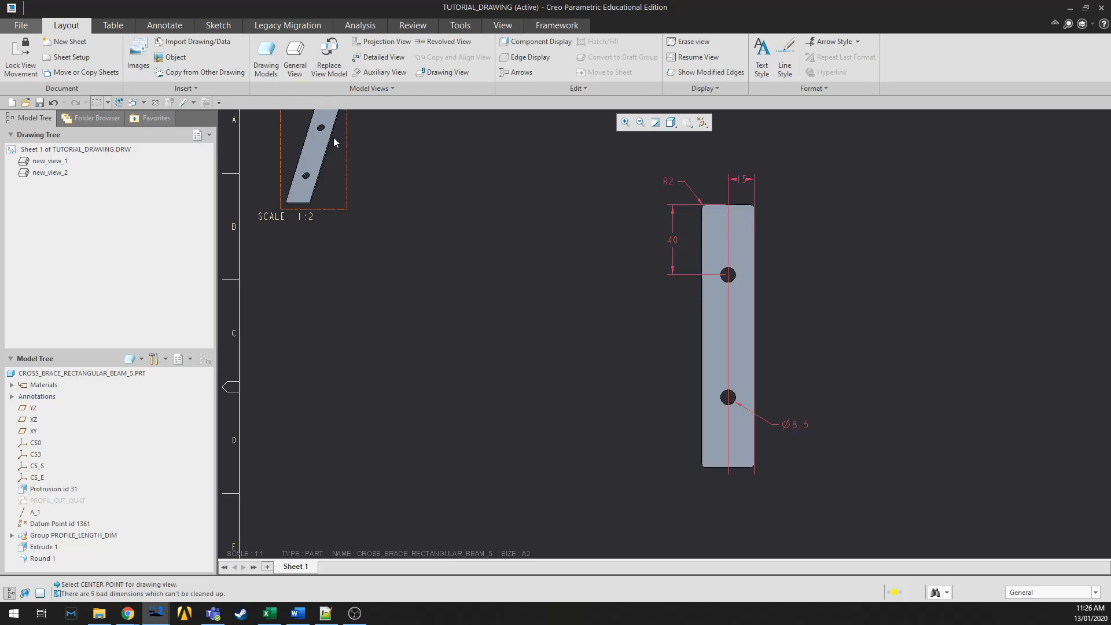
left_click(165, 25)
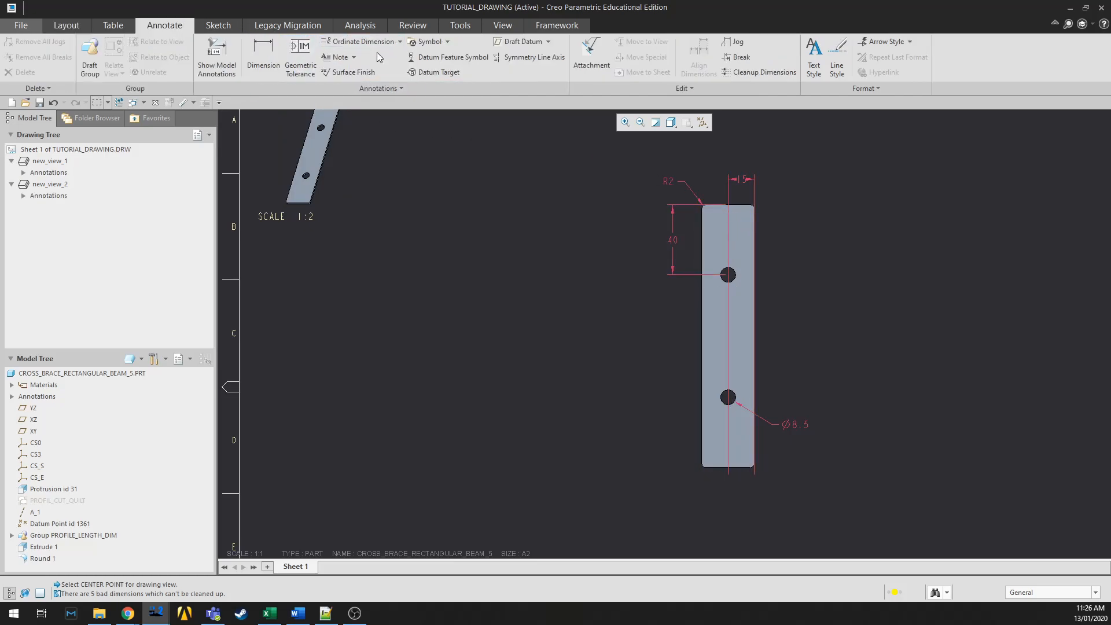
left_click(270, 60)
scroll(675, 377, "up", 3)
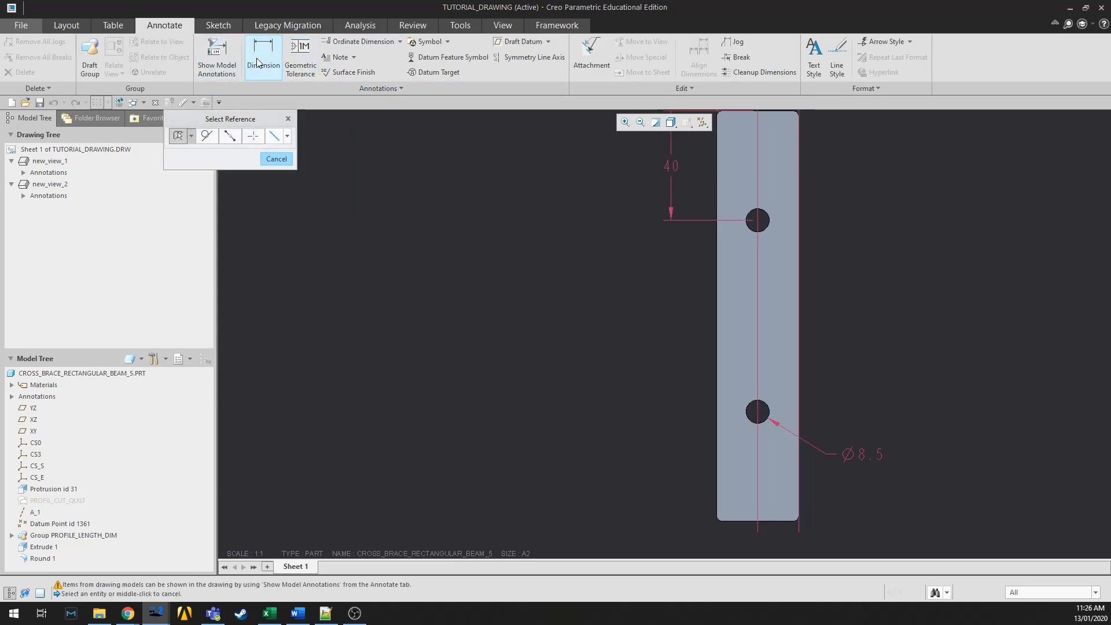
left_click(756, 405)
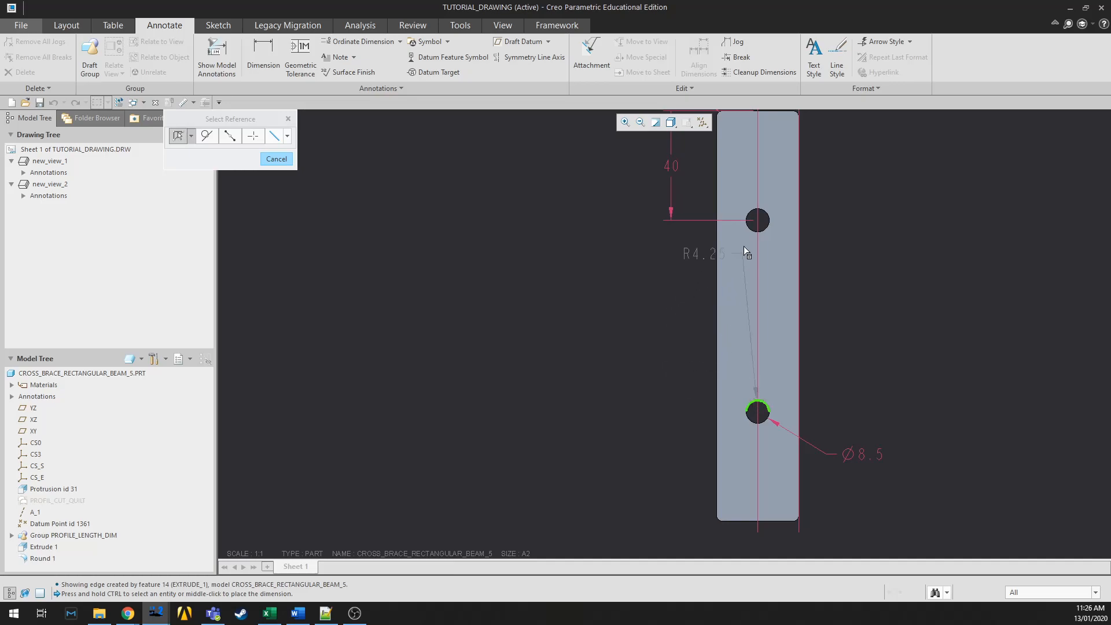
scroll(774, 394, "down", 3)
scroll(759, 248, "up", 2)
left_click(763, 249, "ctrl")
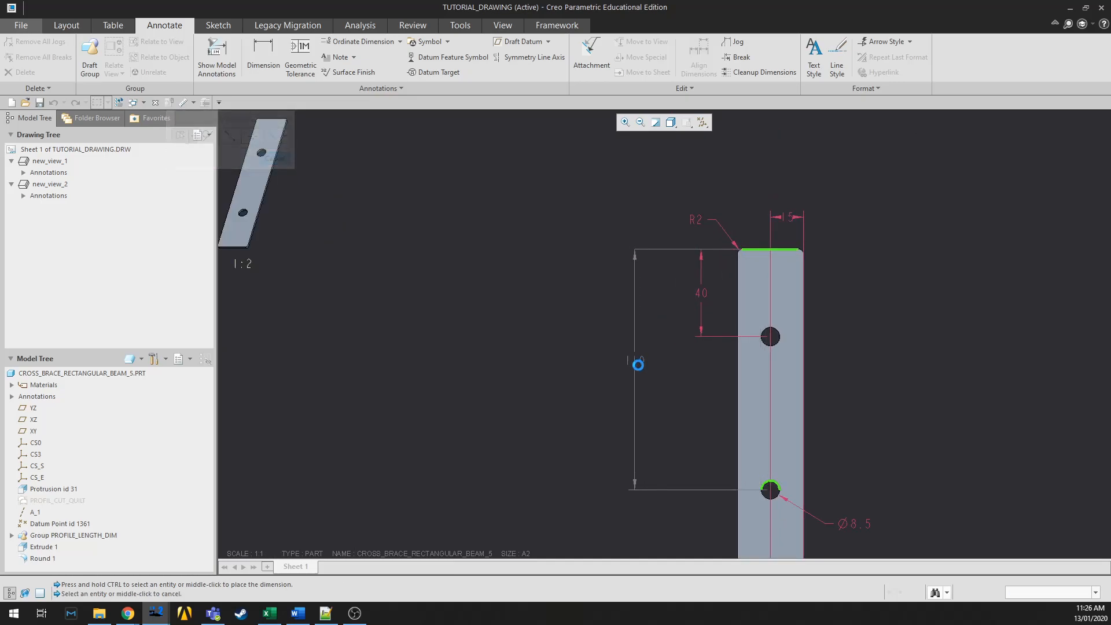
middle_click(636, 363)
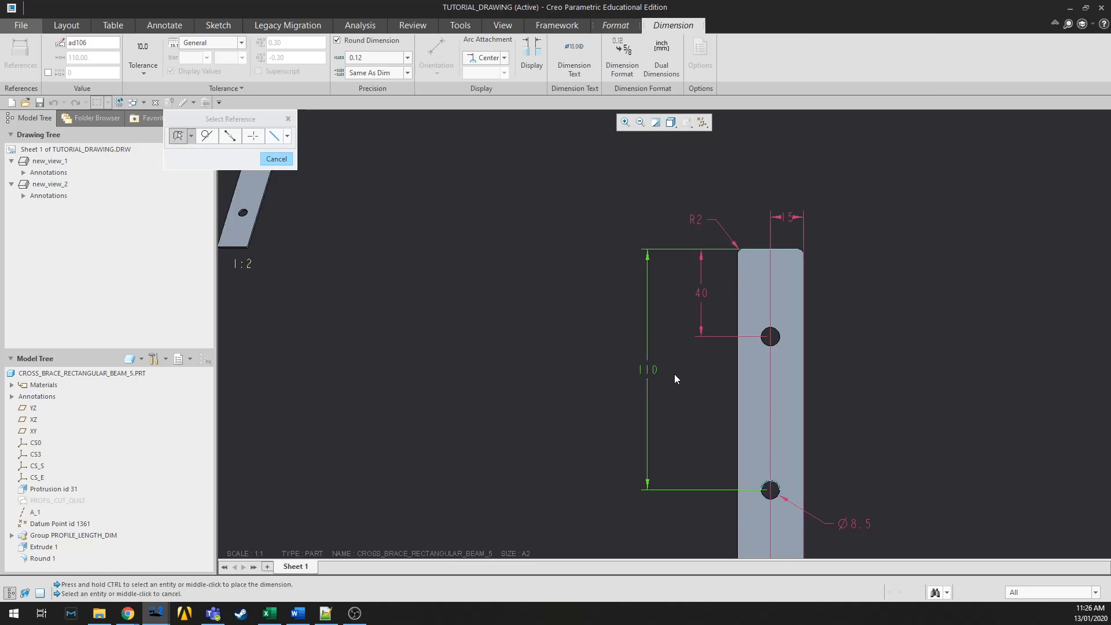
Check the upright beam view for dimensions that are still missing, and leave the Dimension command
scroll(674, 380, "up", 1)
scroll(714, 399, "down", 2)
scroll(635, 390, "up", 1)
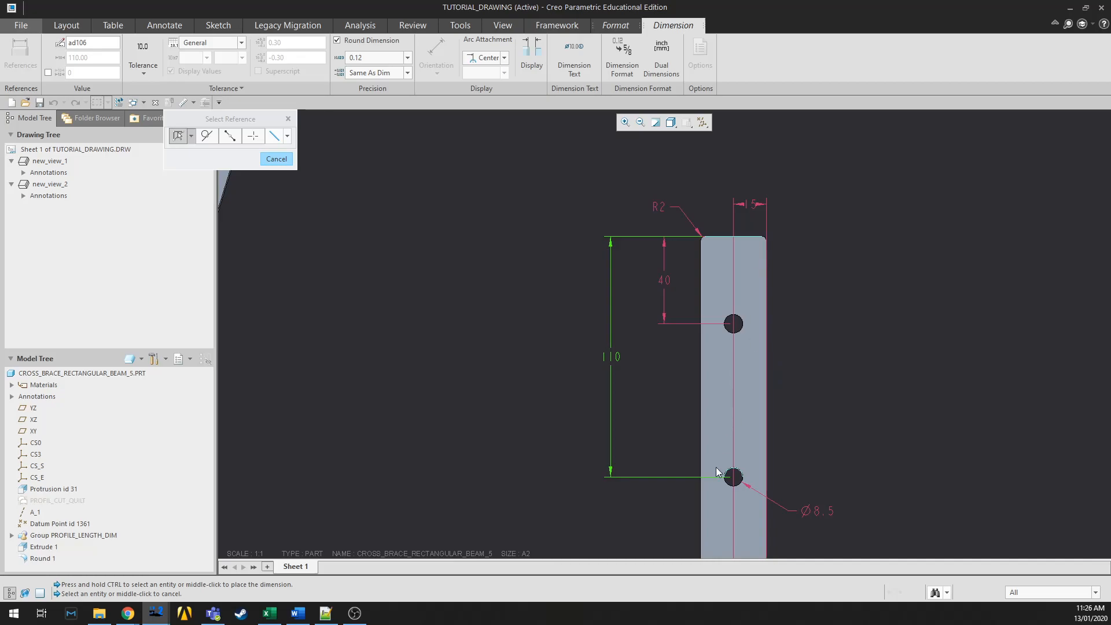
scroll(721, 413, "up", 2)
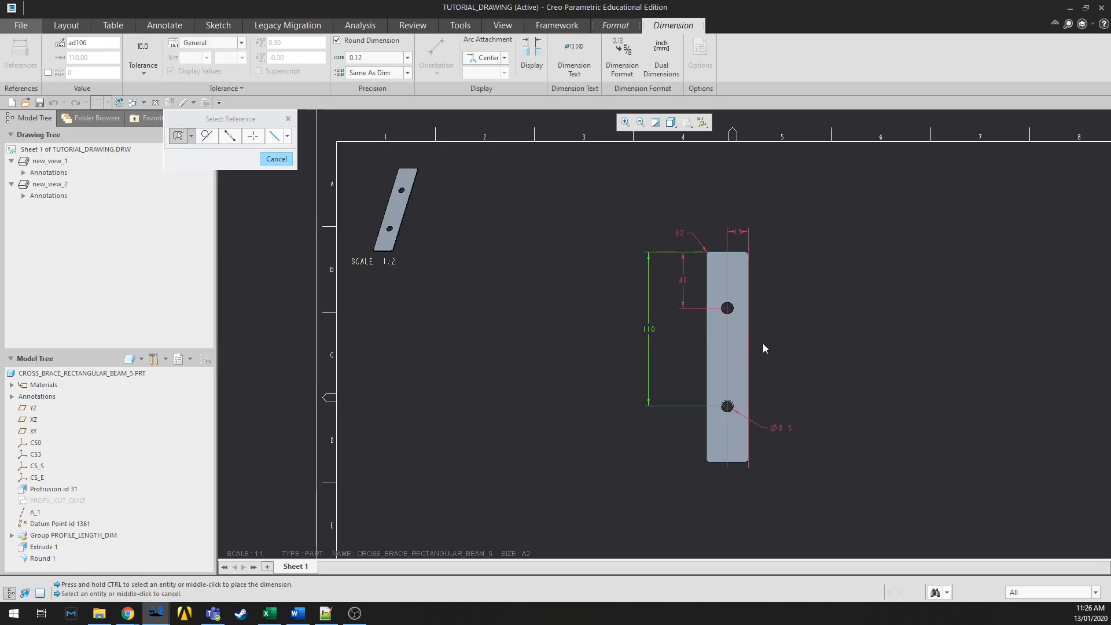
scroll(770, 307, "down", 1)
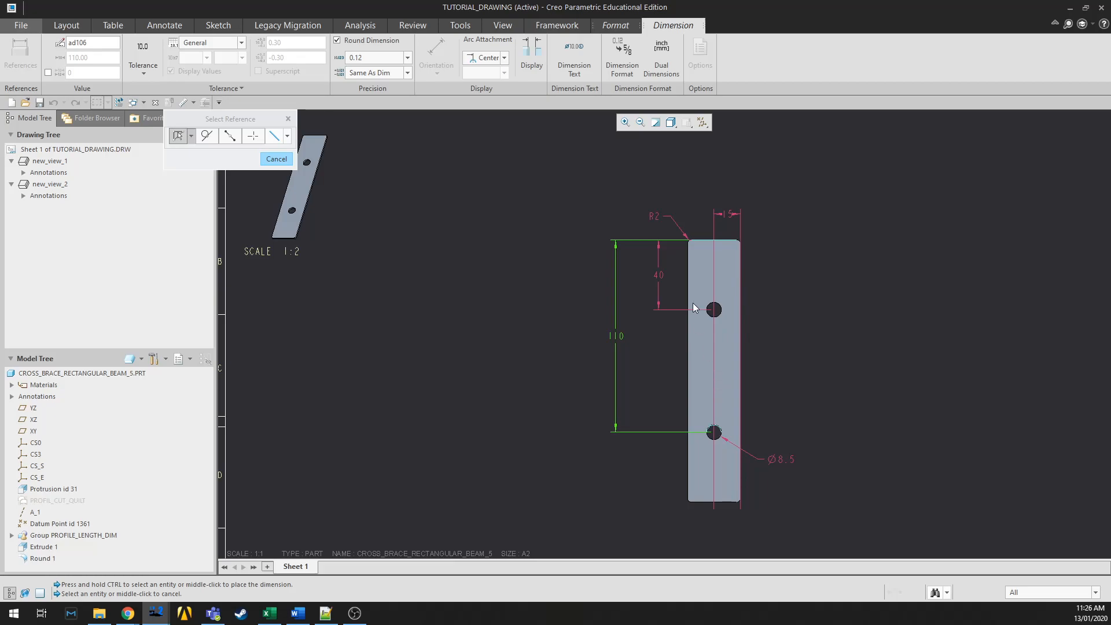
left_click(532, 298)
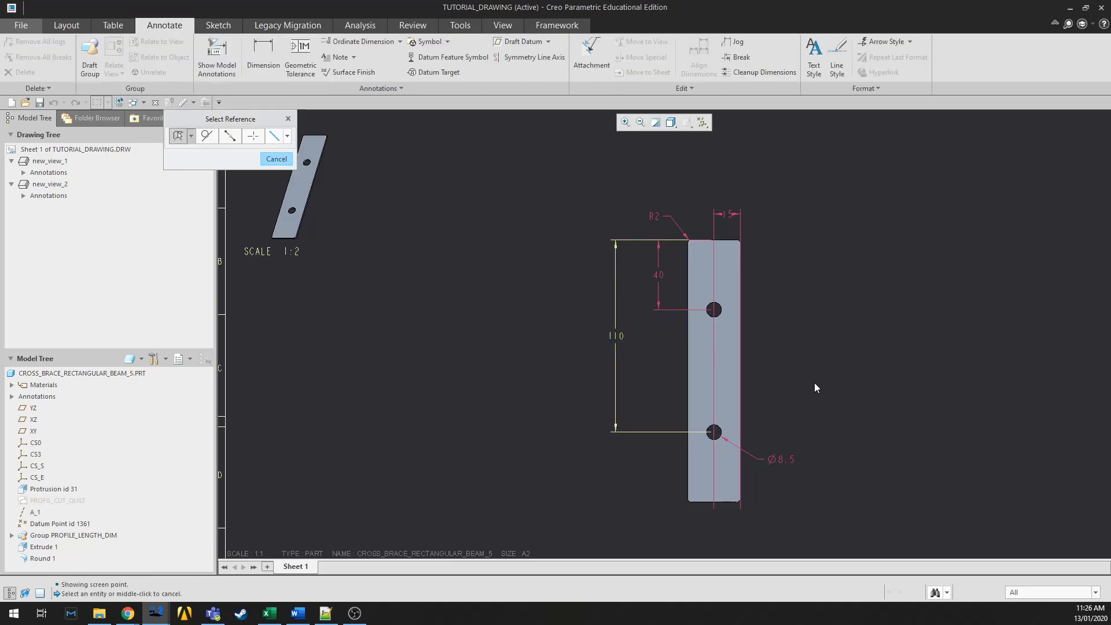
scroll(796, 374, "up", 1)
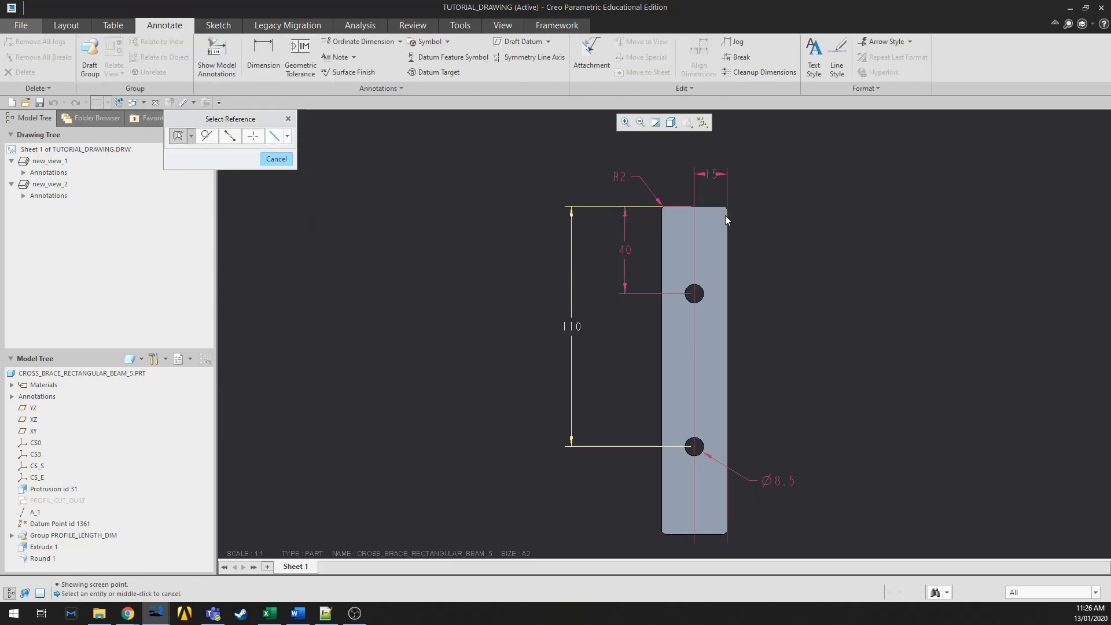
scroll(723, 220, "down", 1)
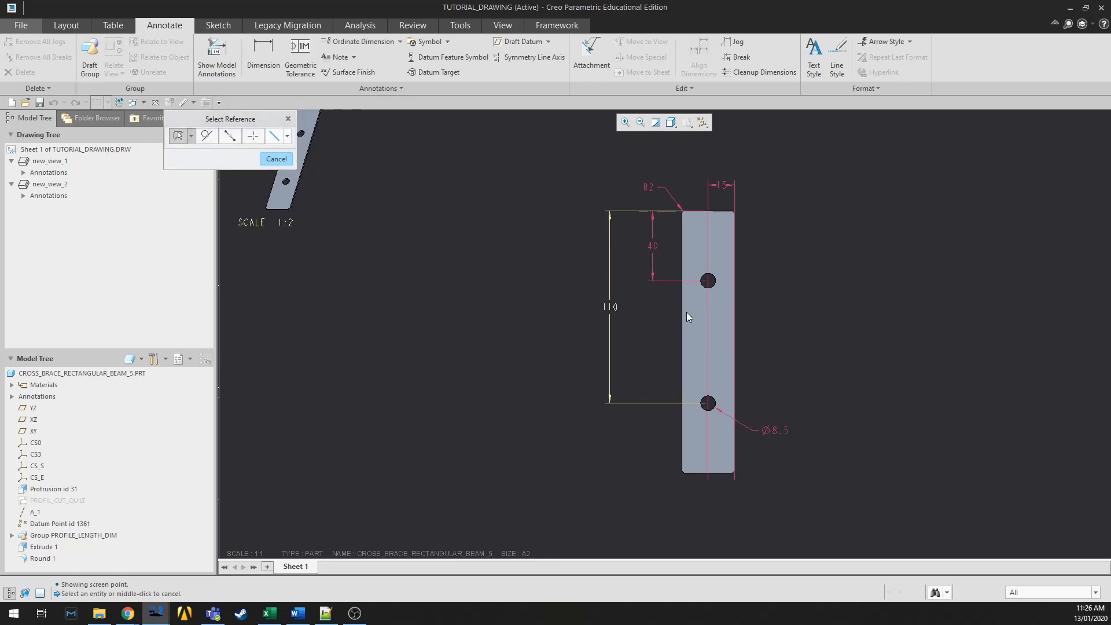
scroll(668, 352, "down", 1)
scroll(703, 356, "up", 1)
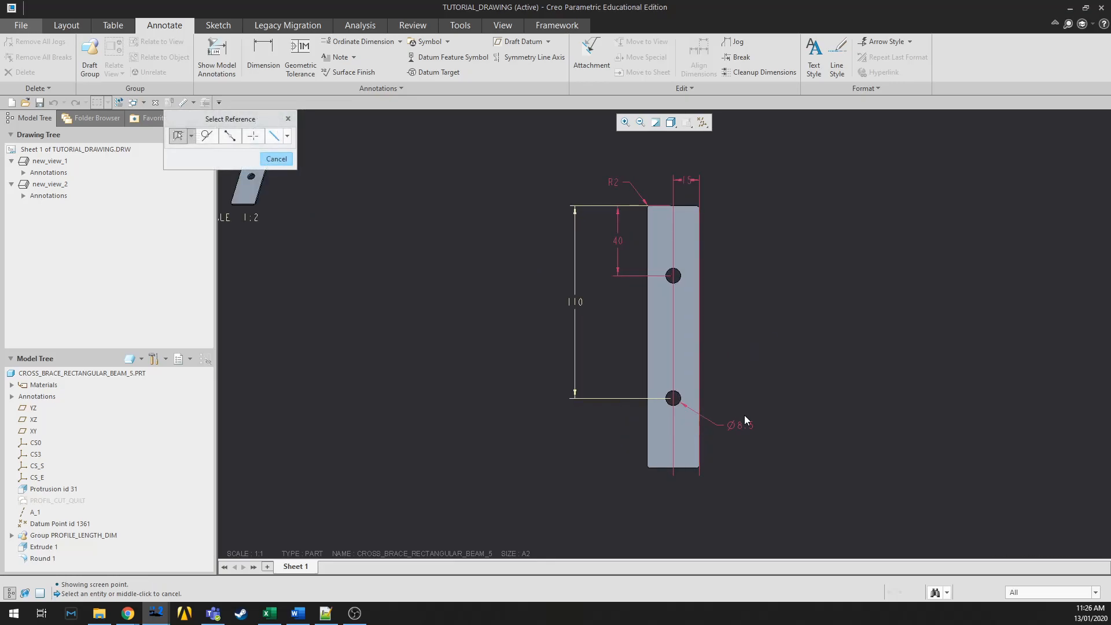
middle_click(750, 428)
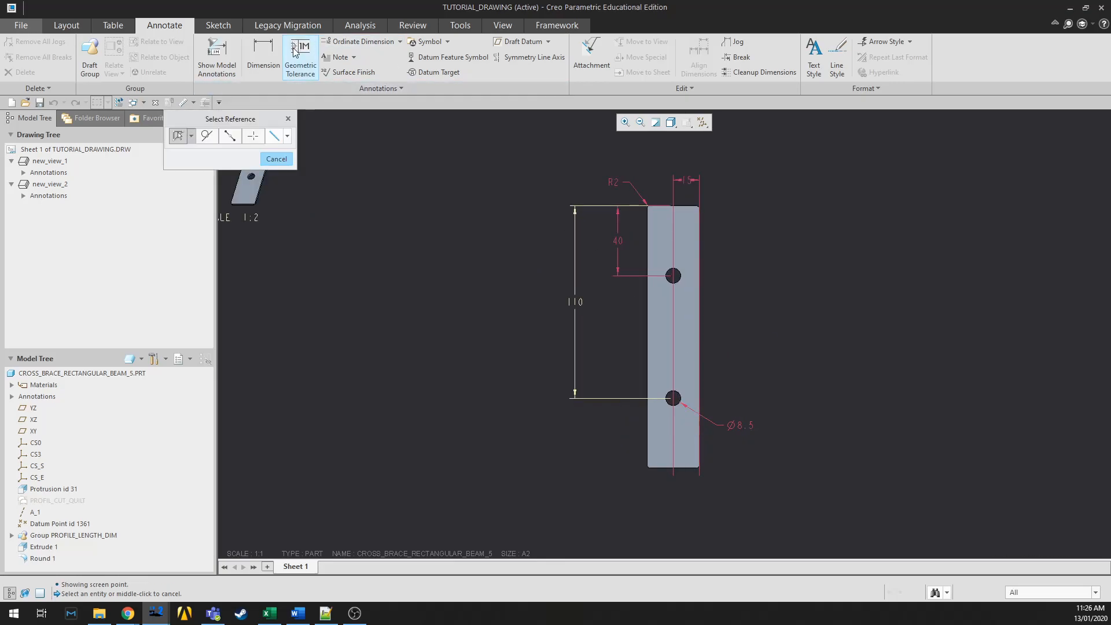
left_click(288, 119)
Add an unattached note reading "PLATE IS TO BE OF 30x2mm STEEL PLATE" in the free area above the title block's tolerance notes
left_click(341, 57)
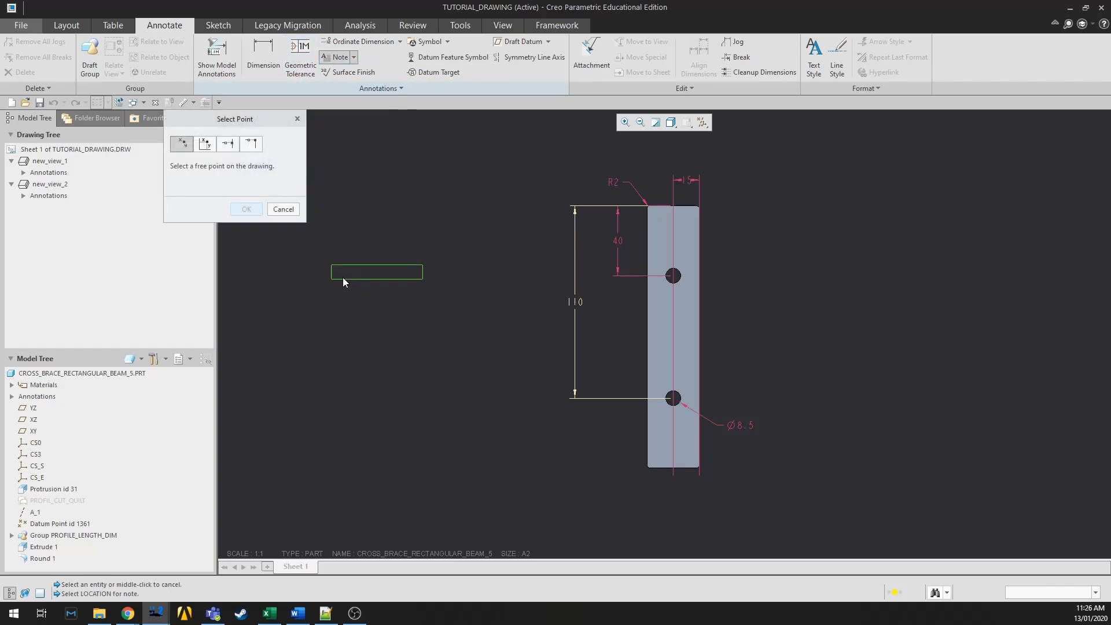
scroll(399, 235, "down", 2)
scroll(500, 299, "up", 1)
scroll(500, 299, "up", 2)
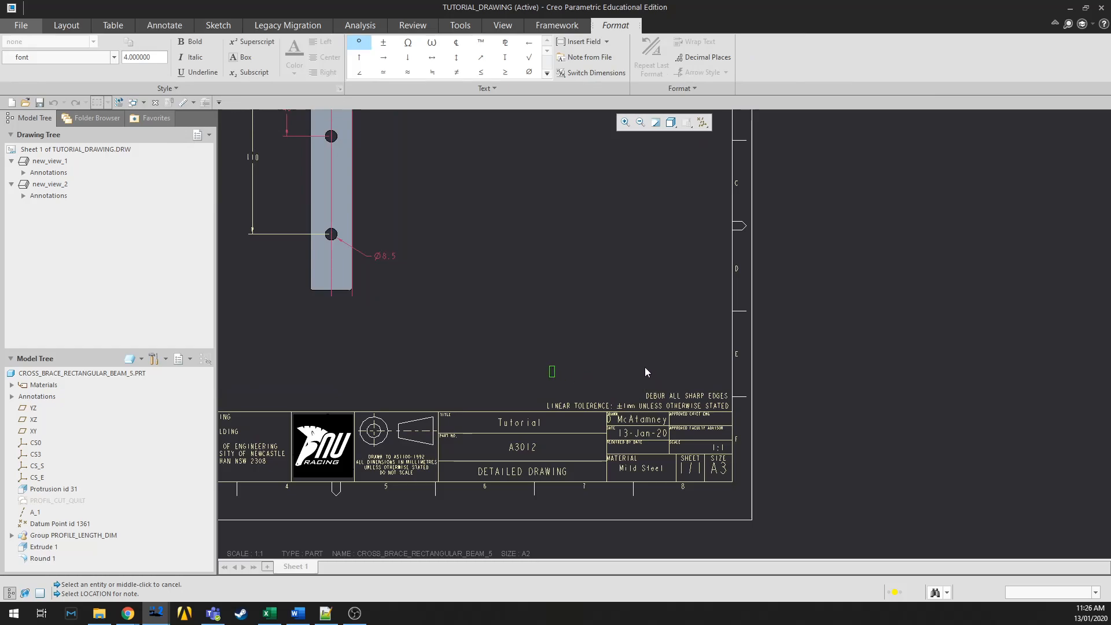
type("PLATE")
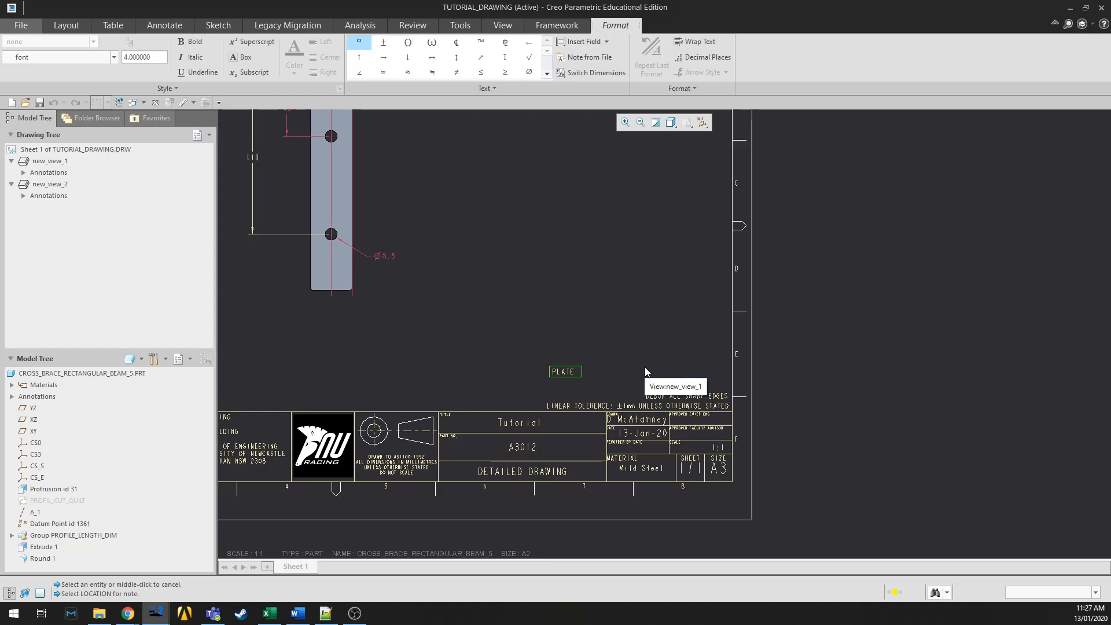
type("IS TO BE OF")
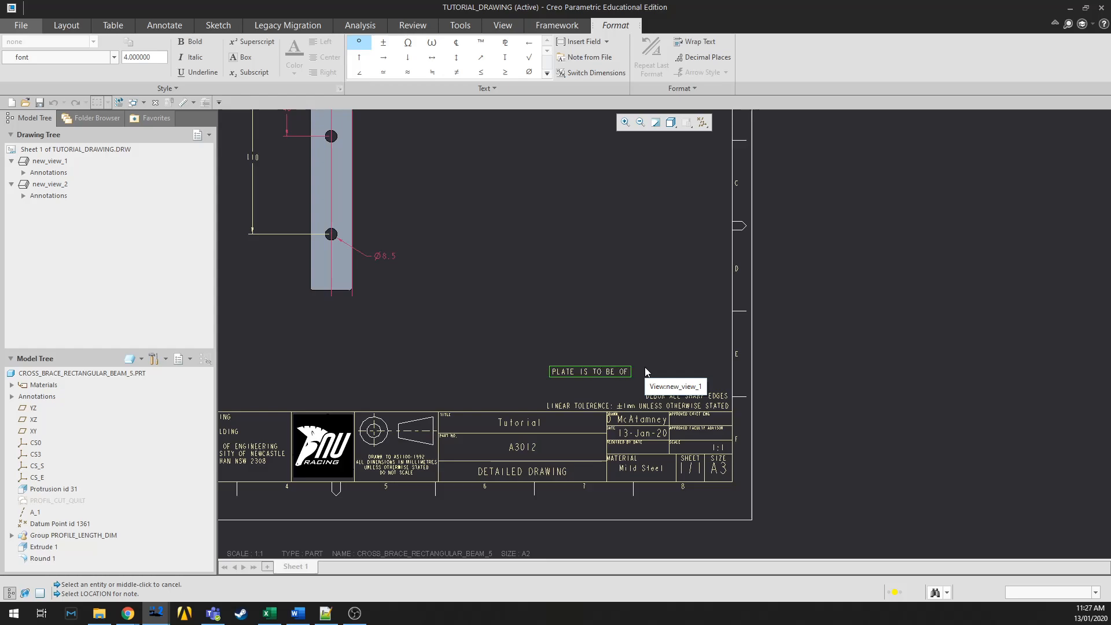
type(" 30x2M")
type("EEL PLAT")
key("Return")
key("BackSpace")
left_click(630, 342)
left_click(770, 385)
Move the plate note directly above the "DEBUR ALL SHARP EDGES" line, lined up with the right end of the existing notes
scroll(714, 377, "down", 3)
left_click(638, 369)
left_click_drag(639, 364, 665, 392)
left_click(776, 385)
Review the whole sheet, checking the notes, title block and beam view for anything missing
scroll(776, 384, "up", 3)
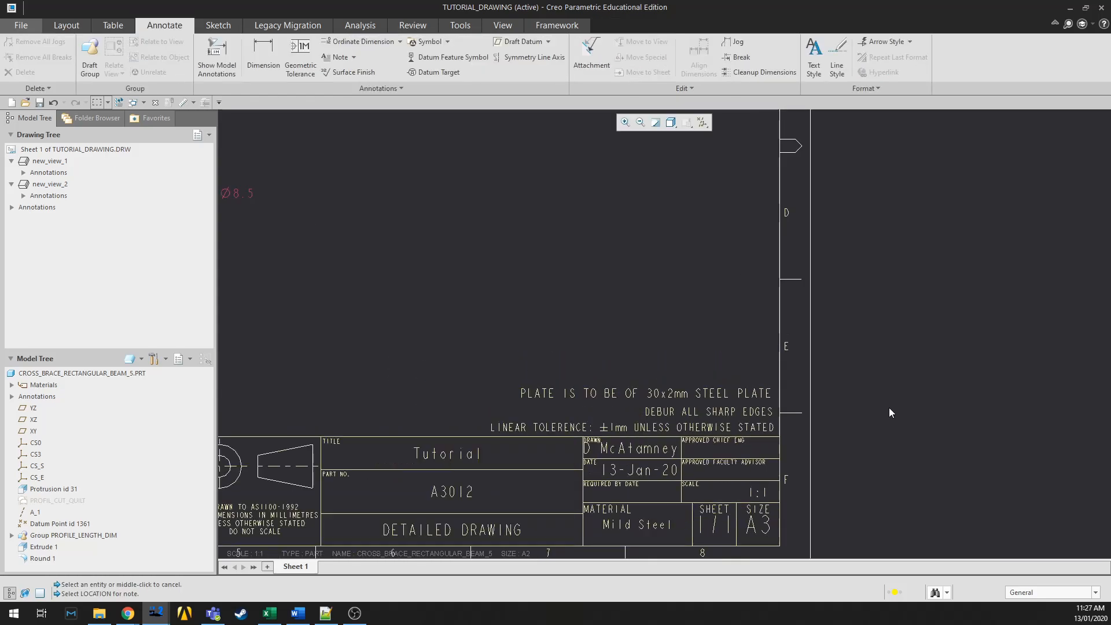
scroll(832, 359, "up", 3)
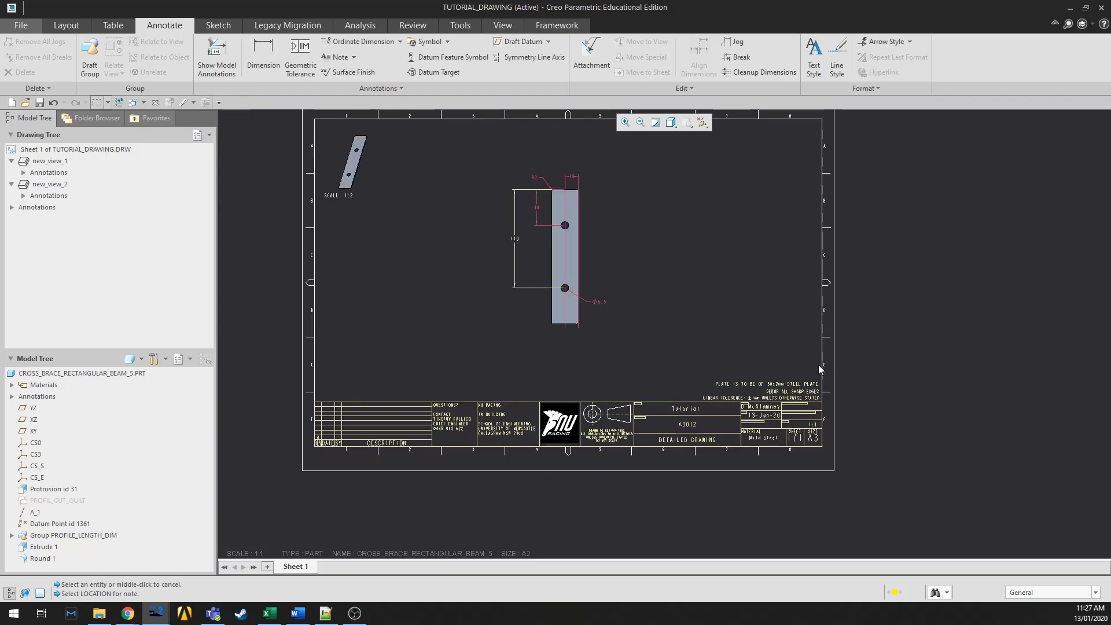
scroll(723, 443, "up", 2)
scroll(582, 382, "down", 2)
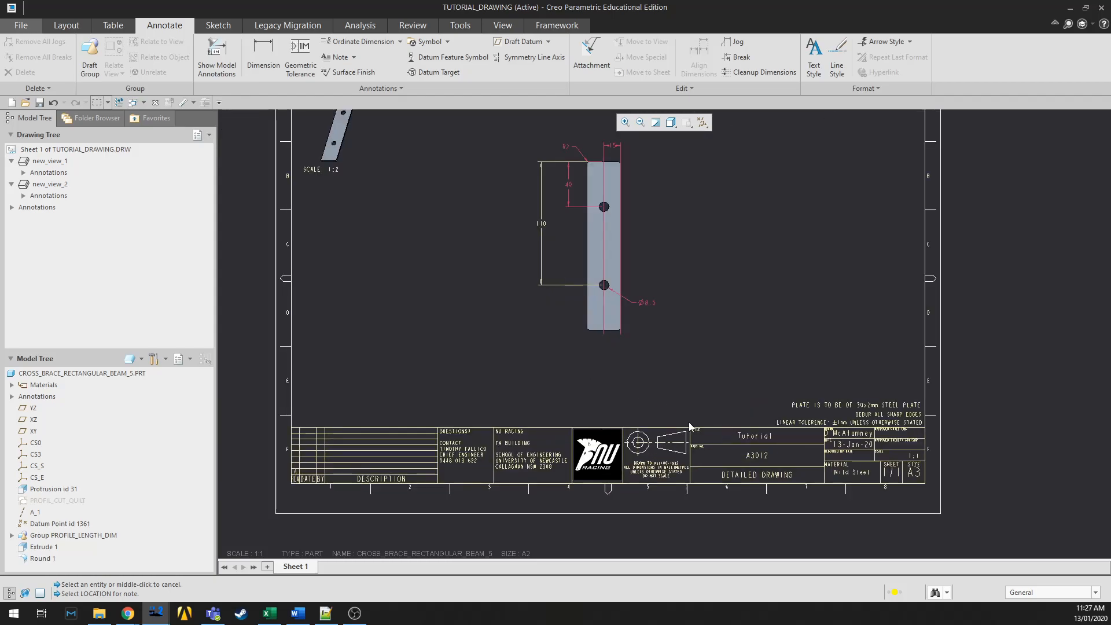
scroll(693, 425, "up", 2)
scroll(579, 266, "down", 2)
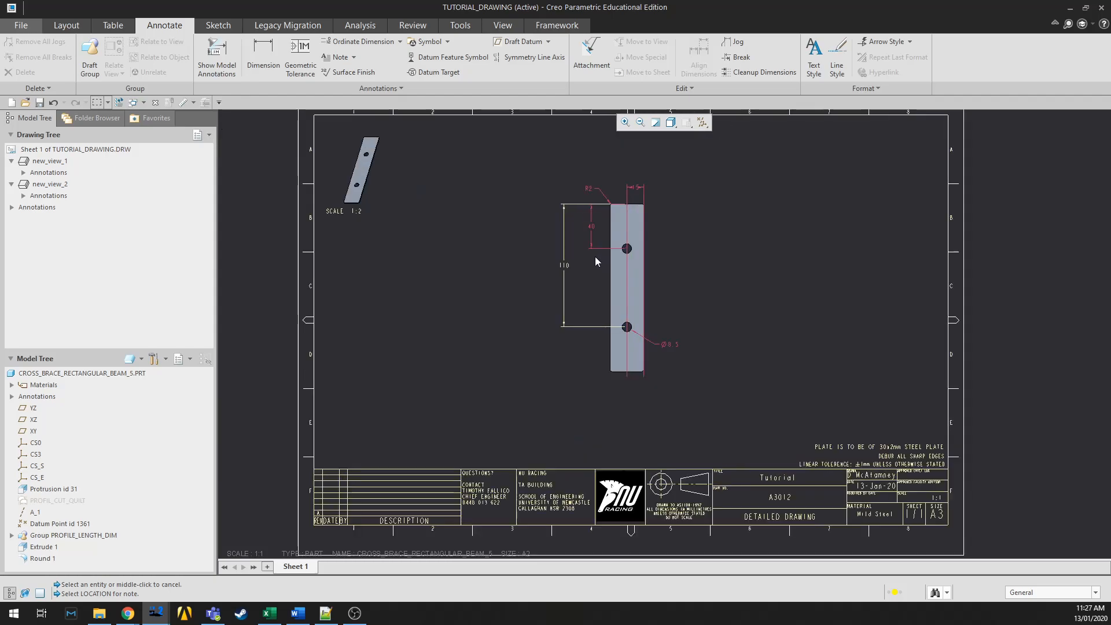
left_click(637, 279)
left_click(838, 344)
scroll(832, 412, "down", 1)
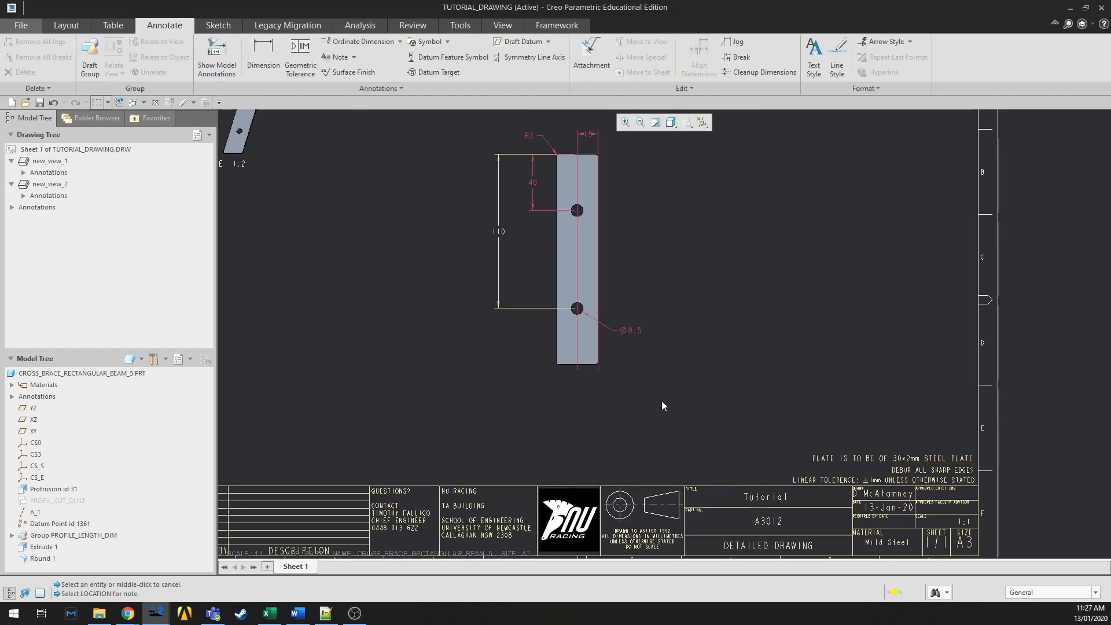
scroll(637, 281, "up", 3)
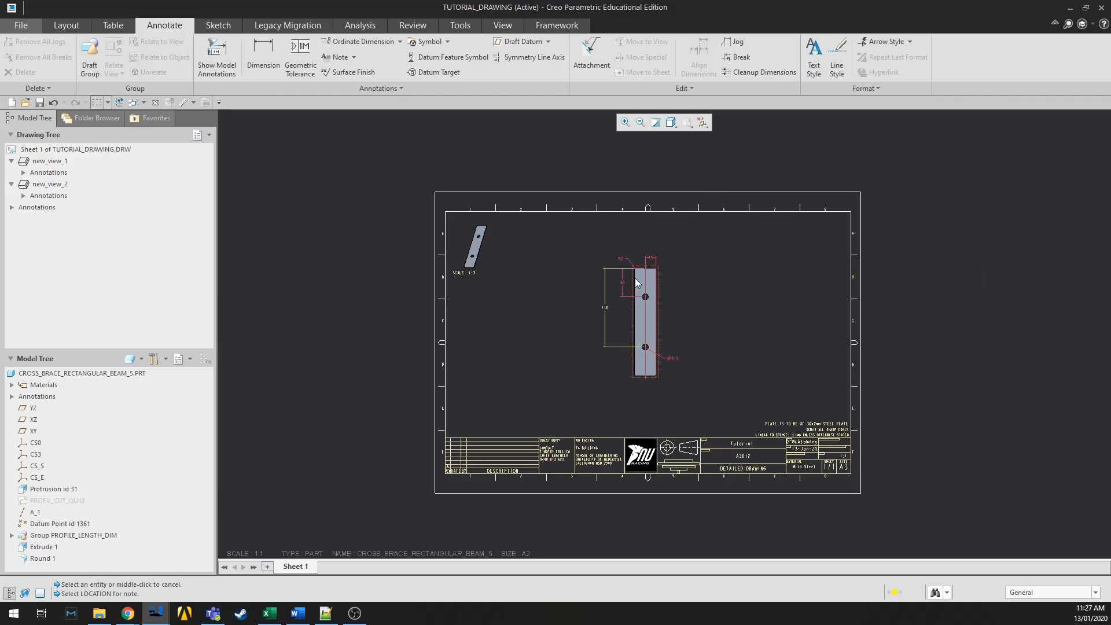
Create a projection view of the upright beam view and place it to the right of the beam as a side view
scroll(670, 282, "down", 3)
left_click(665, 338)
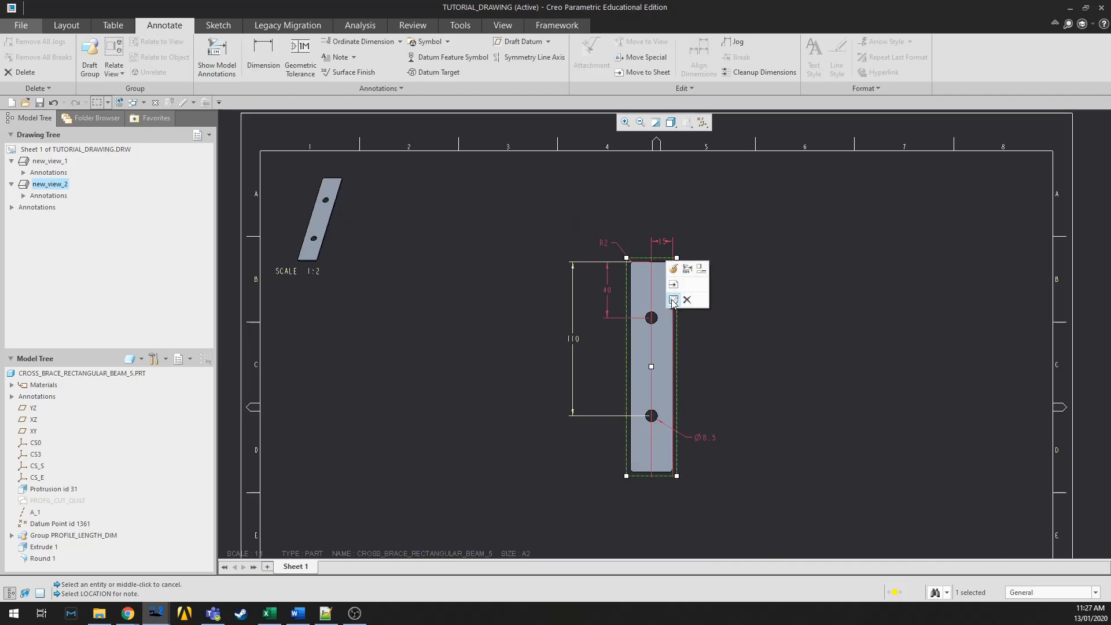
left_click(823, 361)
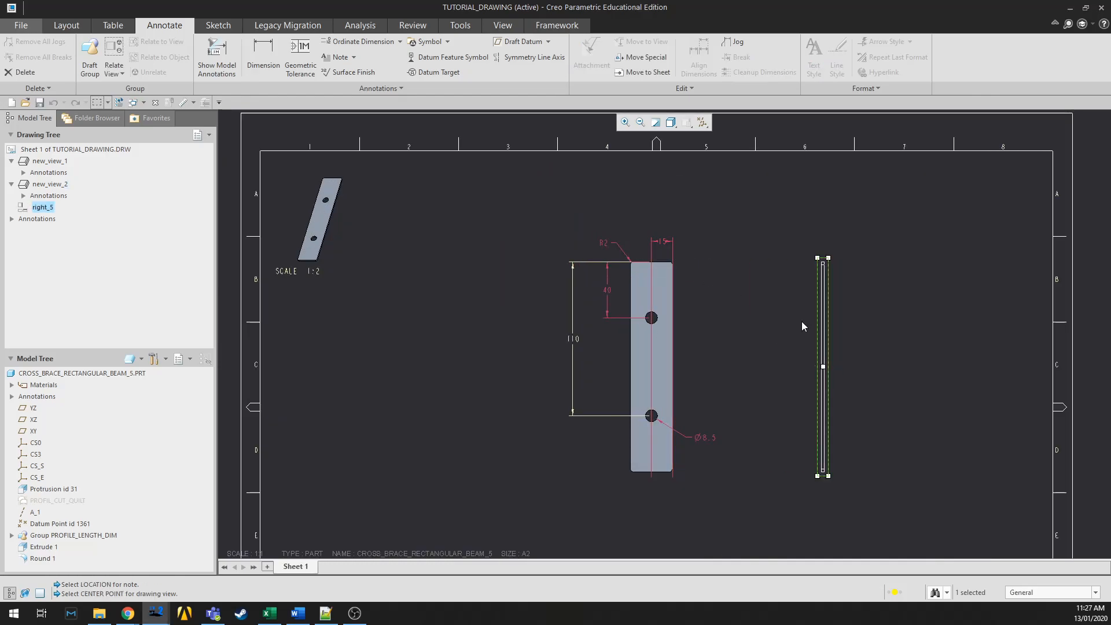
Set the projected side view's display style to shaded and apply the change
double_click(824, 317)
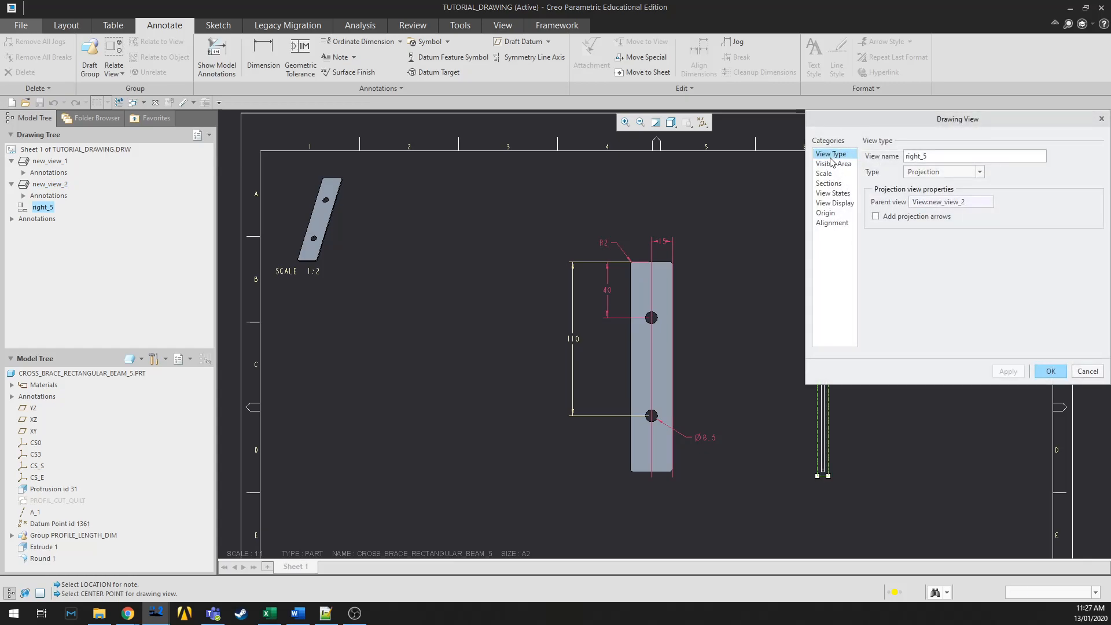
left_click(833, 164)
left_click(838, 204)
left_click(923, 168)
left_click(931, 185)
left_click(1009, 368)
left_click(1051, 372)
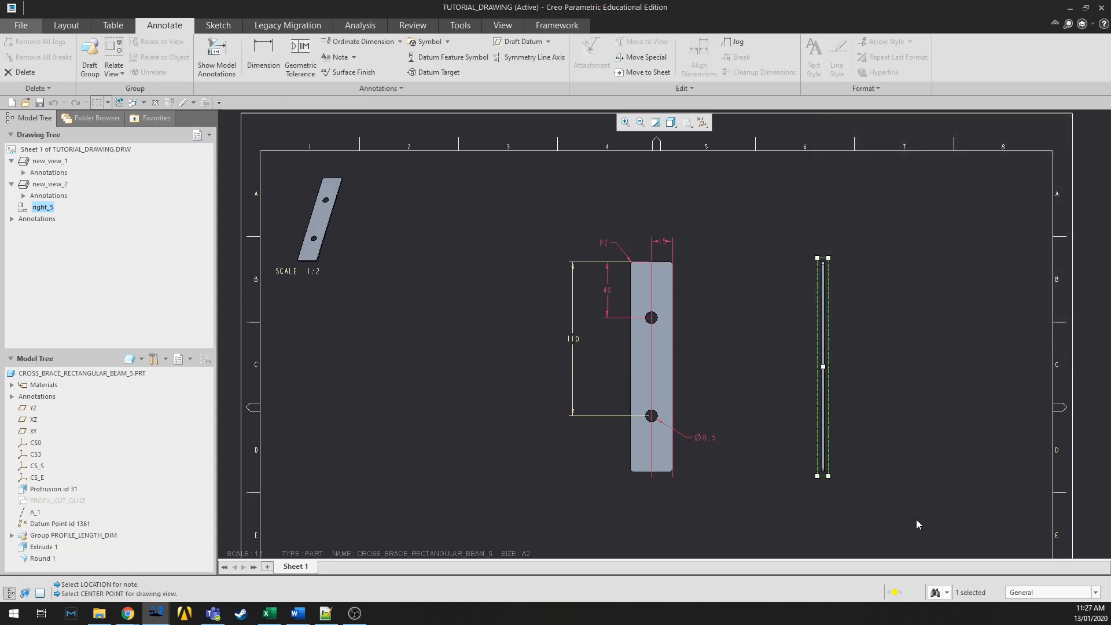
left_click(919, 516)
Dimension the plate's thickness in the side view, placing the dimension below the view, and finish dimensioning
scroll(901, 425, "up", 2)
scroll(880, 439, "down", 3)
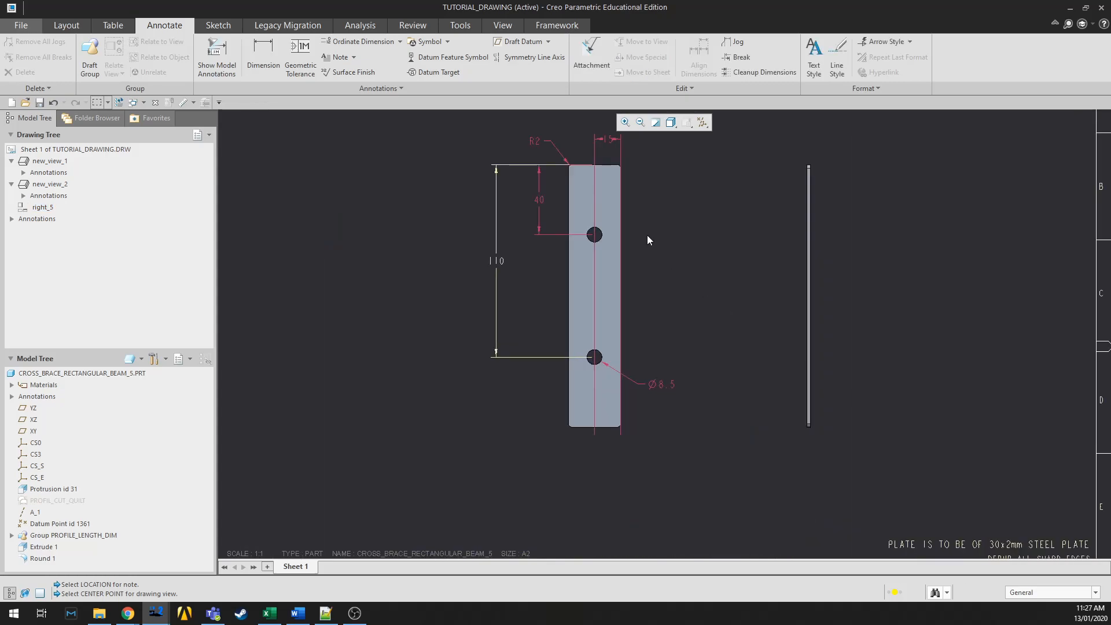
left_click(264, 52)
scroll(787, 426, "down", 4)
left_click(838, 398)
left_click(846, 398, "ctrl")
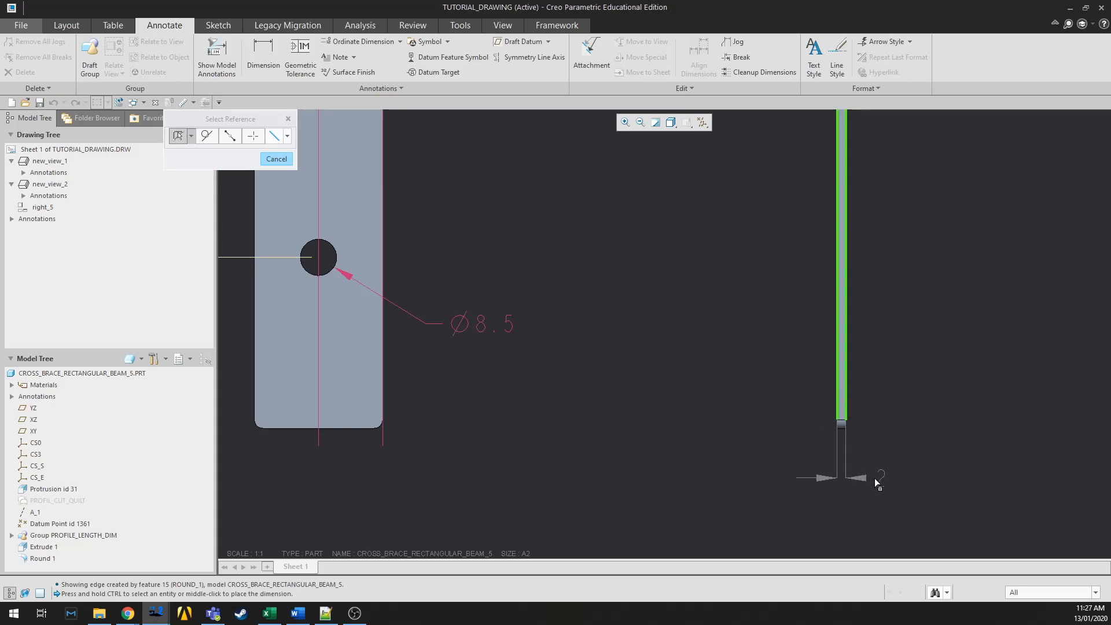
middle_click(877, 478)
scroll(655, 442, "up", 4)
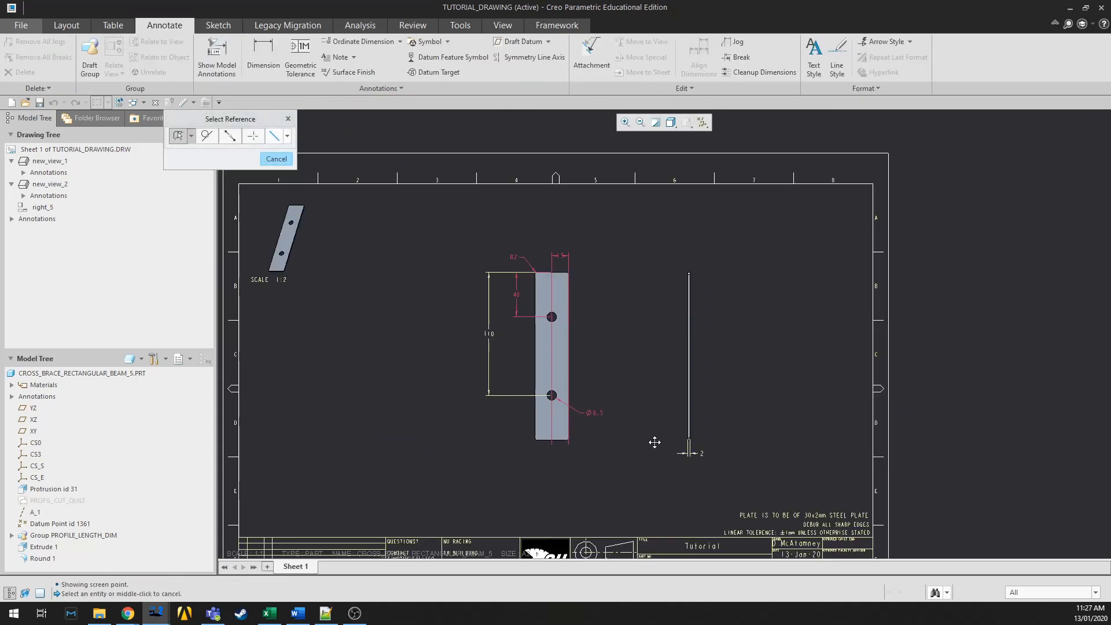
scroll(625, 429, "down", 5)
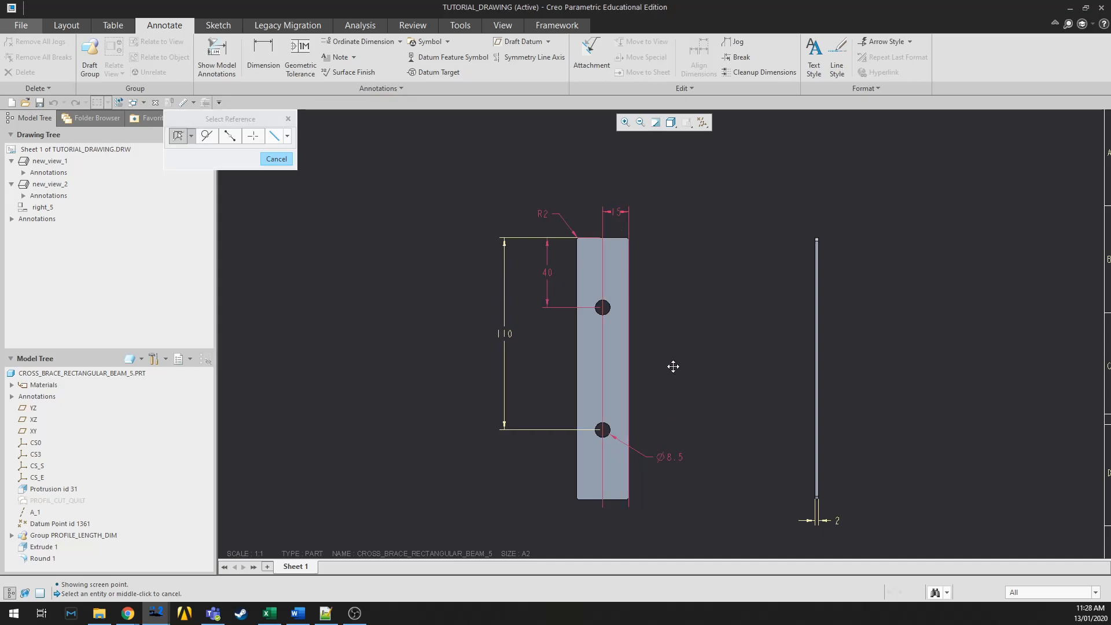
scroll(666, 413, "up", 1)
scroll(663, 393, "down", 2)
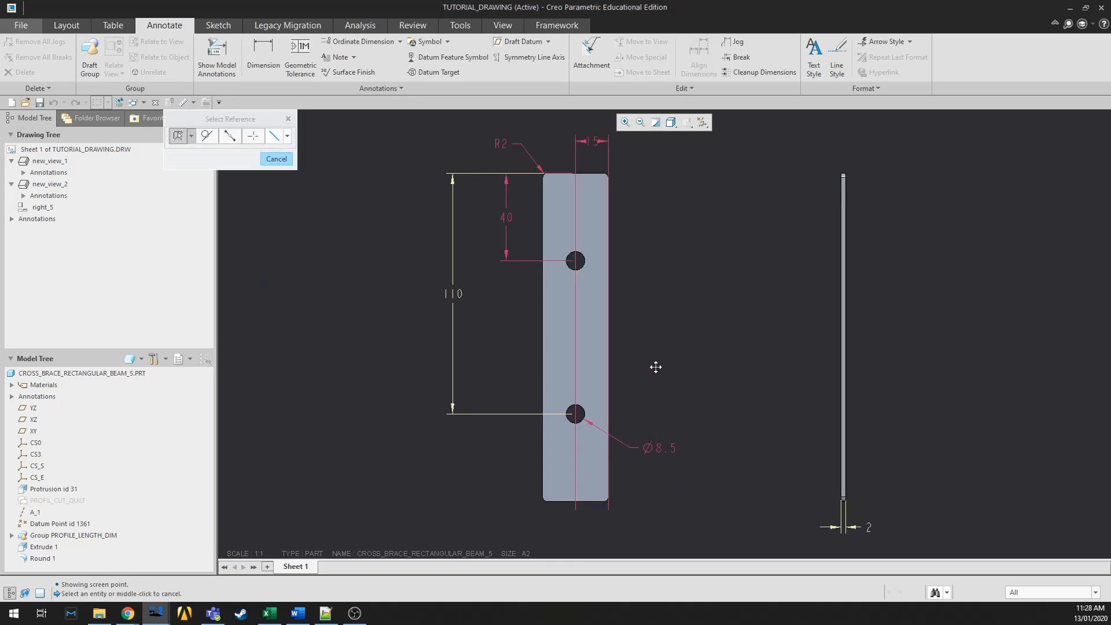
middle_click(656, 367)
Examine the whole sheet, including the notes, title block and dimensioned views, for missing information
scroll(710, 217, "up", 2)
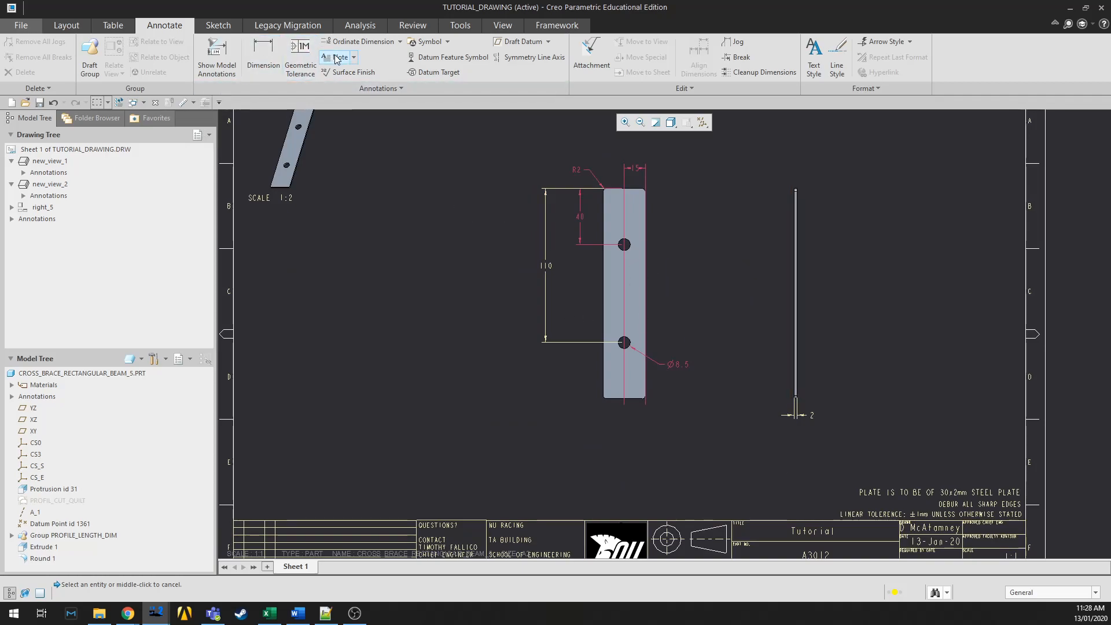
scroll(760, 355, "up", 2)
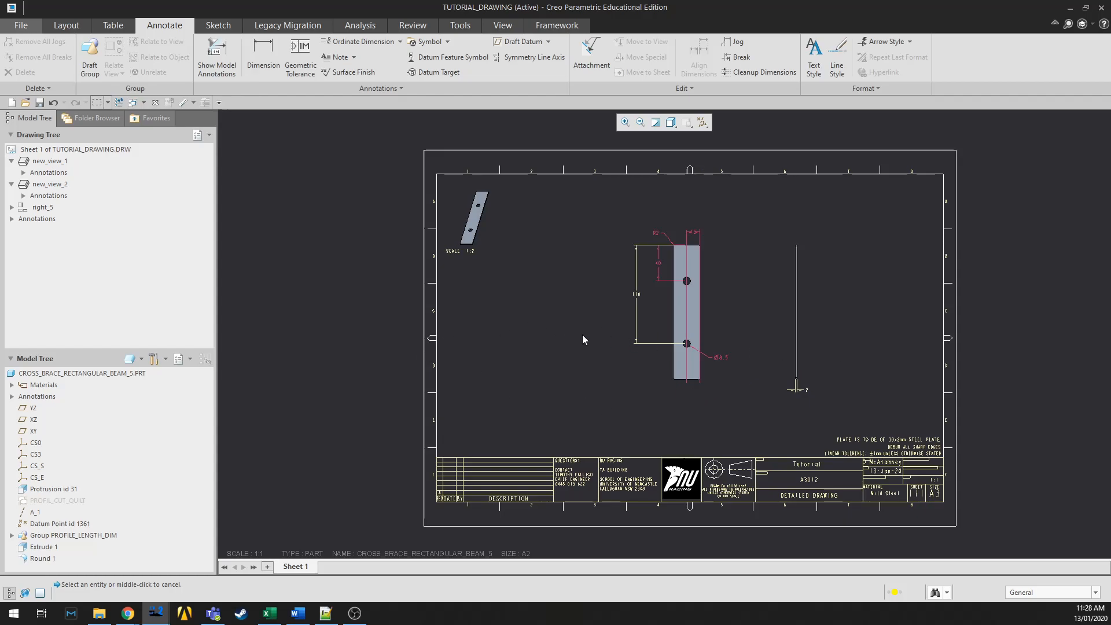
scroll(923, 455, "down", 2)
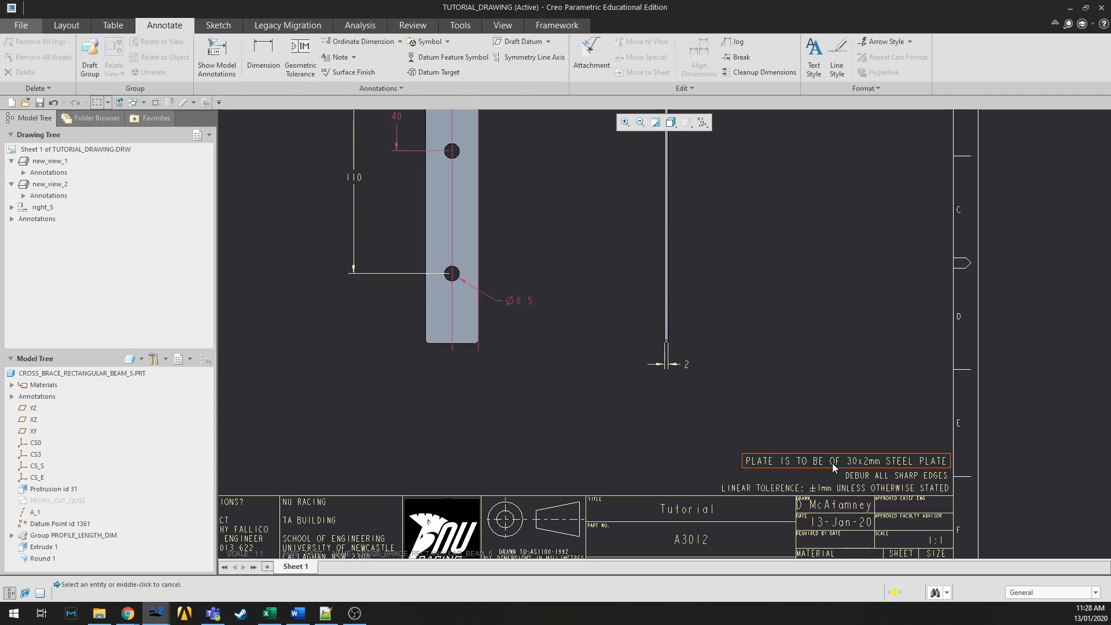
scroll(715, 471, "up", 2)
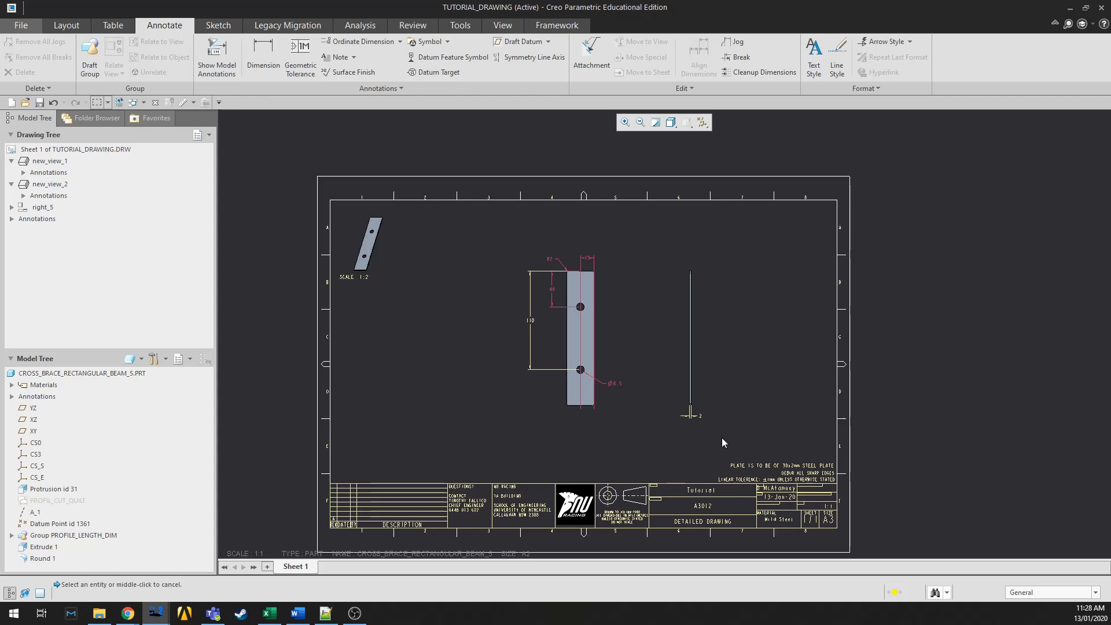
scroll(887, 444, "up", 2)
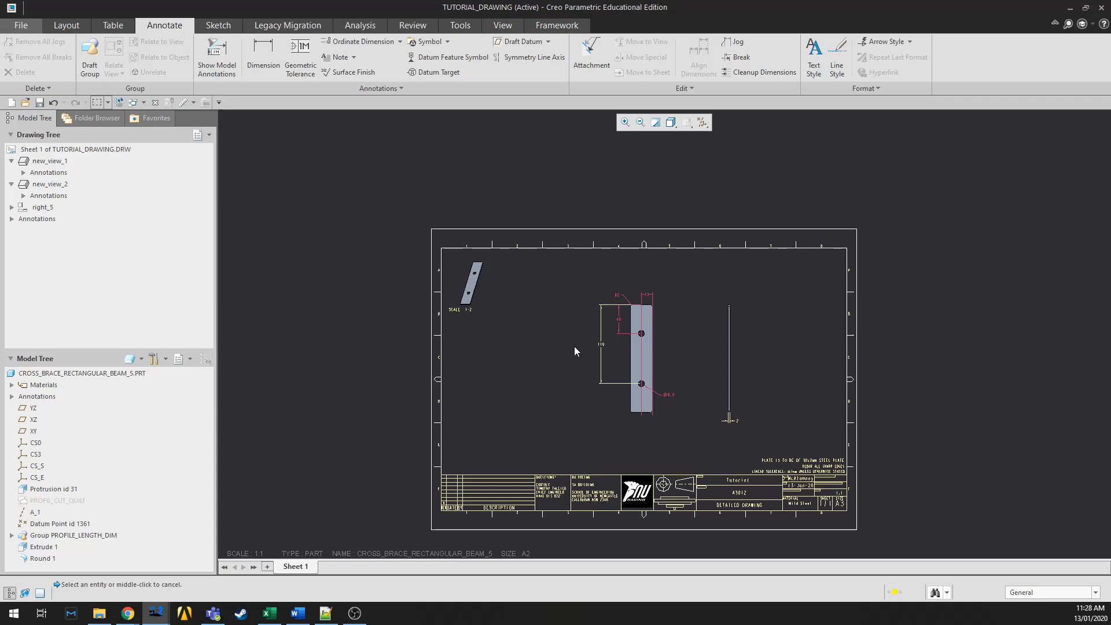
scroll(542, 387, "down", 2)
scroll(538, 402, "up", 1)
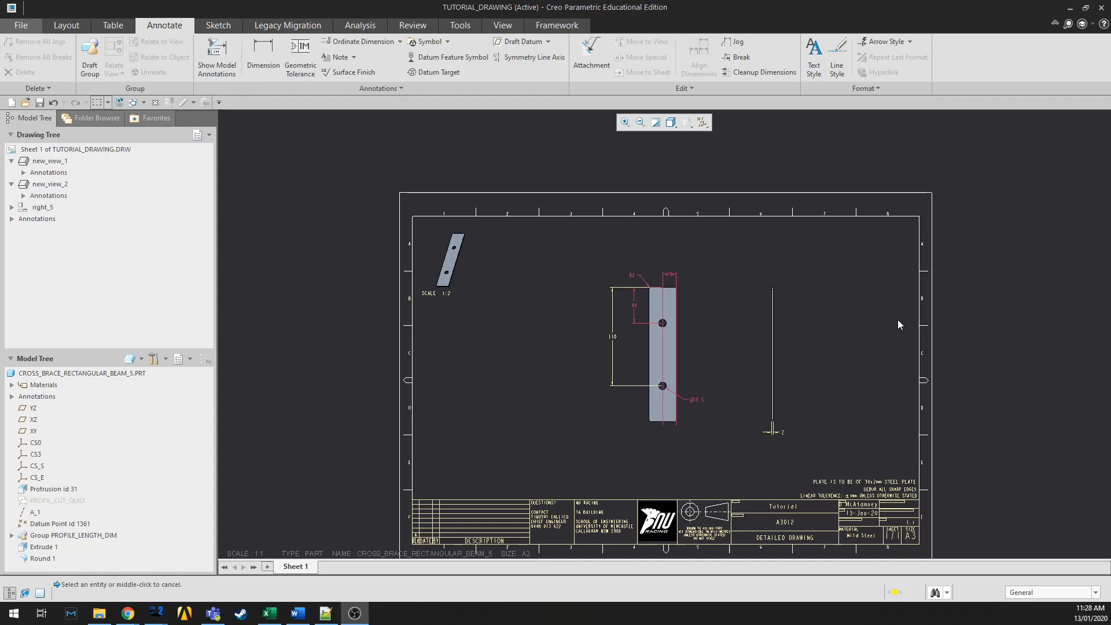
left_click(960, 343)
scroll(835, 239, "up", 2)
scroll(839, 301, "down", 2)
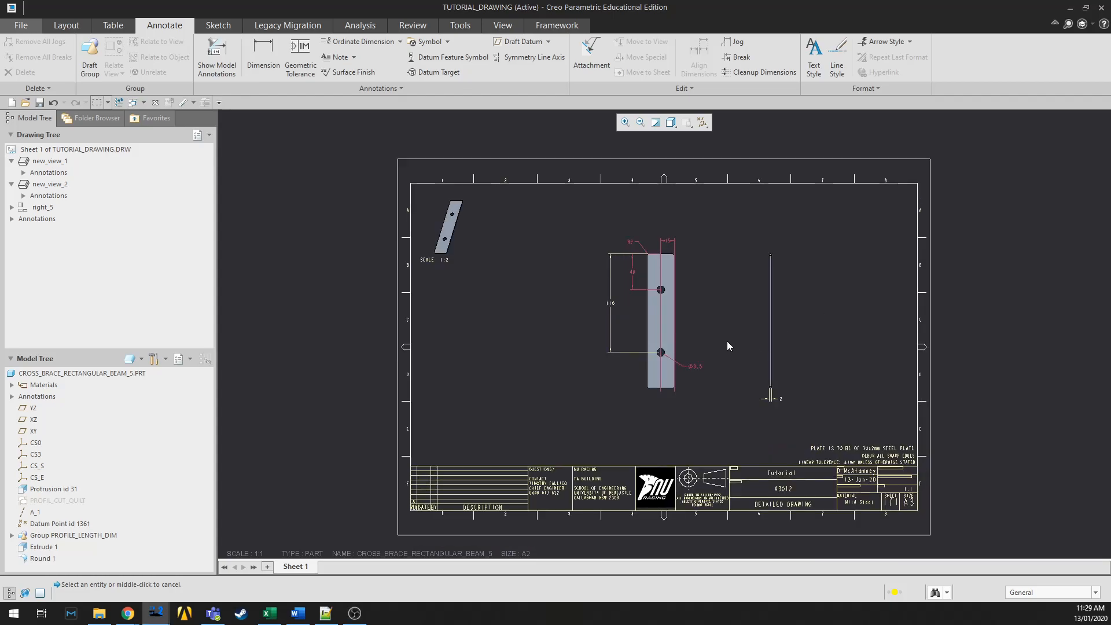
Add a reference dimension from the lower hole's centre to the beam's bottom edge, lined up beneath the 110 dimension
scroll(669, 432, "down", 1)
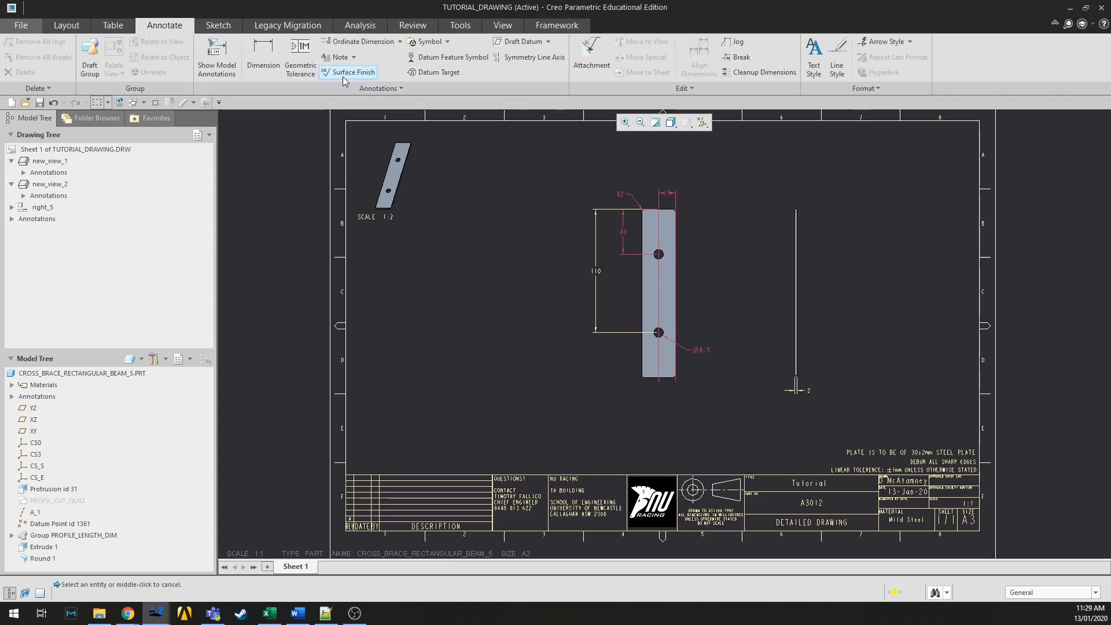
scroll(736, 290, "down", 1)
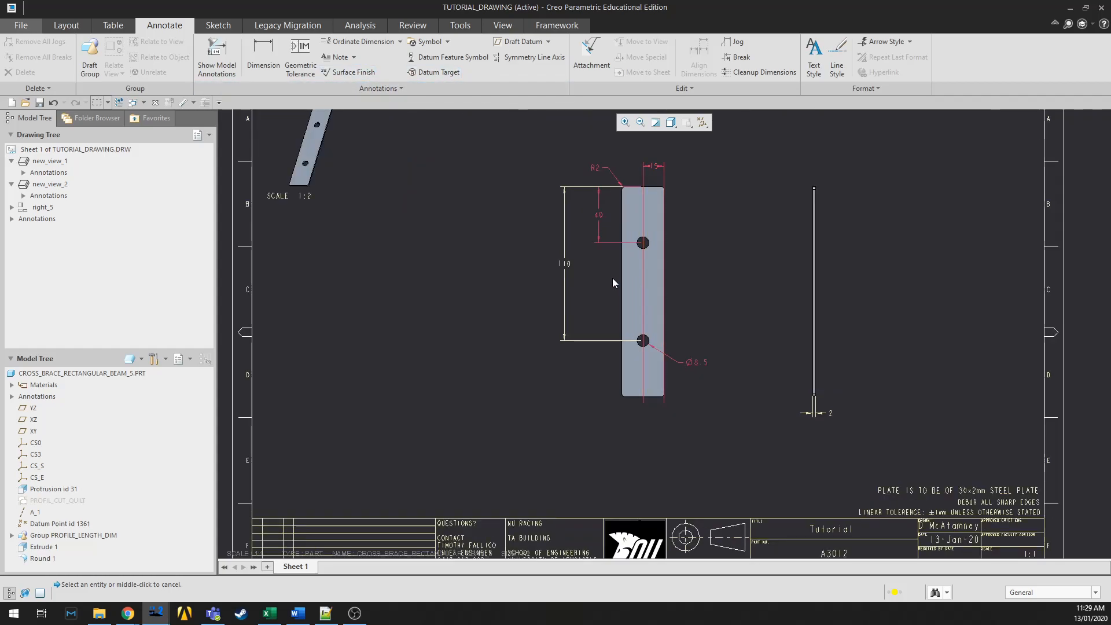
scroll(539, 292, "down", 1)
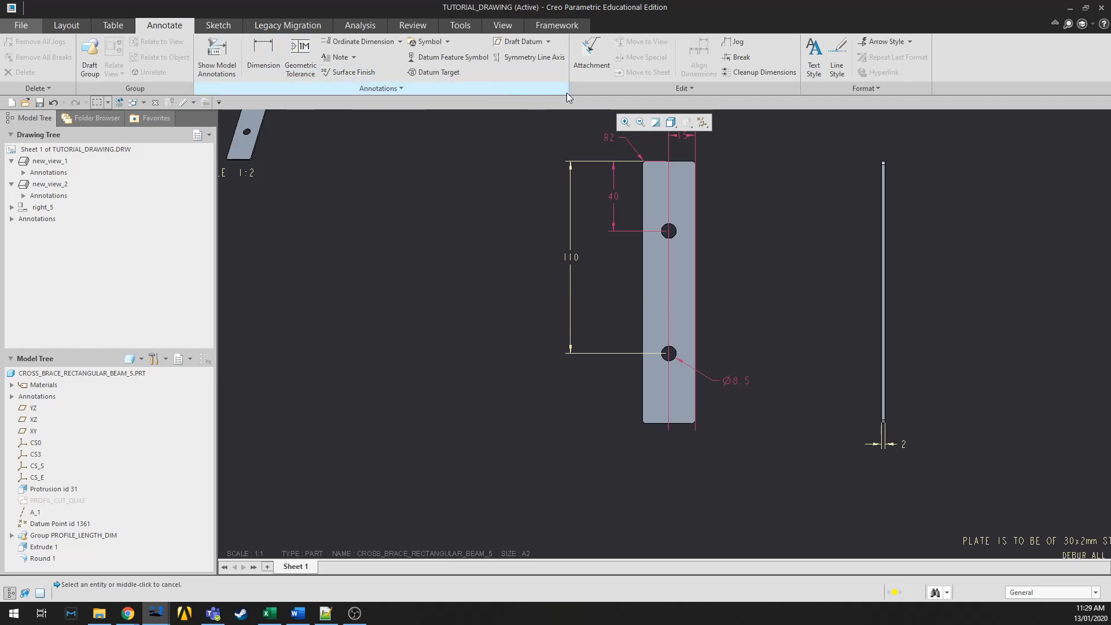
left_click(391, 89)
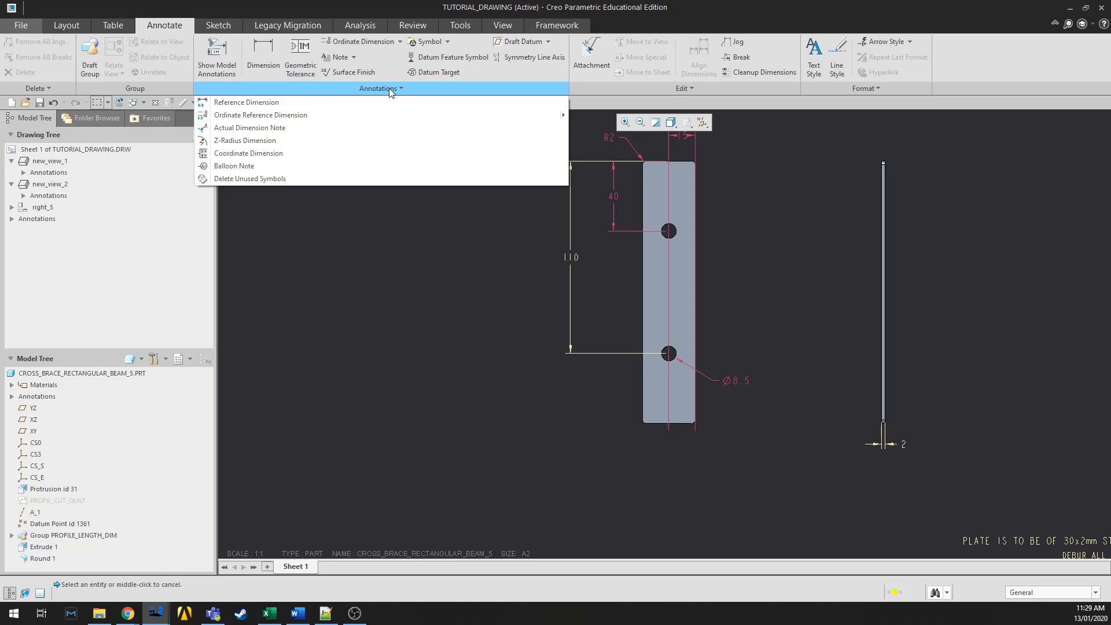
left_click(308, 103)
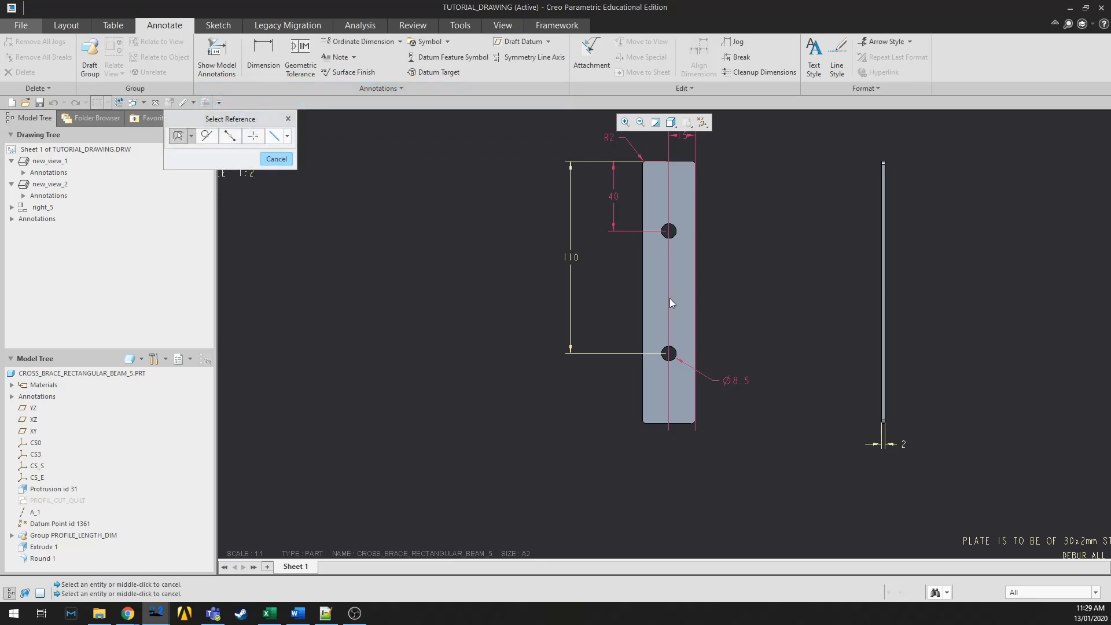
scroll(665, 353, "up", 2)
left_click(661, 363)
left_click(639, 461, "ctrl")
middle_click(519, 412)
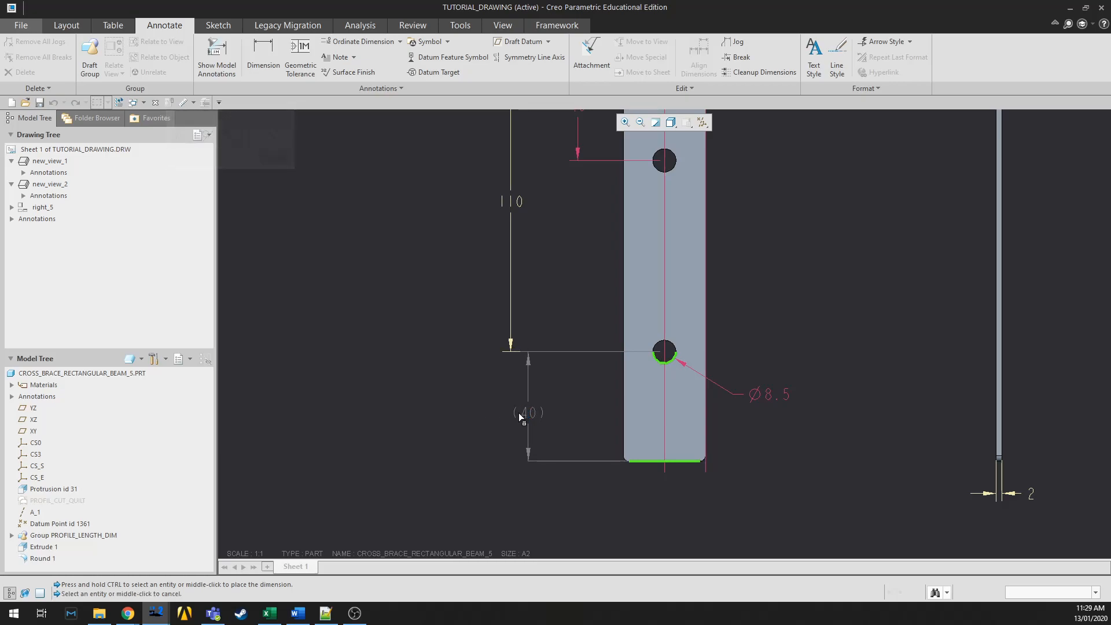
left_click_drag(533, 410, 511, 406)
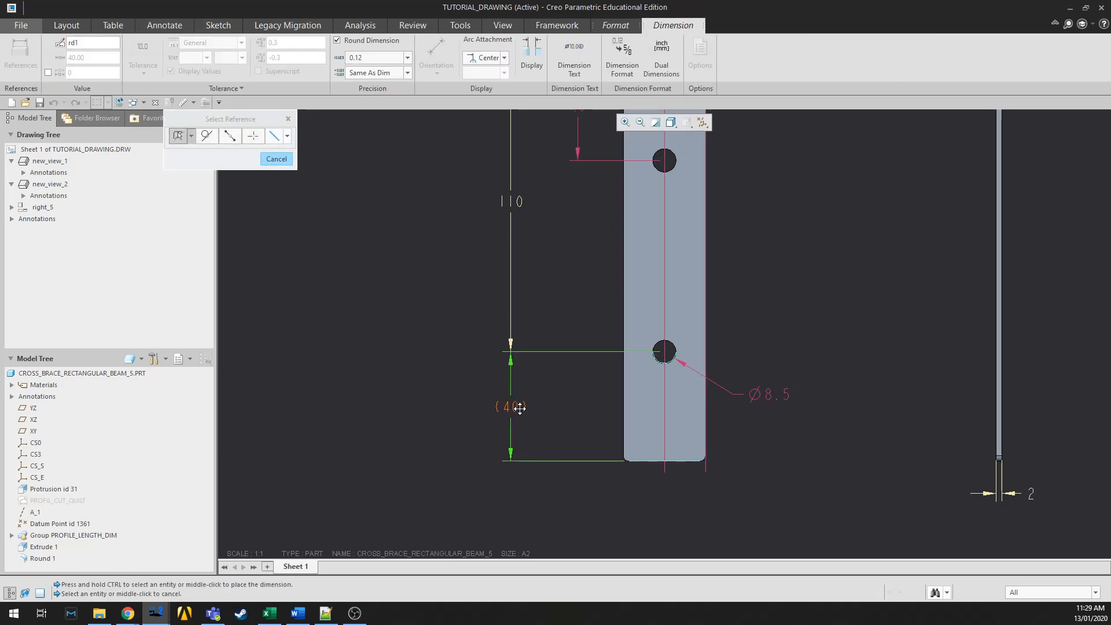
left_click(445, 386)
scroll(557, 496, "up", 3)
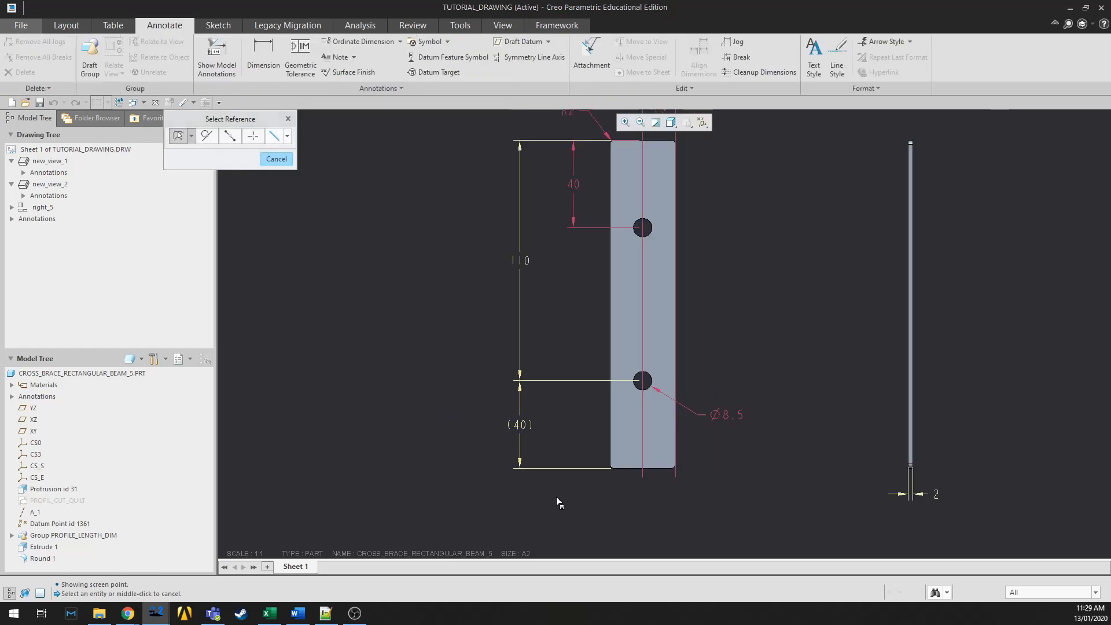
Add a reference dimension between the two hole centres and line it up with the upper 40 dimension
scroll(519, 335, "down", 2)
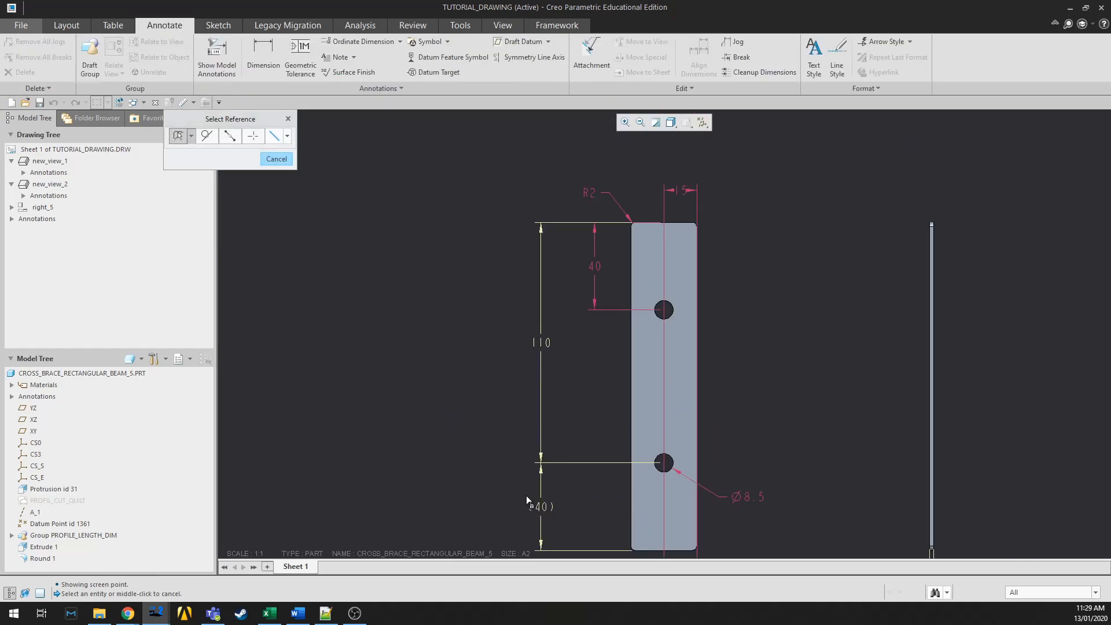
scroll(685, 311, "down", 2)
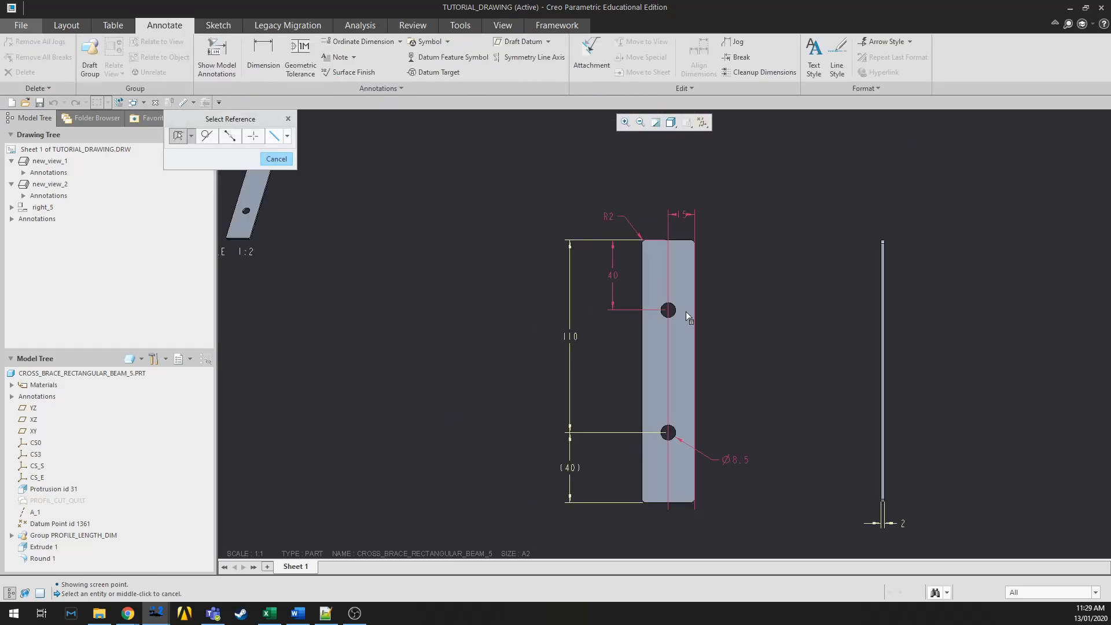
left_click(673, 312)
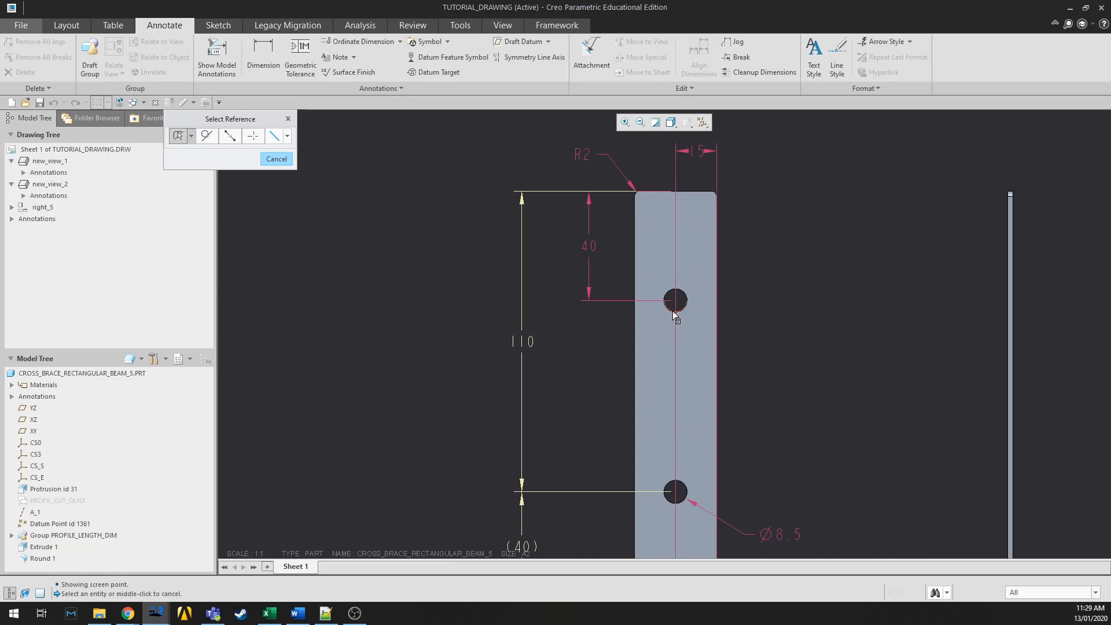
left_click(675, 483, "ctrl")
middle_click(574, 408)
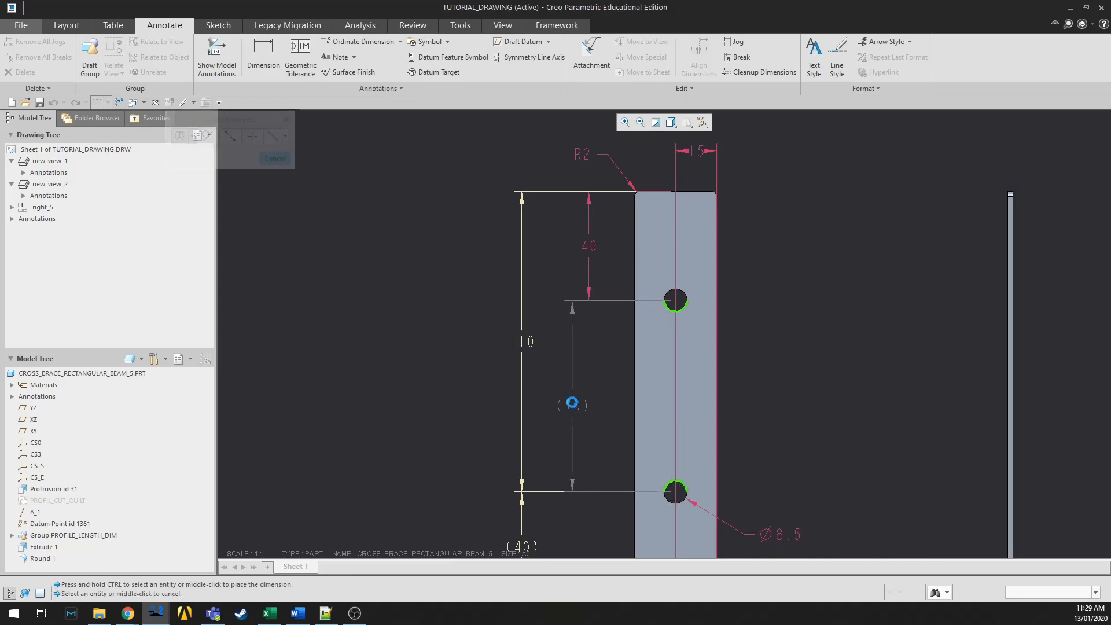
left_click_drag(572, 407, 572, 391)
left_click(589, 244)
left_click_drag(585, 244, 576, 244)
Move the lower reference dimension directly beneath the hole-spacing reference dimension so both share one line
scroll(578, 226, "up", 1)
scroll(550, 440, "down", 2)
left_click(517, 504)
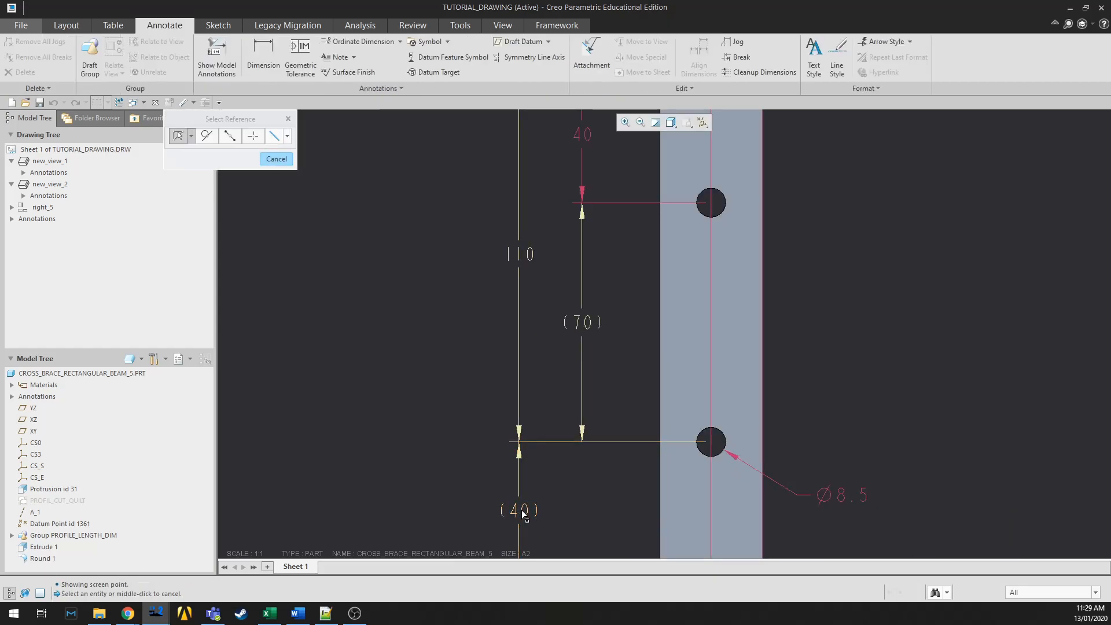
left_click_drag(517, 505, 585, 499)
scroll(563, 493, "up", 2)
Move the 110 dimension farther from the beam and place the upper 40 dimension between it and the reference dimensions
left_click(540, 344)
left_click(536, 340)
left_click_drag(536, 340, 494, 340)
left_click_drag(579, 260, 533, 255)
left_click(821, 276)
scroll(780, 232, "up", 1)
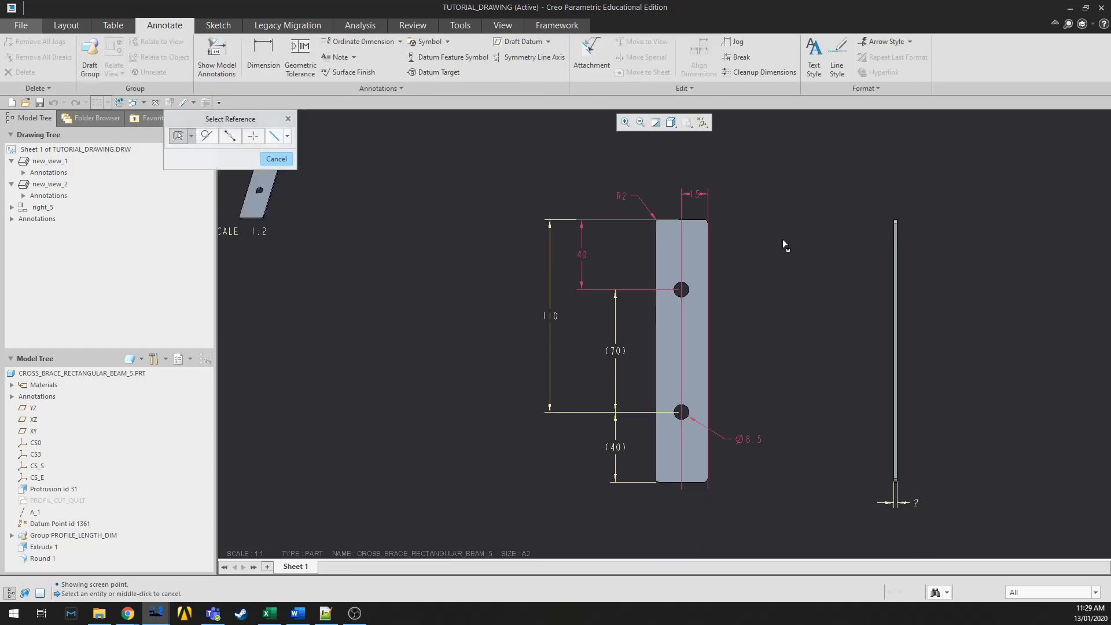
scroll(774, 366, "down", 1)
left_click(763, 340)
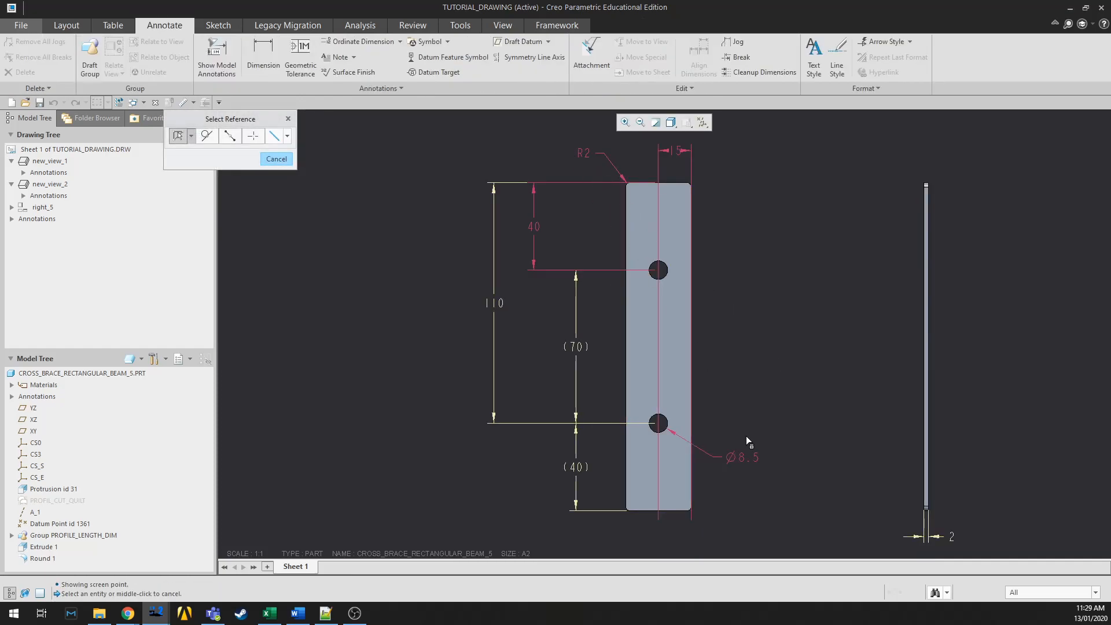
scroll(739, 424, "up", 1)
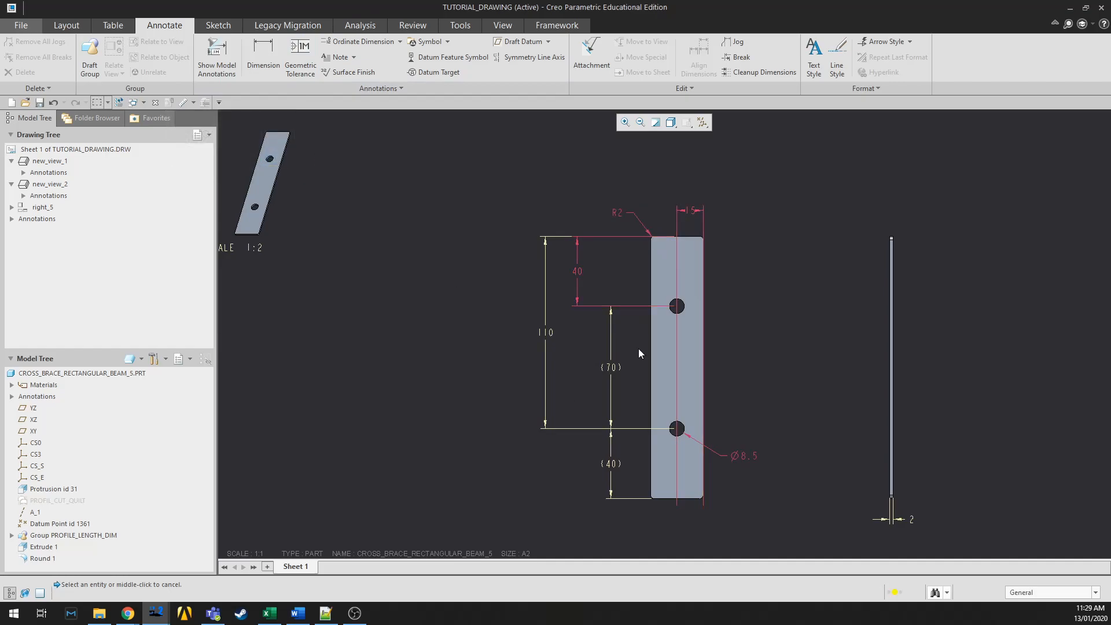
Add the note "ROUND DIMMENSION NOT CRITICAL" directly above the steel plate note near the title block
scroll(746, 478, "down", 1)
scroll(599, 199, "up", 1)
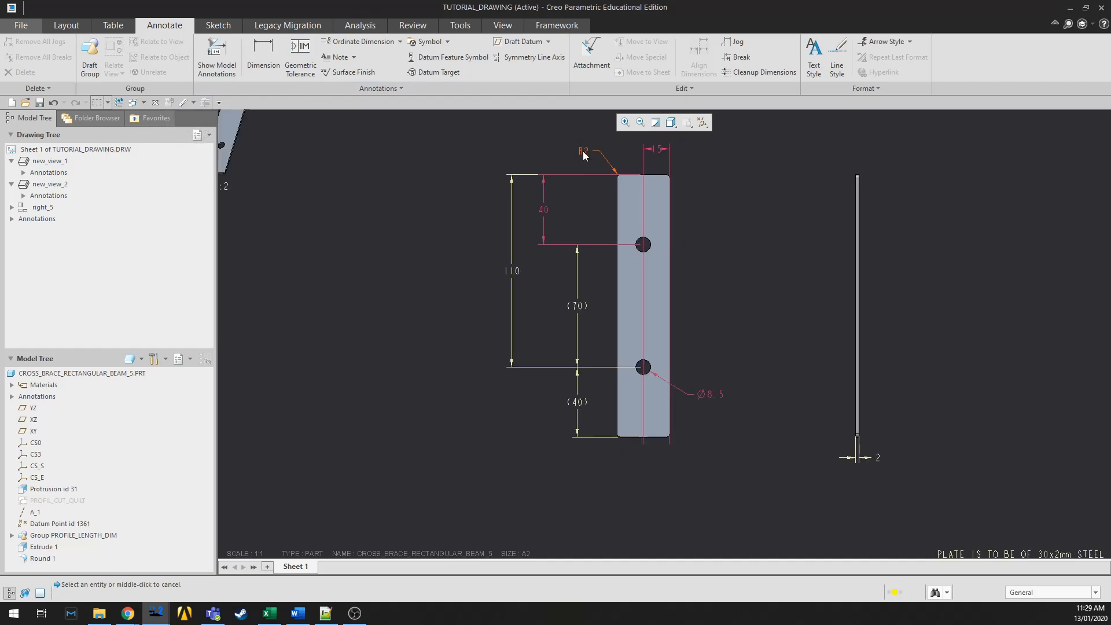
left_click(340, 57)
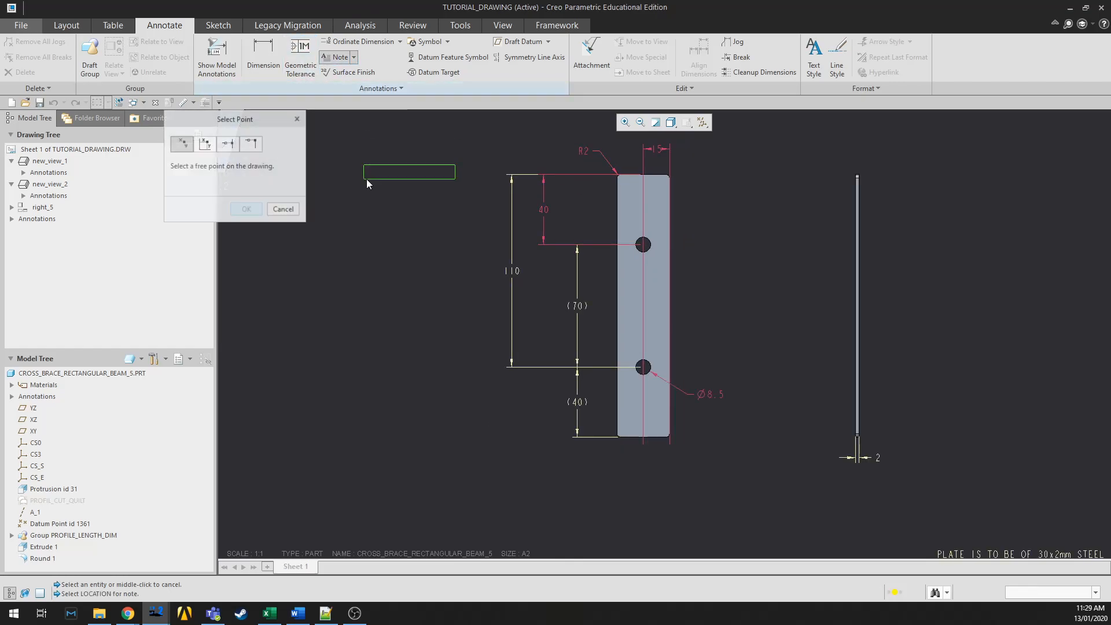
scroll(371, 168, "up", 2)
scroll(520, 357, "down", 1)
scroll(572, 369, "down", 1)
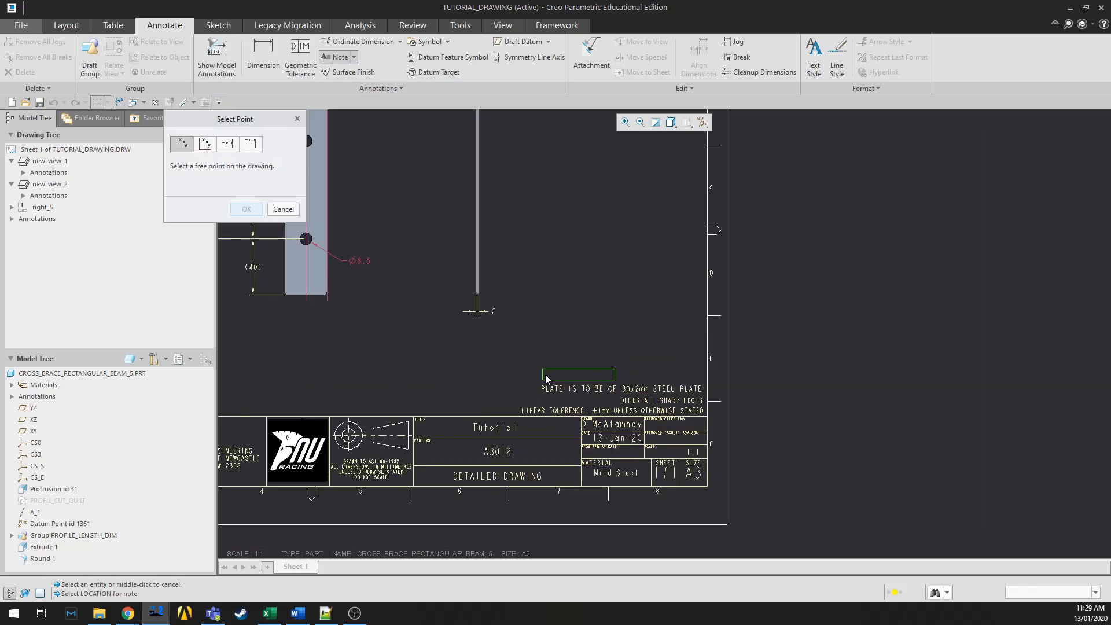
left_click(546, 379)
type("ROUND N")
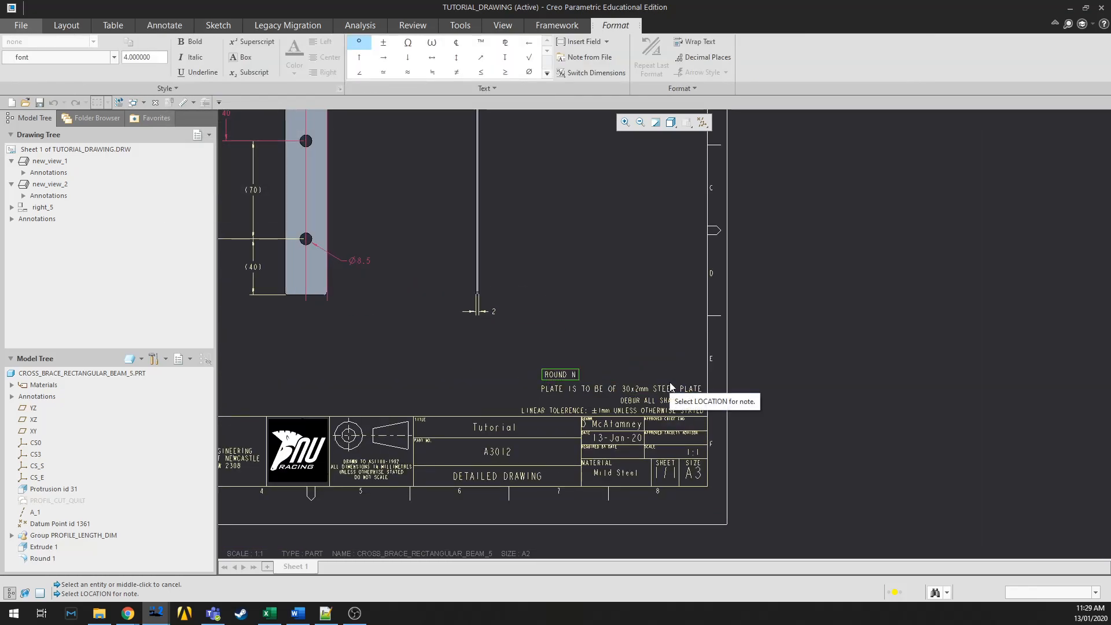
key("BackSpace")
type("DIMMENSION NOT CRITICAL")
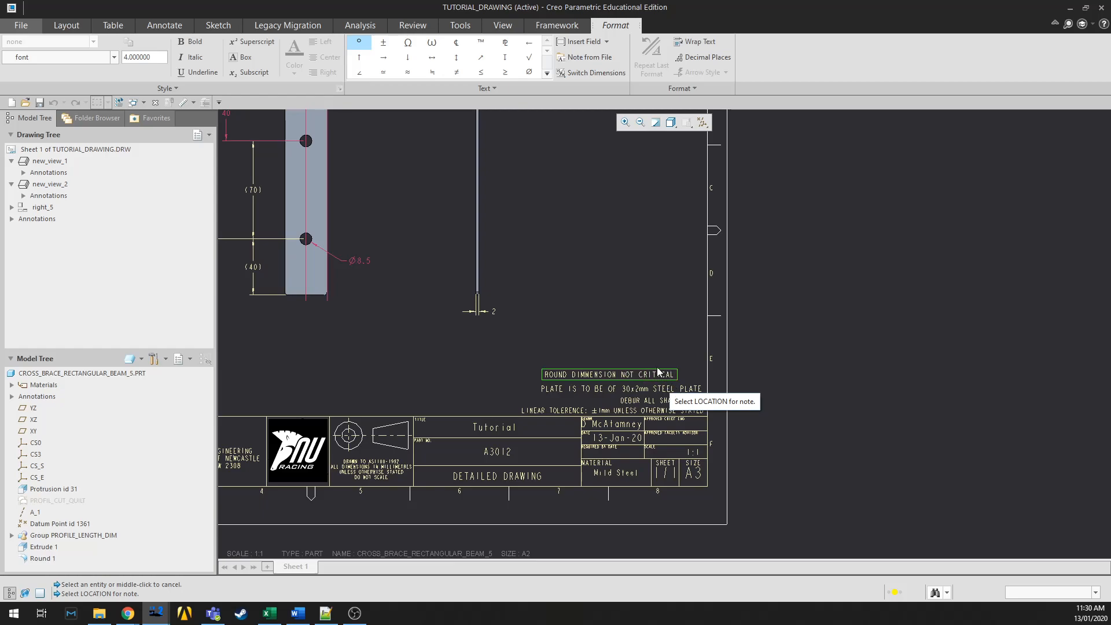
left_click(618, 335)
left_click(859, 446)
scroll(931, 413, "up", 3)
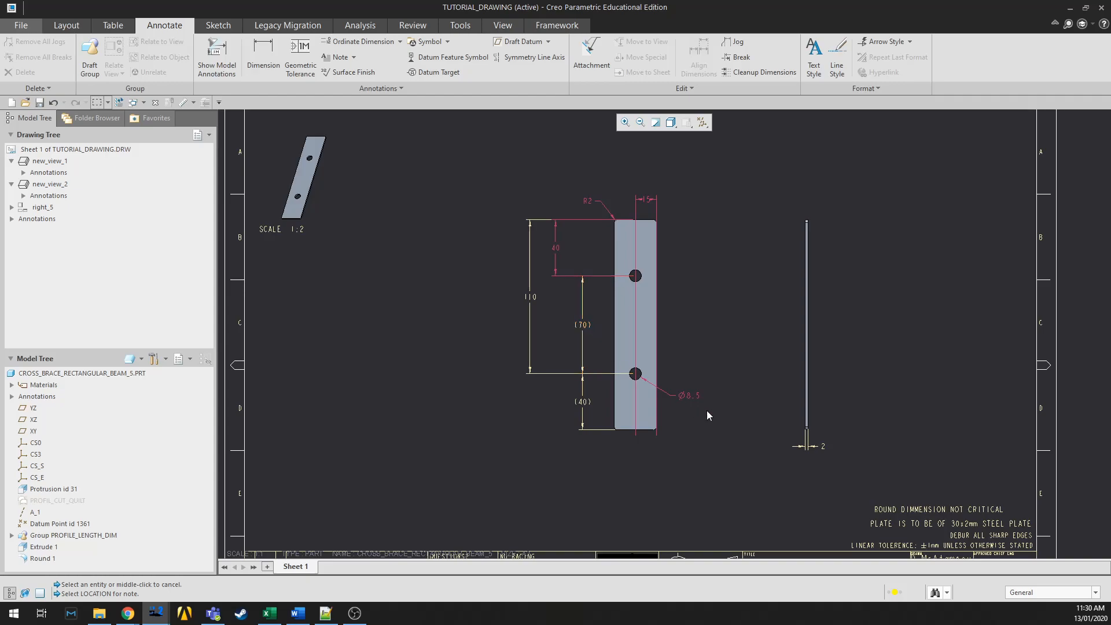
scroll(707, 411, "down", 2)
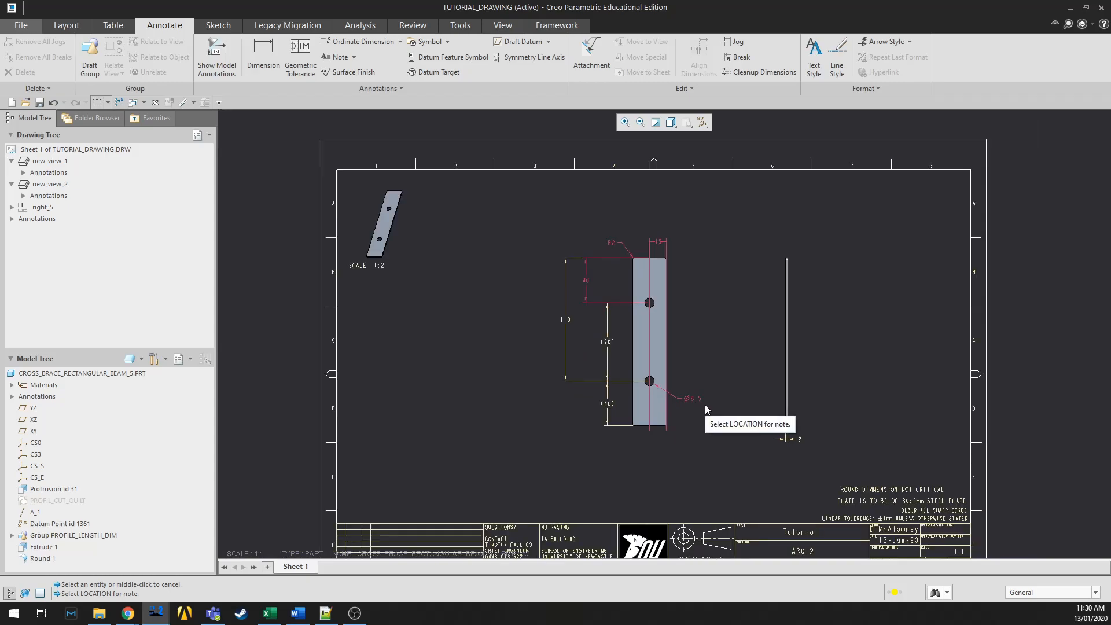
Add the model frame_members_pipe_8.prt to the drawing
scroll(732, 448, "up", 2)
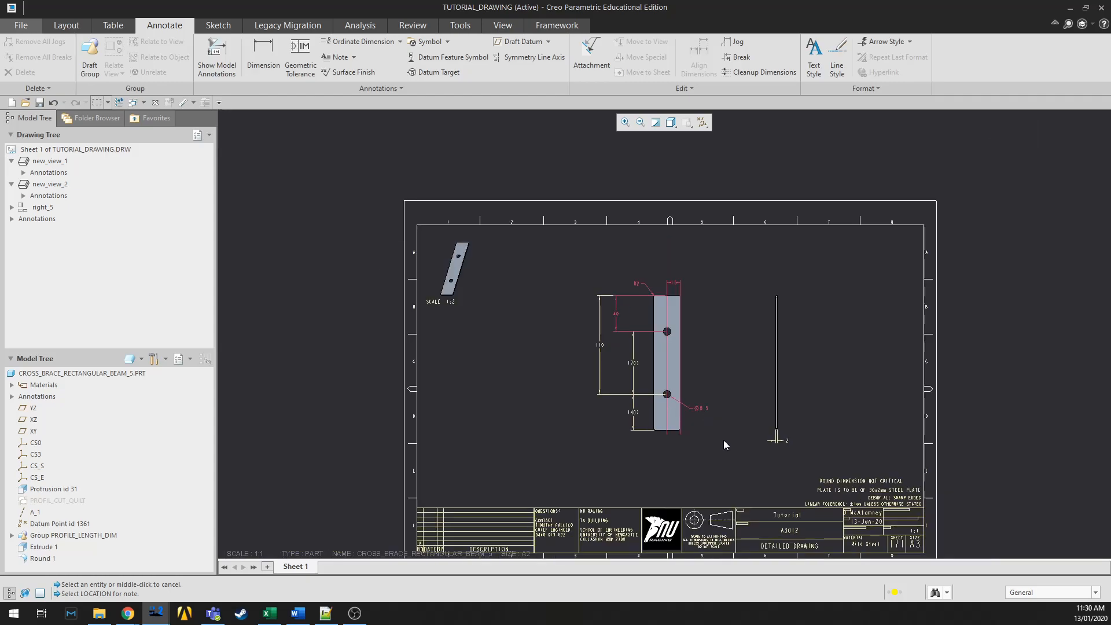
scroll(679, 311, "down", 2)
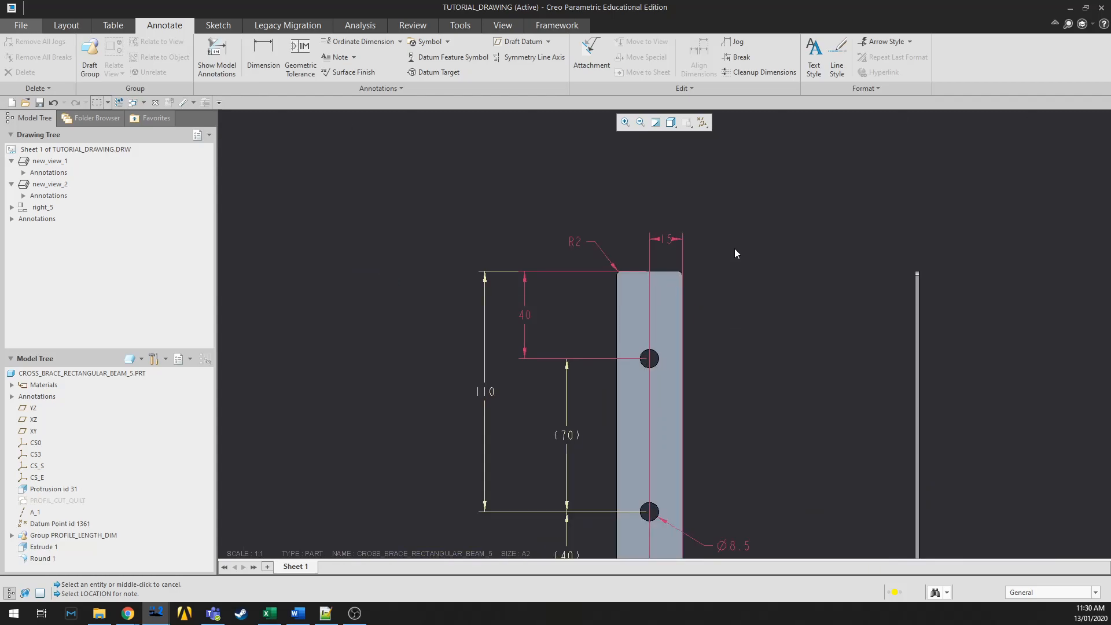
scroll(734, 250, "up", 2)
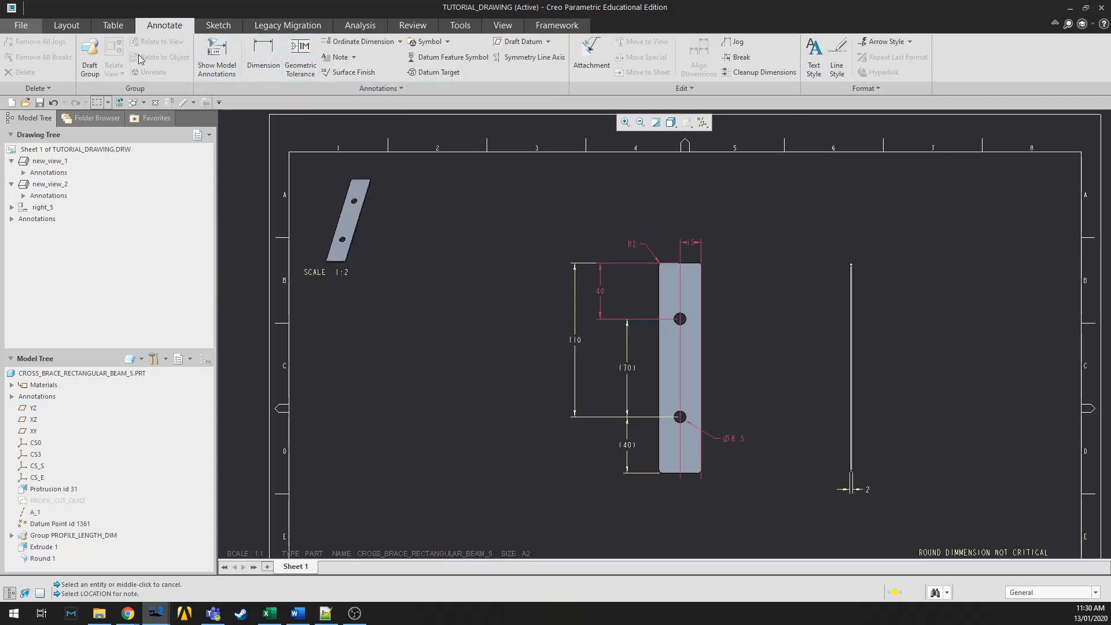
left_click(52, 24)
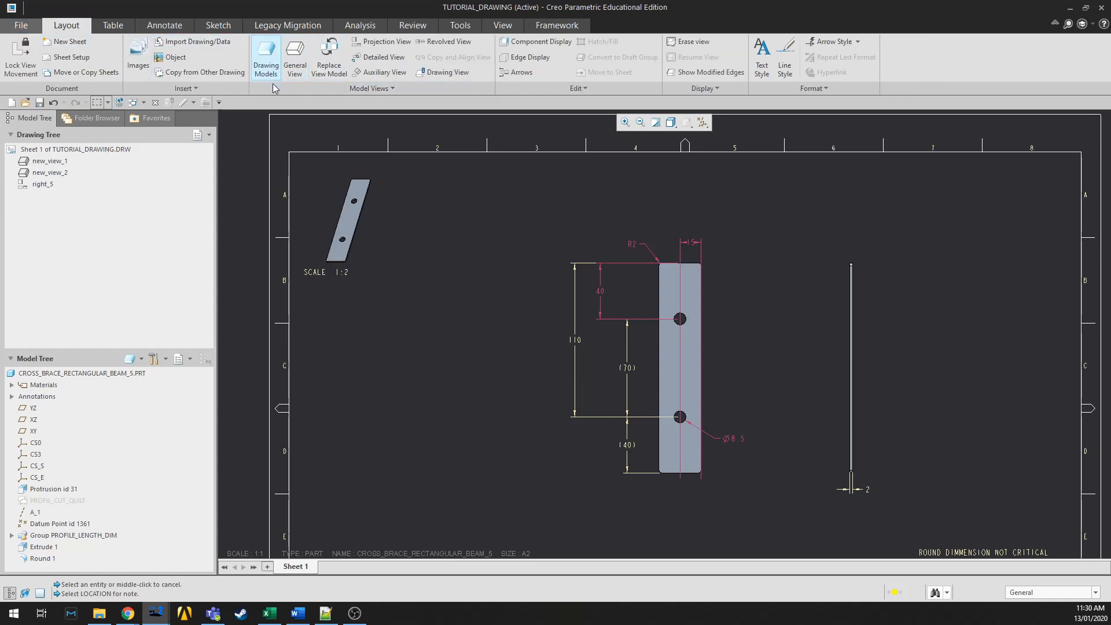
left_click(266, 65)
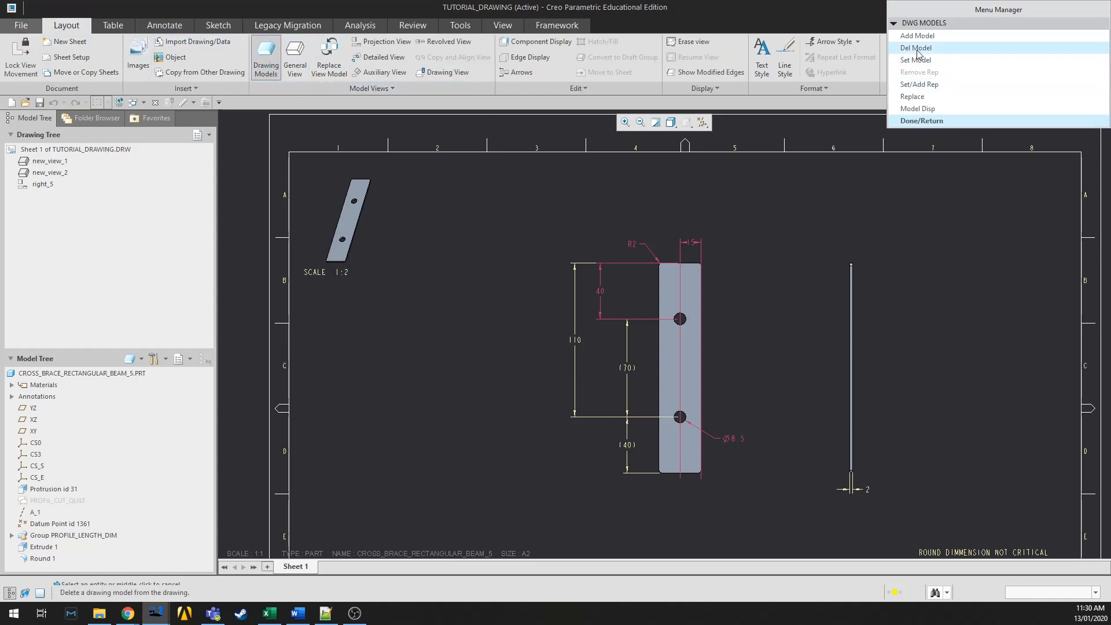
left_click(932, 37)
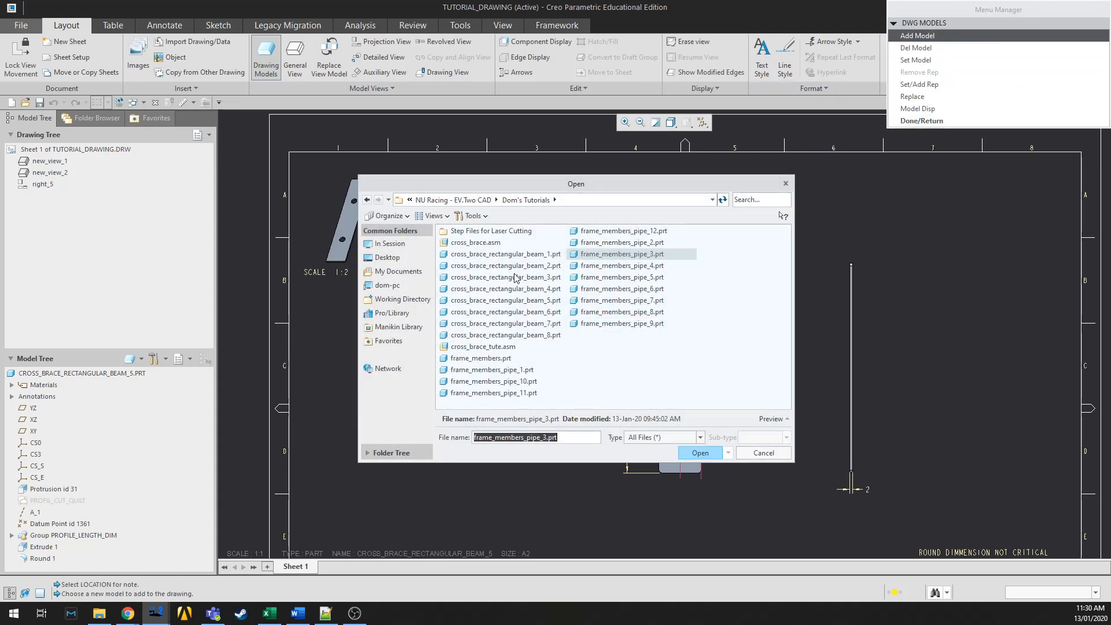
double_click(614, 316)
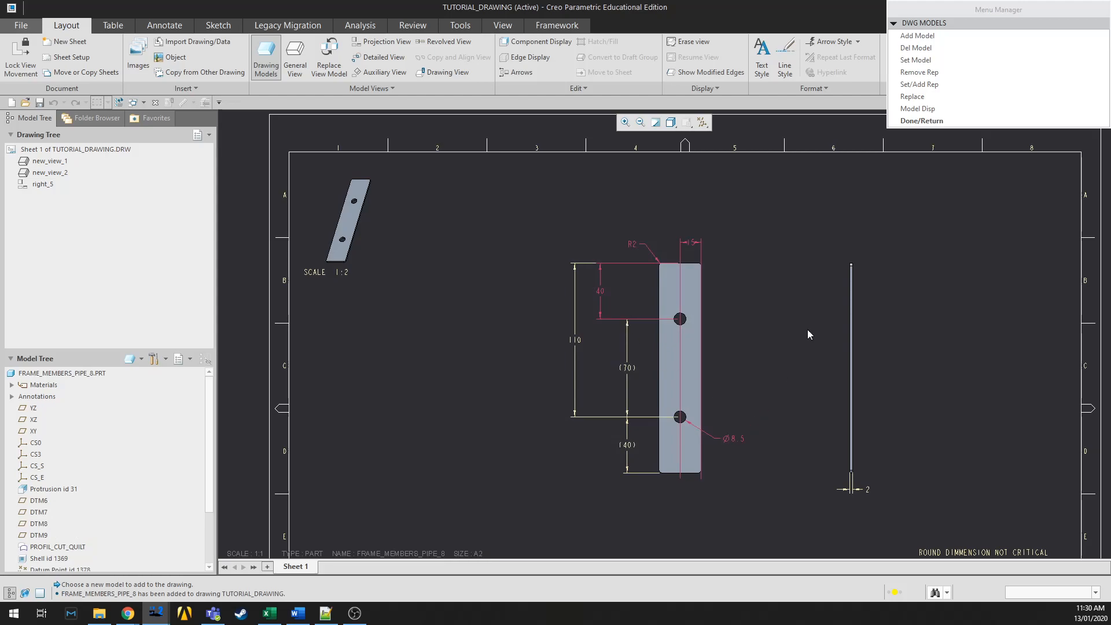
left_click(911, 121)
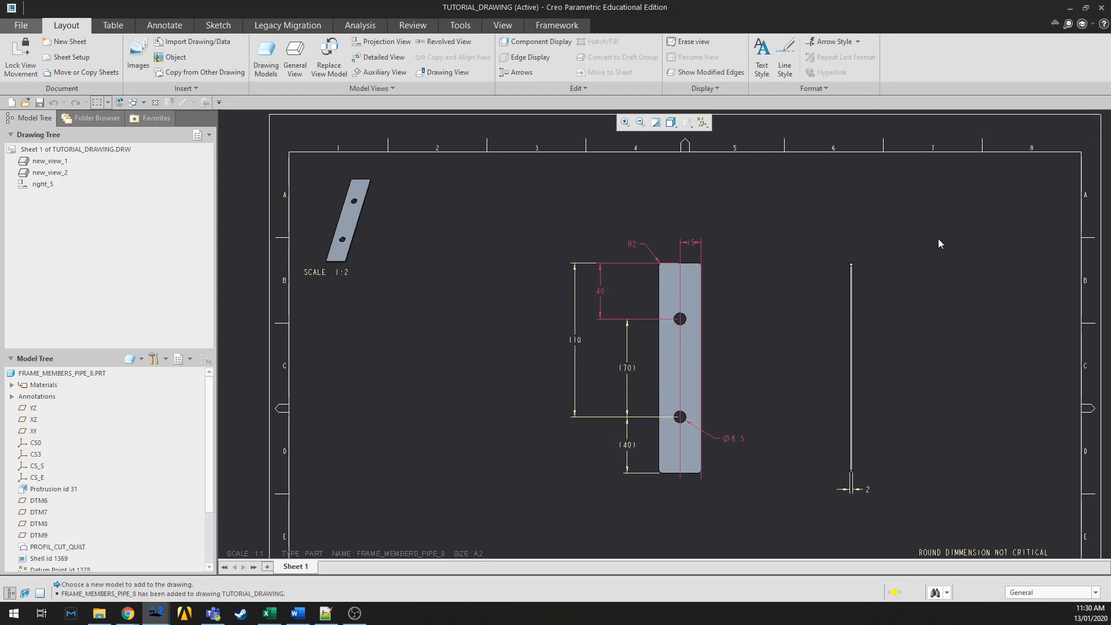
Insert a shaded isometric general view of the pipe with no combined state and place it below the plate's isometric view
scroll(943, 237, "down", 2)
left_click(295, 58)
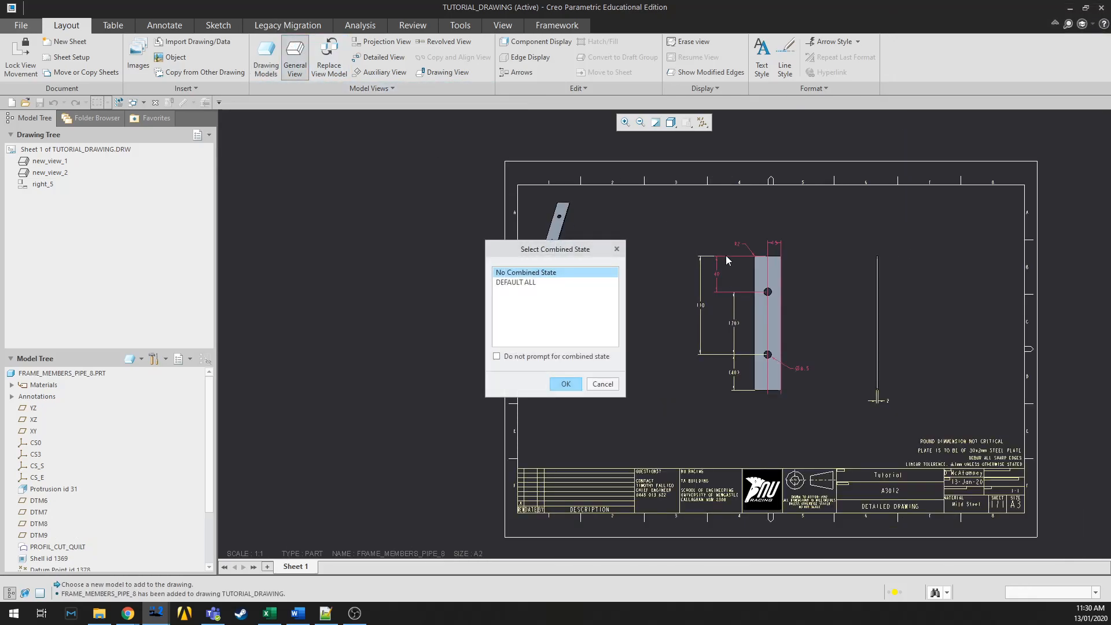
left_click(566, 384)
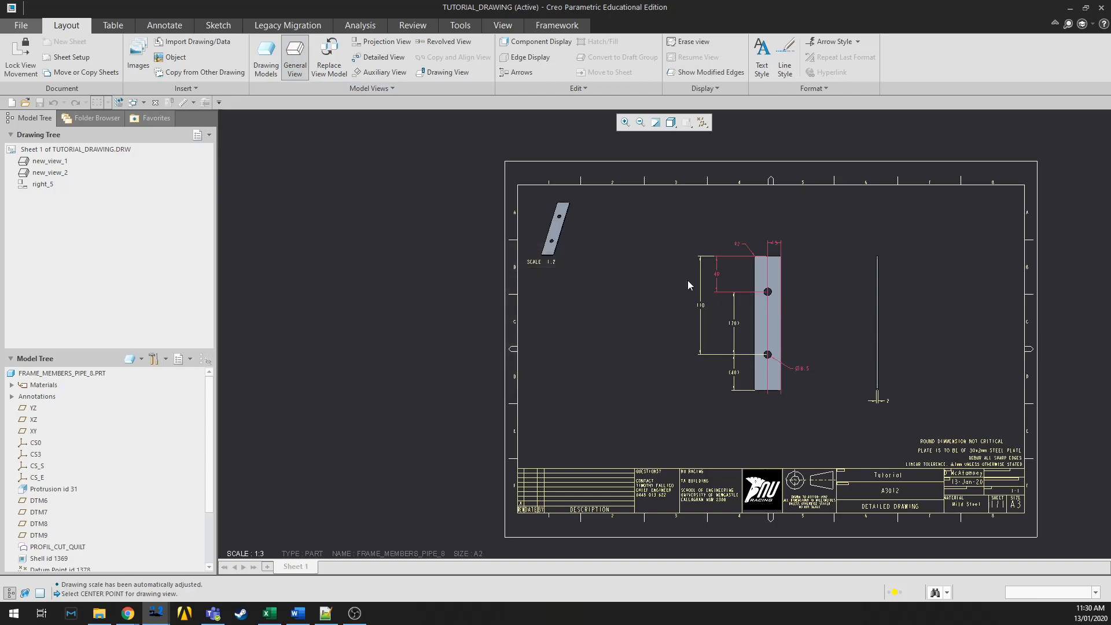
left_click(676, 259)
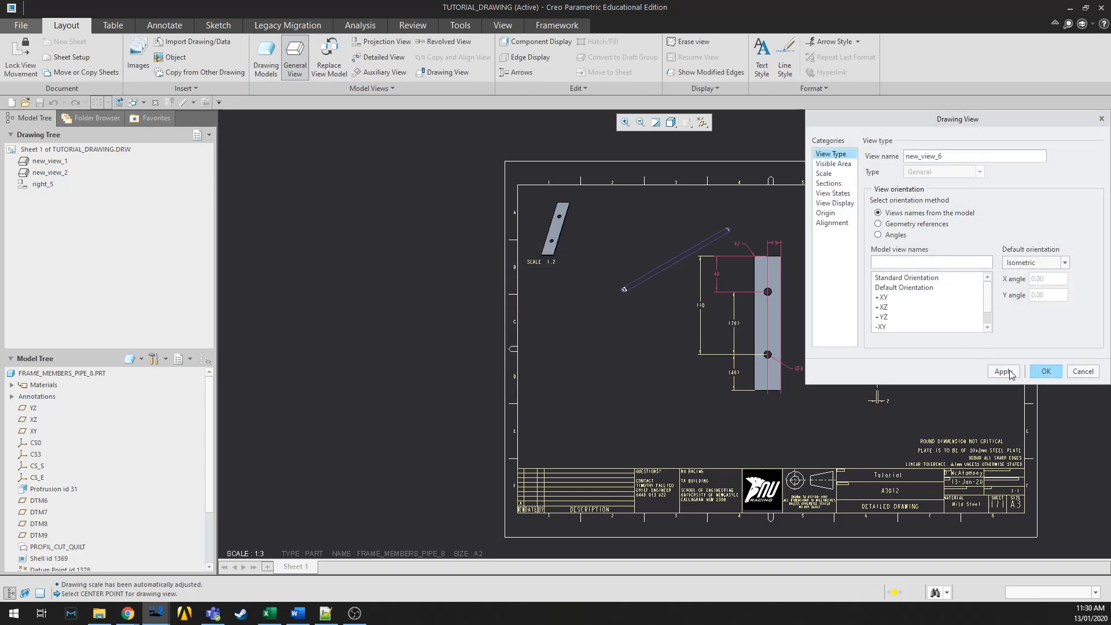
left_click(835, 203)
left_click(949, 168)
left_click(943, 185)
left_click(1004, 372)
left_click(1057, 373)
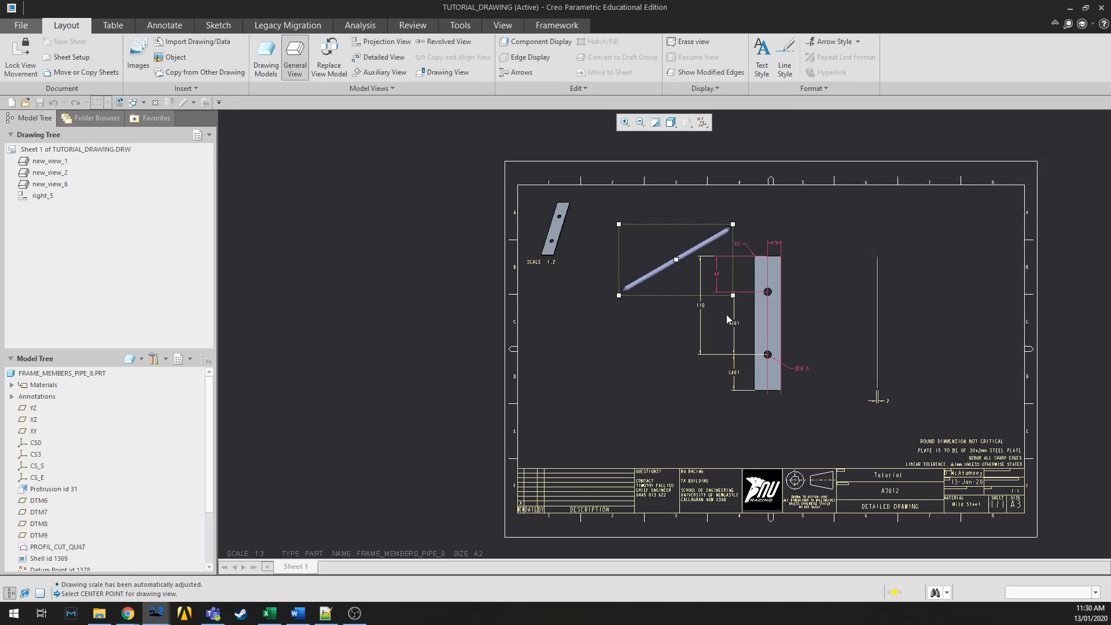
scroll(637, 286, "up", 3)
left_click_drag(628, 292, 550, 384)
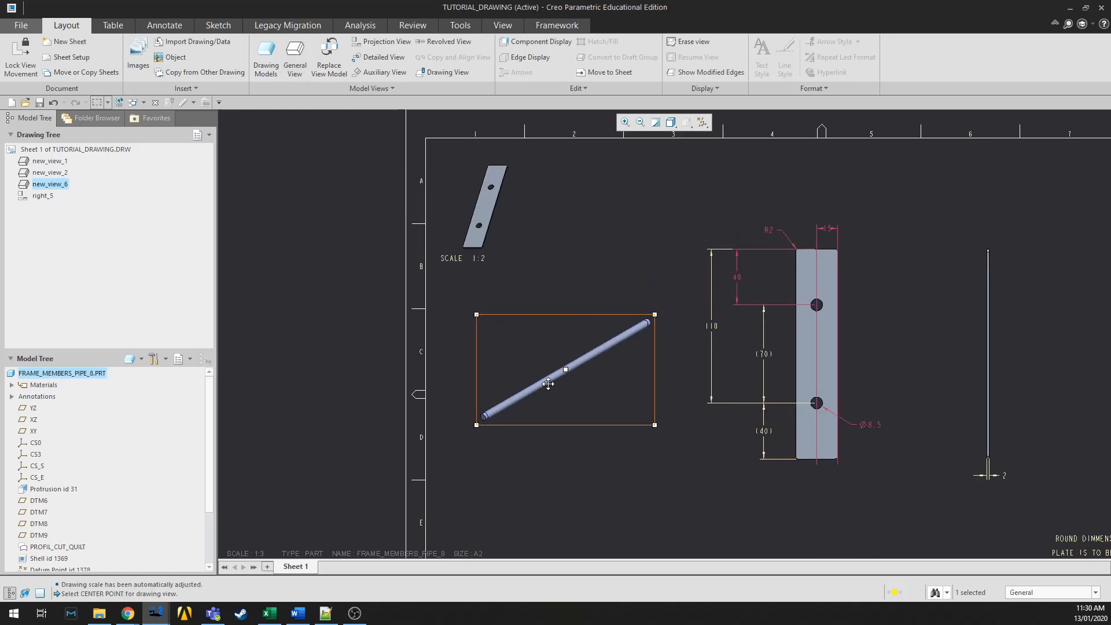
Hide PROFIL_CUT_QUILT in the pipe model and shift the pipe view slightly toward the sheet border
scroll(550, 383, "up", 1)
left_click(63, 547)
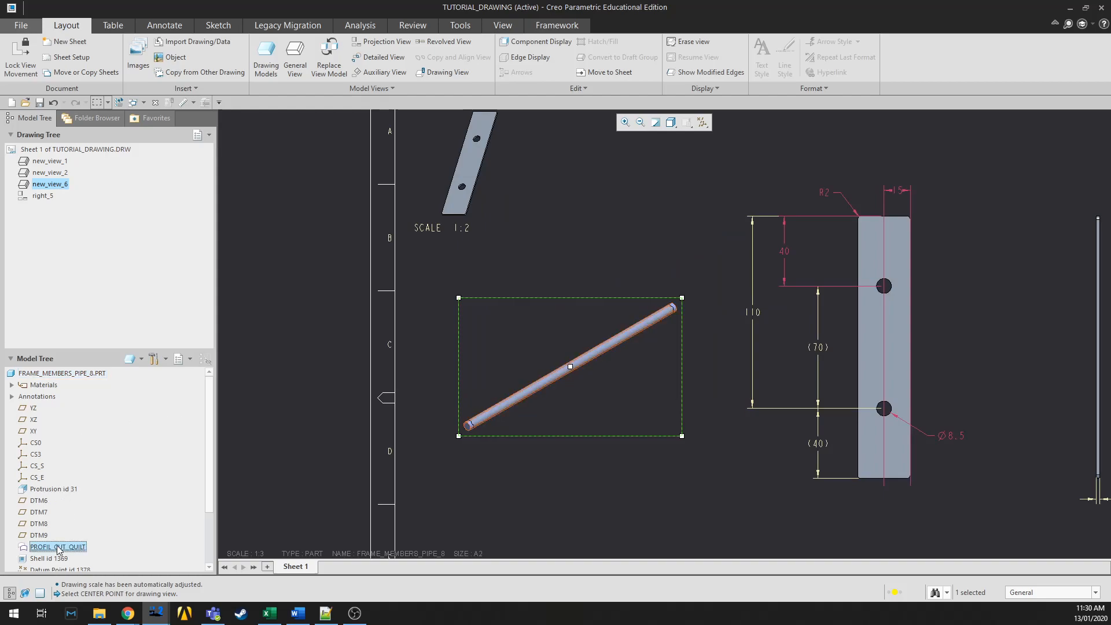
right_click(83, 550)
left_click(122, 504)
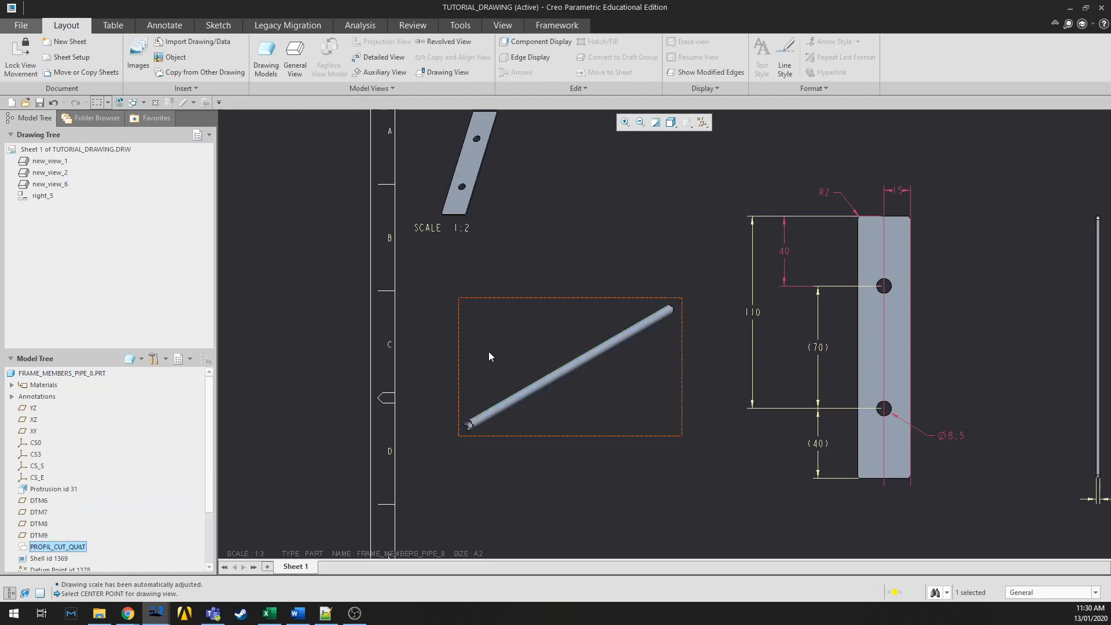
left_click(493, 346)
left_click_drag(586, 368, 574, 373)
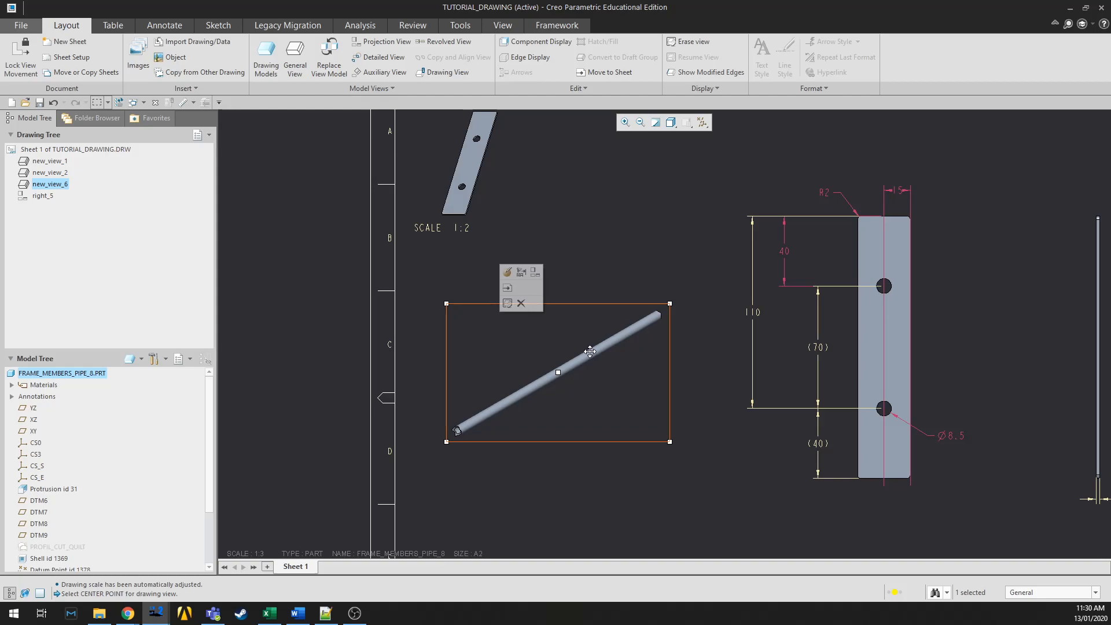
left_click(558, 278)
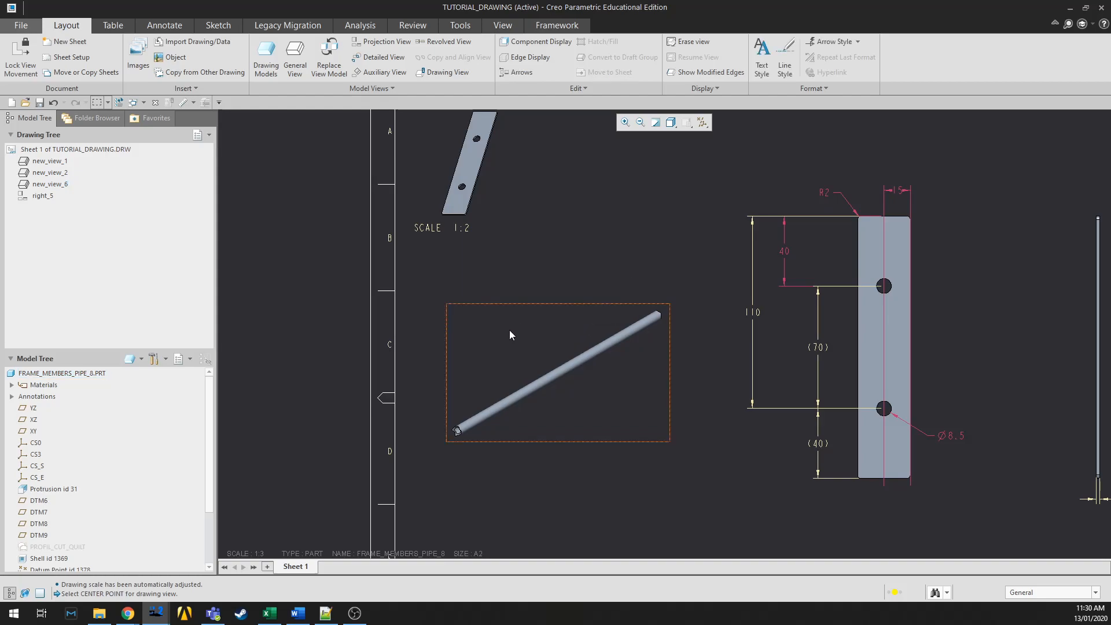
scroll(521, 377, "down", 1)
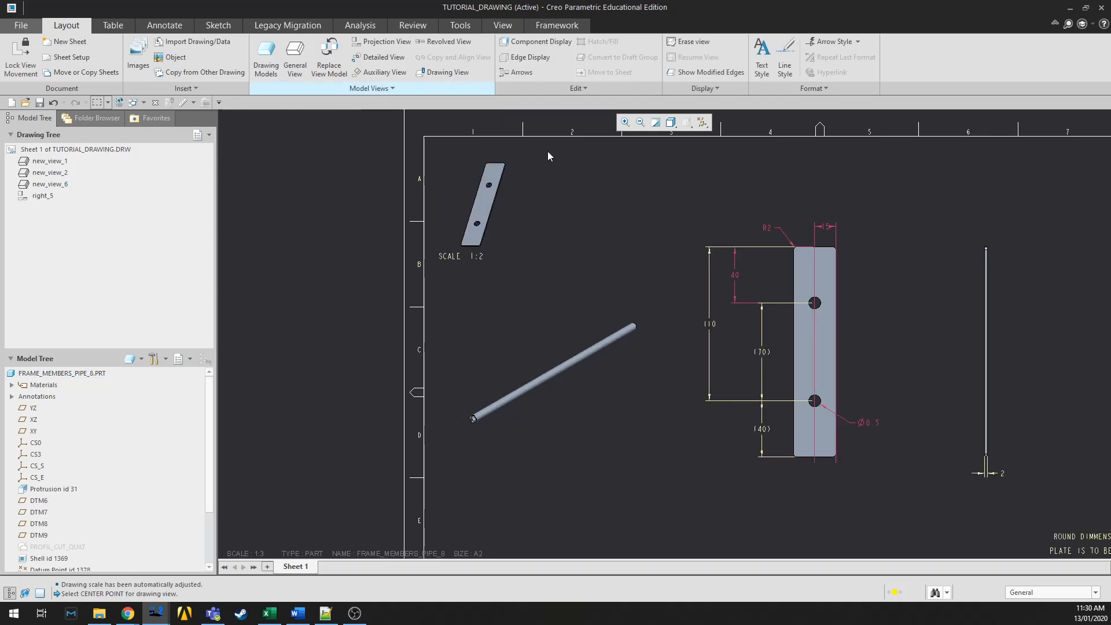
scroll(630, 355, "down", 1)
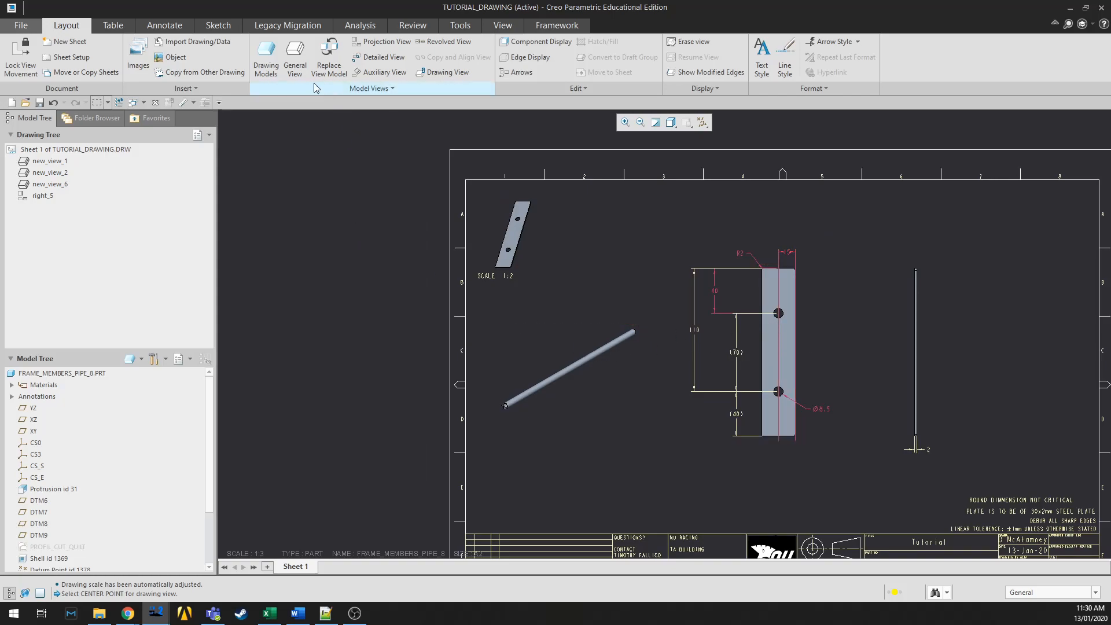
left_click(112, 25)
scroll(682, 360, "down", 1)
scroll(682, 360, "up", 1)
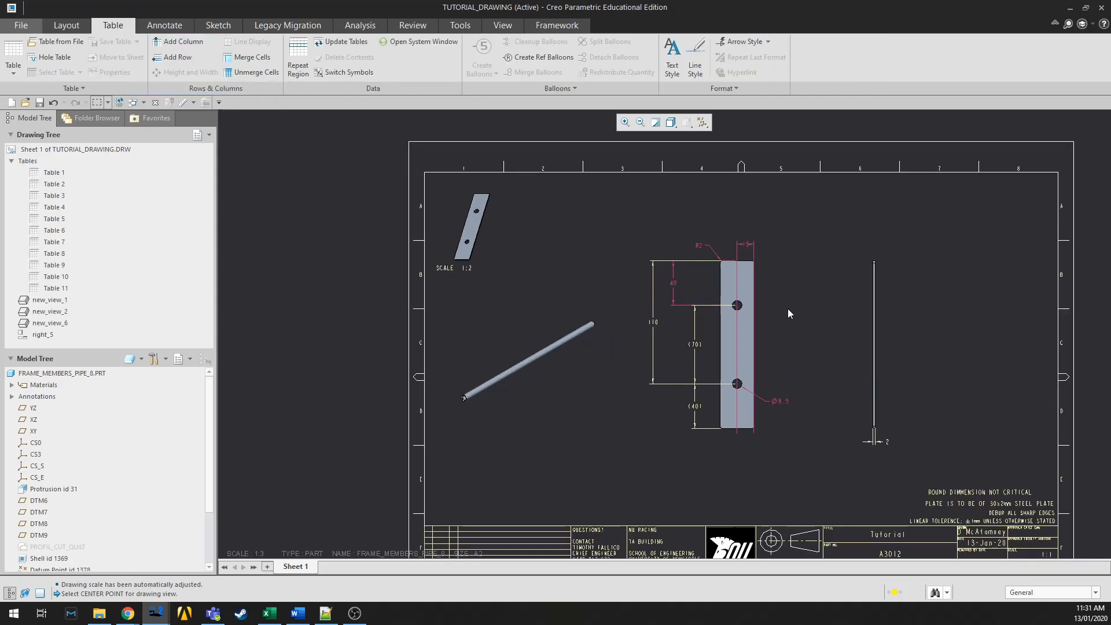
Add a balloon note "1" with an automatic leader attached to the upper edge of the pipe
left_click(142, 27)
left_click(401, 89)
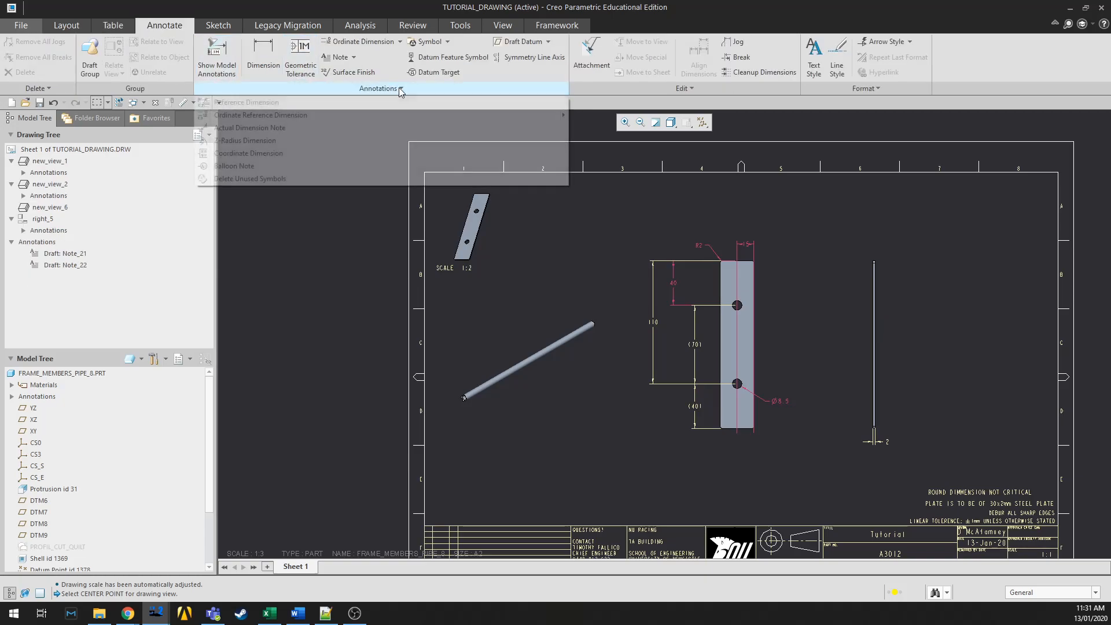
left_click(234, 166)
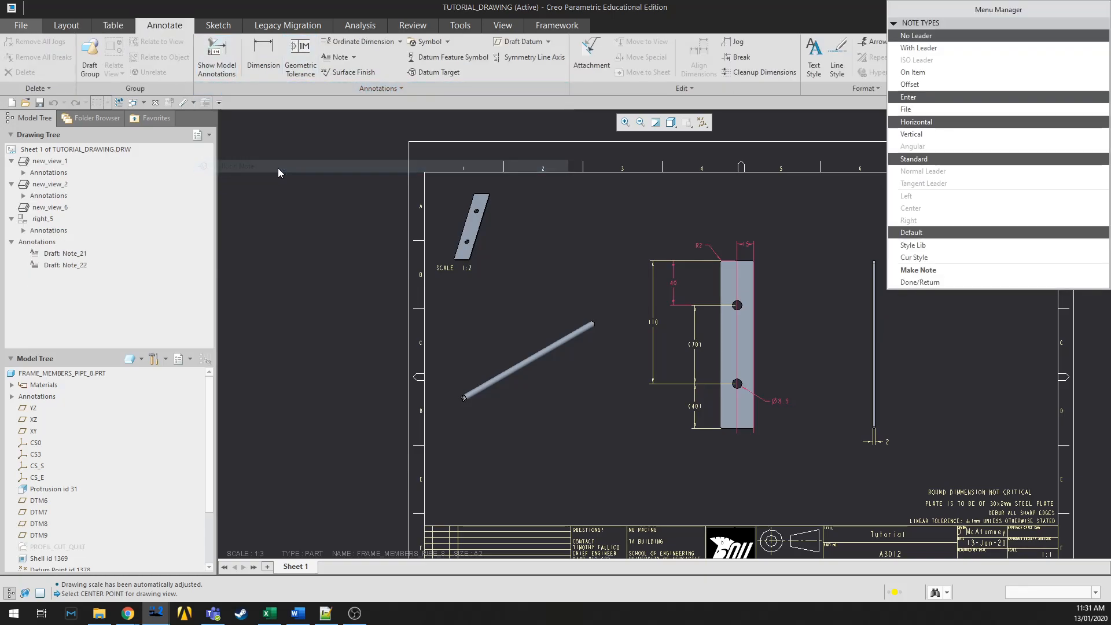
left_click(919, 48)
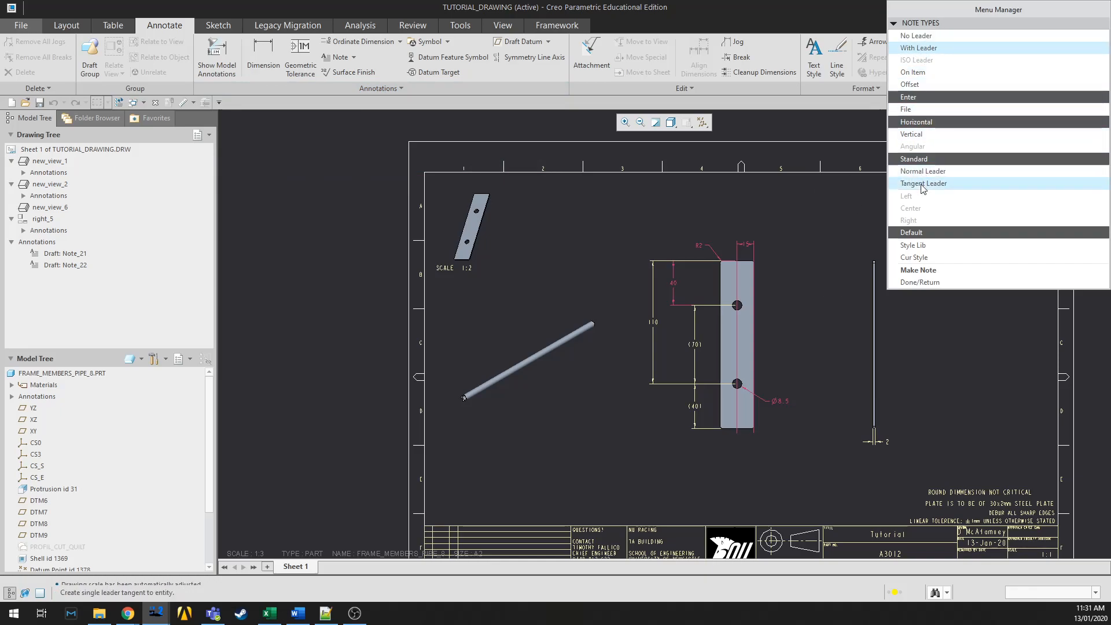
left_click(921, 270)
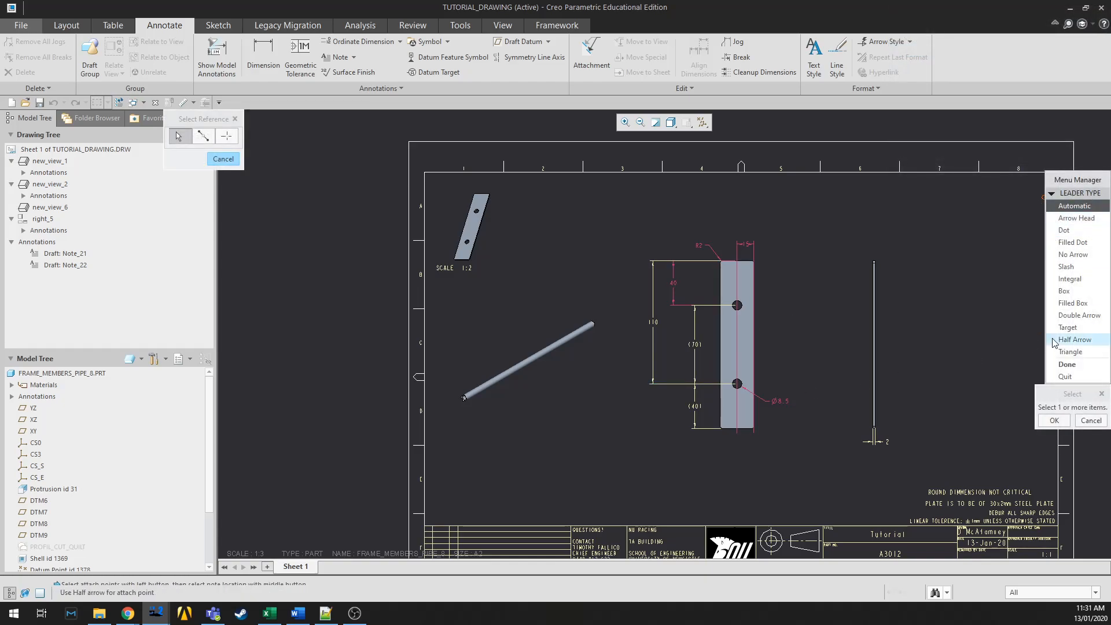
scroll(581, 337, "up", 2)
scroll(580, 336, "up", 2)
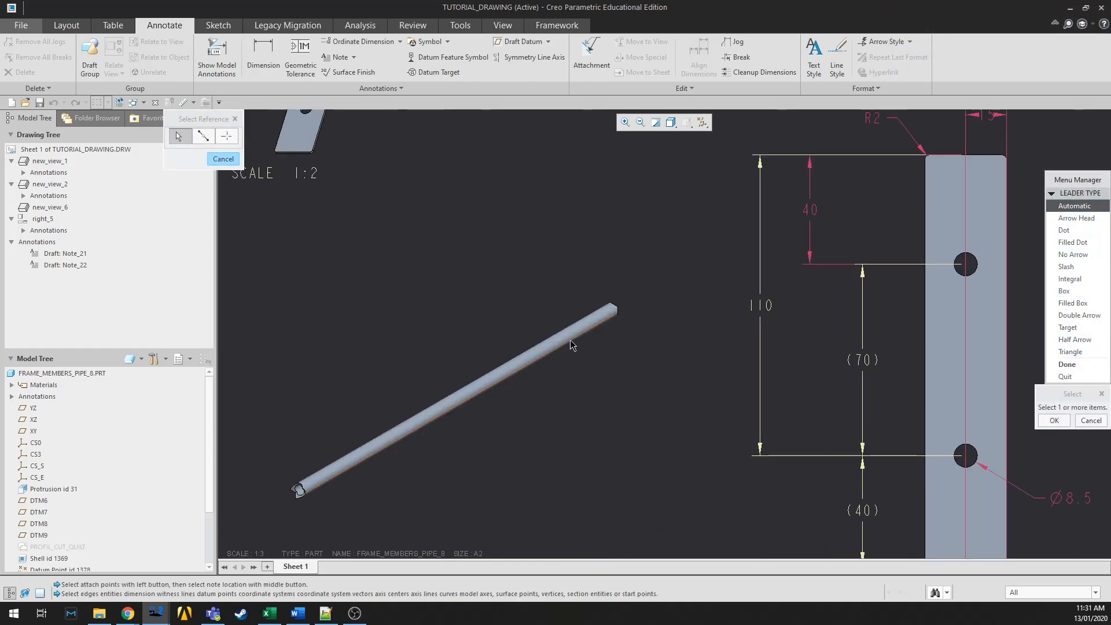
left_click(535, 341)
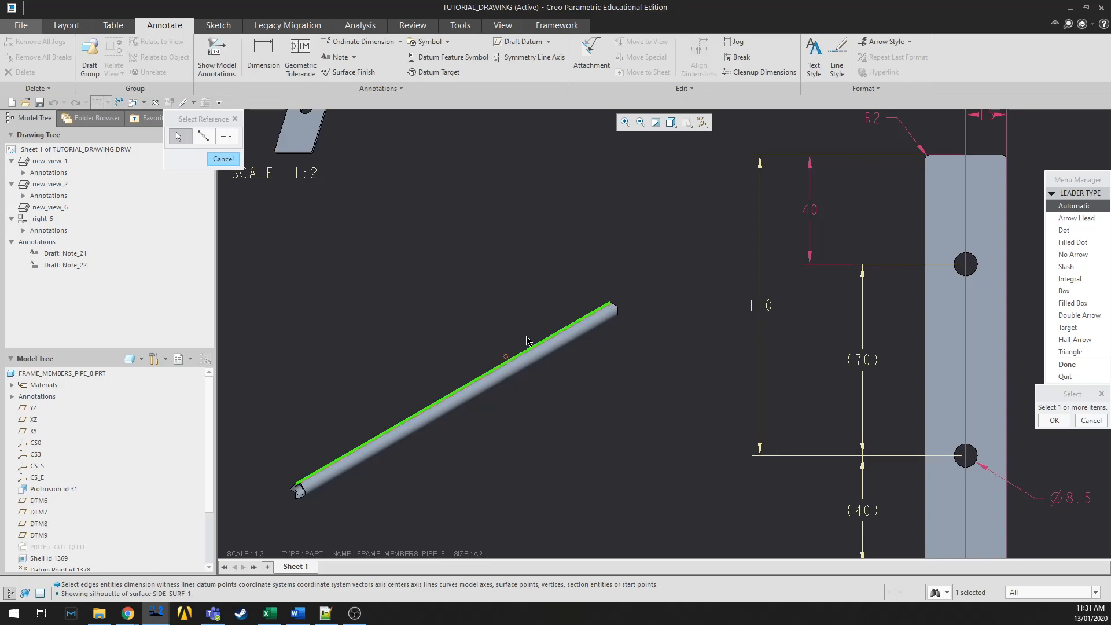
left_click(539, 334)
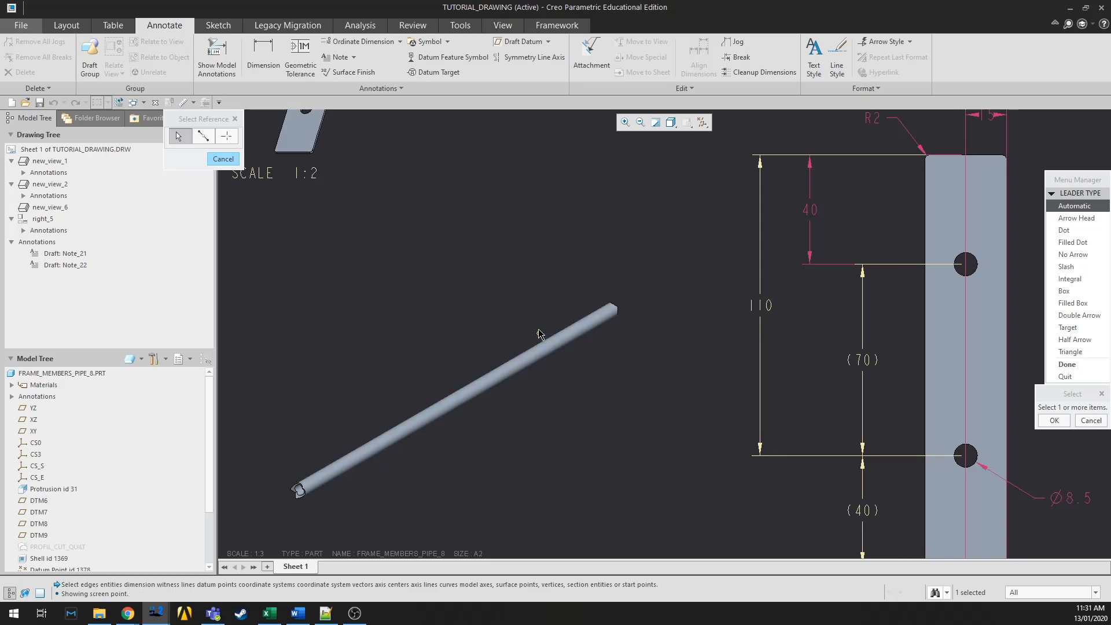
left_click(536, 344)
middle_click(539, 334)
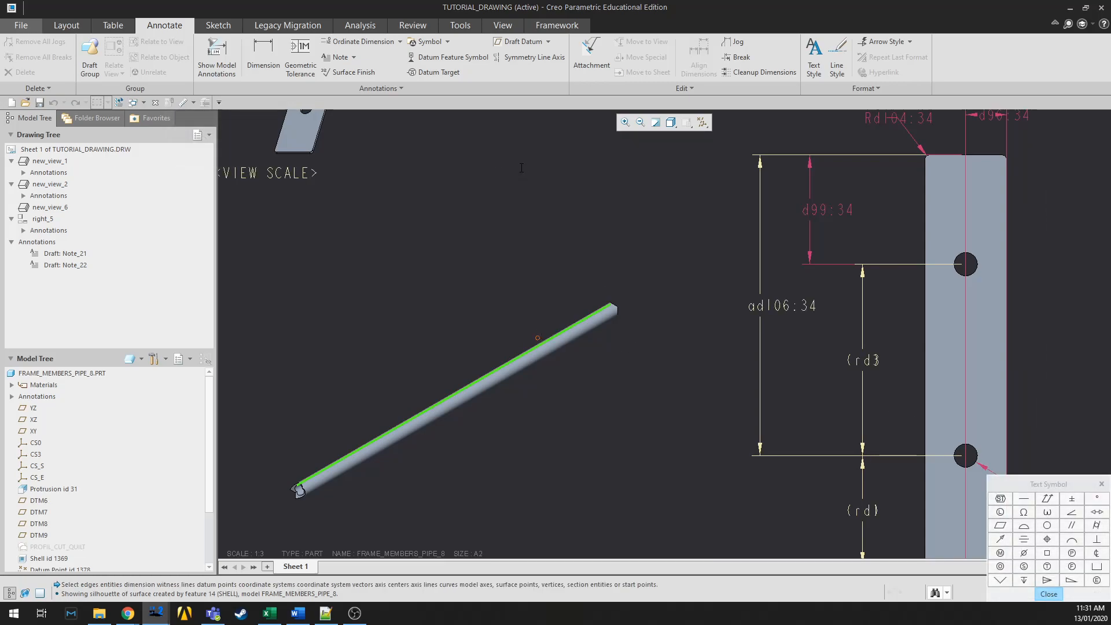
key("Return")
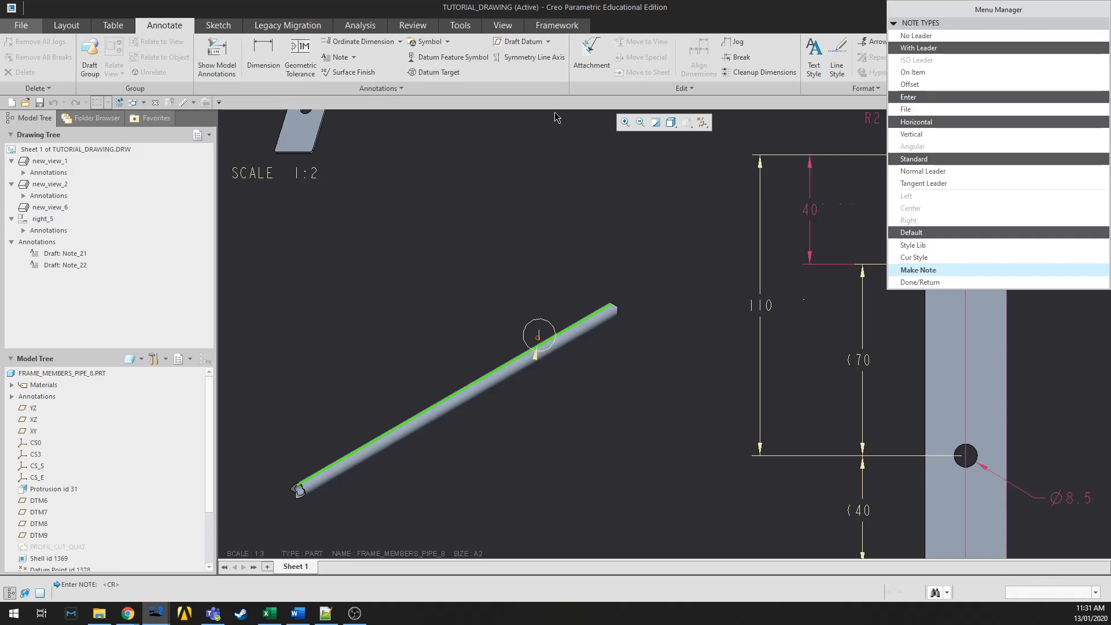
Add a balloon note "2" with a leader attached to the right edge of the plate's front view
left_click(896, 270)
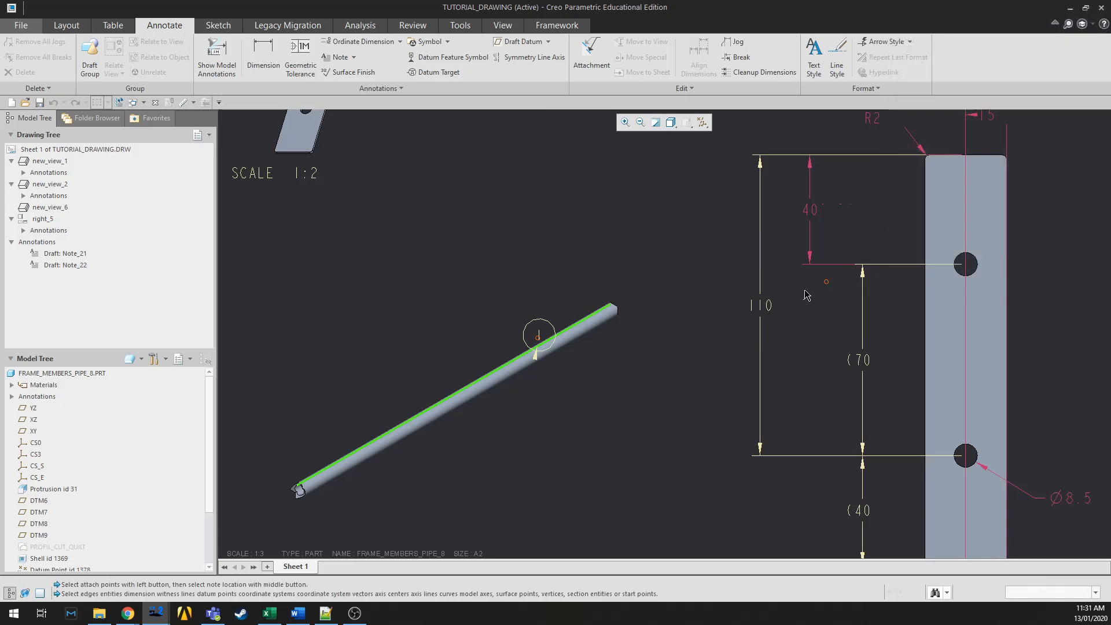
scroll(801, 333, "up", 3)
scroll(853, 346, "down", 2)
left_click(821, 331)
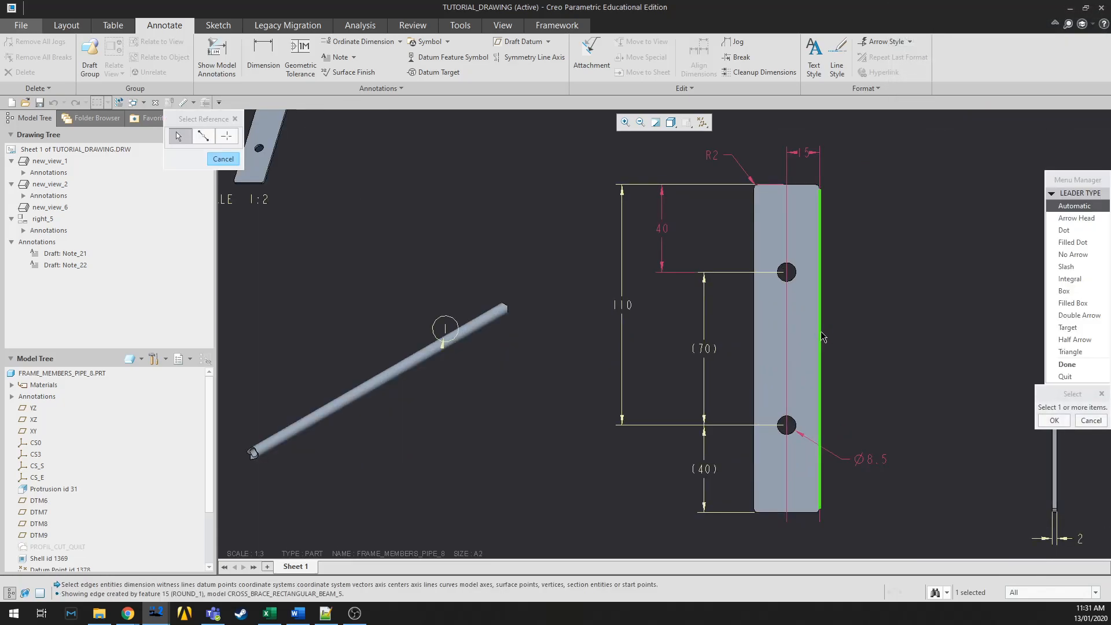
middle_click(827, 331)
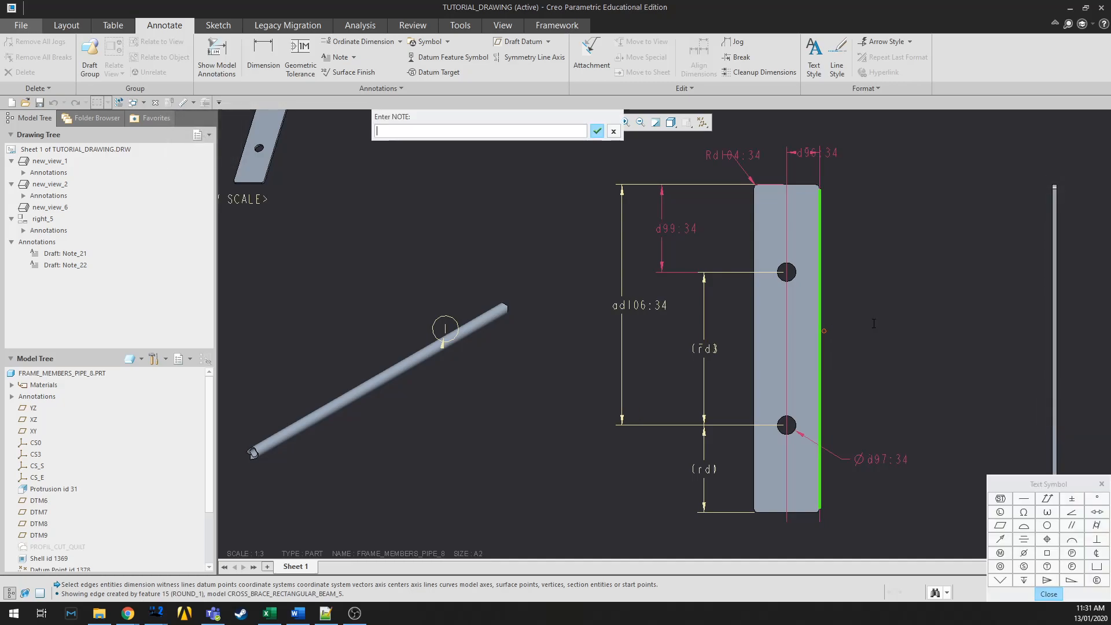
type("2")
key("Return")
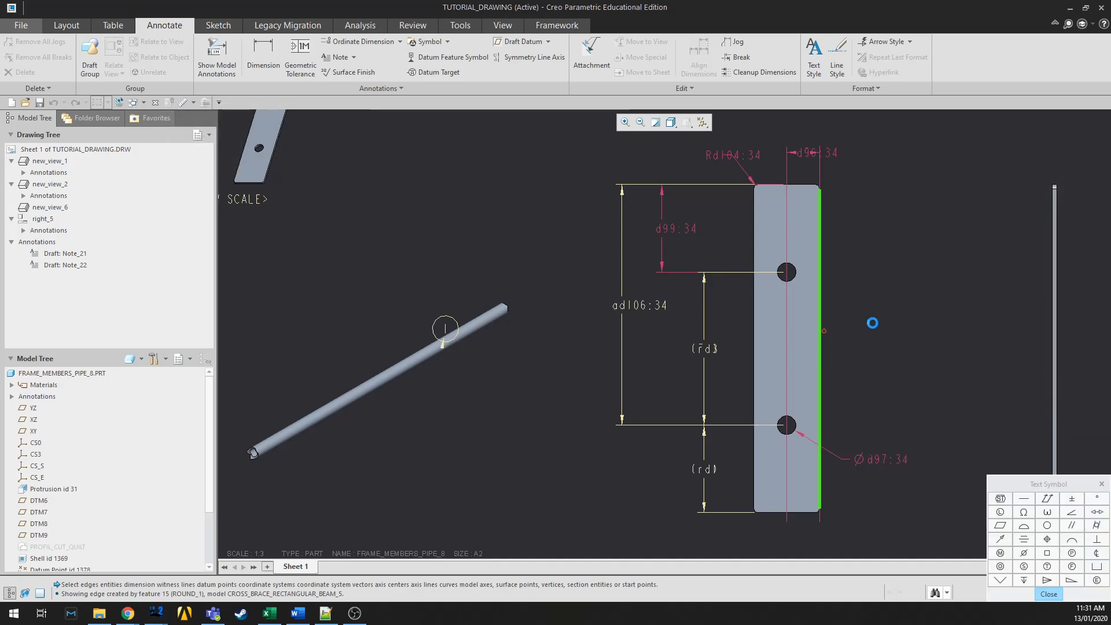
key("Return")
left_click(903, 283)
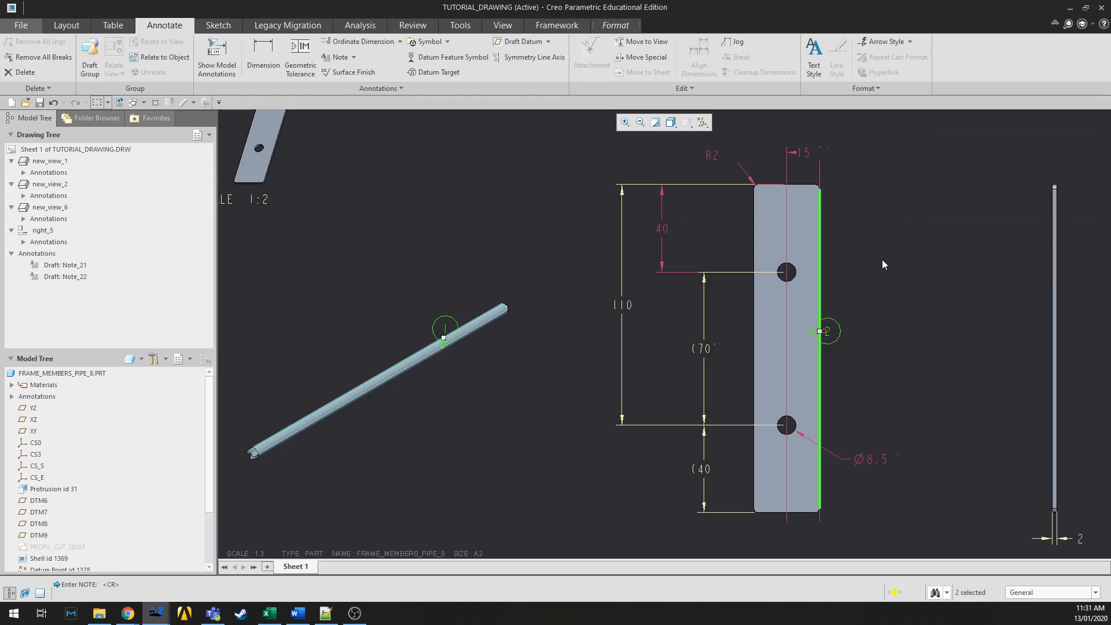
left_click(506, 232)
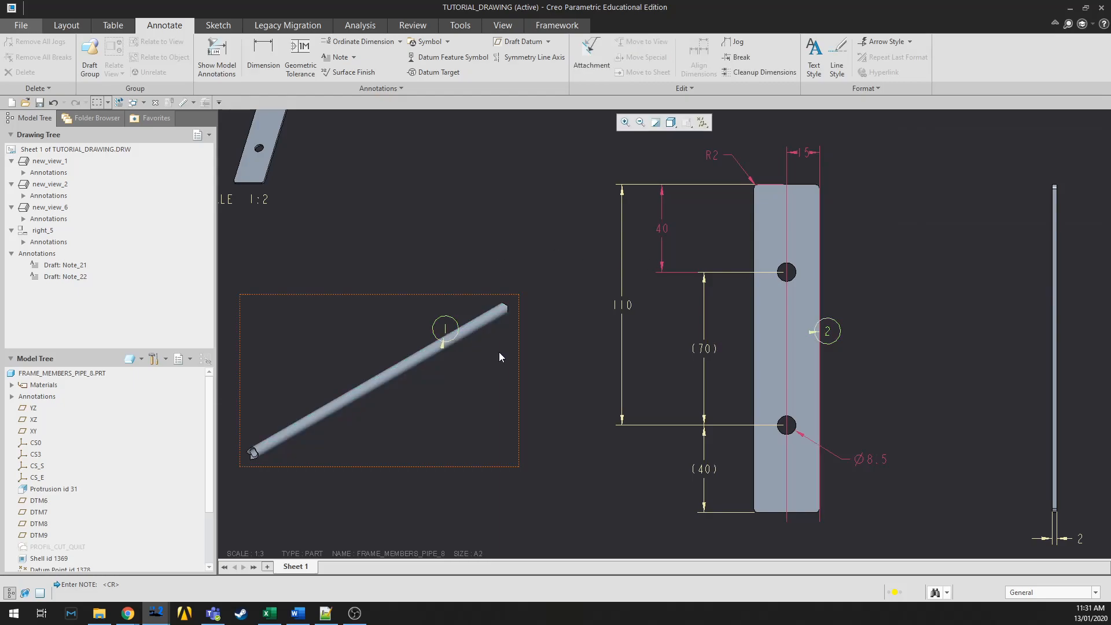
Move balloon 1 up and away from the pipe so its leader points clearly at the pipe's upper edge
left_click(445, 328)
scroll(458, 325, "up", 3)
left_click_drag(458, 325, 405, 248)
scroll(565, 362, "down", 2)
left_click(737, 352)
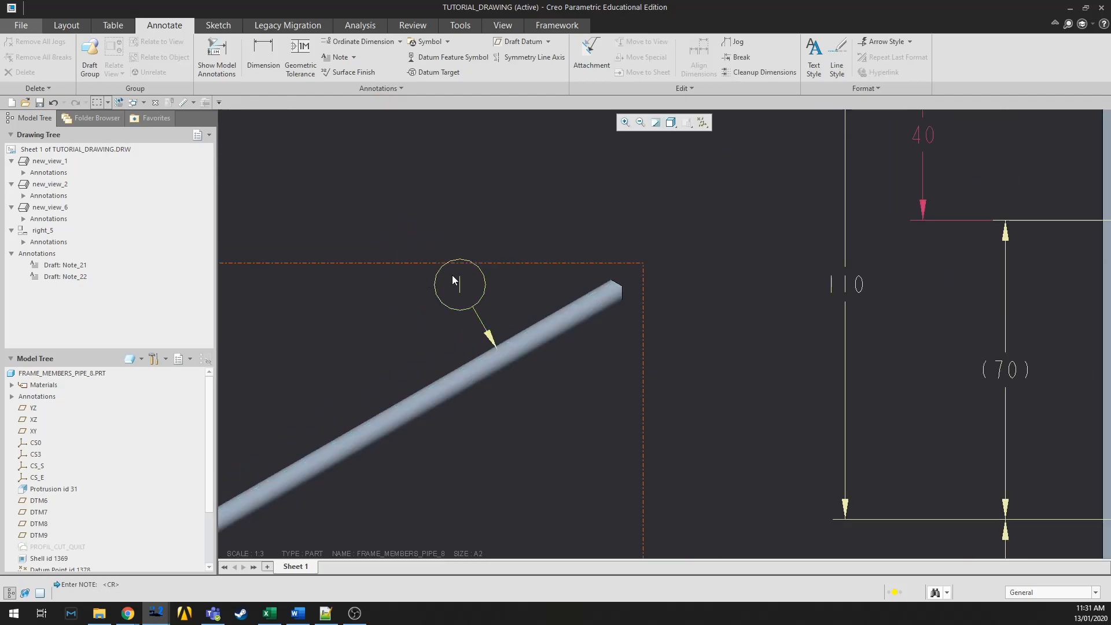
scroll(504, 339, "down", 3)
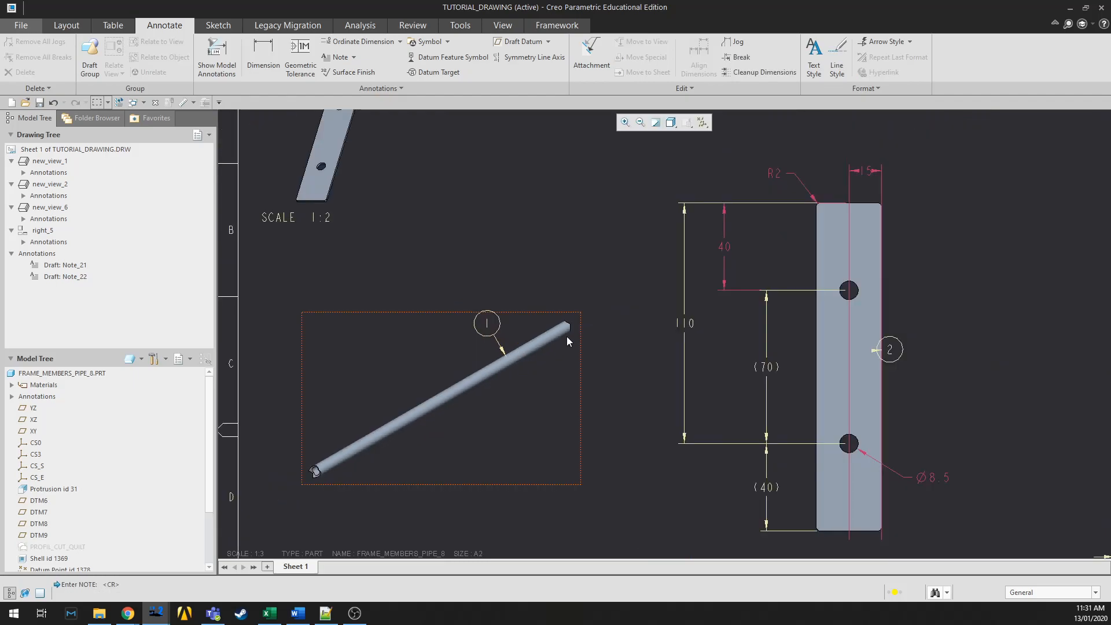
Move balloon 2 horizontally away from the right edge of the plate's front view to lengthen its leader
left_click(882, 351)
left_click_drag(889, 349, 963, 349)
left_click(942, 400)
scroll(886, 347, "up", 3)
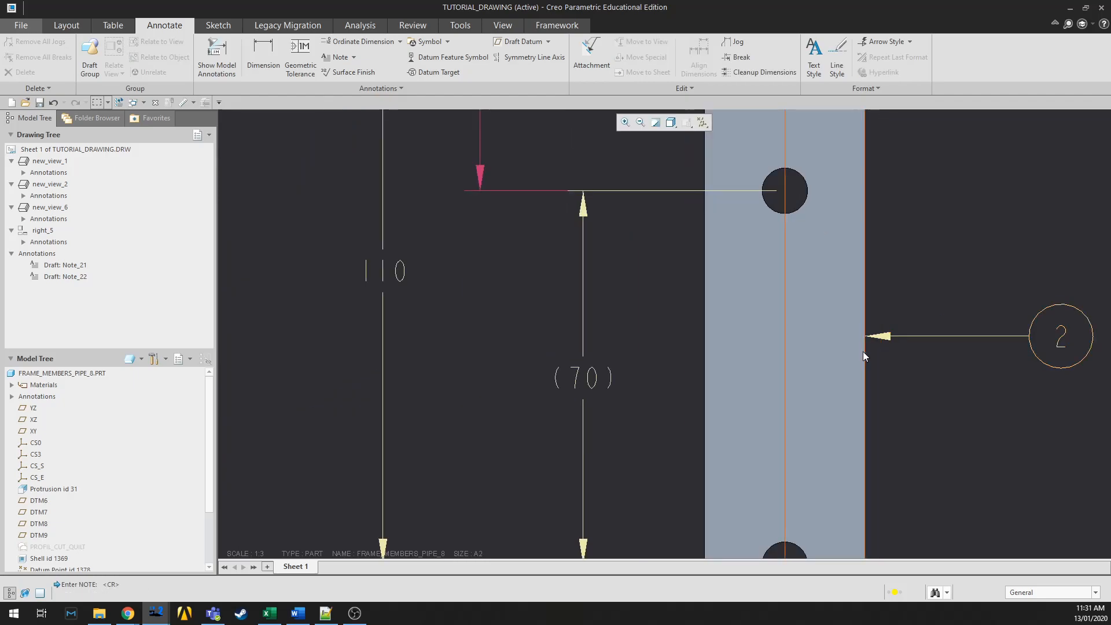
scroll(868, 318, "down", 3)
scroll(570, 317, "up", 3)
scroll(560, 349, "down", 5)
scroll(759, 345, "up", 4)
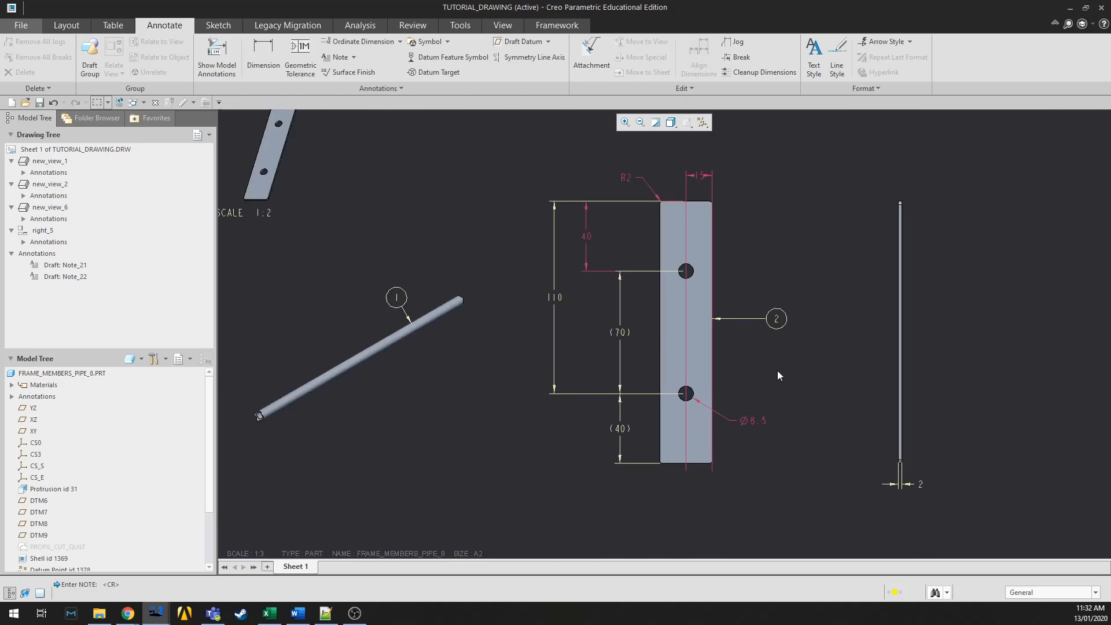
scroll(797, 387, "down", 2)
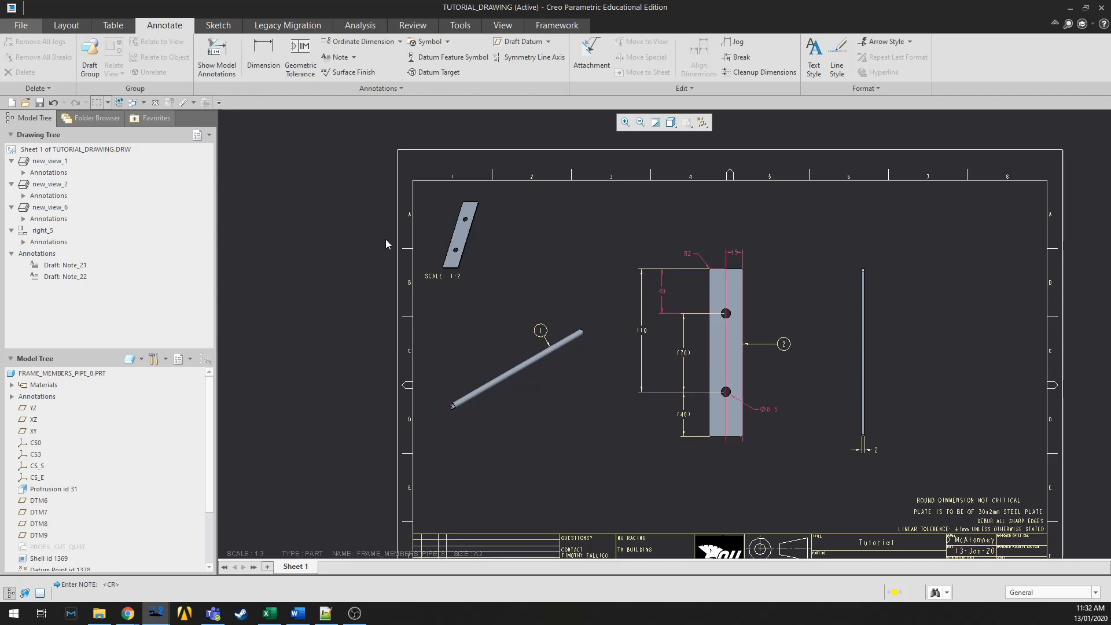
Place an unattached note "THIS IS A NOTE" between the plate's isometric view and the front view
left_click(353, 58)
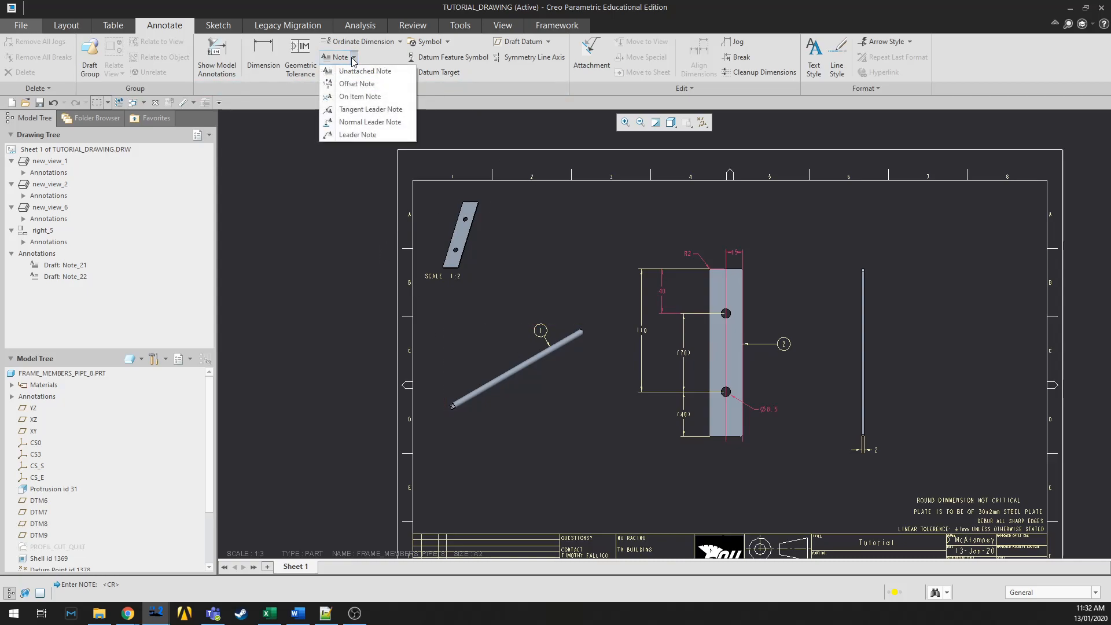
left_click(355, 71)
left_click(577, 212)
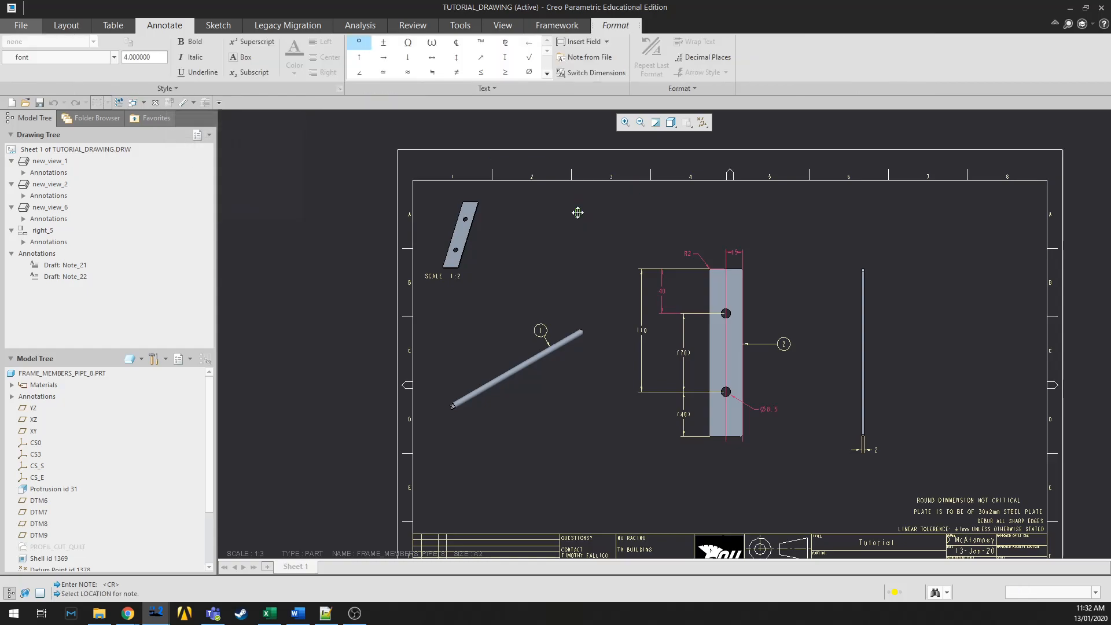
type("THIS IS A NOTE")
left_click(695, 227)
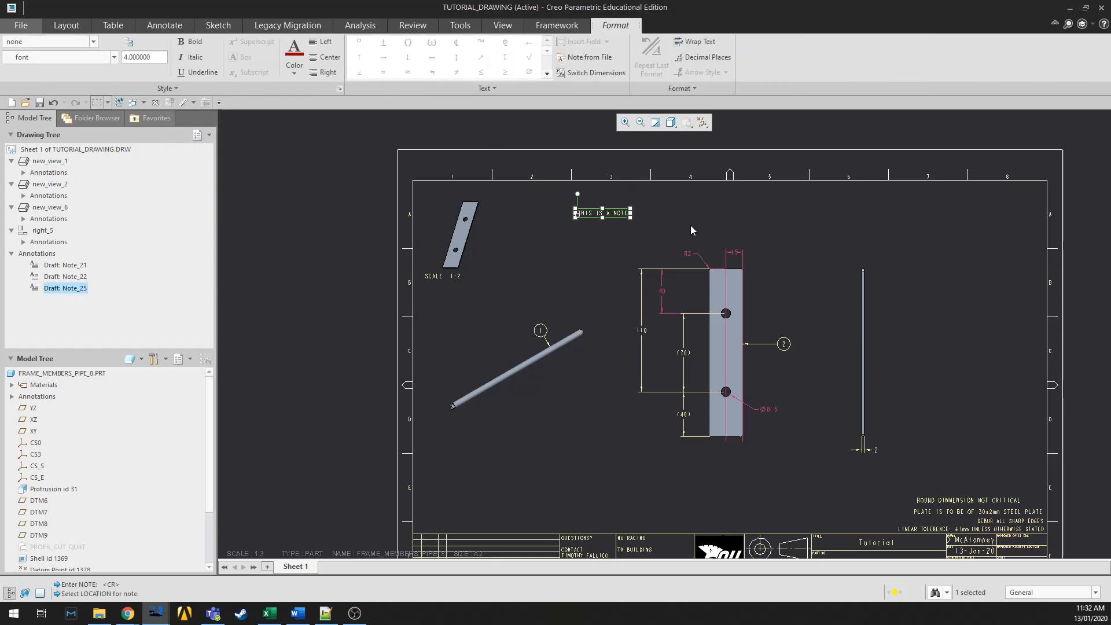
Shift the unattached note slightly down and toward the plate's isometric view
scroll(675, 222, "down", 5)
scroll(629, 220, "up", 1)
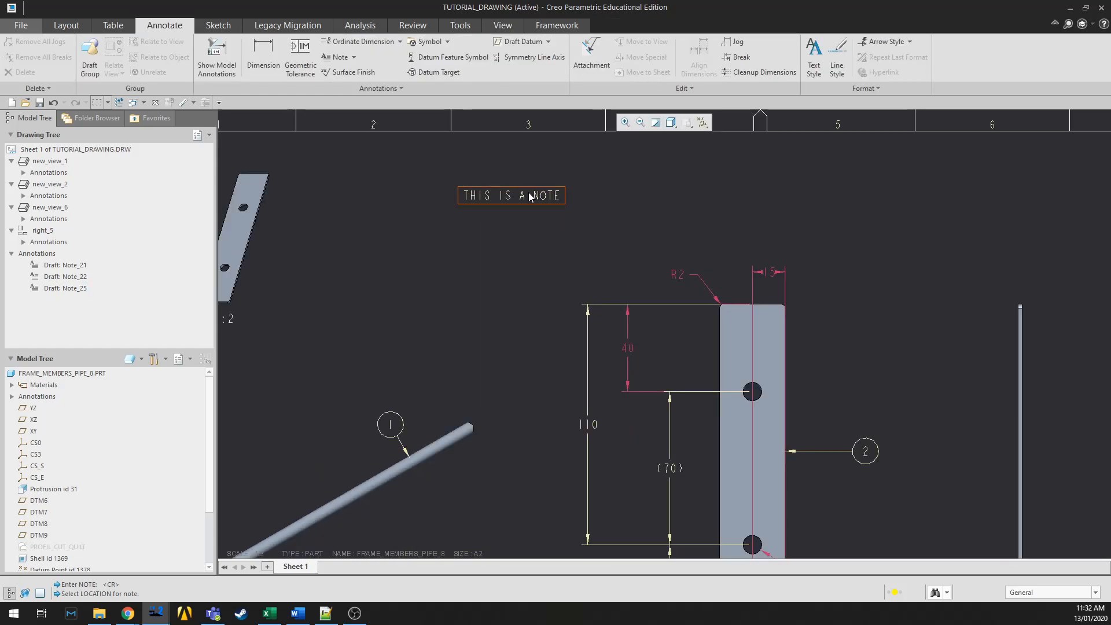
left_click(528, 193)
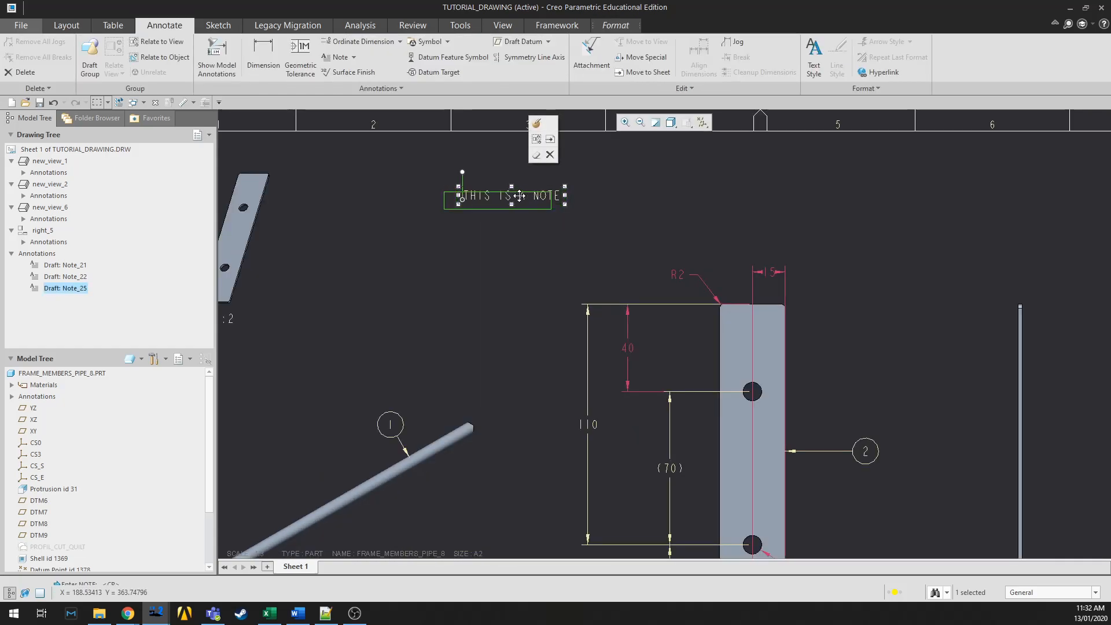
left_click_drag(533, 198, 500, 211)
left_click(547, 212)
Add a leader note "FREE TEXT NOTE WITH LEADER" above the plate's front view, with its arrow on a free point
left_click(353, 57)
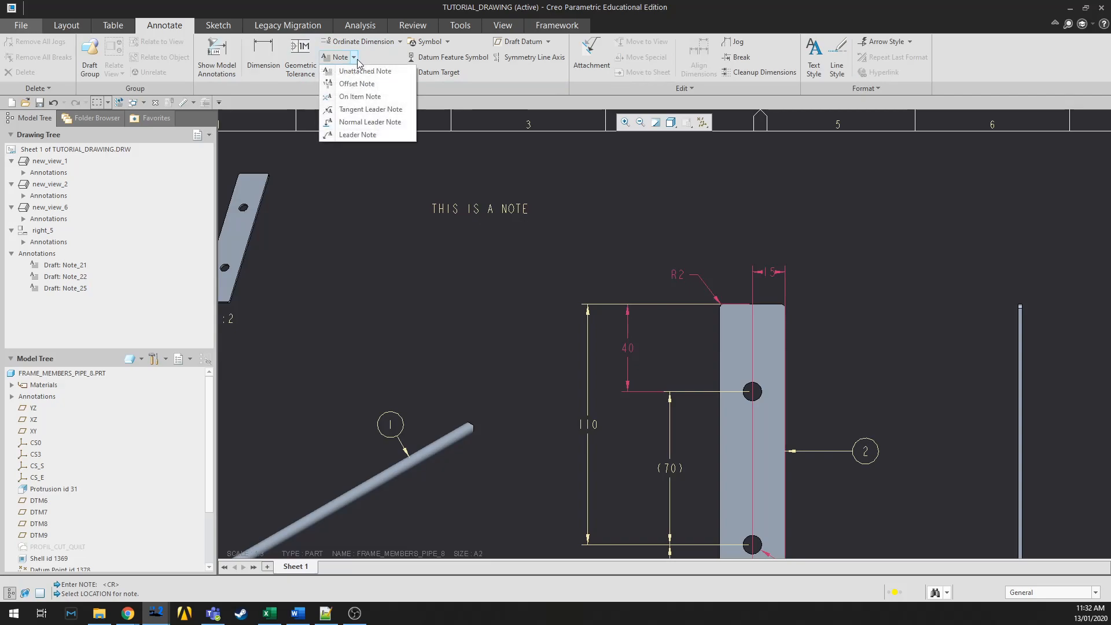
left_click(364, 135)
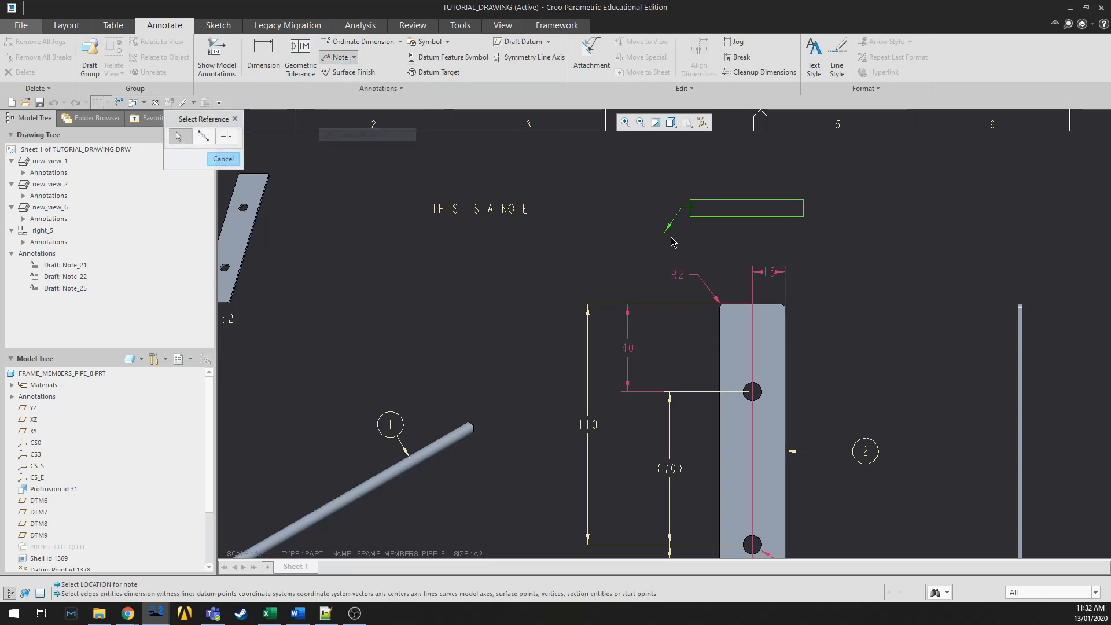
left_click(683, 191)
left_click(745, 174)
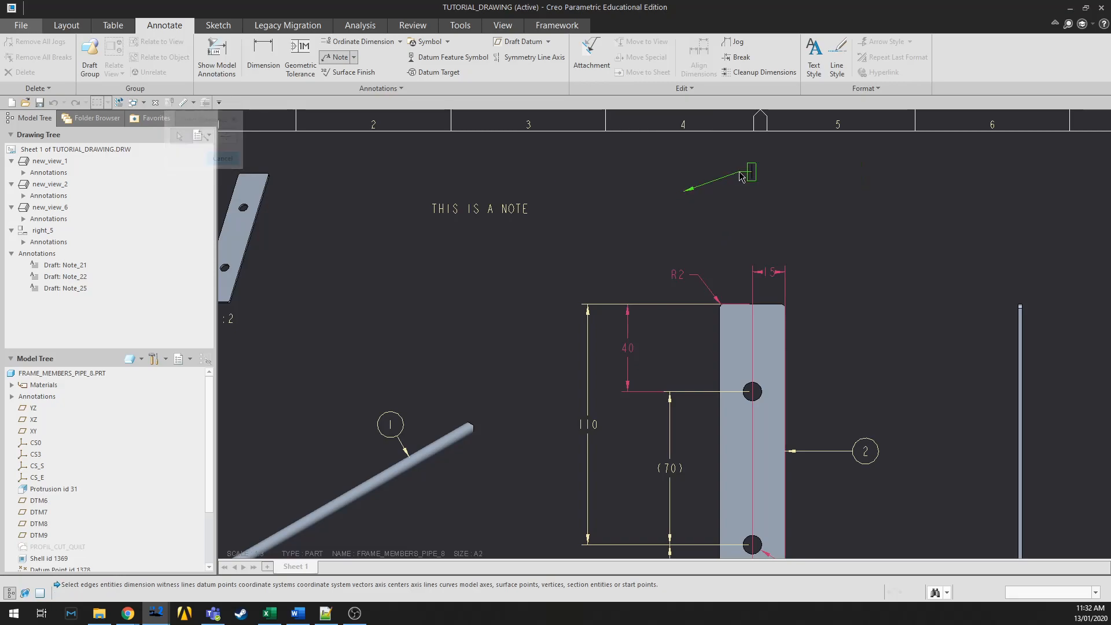
type("FREE TEXT NOTE WITH LEADER")
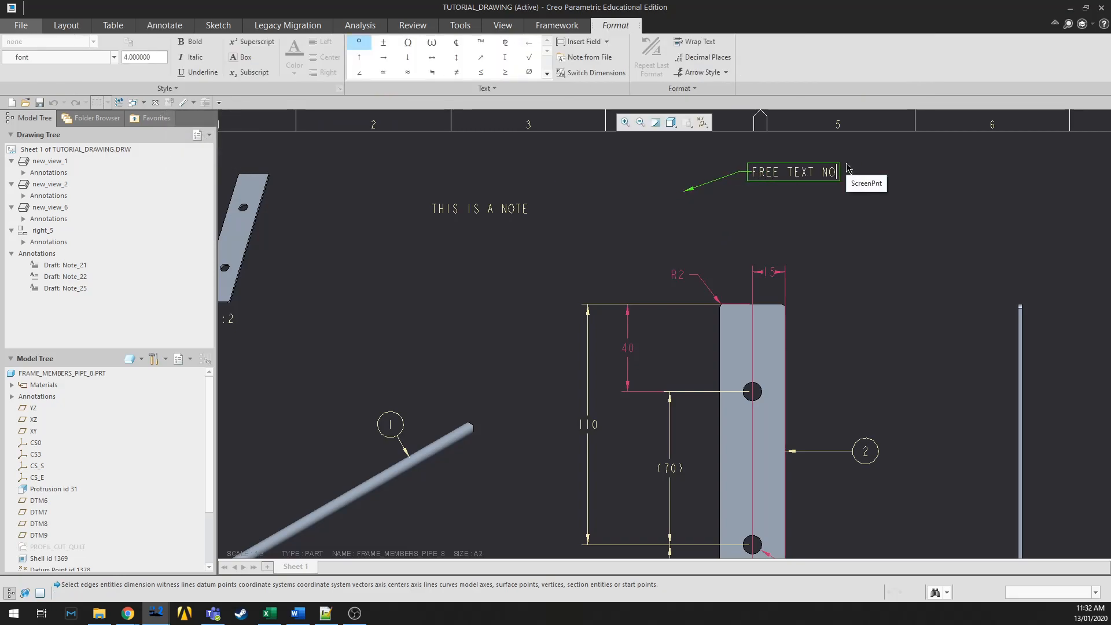
key("Return")
left_click(852, 200)
Move the leader note beside the plate's front view and put its arrowhead on the plate's right edge above balloon 2
left_click(849, 179)
left_click_drag(789, 166, 826, 301)
left_click(797, 172)
left_click_drag(796, 165, 895, 347)
left_click_drag(683, 193, 789, 393)
left_click_drag(896, 351, 861, 326)
left_click(879, 214)
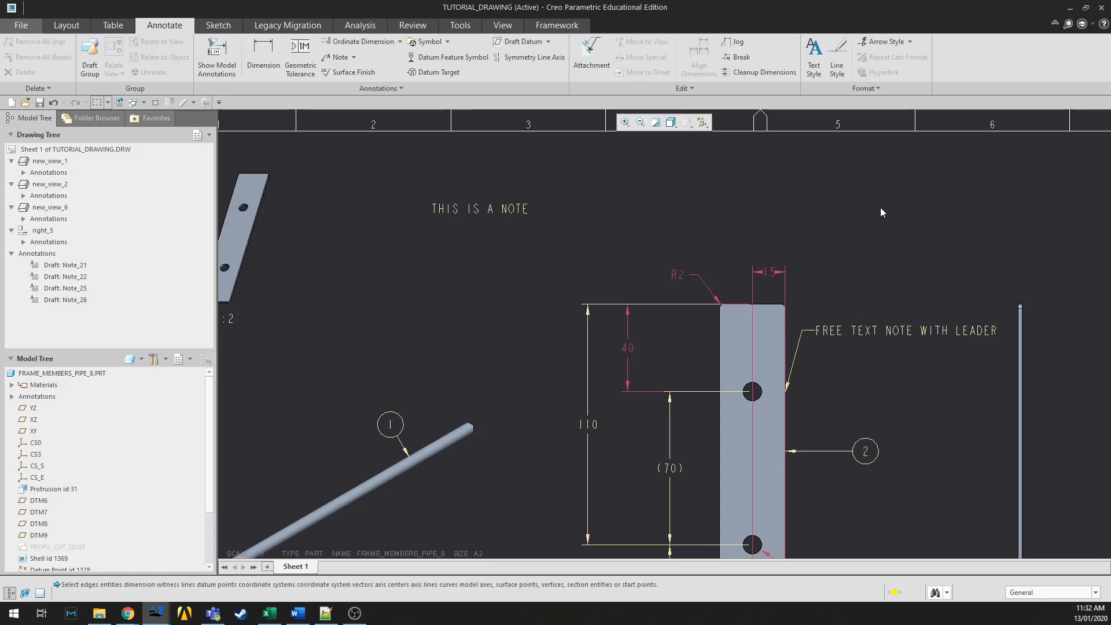
Review the whole sheet, including the views, notes and title block
scroll(878, 210, "down", 4)
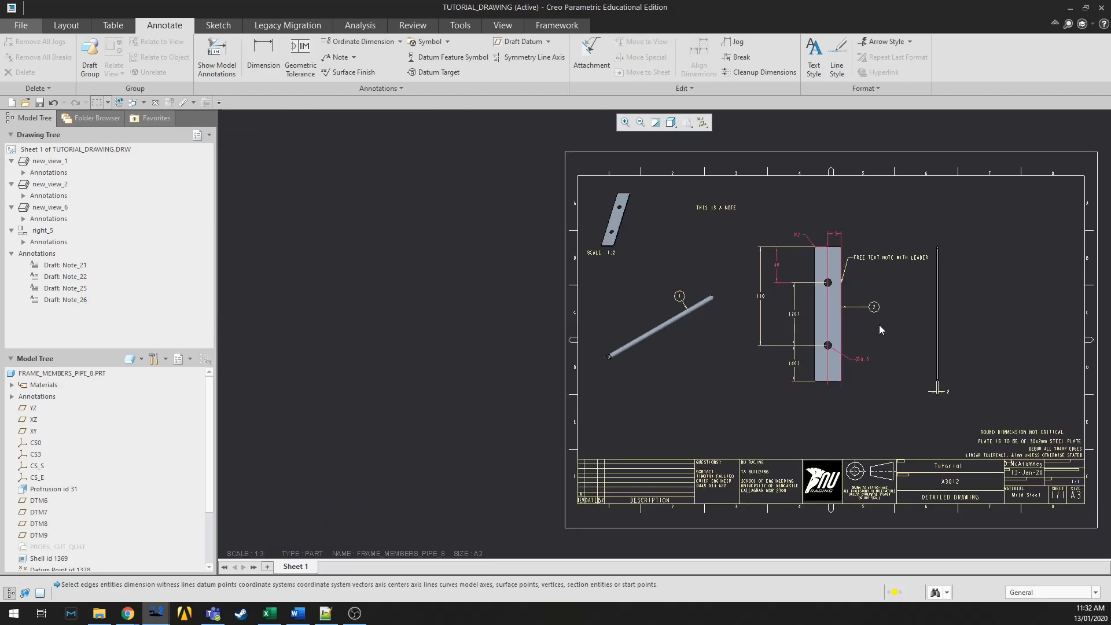
scroll(933, 336, "up", 2)
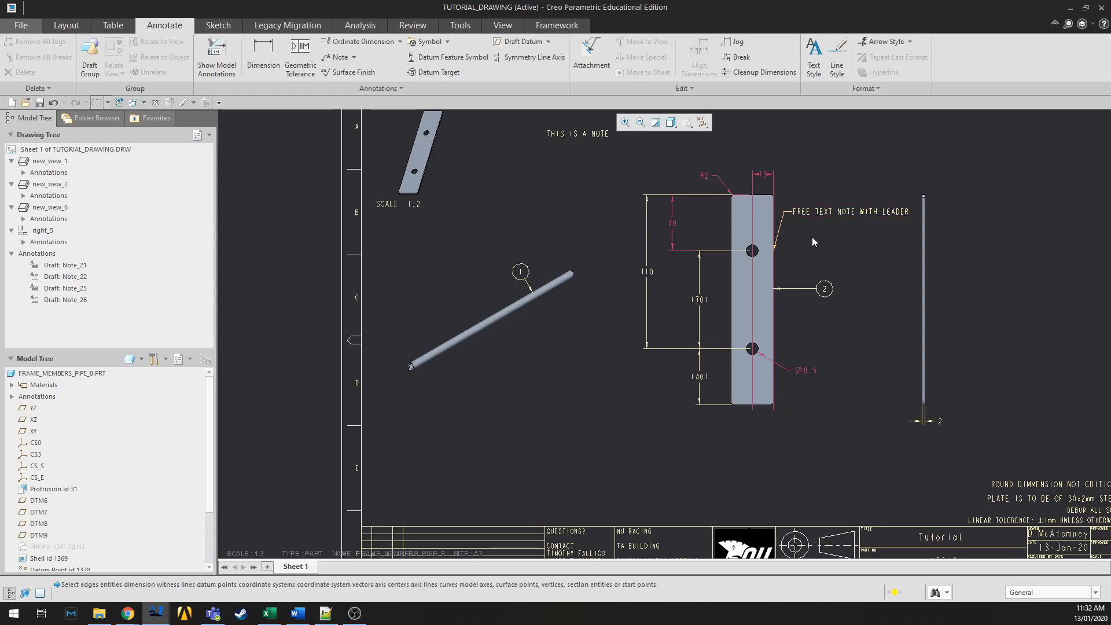
scroll(570, 403, "down", 2)
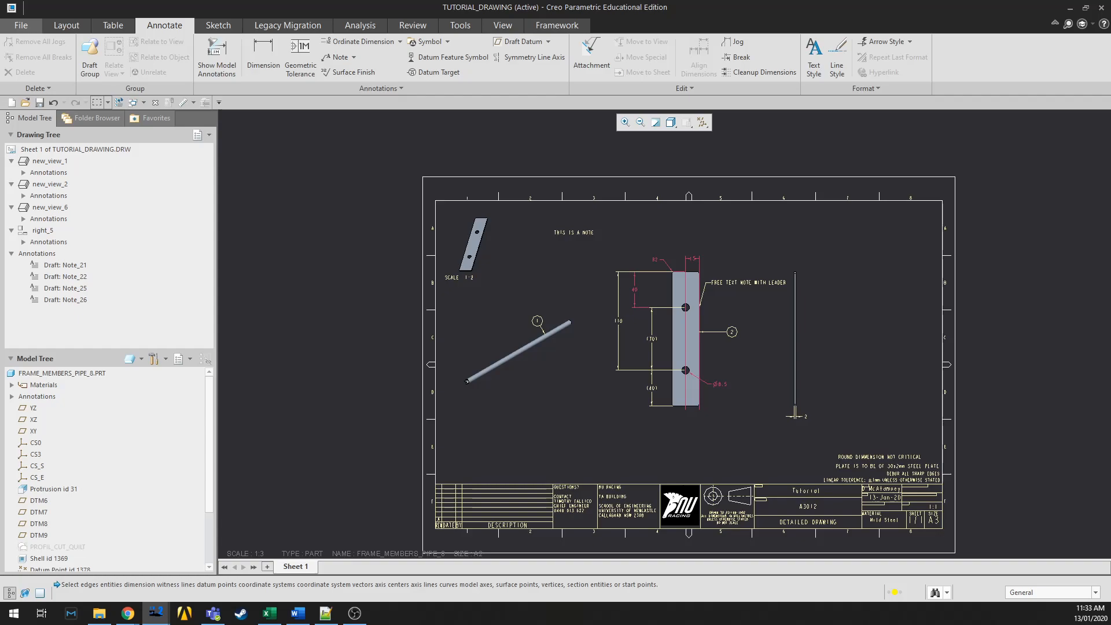
left_click(402, 360)
scroll(553, 356, "down", 2)
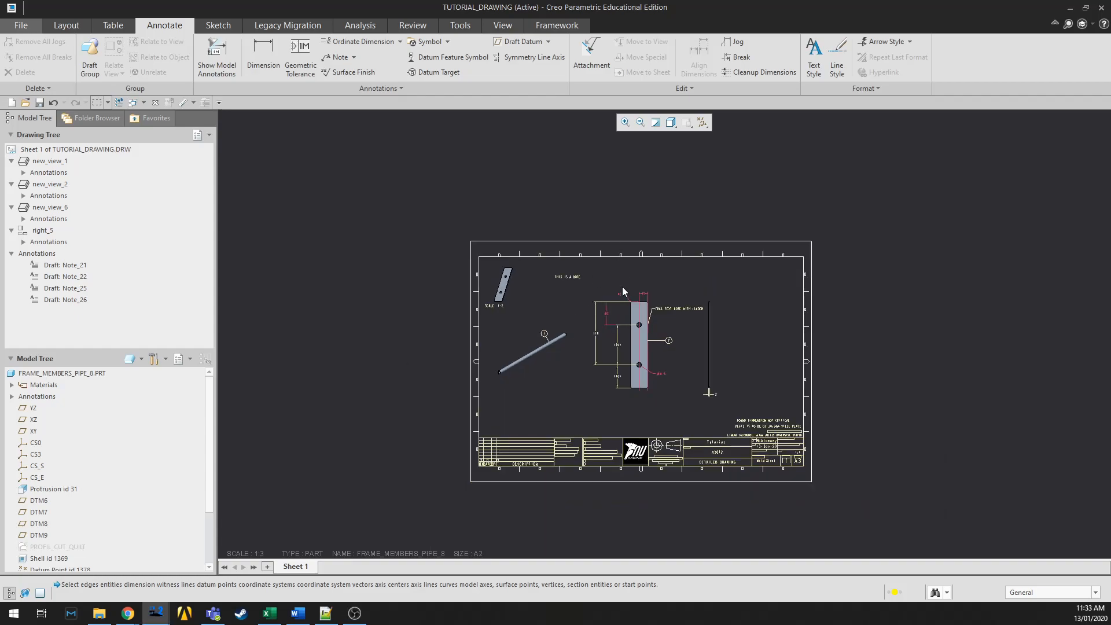
scroll(640, 406, "up", 2)
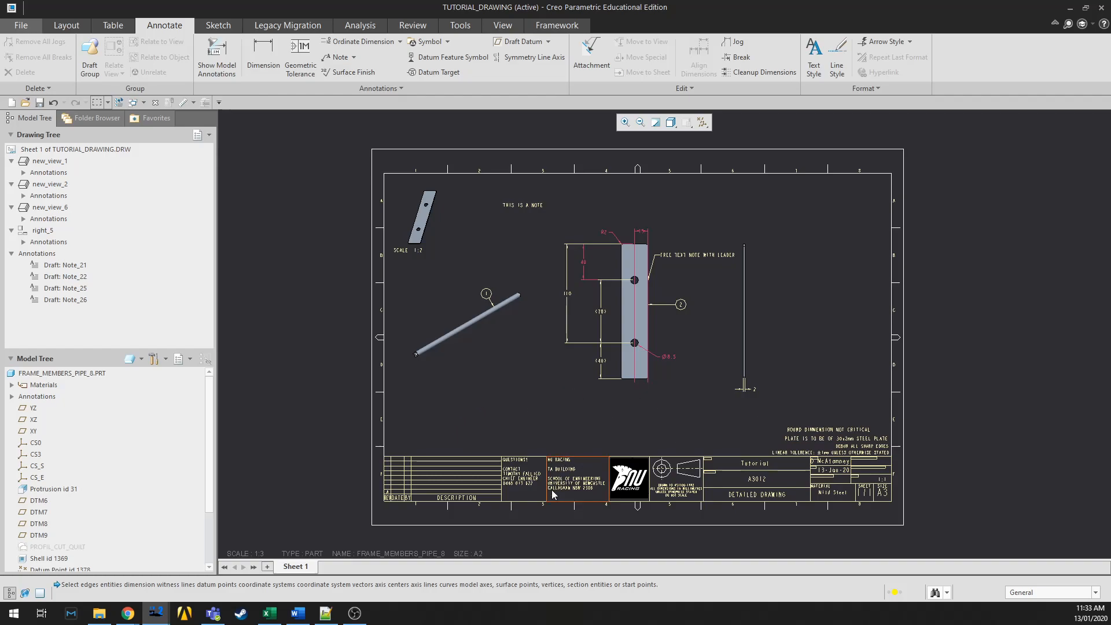
scroll(554, 484, "down", 1)
scroll(613, 438, "up", 1)
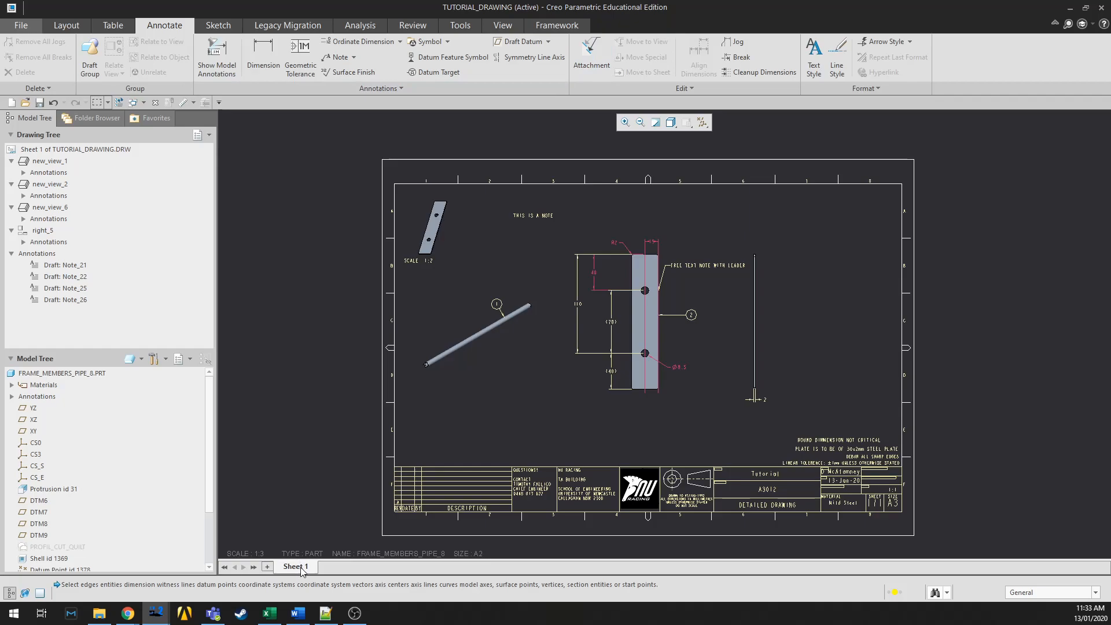
Add a second sheet with material "Mild Steel", name "Part 2", part number "P2" and part title "Part dos"
left_click(267, 567)
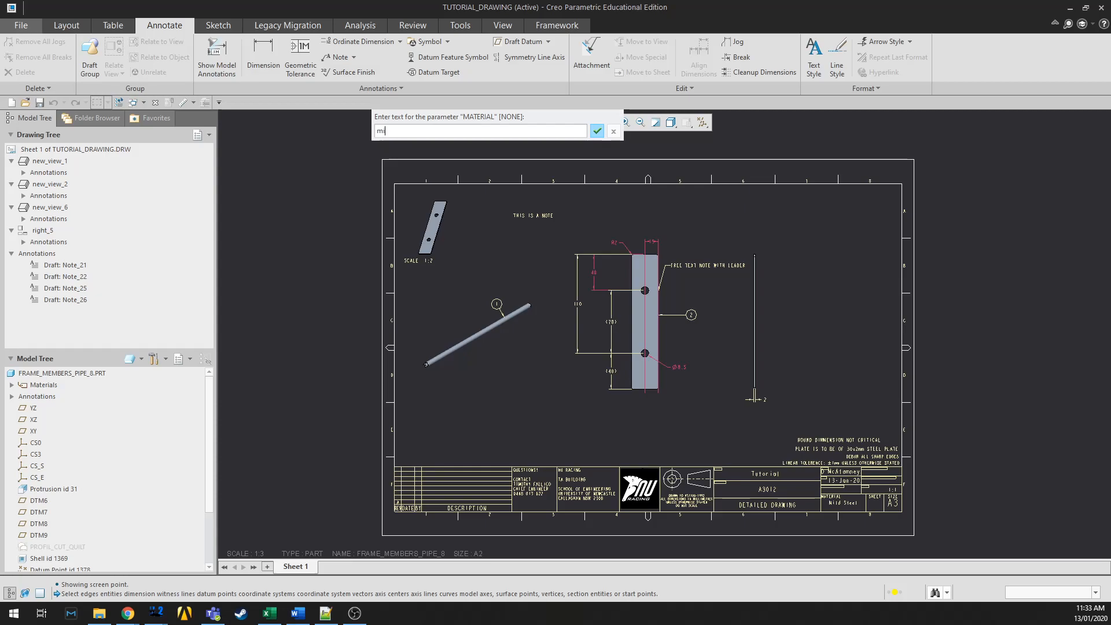
type("Mild Steel")
key("Return")
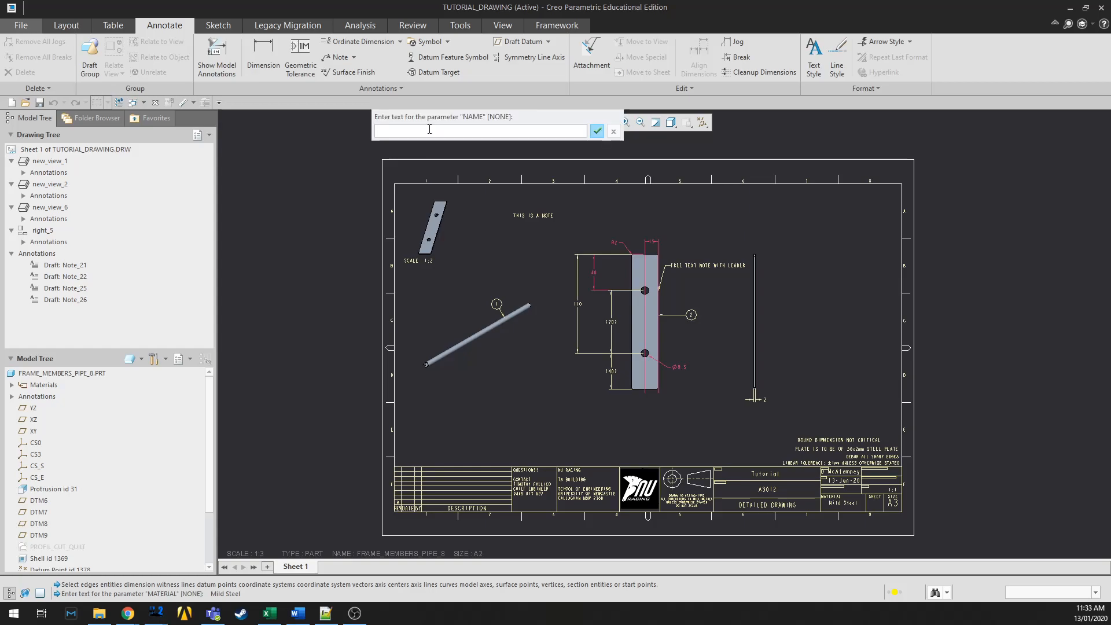
type("Part 2")
key("Return")
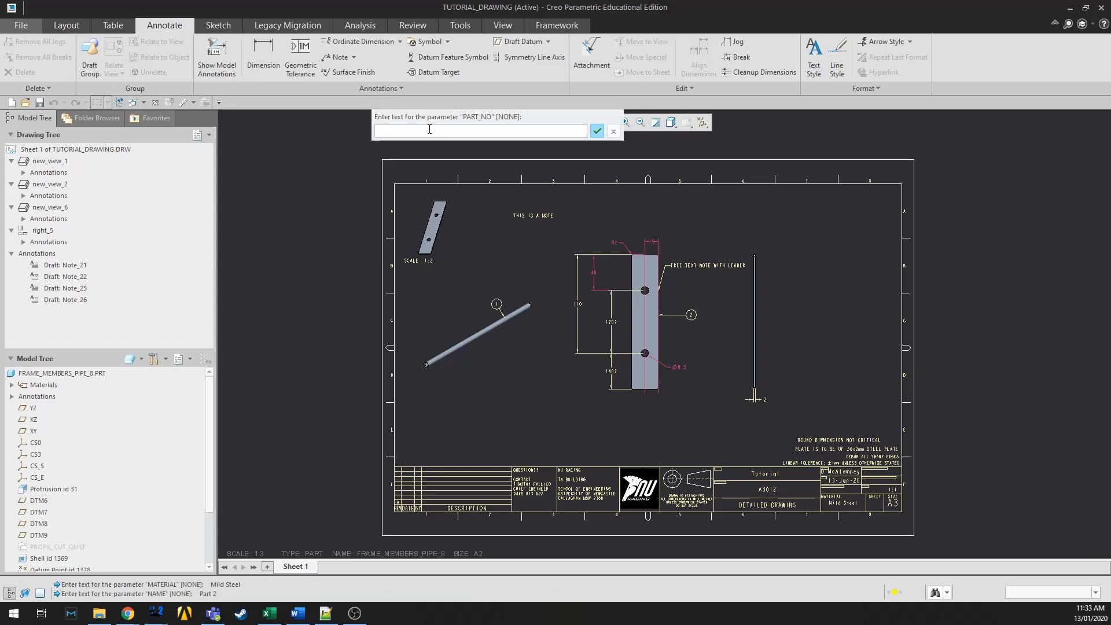
type("P2")
key("Return")
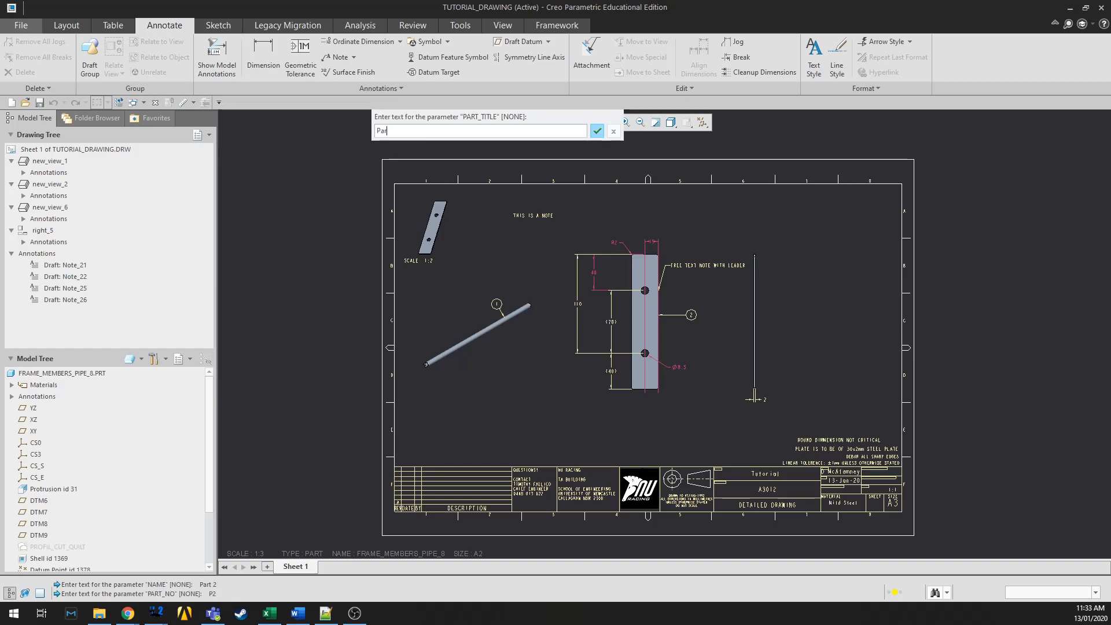
key("Return")
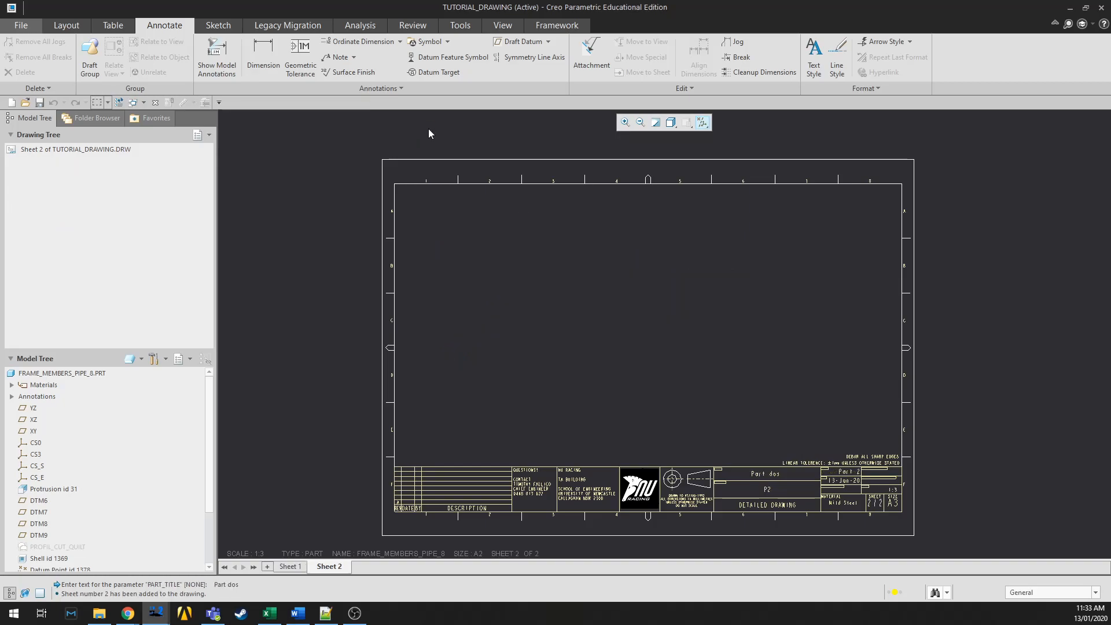
Replace "Part 2" in sheet 2's DRAWN title block cell with the drafter's name
scroll(809, 495, "down", 5)
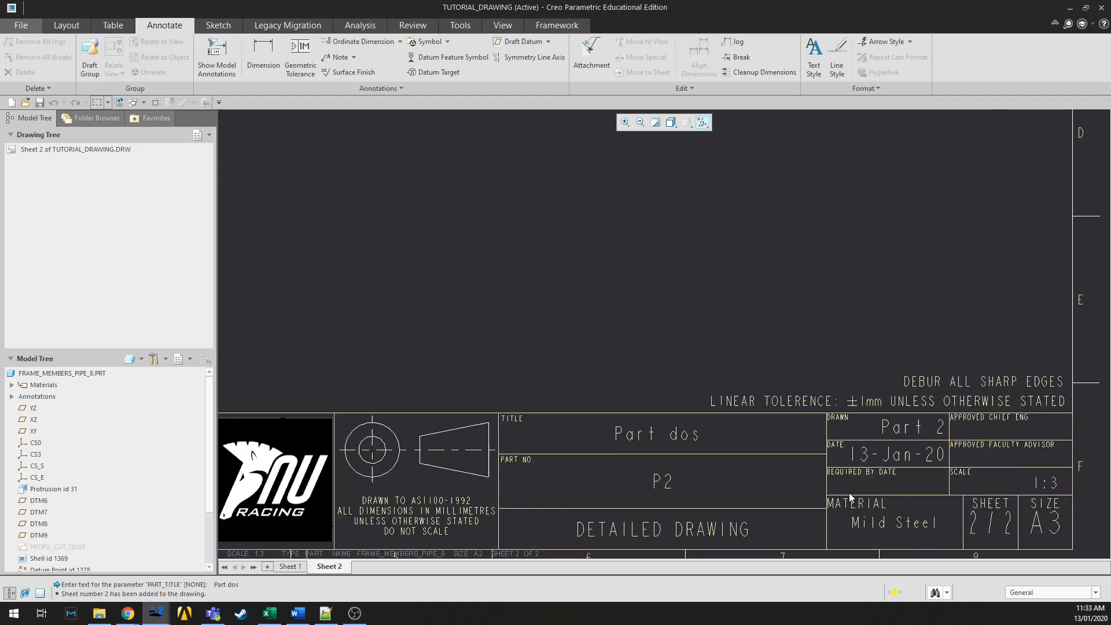
scroll(668, 377, "up", 2)
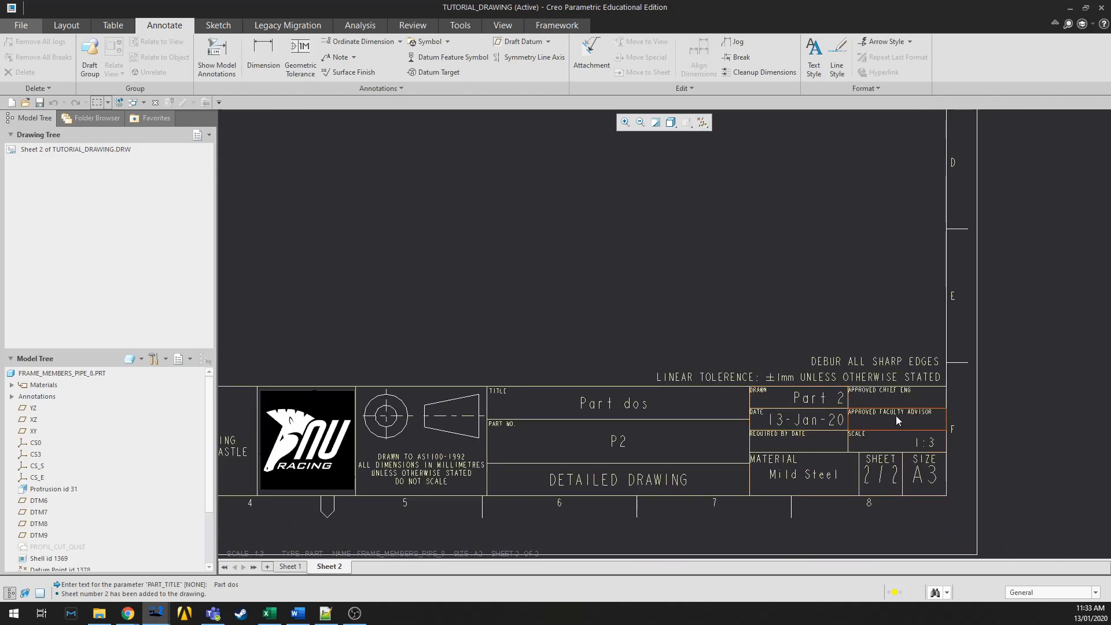
scroll(776, 449, "down", 2)
left_click(803, 363)
left_click(718, 279)
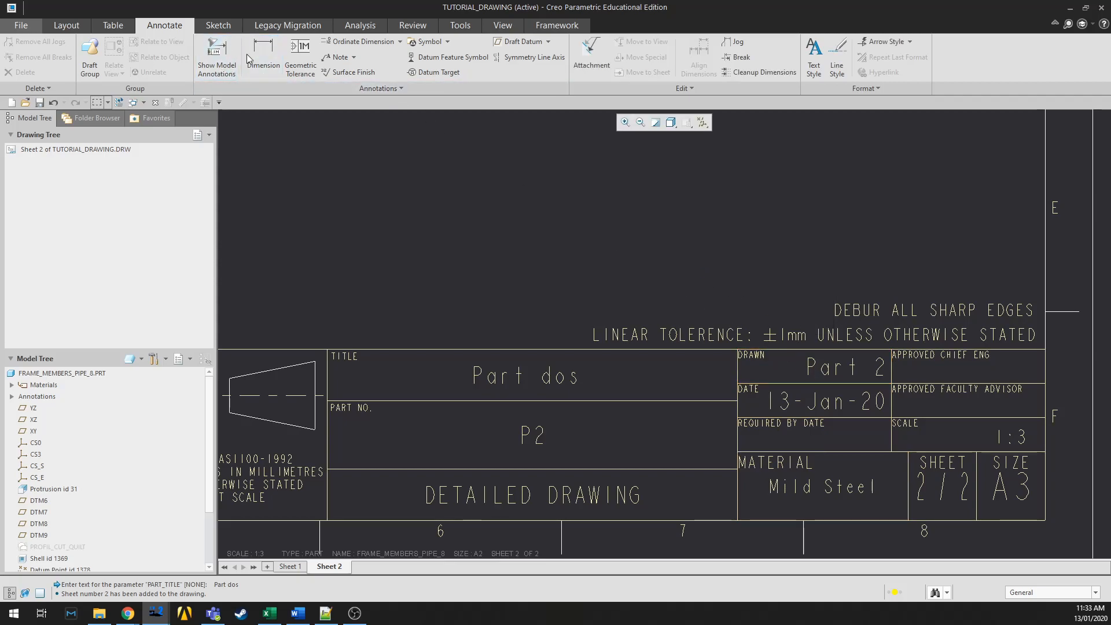
left_click(810, 371)
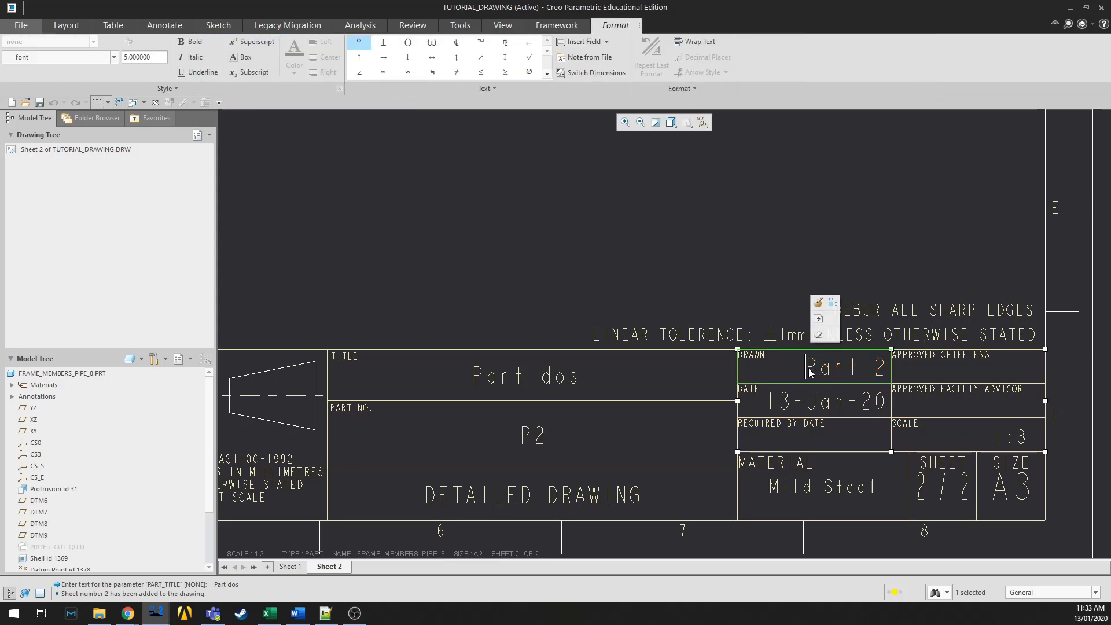
left_click(113, 25)
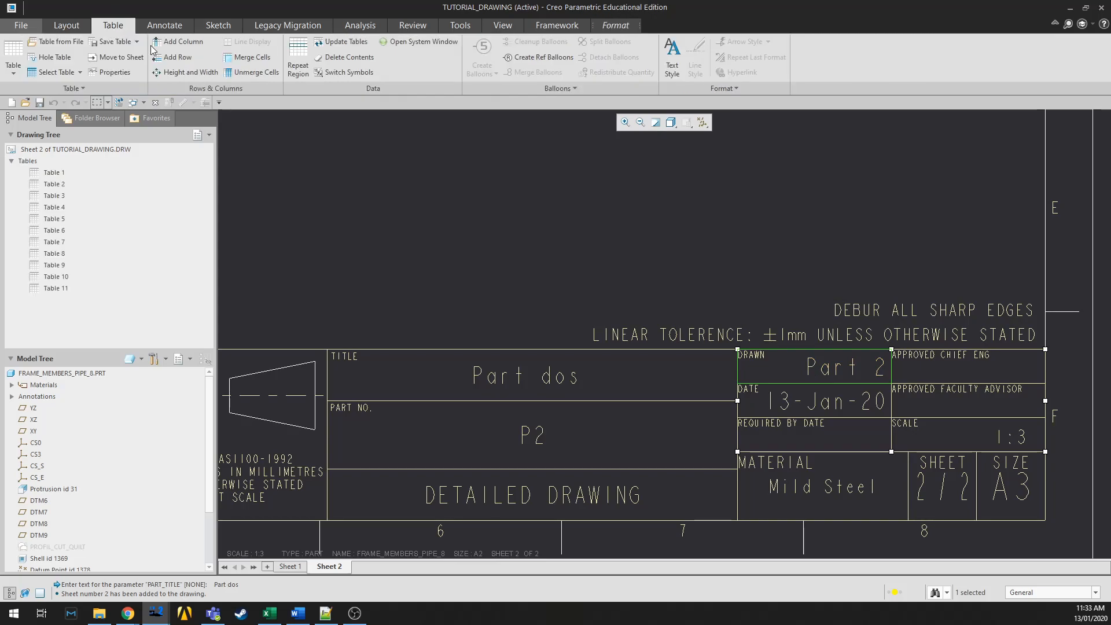
double_click(871, 375)
key("Delete")
key("BackSpace")
key("BackSpace")
key("BackSpace")
key("BackSpace")
key("BackSpace")
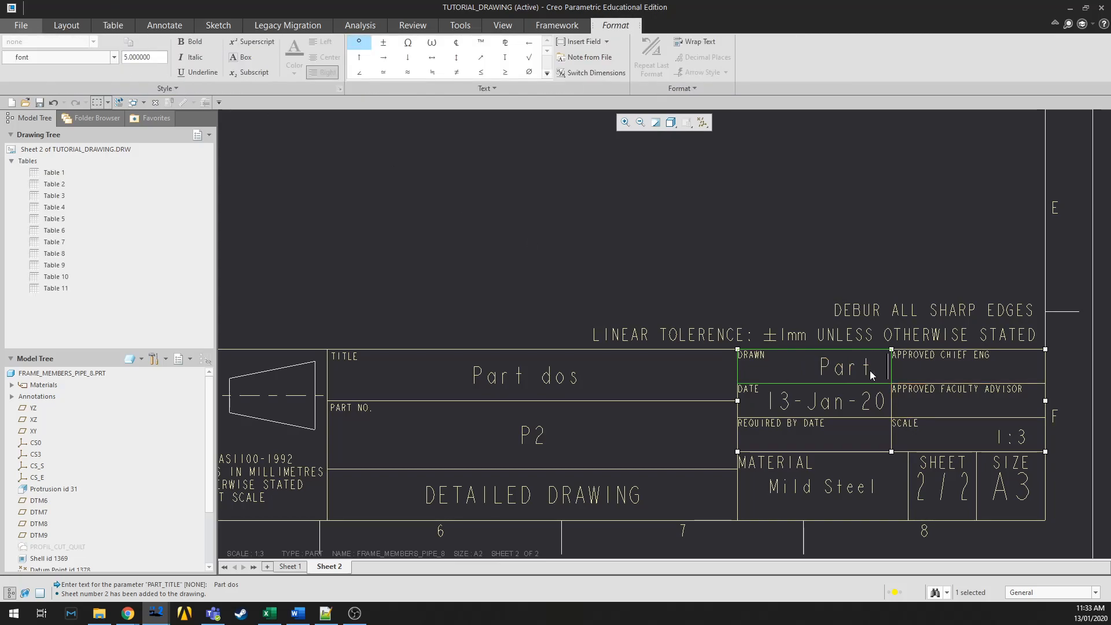
type("D McAtamney")
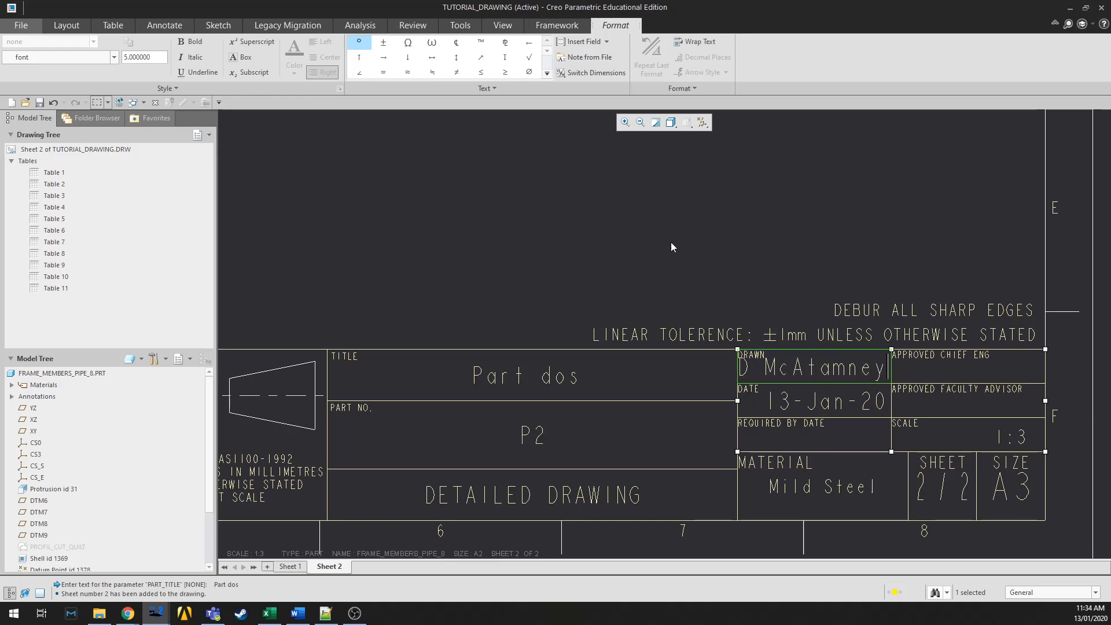
left_click(771, 322)
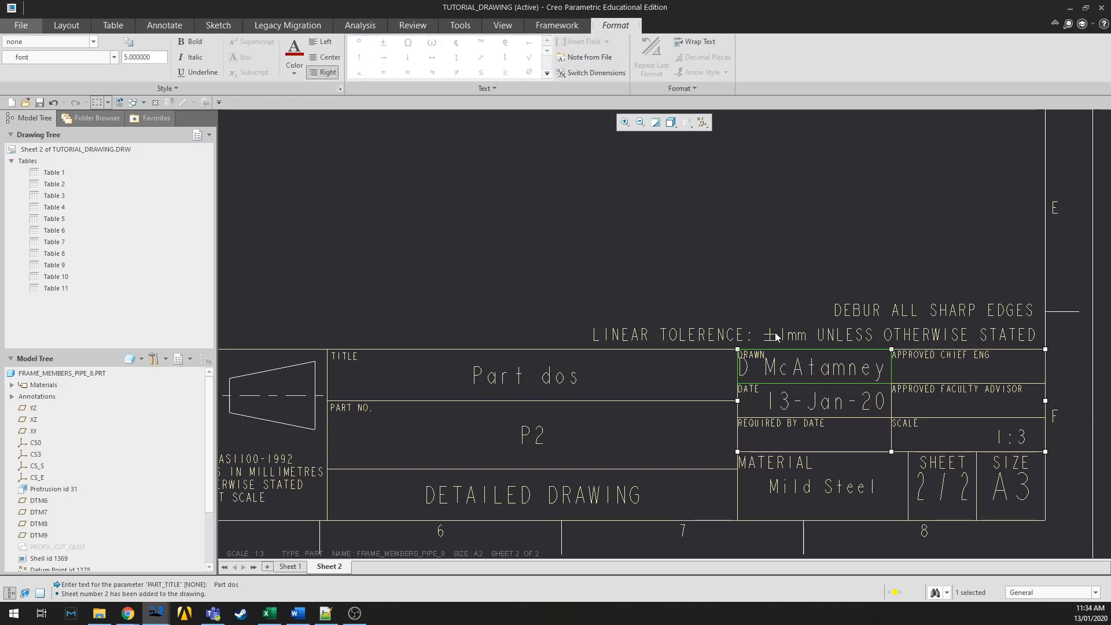
double_click(744, 370)
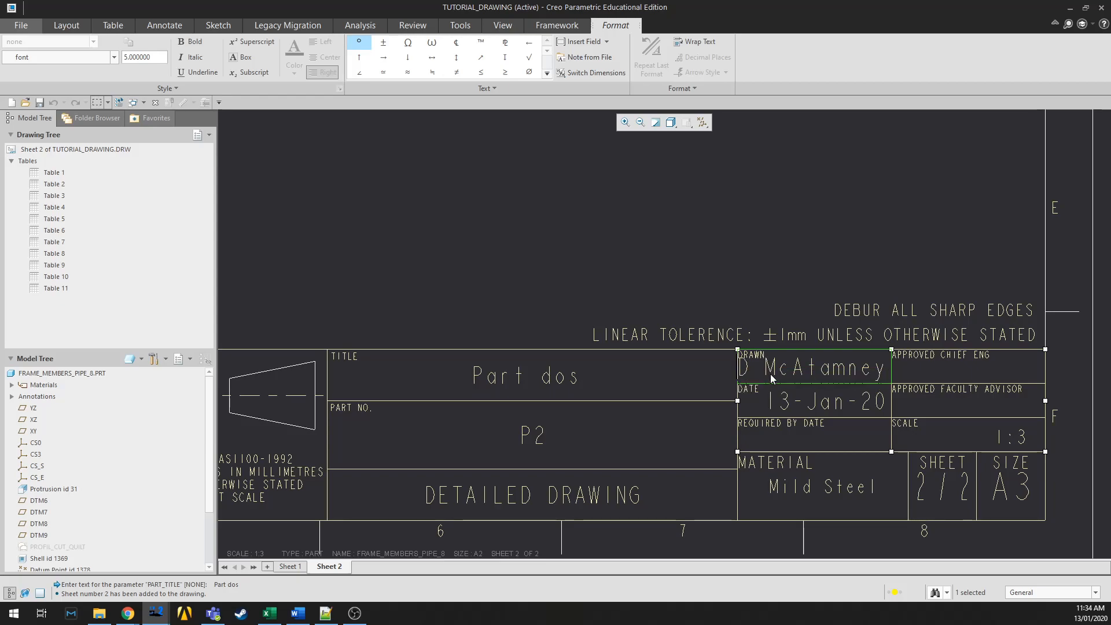
left_click(717, 233)
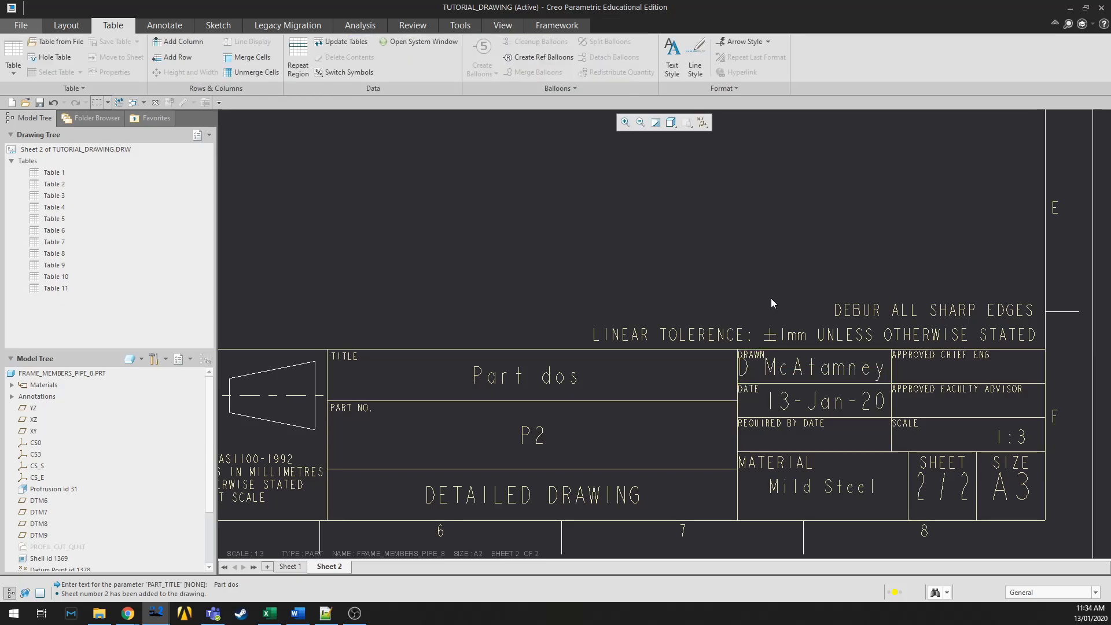
Rename the first drawing sheet as "GA"
scroll(851, 431, "down", 3)
scroll(857, 434, "down", 3)
scroll(807, 450, "up", 2)
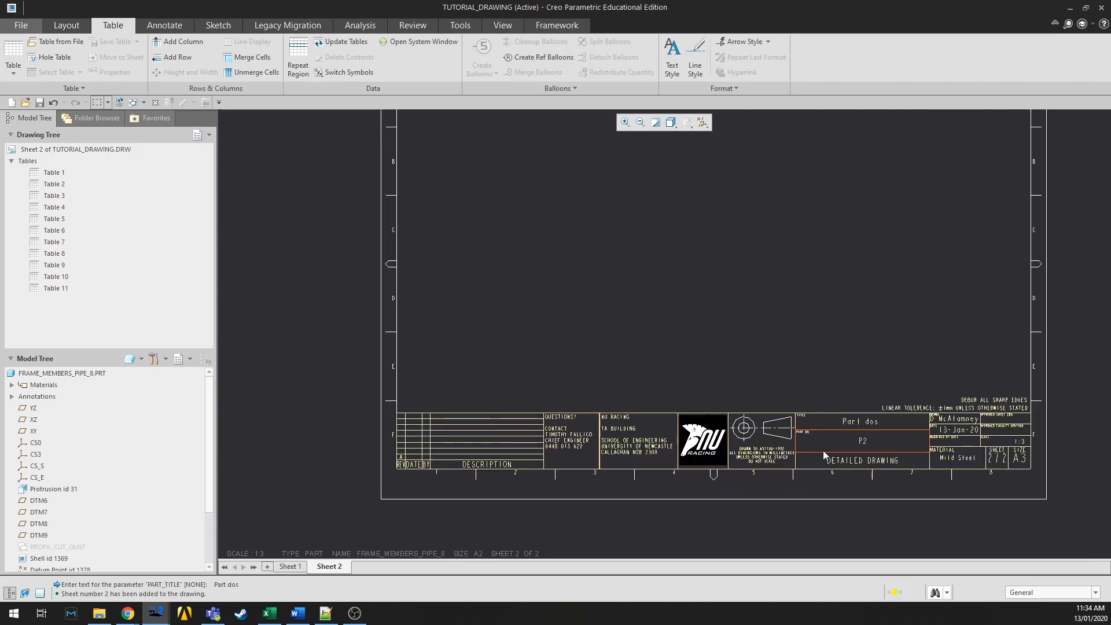
scroll(665, 495, "down", 2)
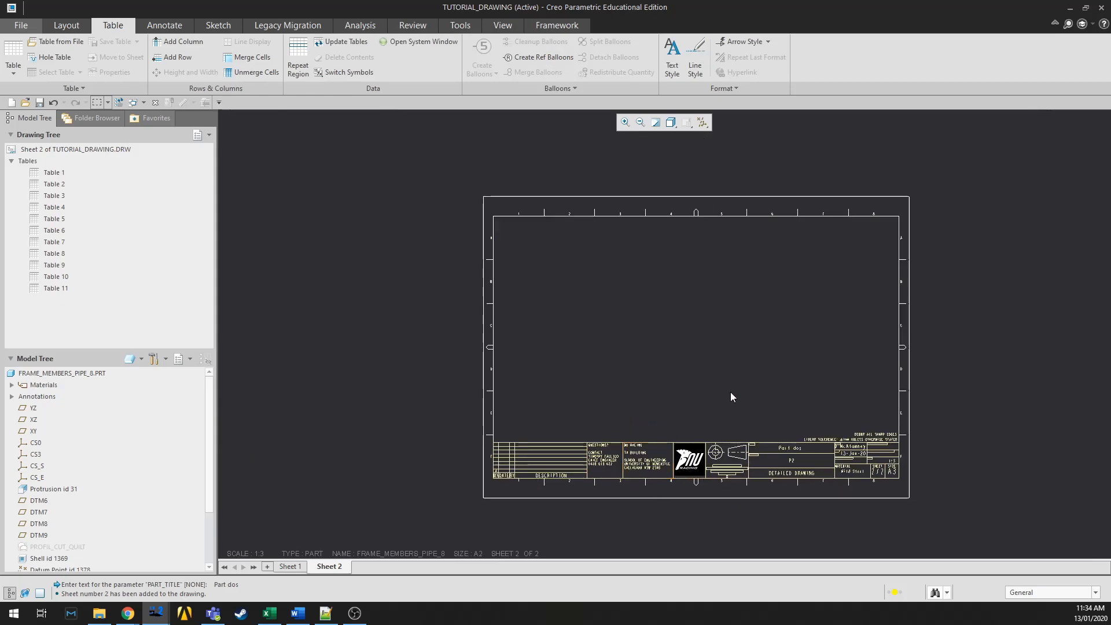
scroll(730, 393, "up", 1)
mouse_move(721, 385)
middle_mouse_down()
mouse_move(676, 373)
mouse_move(689, 383)
middle_mouse_up()
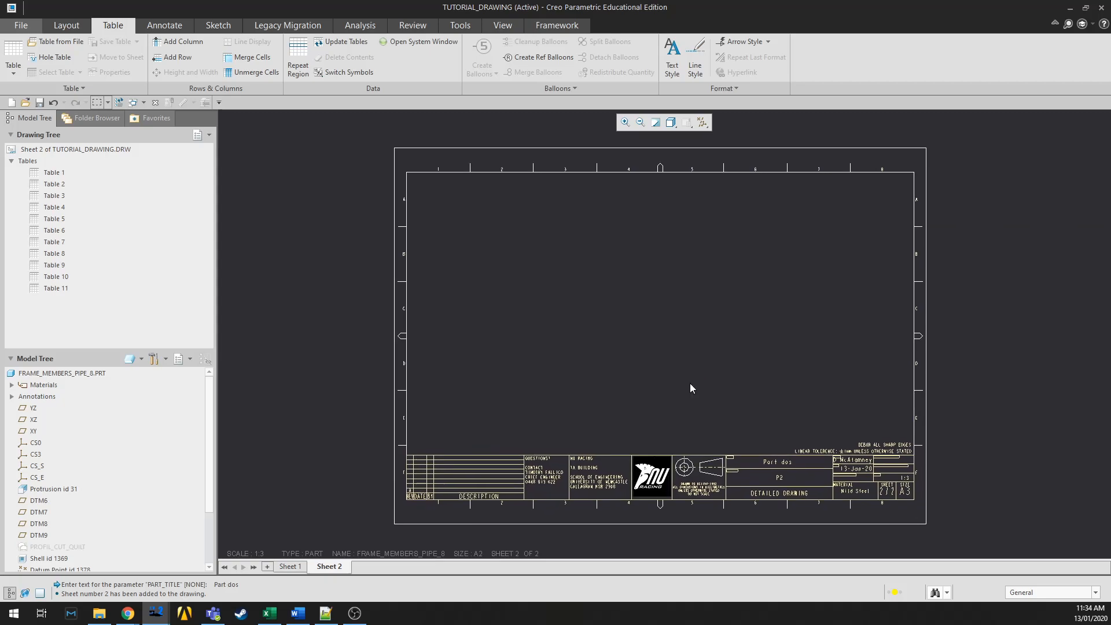
scroll(675, 473, "up", 2)
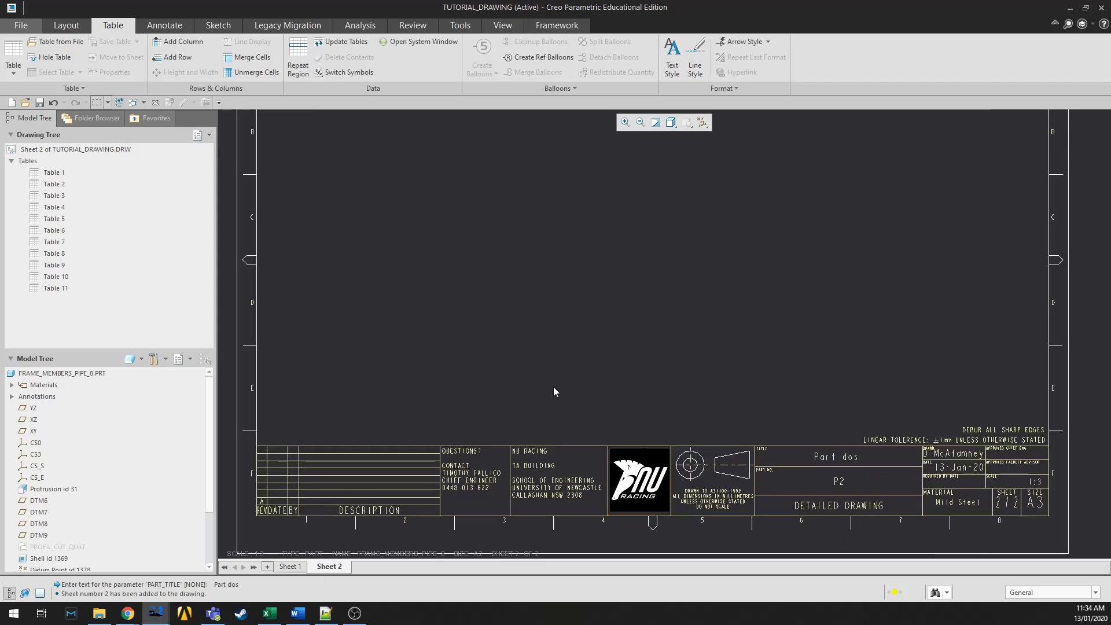
left_click(288, 566)
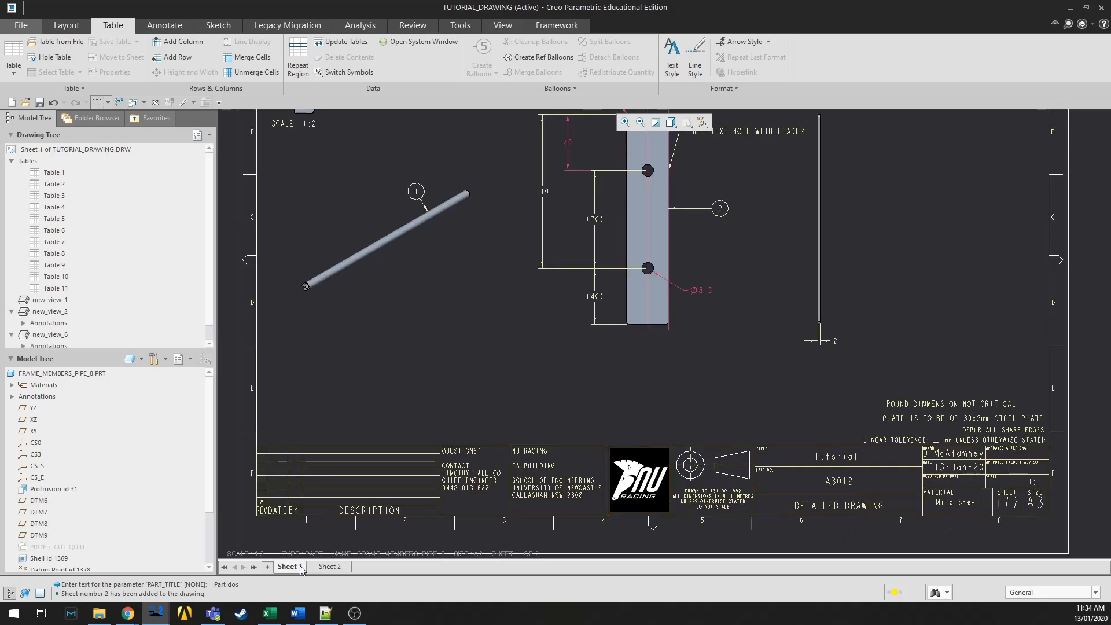
type("S")
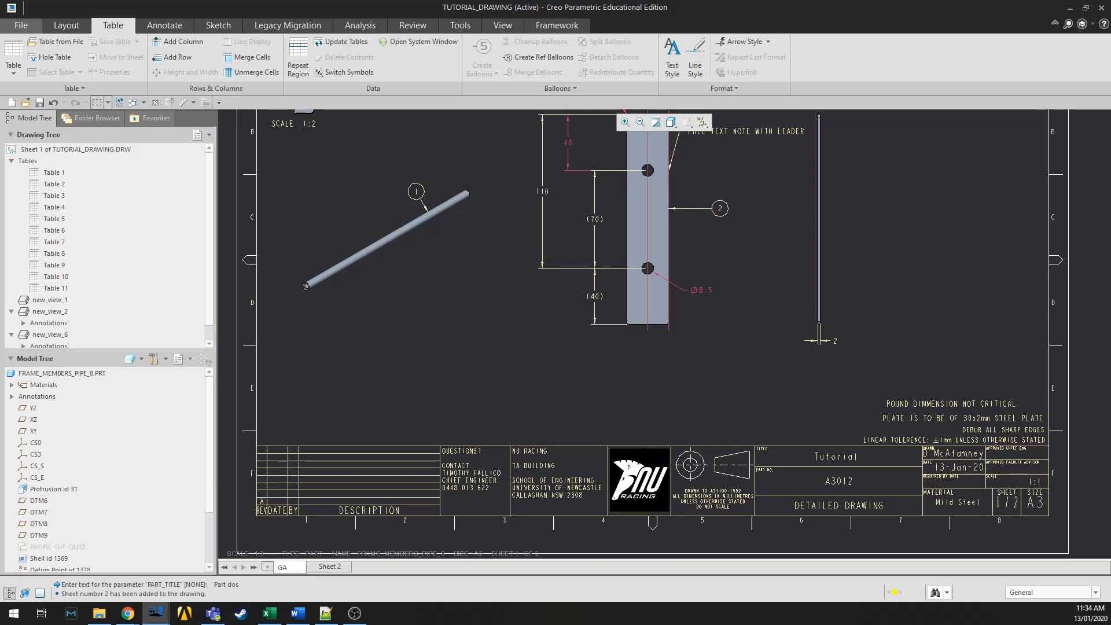
key("Return")
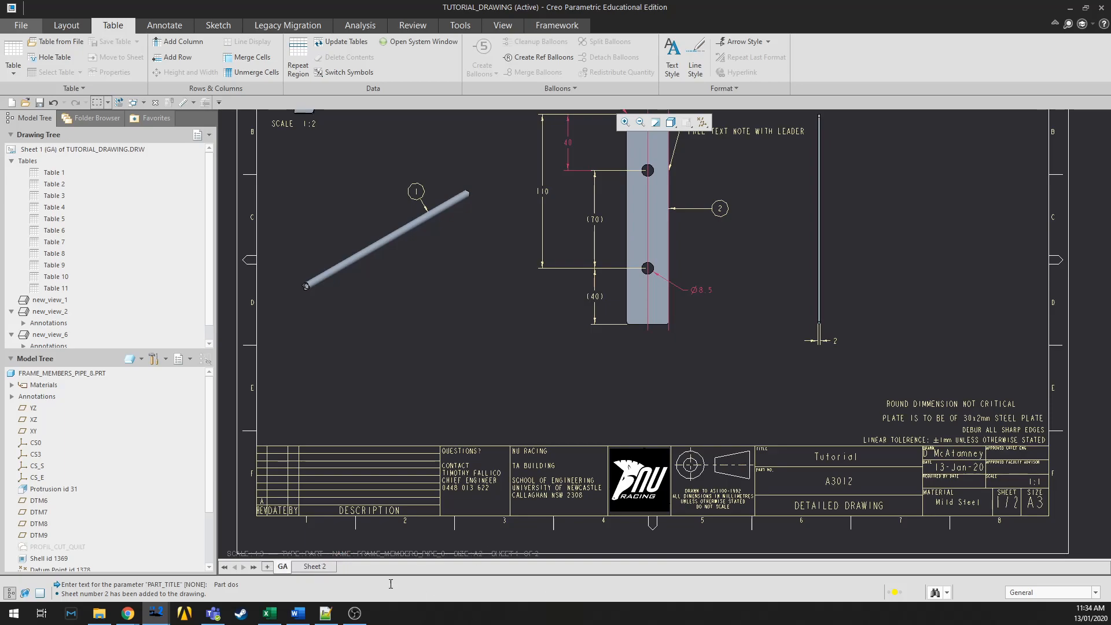
Rename the second drawing sheet as "Detailed view Part 1" and switch between the two renamed sheets
double_click(315, 567)
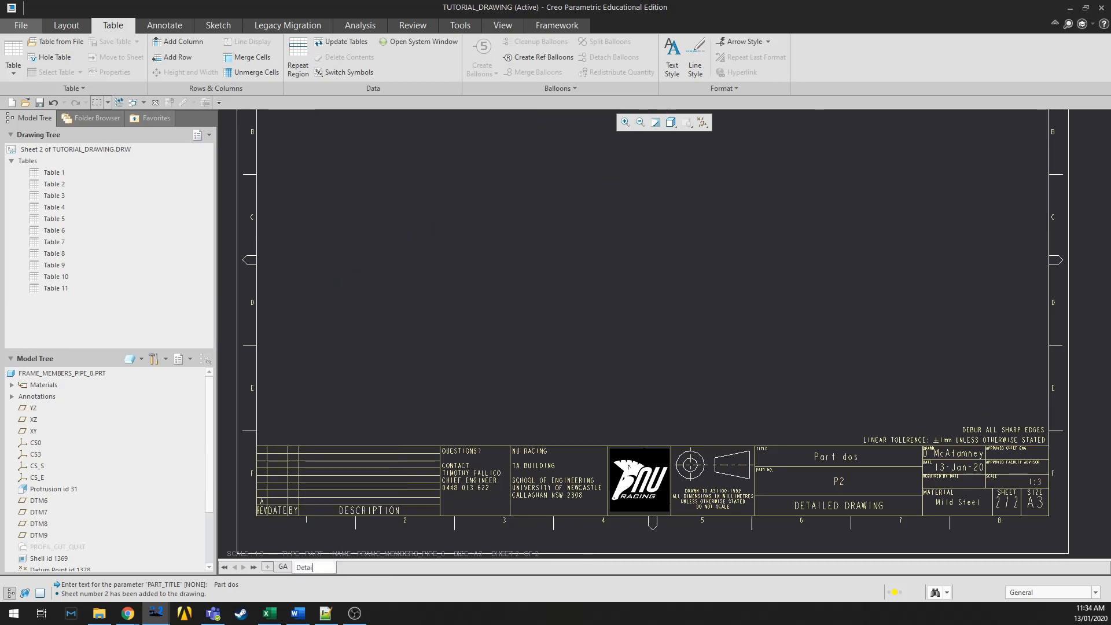
type("w Part 1")
key("Return")
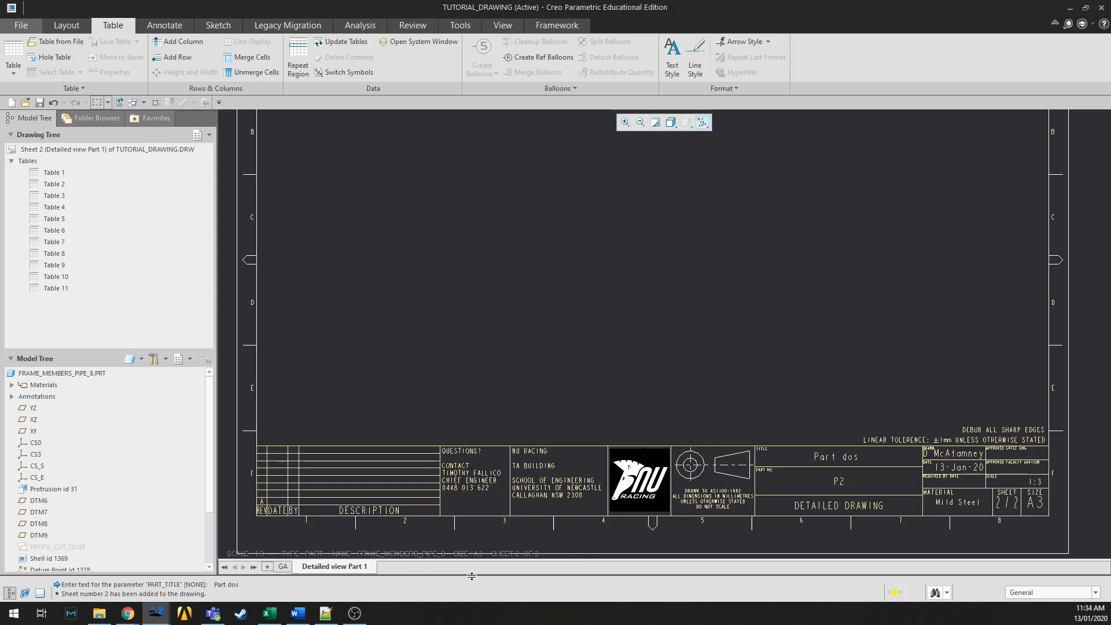
left_click(284, 567)
left_click(315, 569)
Display the list of drawing models that can be set as the current model, and move it over the sheet
left_click(66, 25)
left_click(266, 64)
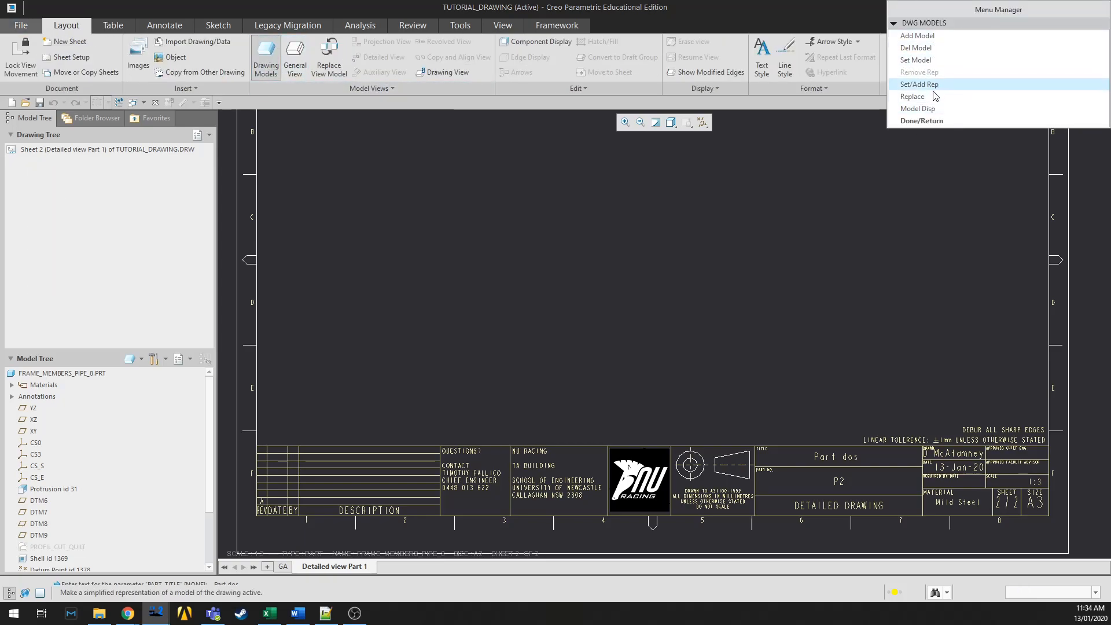
left_click(916, 59)
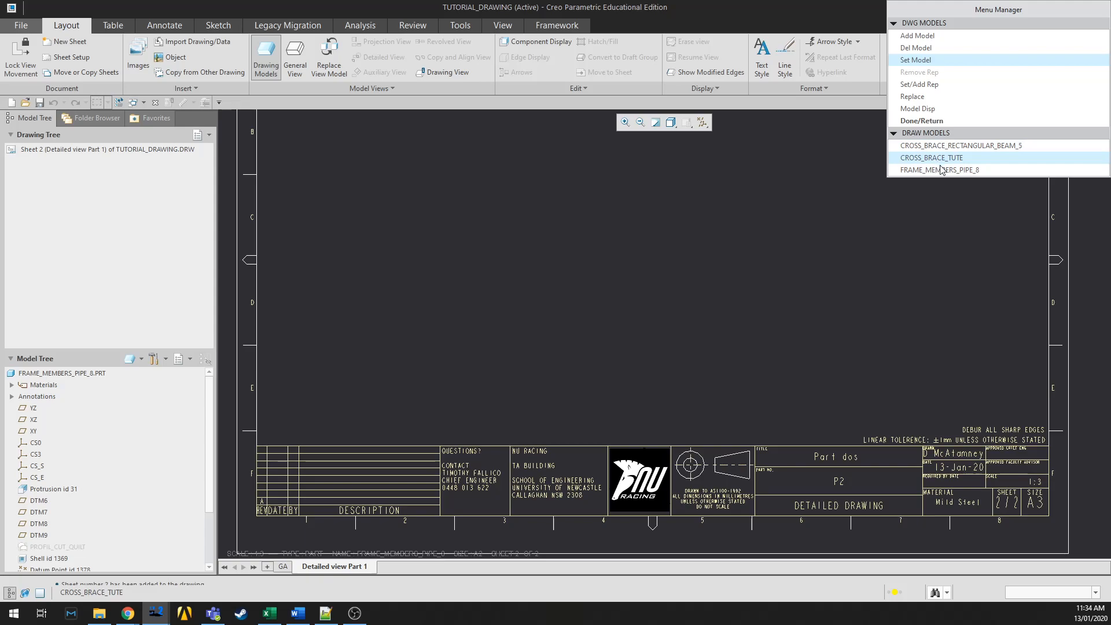
mouse_move(971, 10)
left_mouse_down()
mouse_move(890, 162)
mouse_move(877, 162)
left_mouse_up()
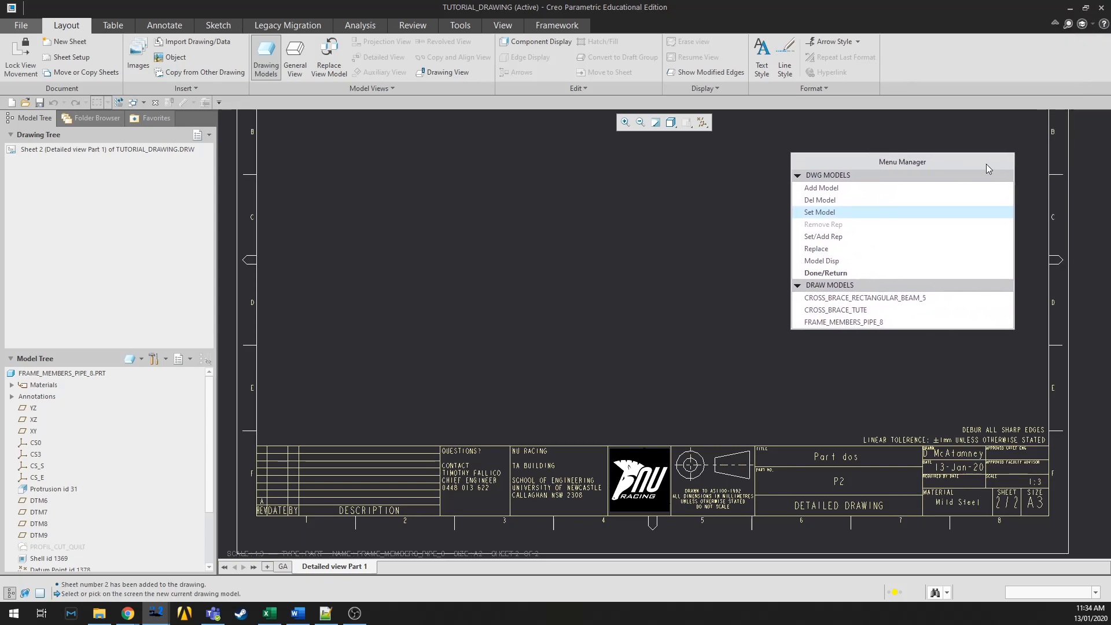
left_click(798, 162)
Compare the GA and Detailed view Part 1 sheets, and leave the drawing models list without choosing a model
left_click(280, 569)
left_click(309, 568)
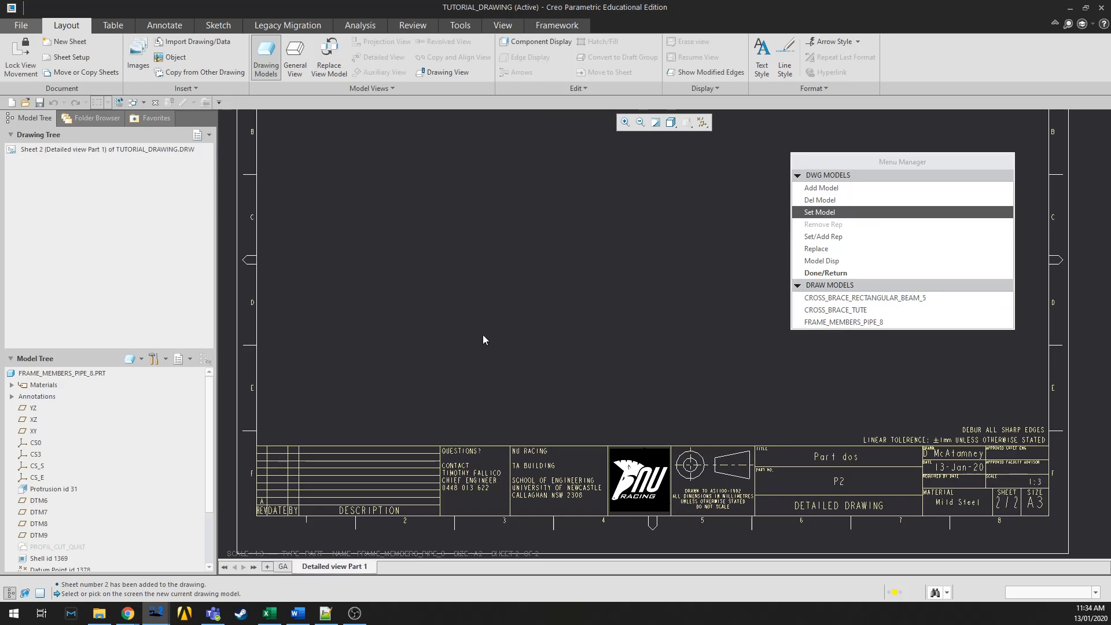
left_click(283, 566)
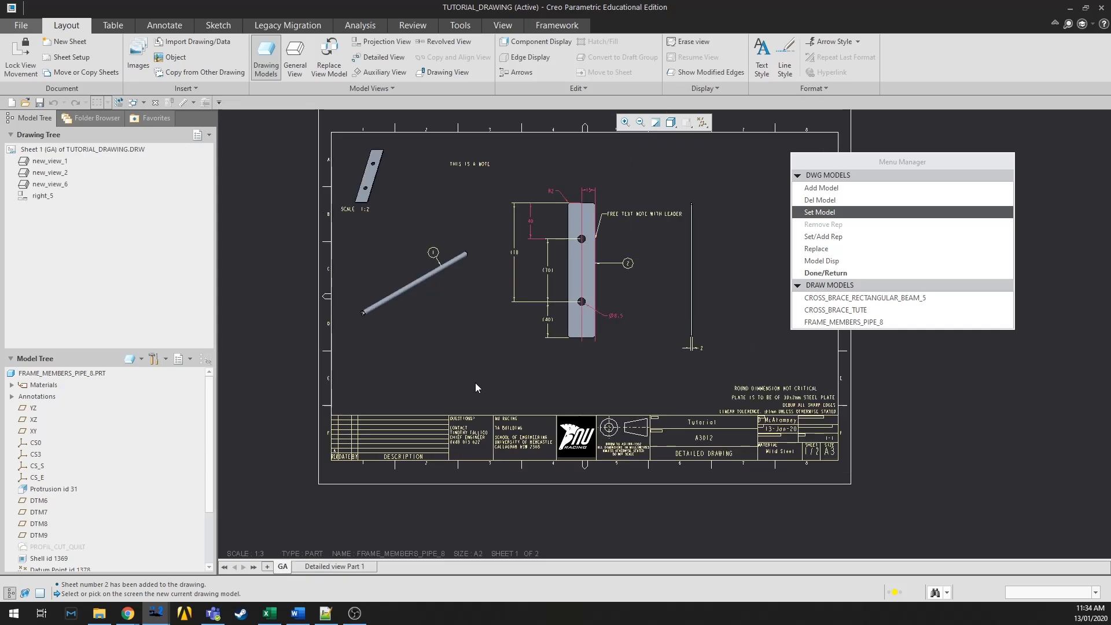
left_click(322, 567)
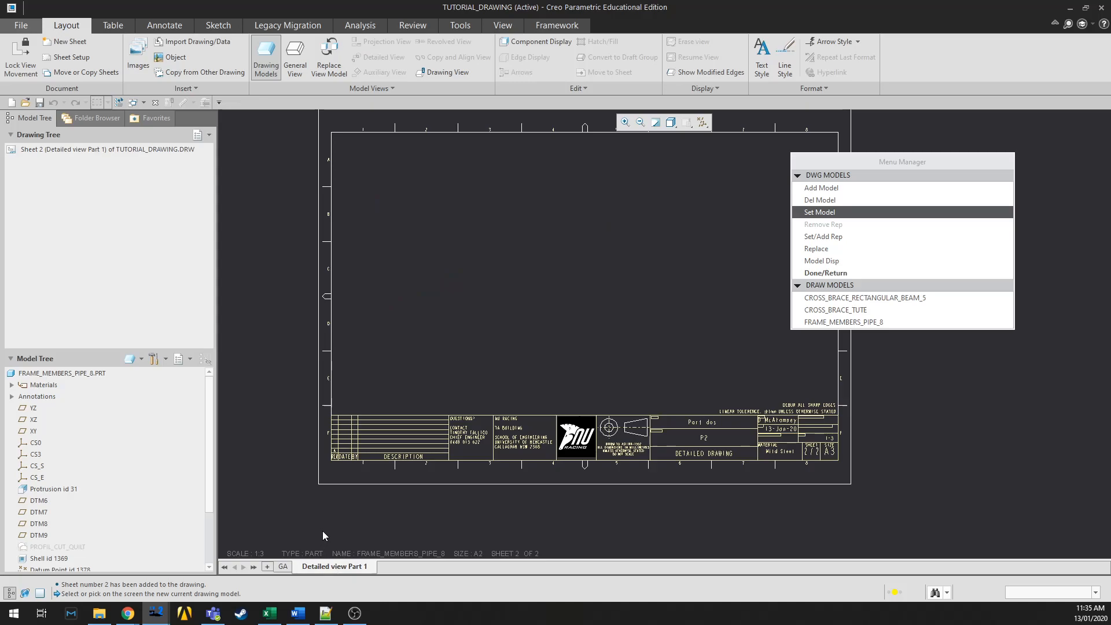
left_click(283, 567)
left_click(347, 567)
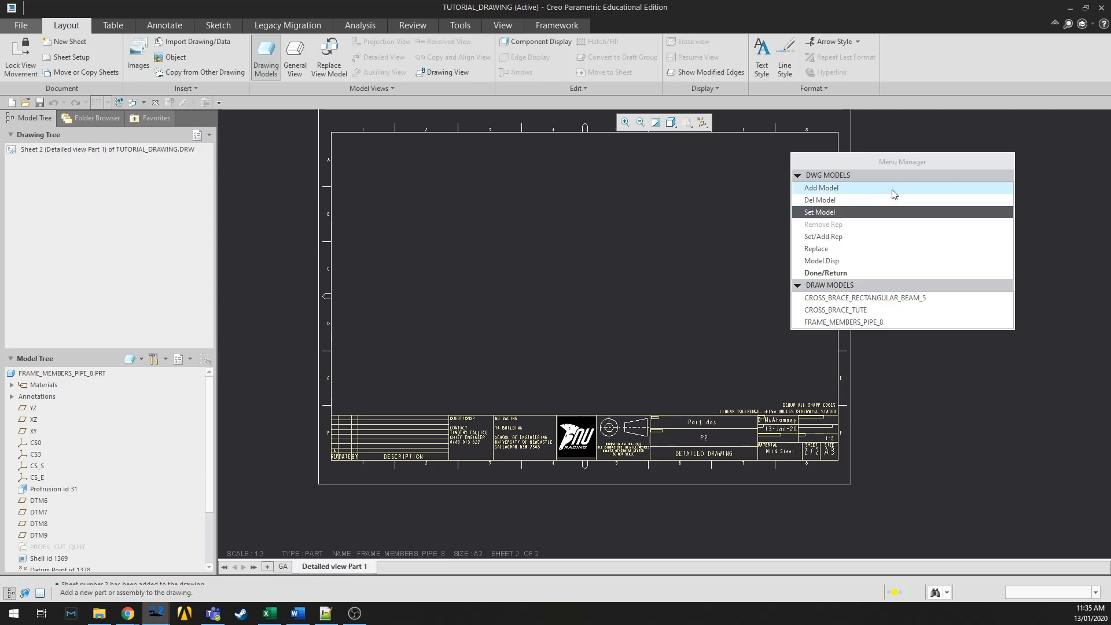
left_click_drag(910, 166, 677, 253)
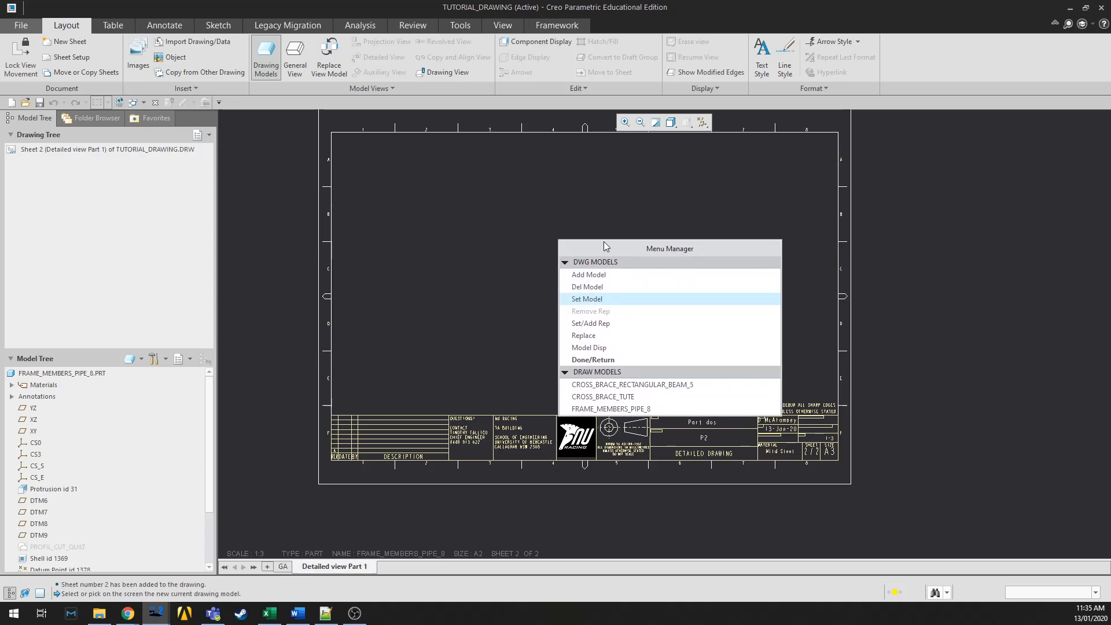
left_click(591, 359)
Return to the GA sheet and review its full layout of views and notes
scroll(672, 386, "down", 3)
scroll(672, 389, "up", 5)
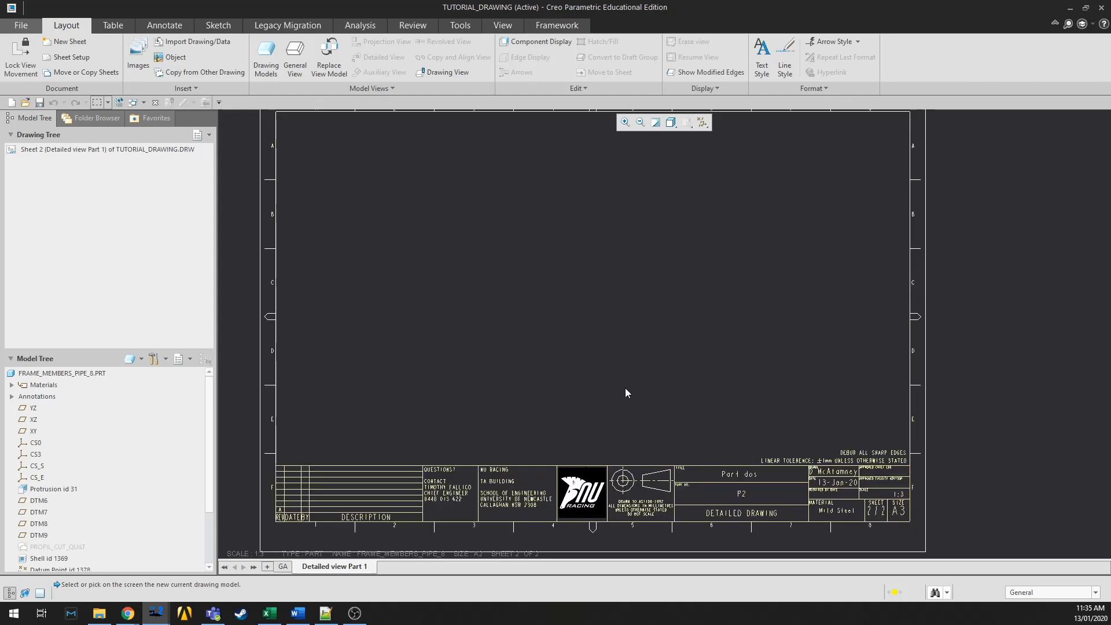
scroll(591, 325, "down", 1)
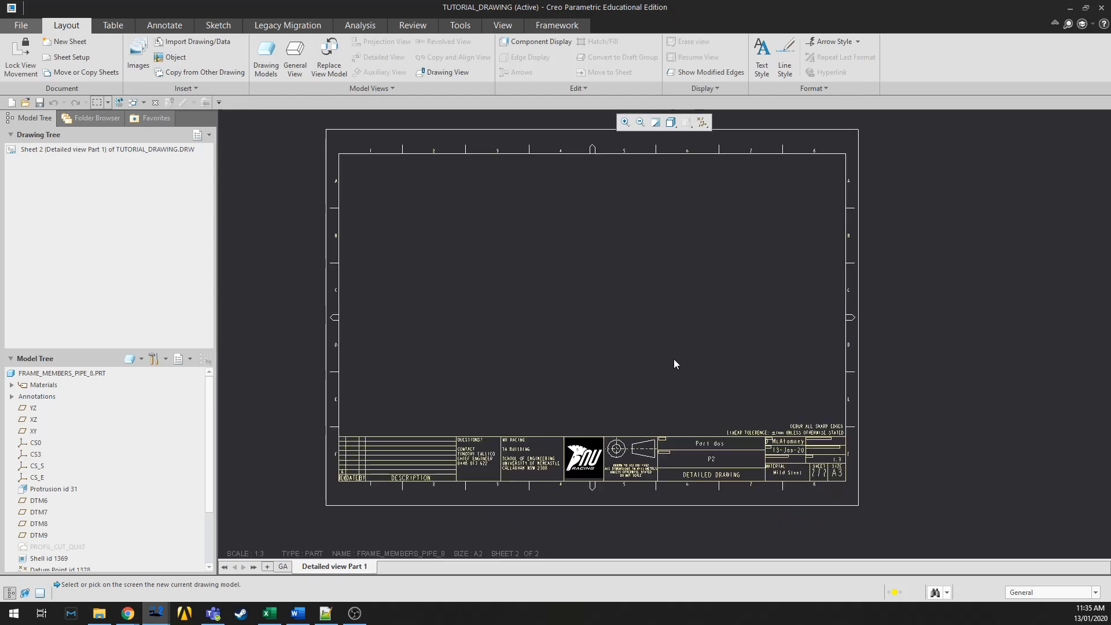
left_click(283, 567)
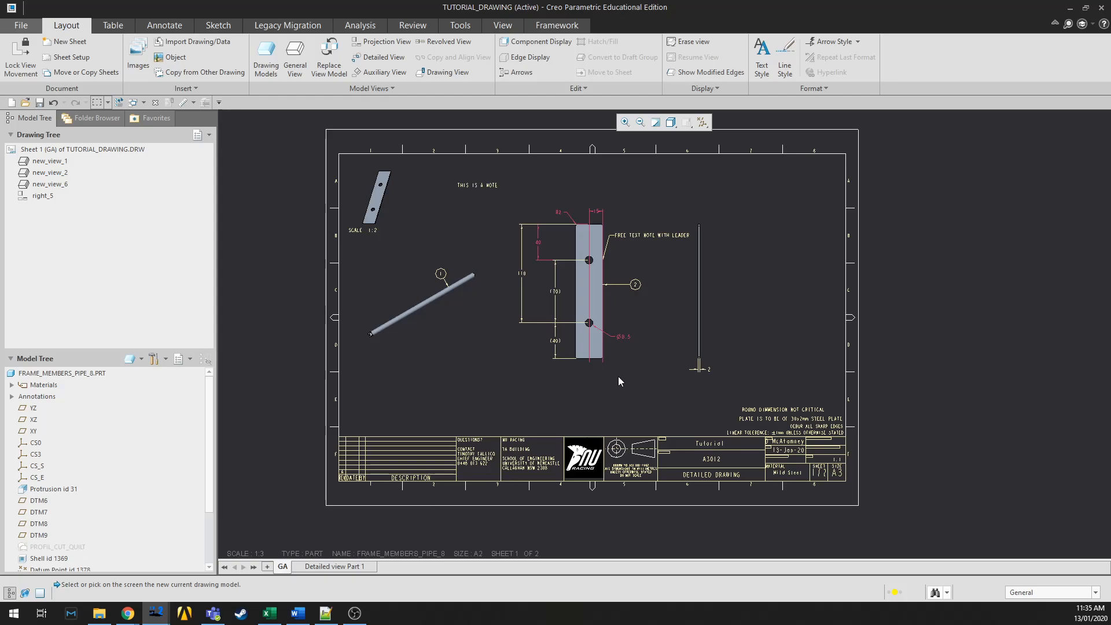
scroll(617, 376, "down", 2)
scroll(665, 403, "up", 2)
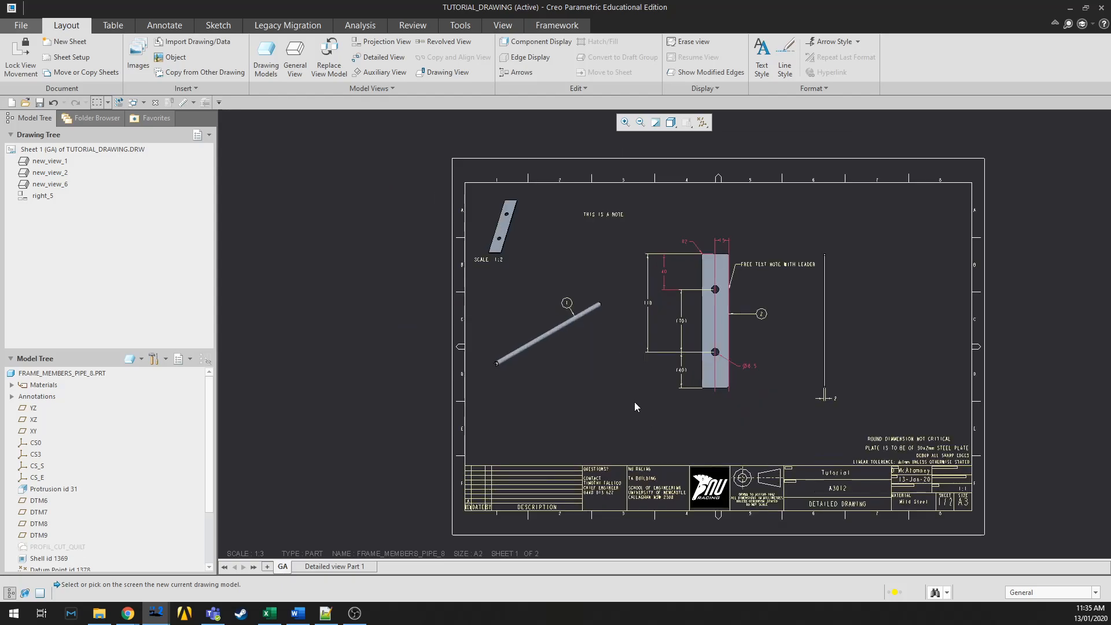
Set up the drawing's PDF export with Monochrome color, check the content options, and accept the settings
left_click(21, 25)
mouse_move(65, 112)
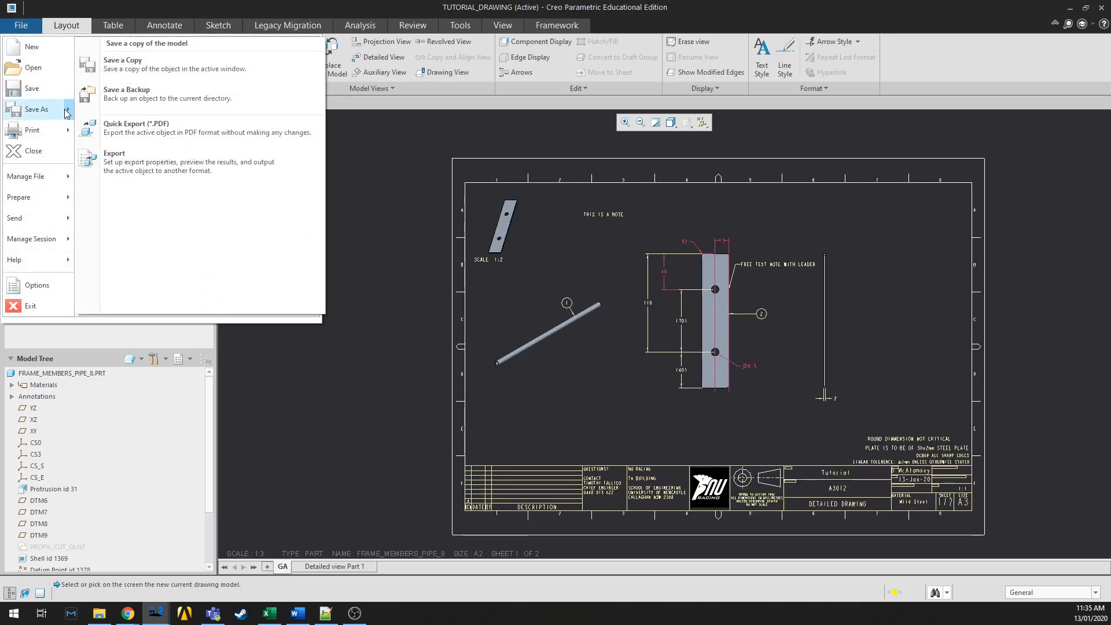
left_click(116, 168)
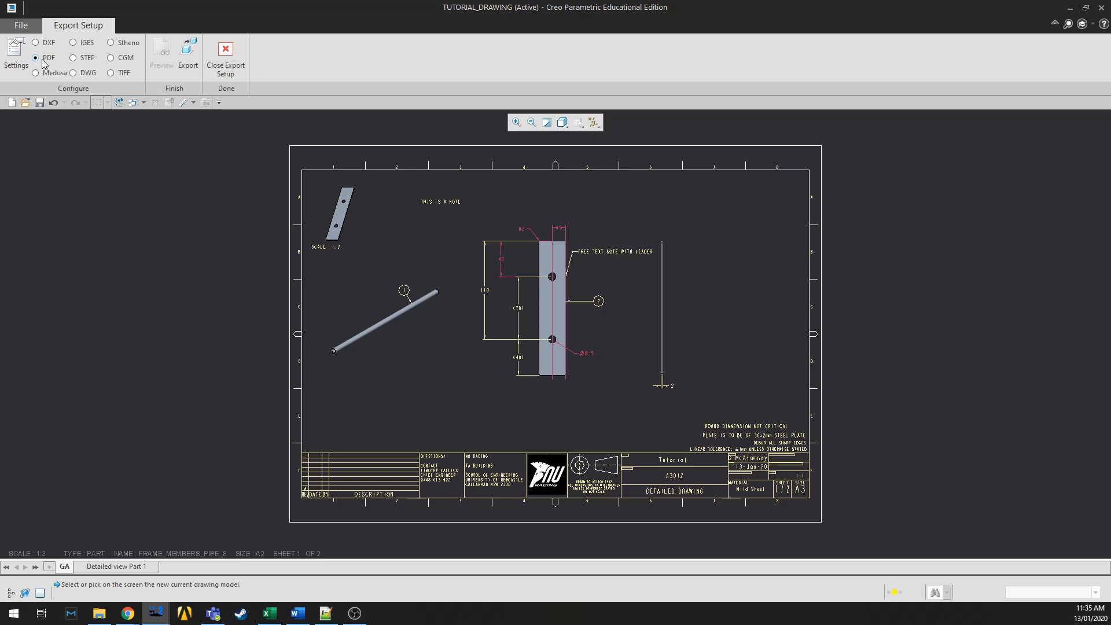
left_click(15, 53)
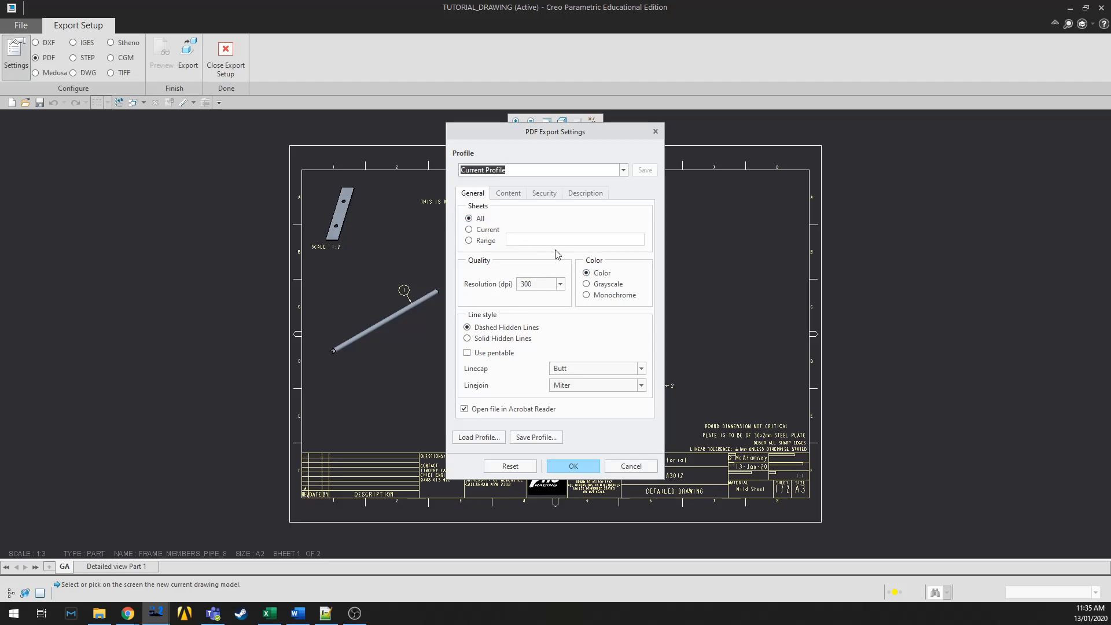
left_click(608, 296)
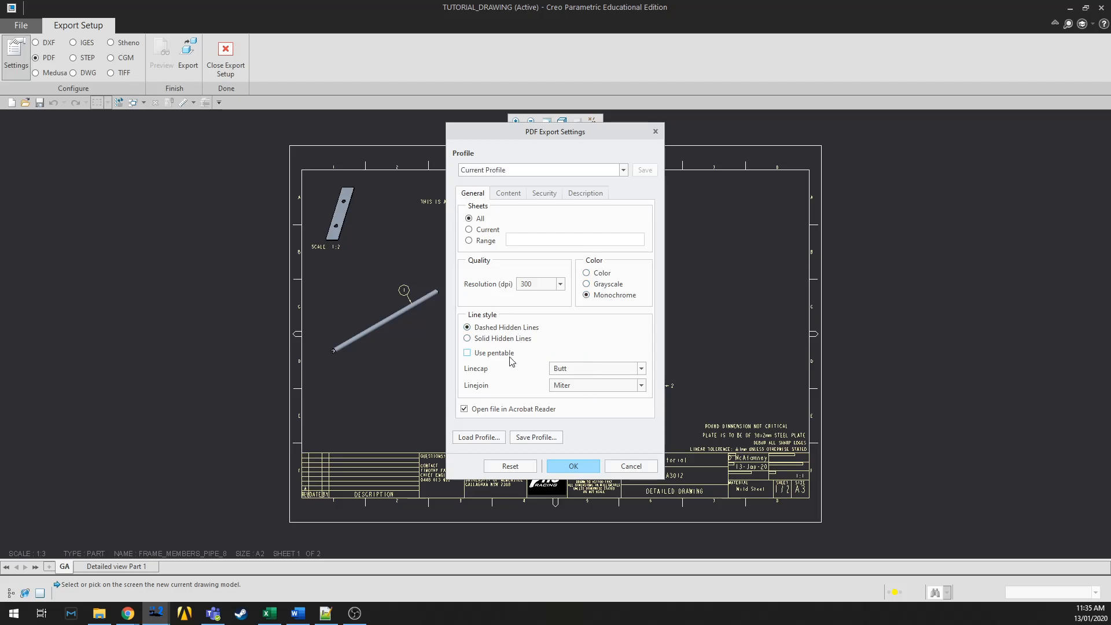
left_click(509, 197)
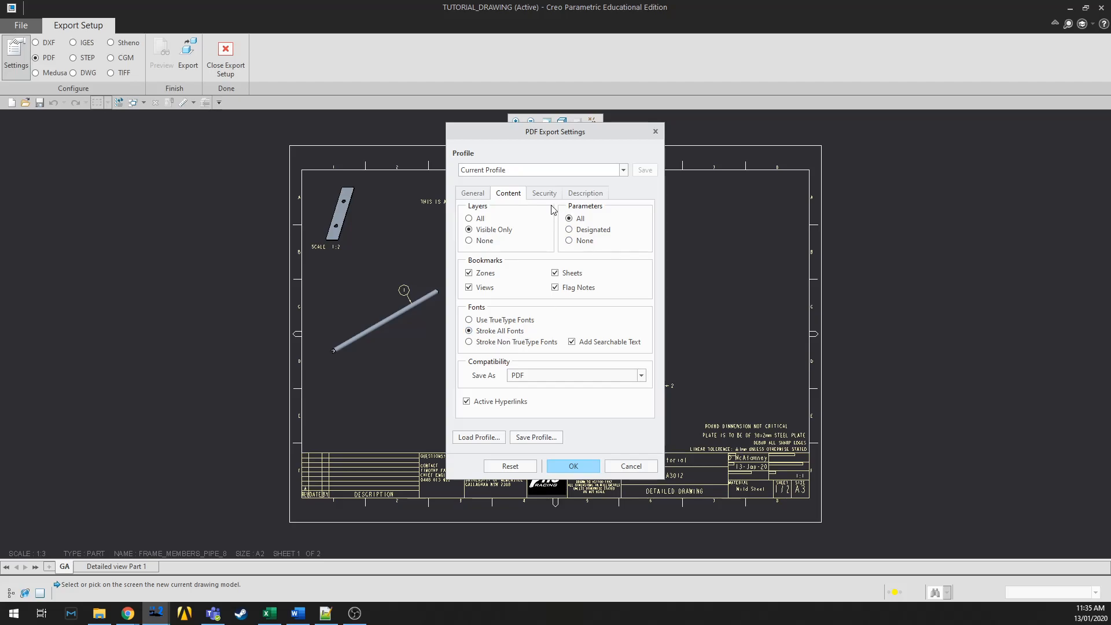
mouse_move(516, 137)
left_mouse_down()
mouse_move(908, 158)
mouse_move(888, 166)
left_mouse_up()
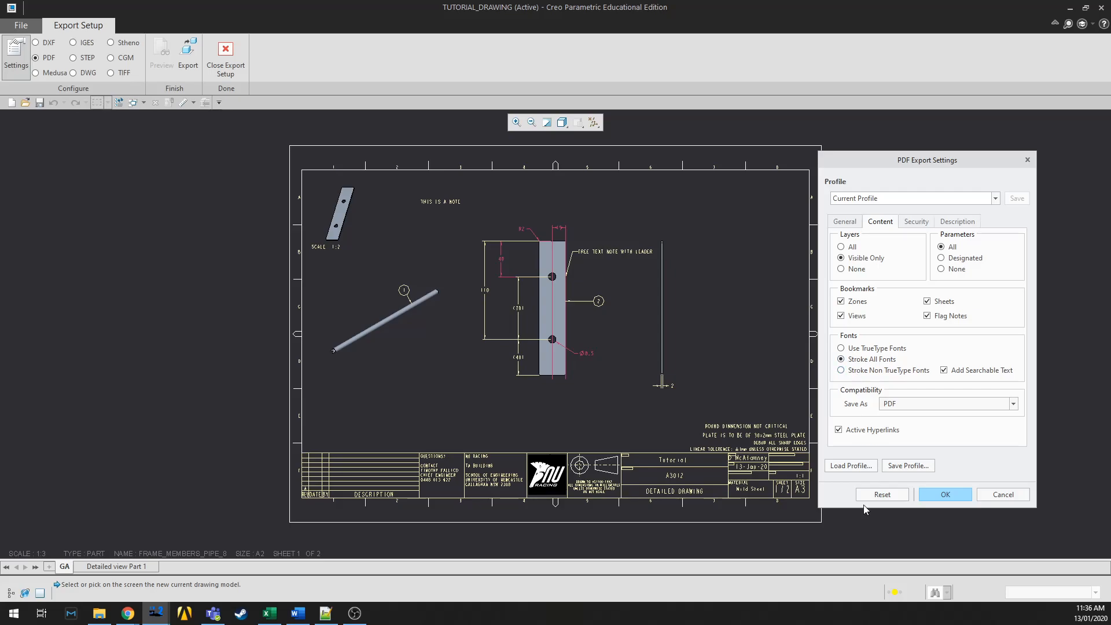
left_click(928, 492)
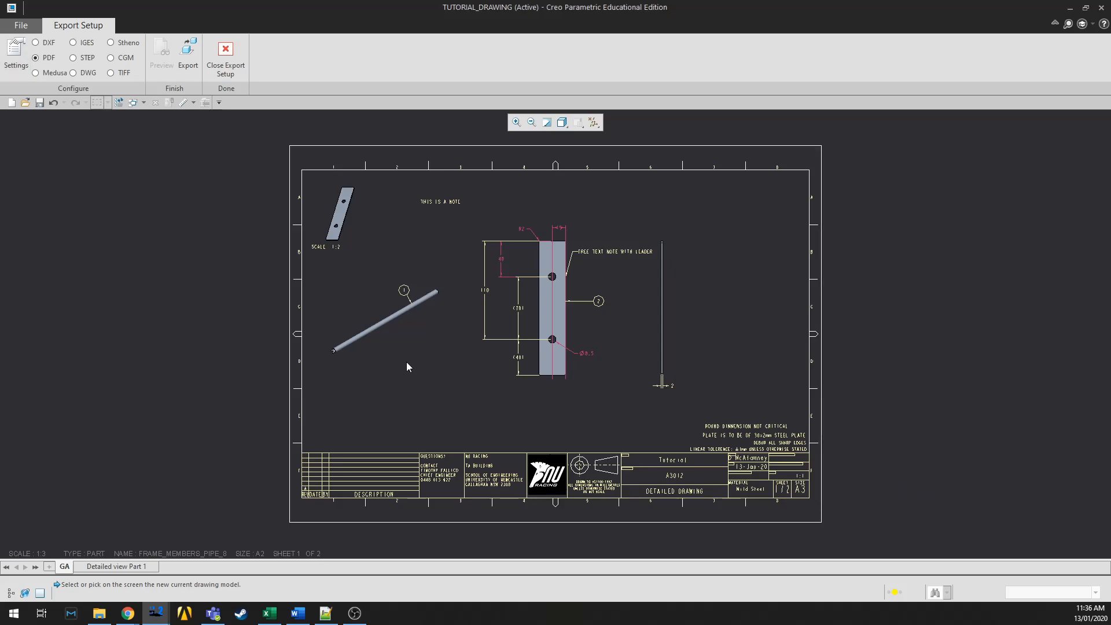
Export the drawing as the PDF tutorial_drawing into the Step Files for Laser Cutting folder
left_click(186, 56)
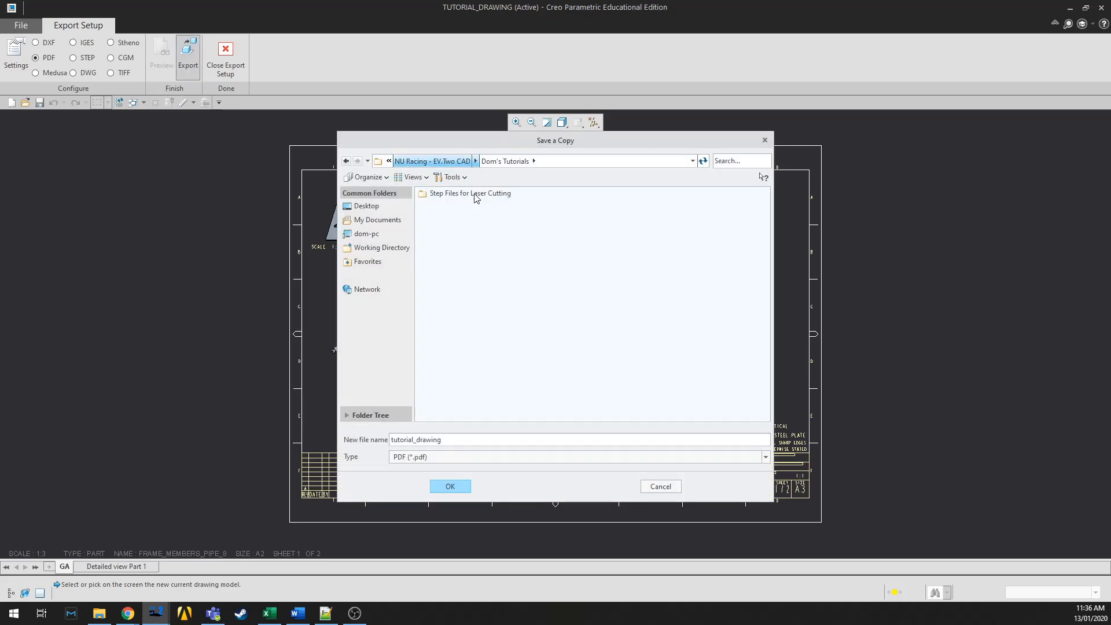
double_click(475, 196)
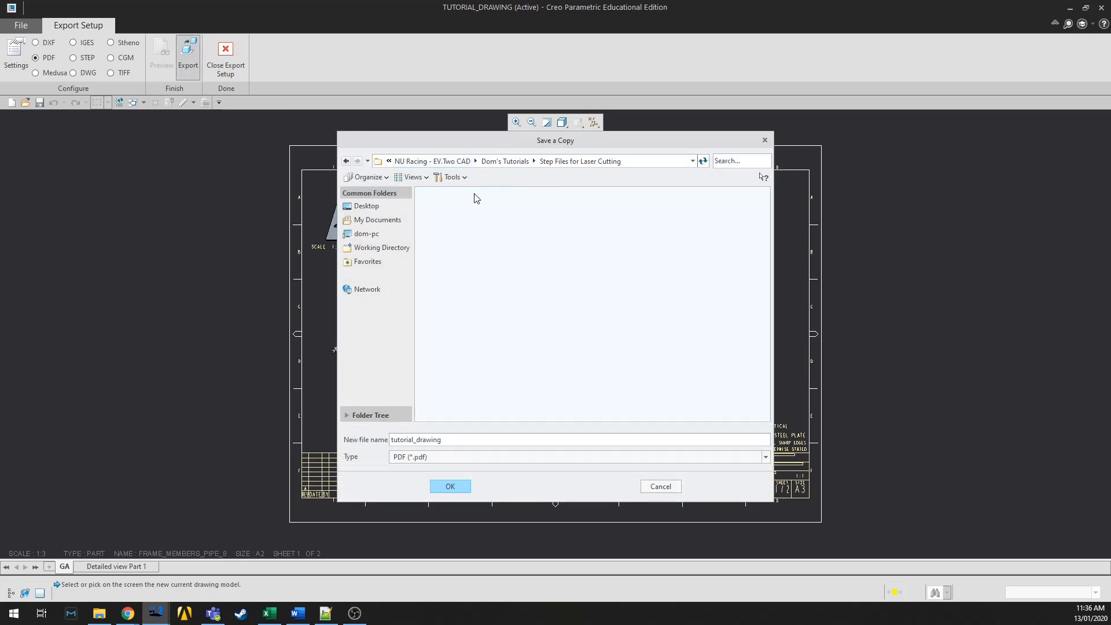
left_click(450, 487)
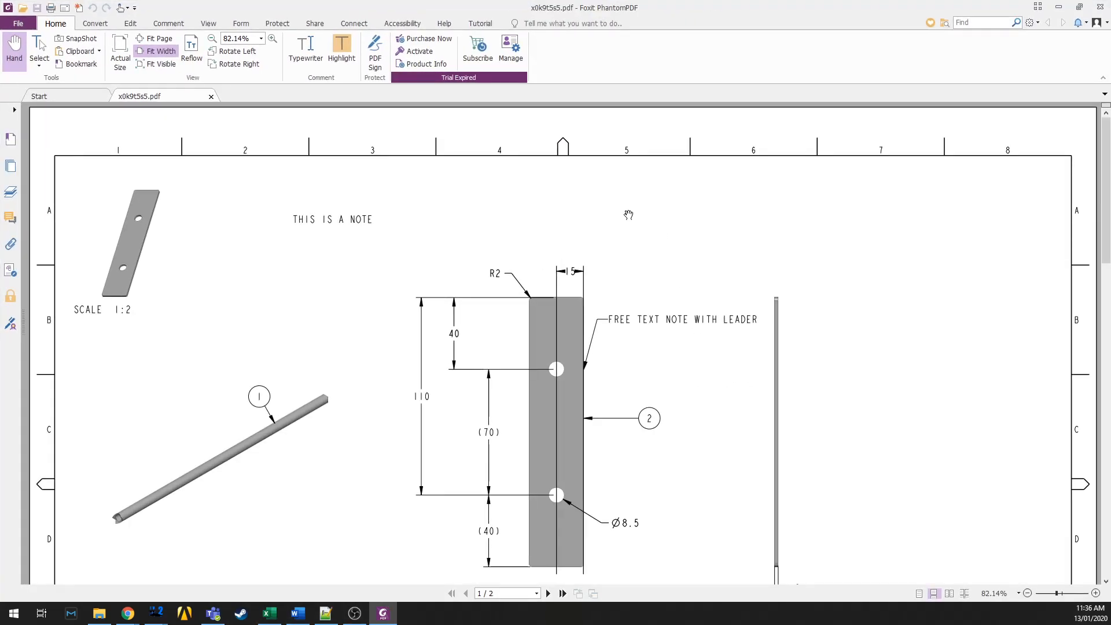
Review both pages of the exported PDF in Foxit PhantomPDF, checking the views, notes and title blocks
scroll(629, 215, "down", 2)
scroll(593, 187, "down", 3, "ctrl")
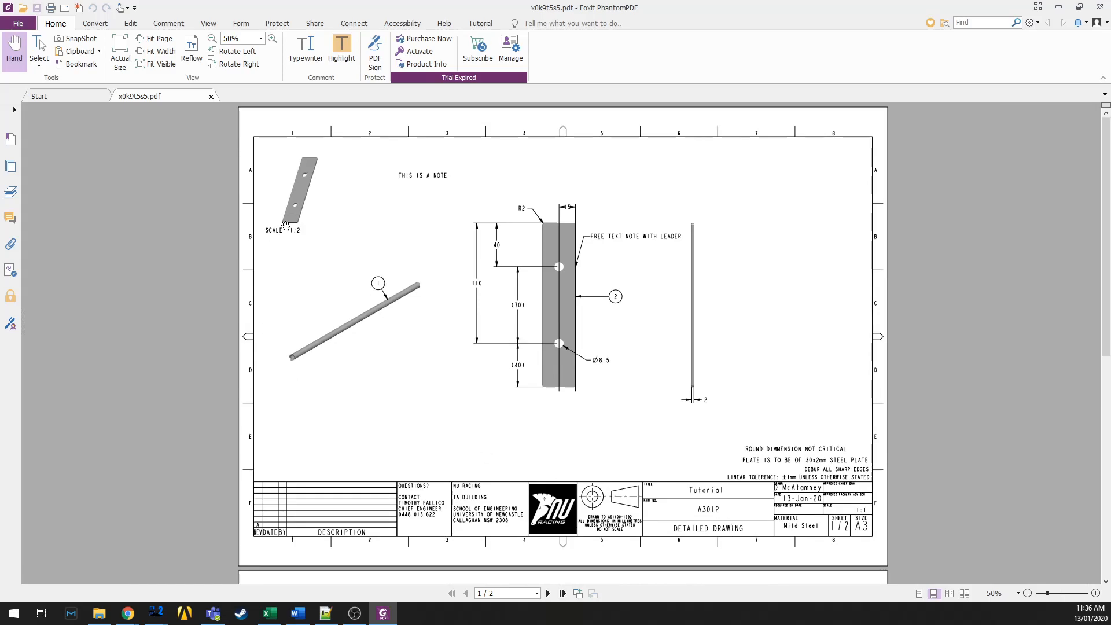
scroll(535, 404, "down", 3)
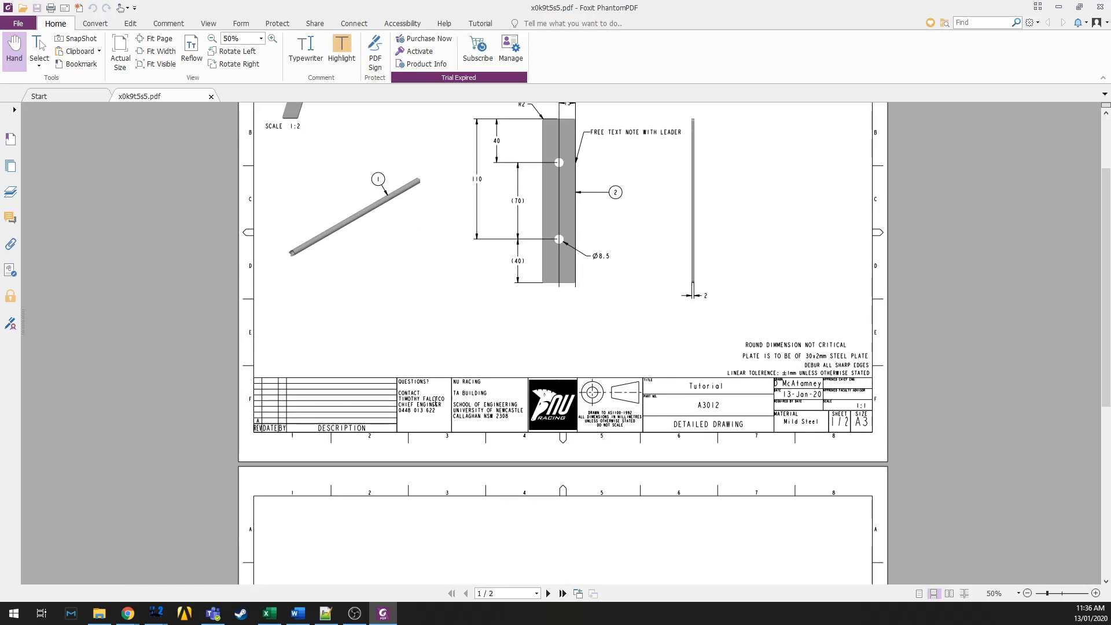
scroll(527, 389, "up", 3)
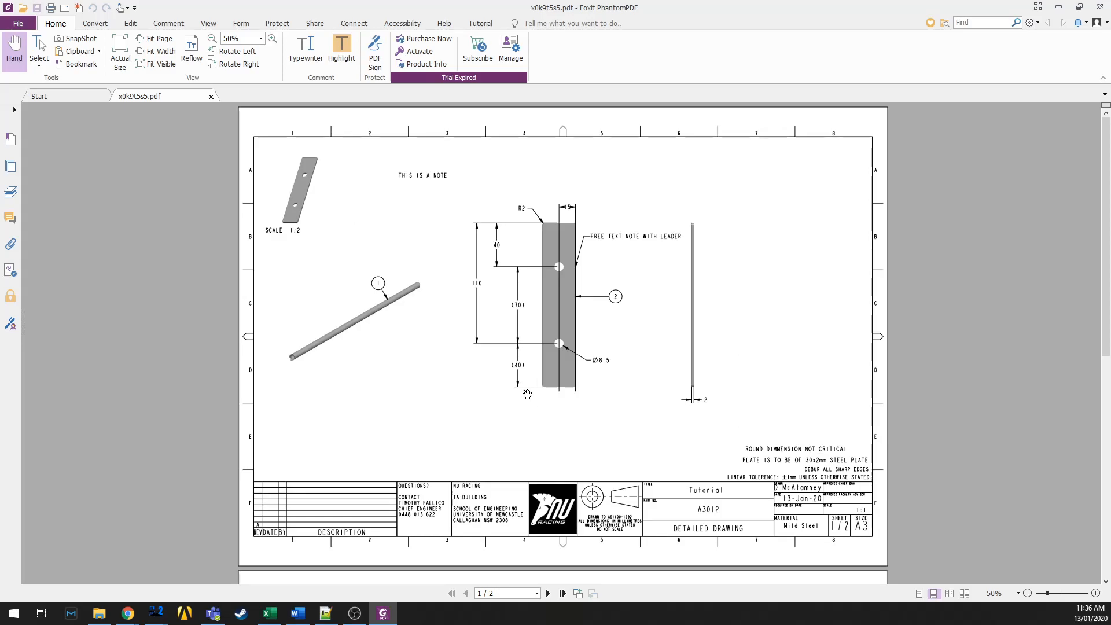
scroll(734, 350, "down", 8)
scroll(818, 318, "down", 5)
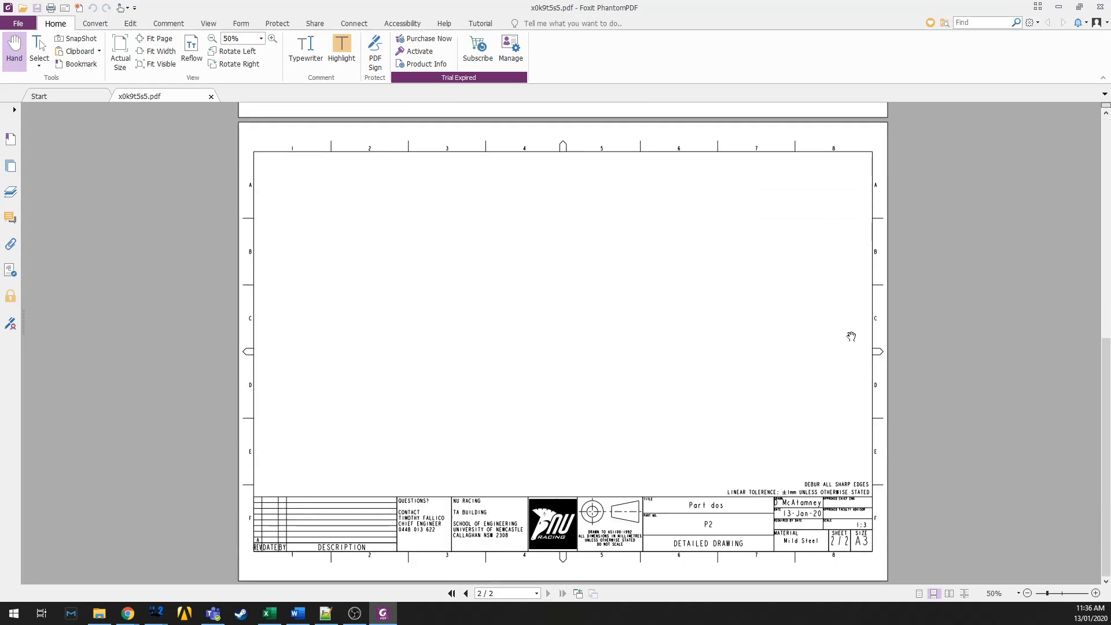
scroll(851, 332, "up", 13)
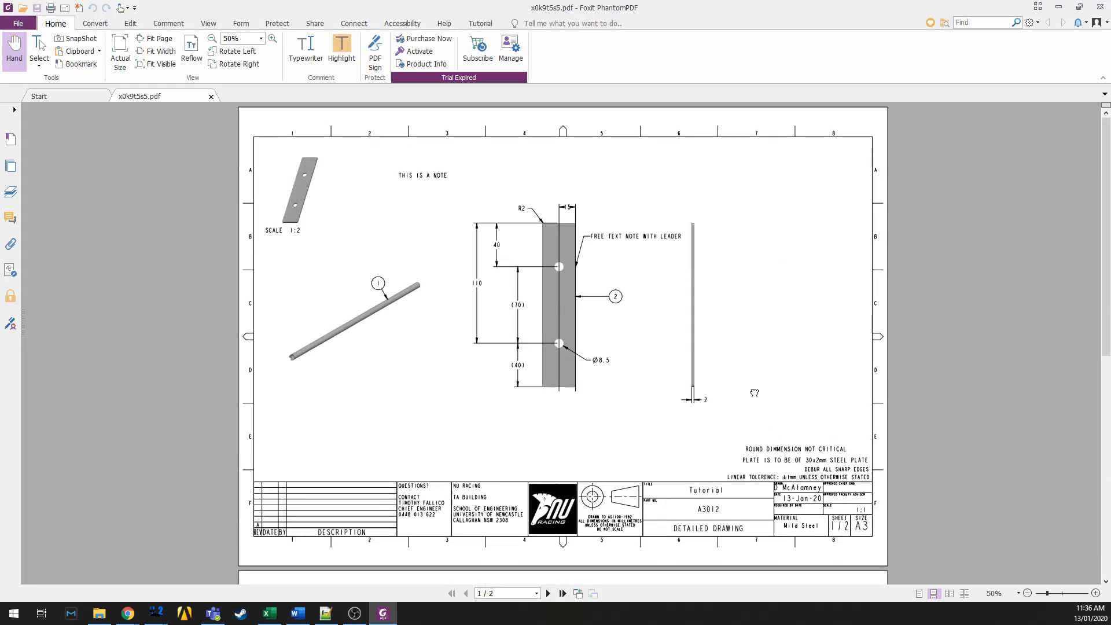